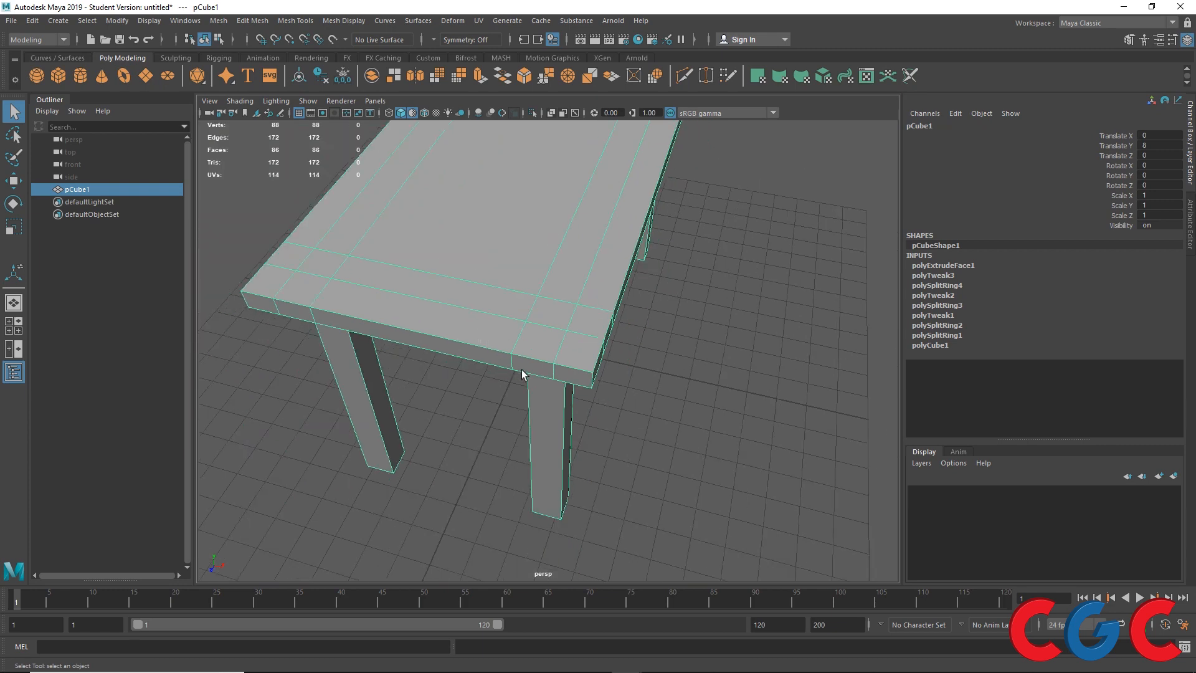
- Create a polygon cube beside the table, about 10.5 wide, 11.8 high and 13.3 deep
left_click_drag(521, 369, 520, 275, "alt")
scroll(519, 275, "up", 4)
middle_click_drag(436, 208, 415, 290, "alt")
key("f")
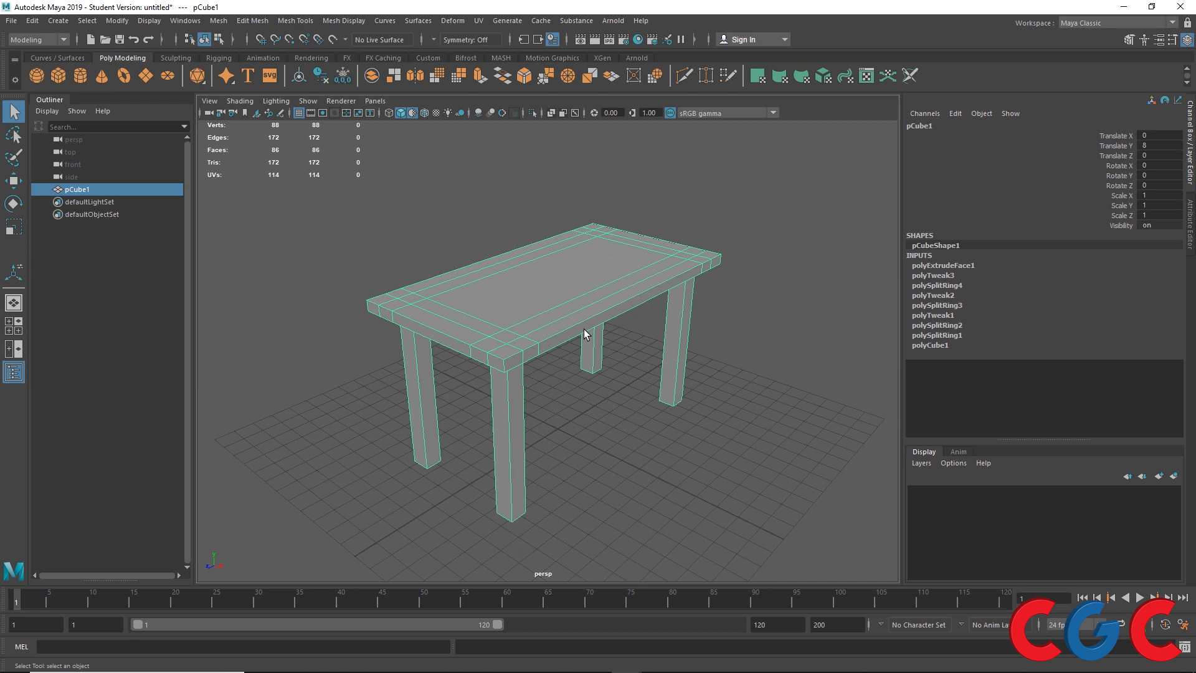
middle_click_drag(569, 352, 469, 275, "alt")
scroll(404, 258, "down", 3)
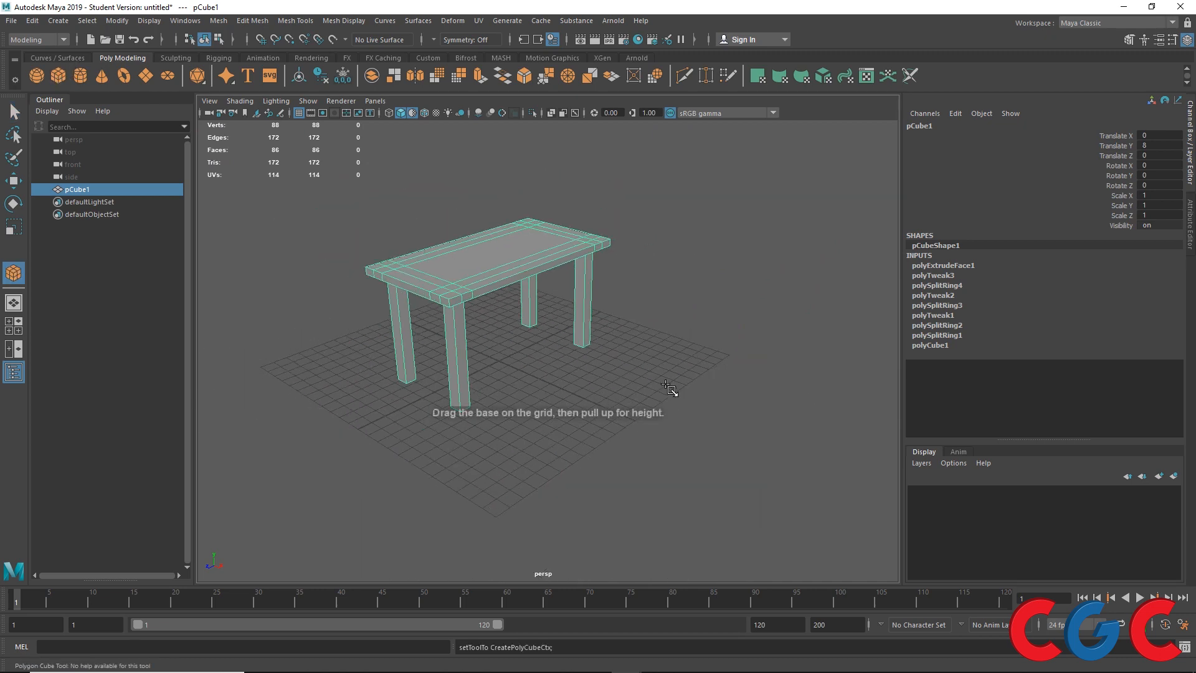
left_click_drag(642, 374, 662, 543)
left_click_drag(690, 478, 712, 253)
scroll(670, 306, "down", 4)
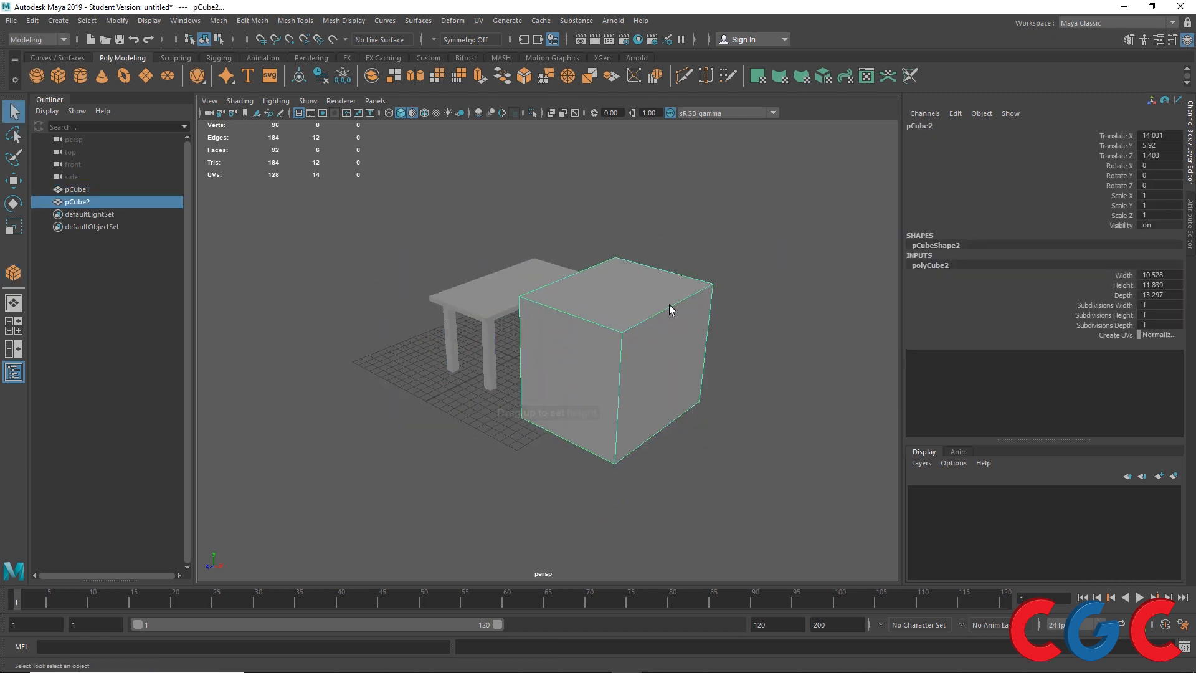
- Set the new cube's width, height and depth subdivisions to 4 and switch it to face selection
left_click_drag(670, 305, 702, 338, "alt")
left_click(1102, 305)
left_click(1096, 324, "shift")
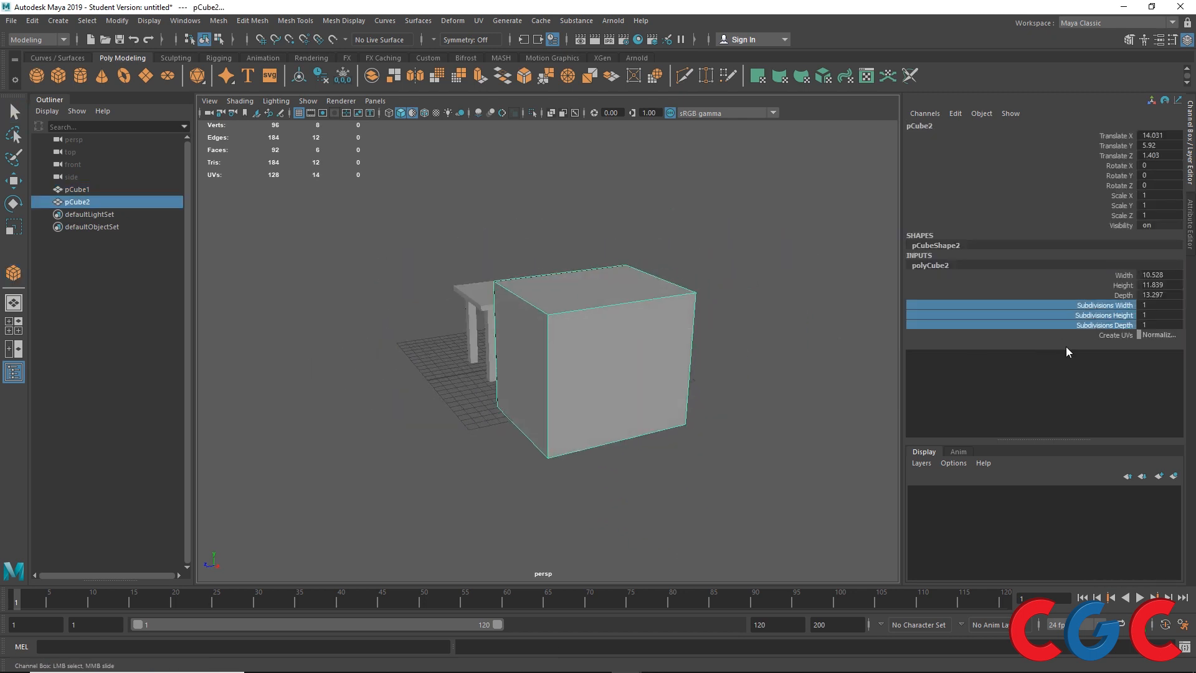
middle_click_drag(729, 456, 758, 459)
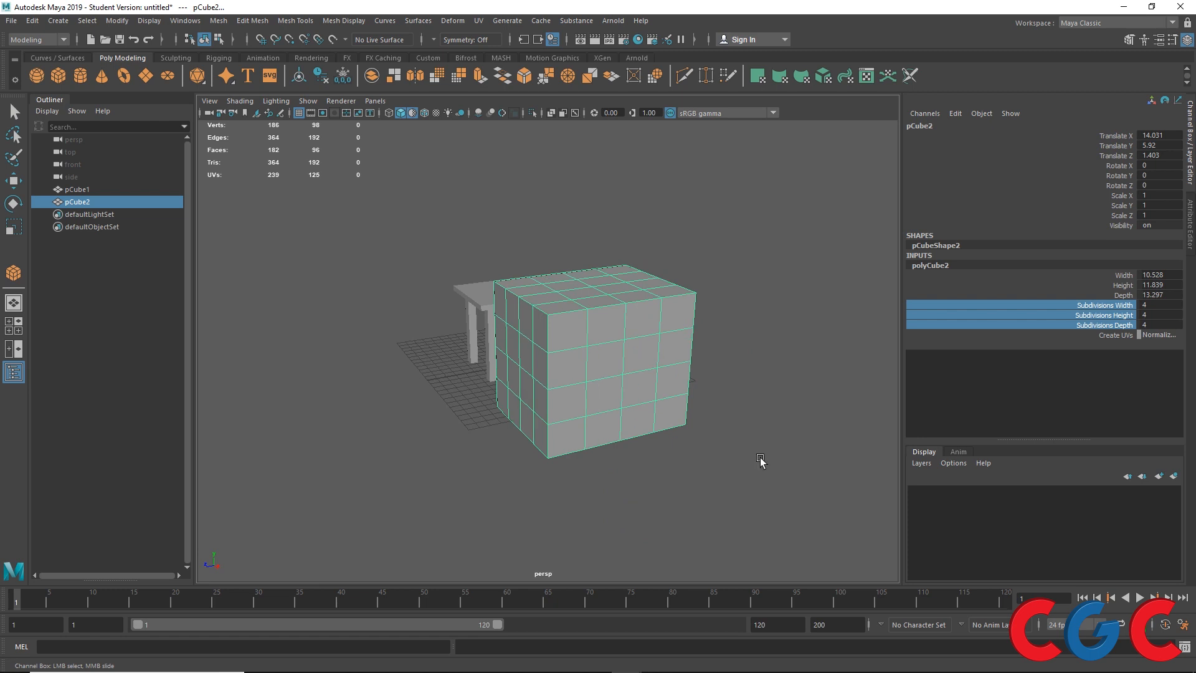
right_click_drag(628, 316, 630, 353)
left_click(574, 340)
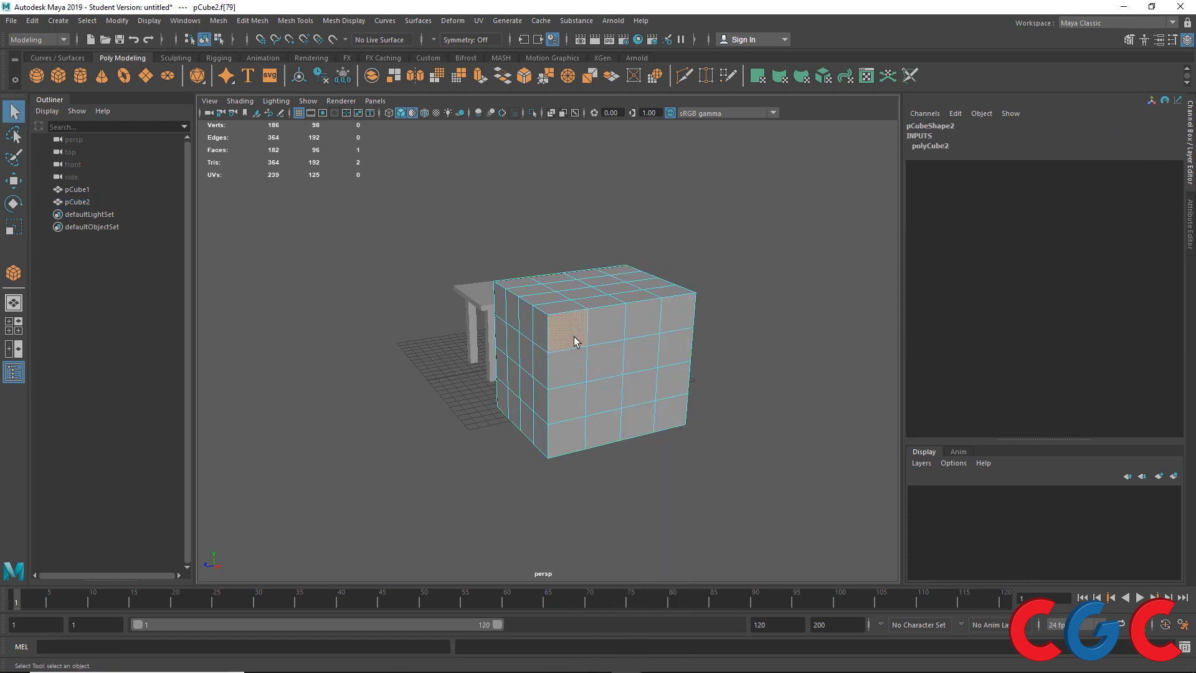
double_click(572, 424, "shift")
left_click(680, 315, "shift")
double_click(687, 406, "shift")
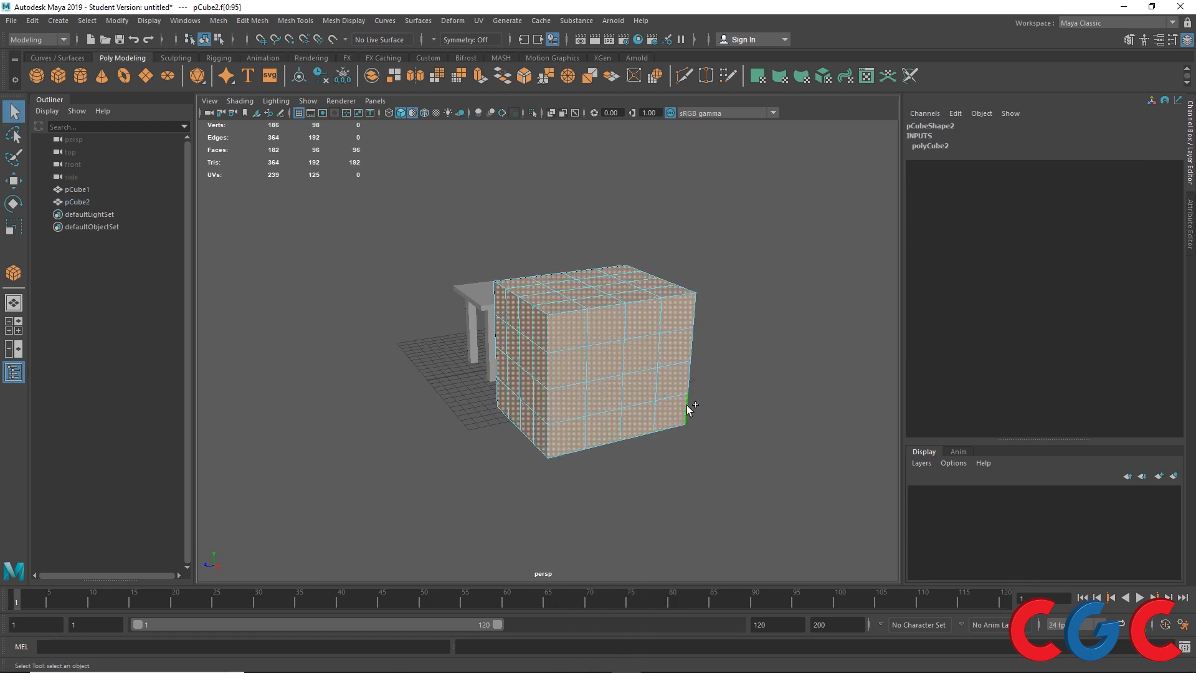
left_click(719, 414)
- Extrude the two outer vertical columns of faces on the cube's side away from the table by about 20.5, with 5 divisions
left_click(558, 327)
double_click(580, 429, "shift")
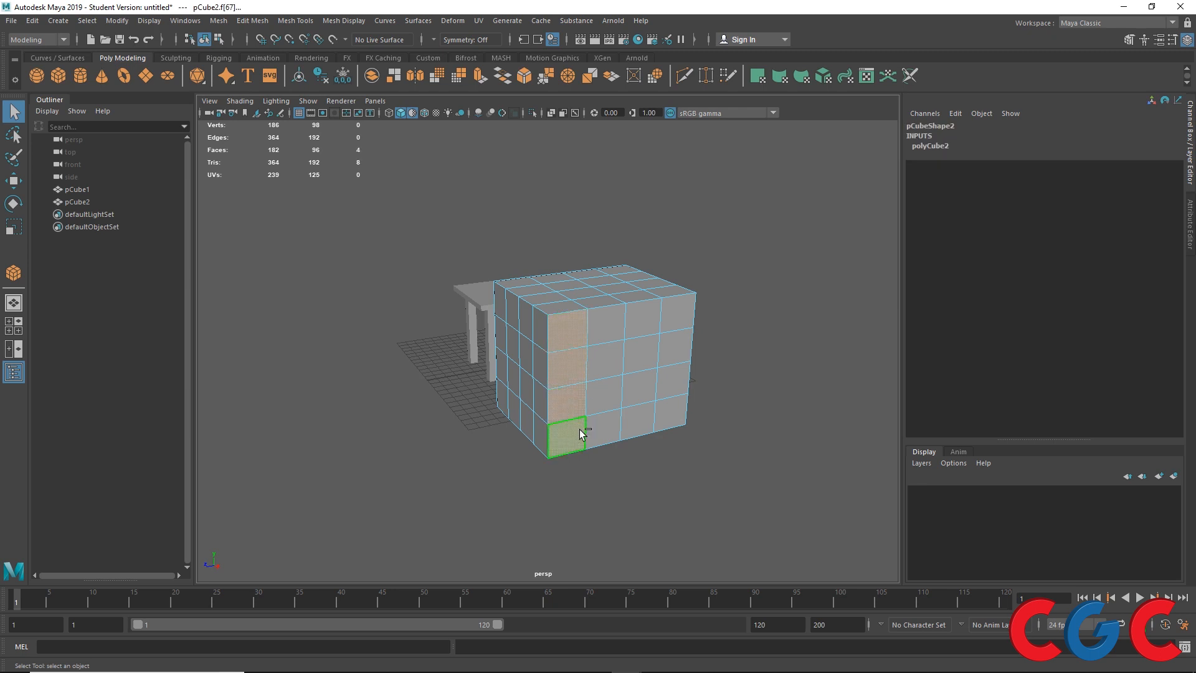
double_click(664, 417, "shift")
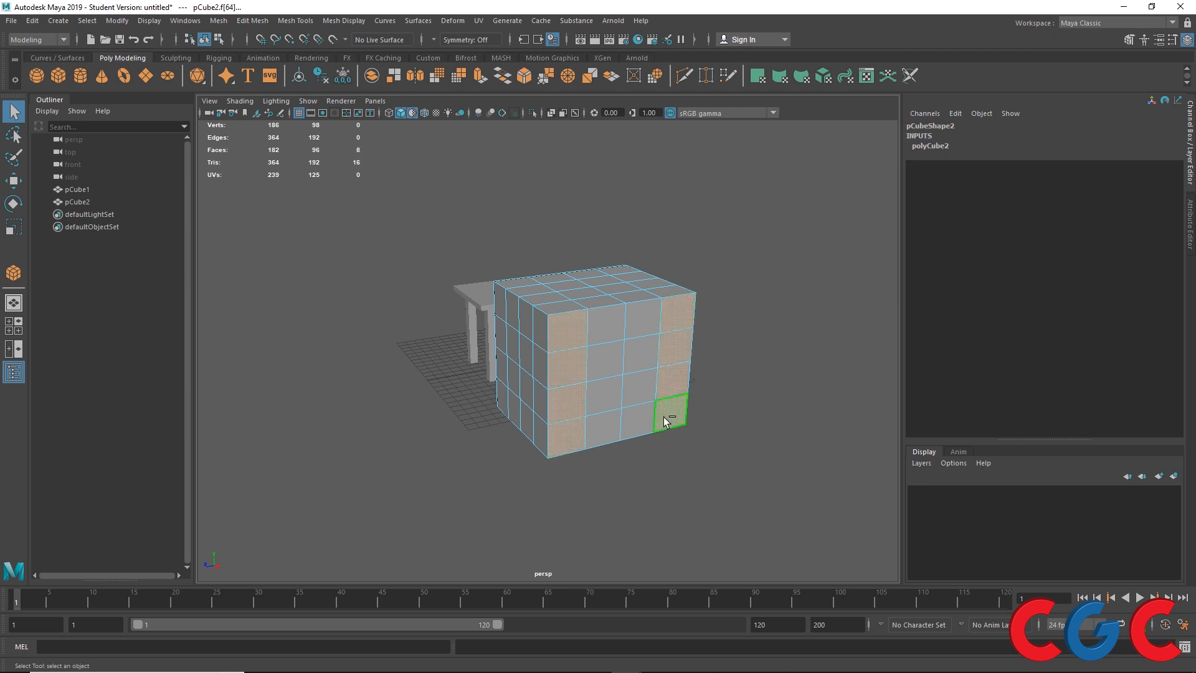
key("ctrl+e")
left_click_drag(688, 435, 923, 559)
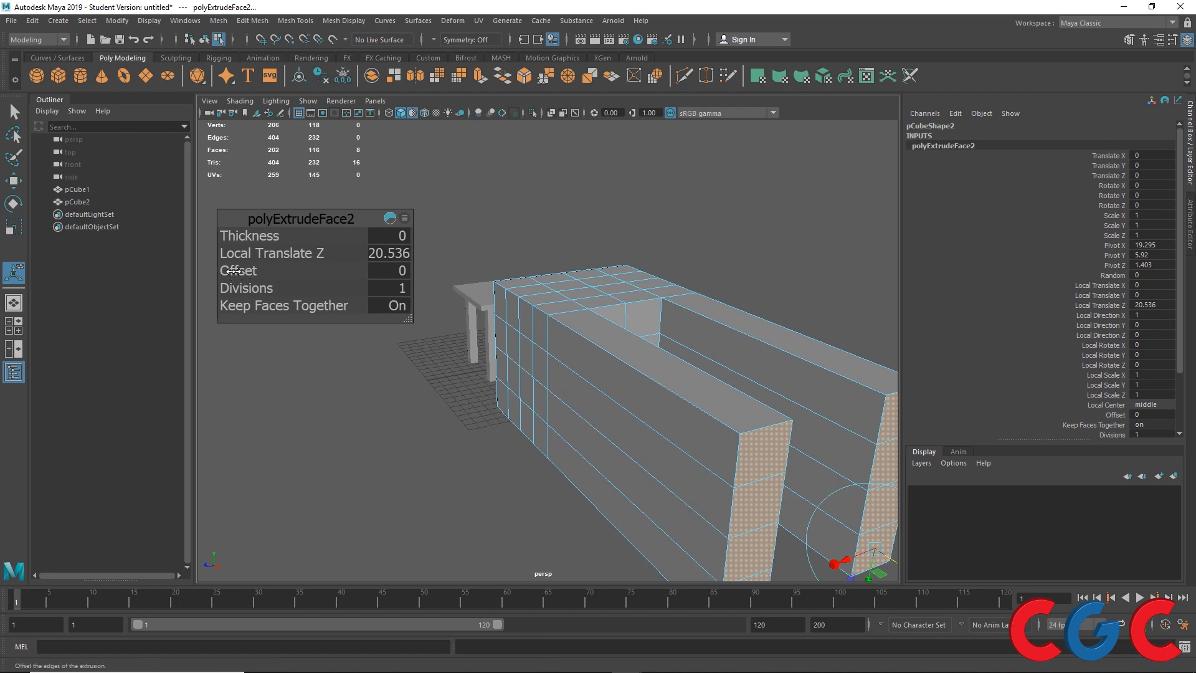
left_click_drag(246, 288, 273, 288)
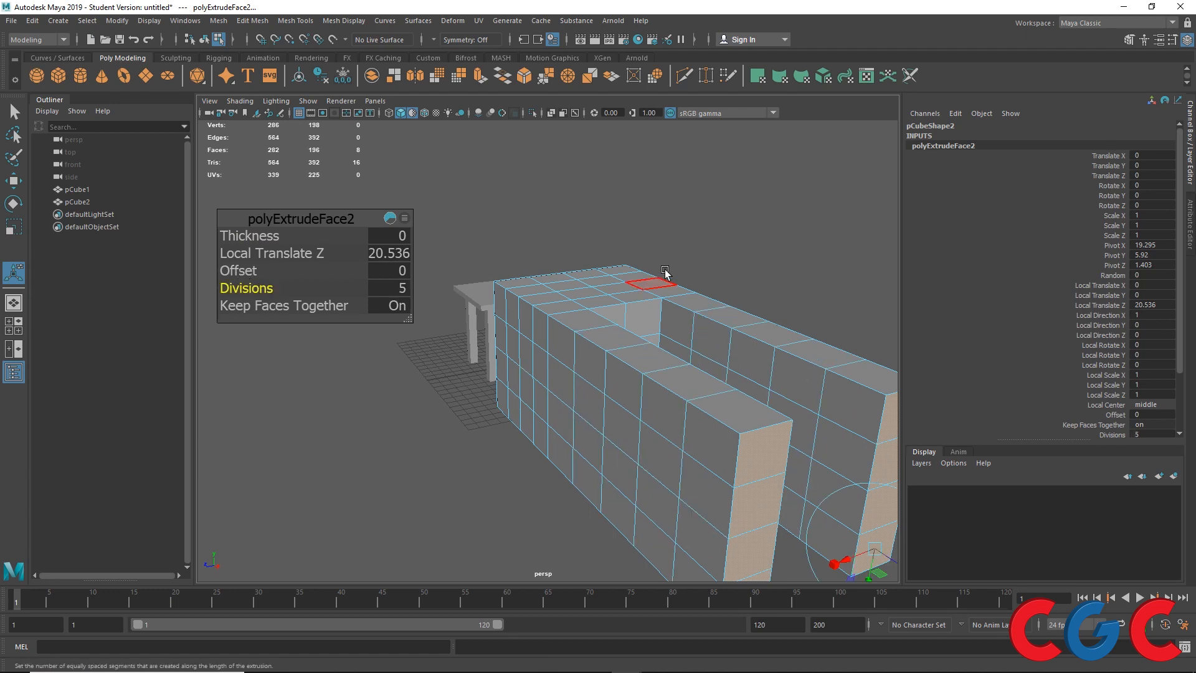
- Move the vertices of one extruded arm and the middle column sideways to widen the gap between the two arms
left_click_drag(648, 277, 576, 308, "alt")
right_click_drag(576, 308, 573, 349)
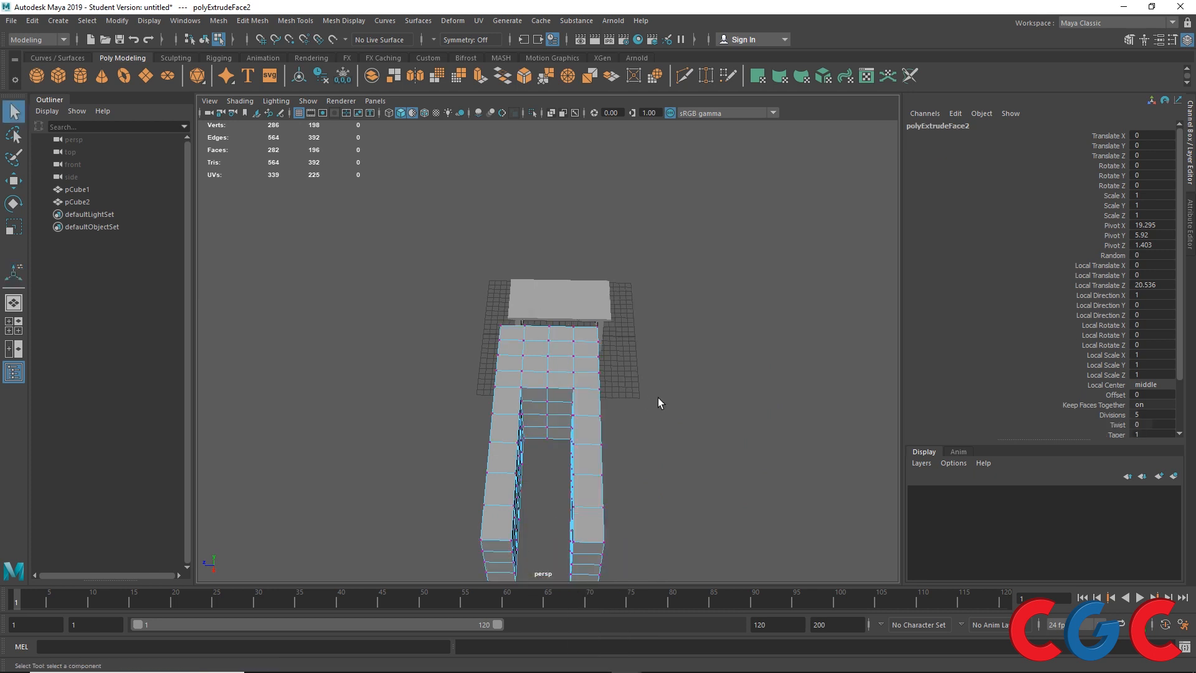
left_click_drag(688, 161, 537, 538)
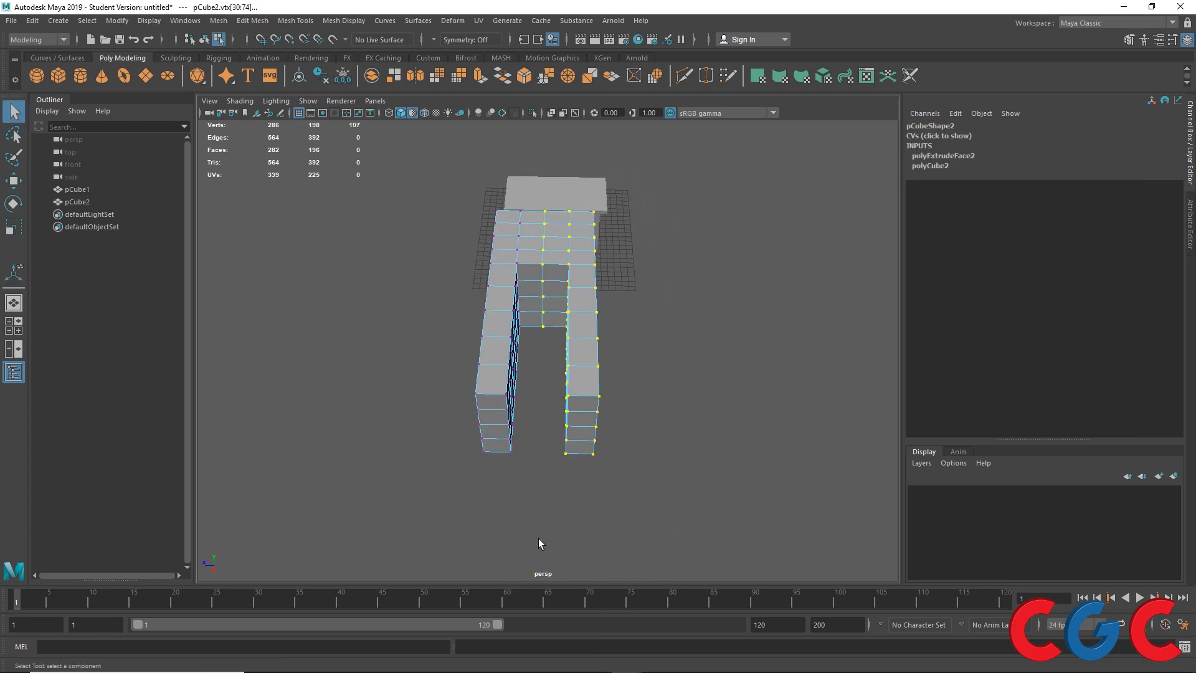
key("w")
left_click_drag(508, 323, 619, 327)
- Delete the vertical edge loop that runs through the back wall between the two arms
left_click_drag(599, 379, 590, 376, "alt")
right_click_drag(638, 255, 638, 220)
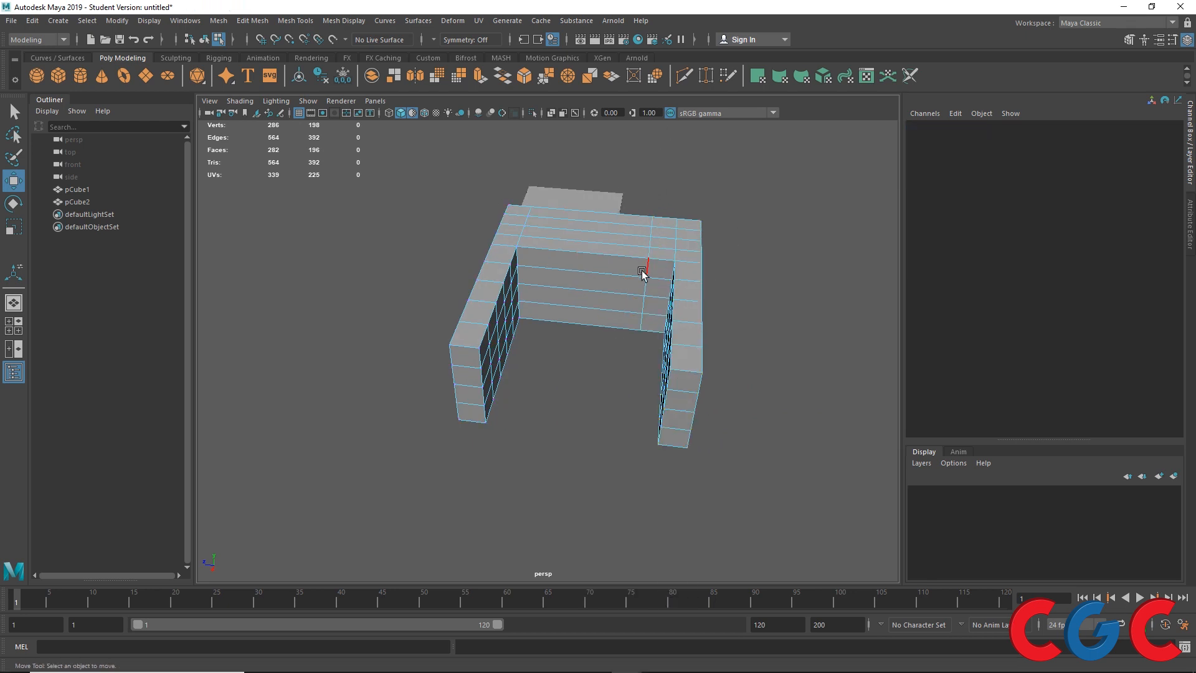
left_click(643, 273)
key("ctrl+Delete")
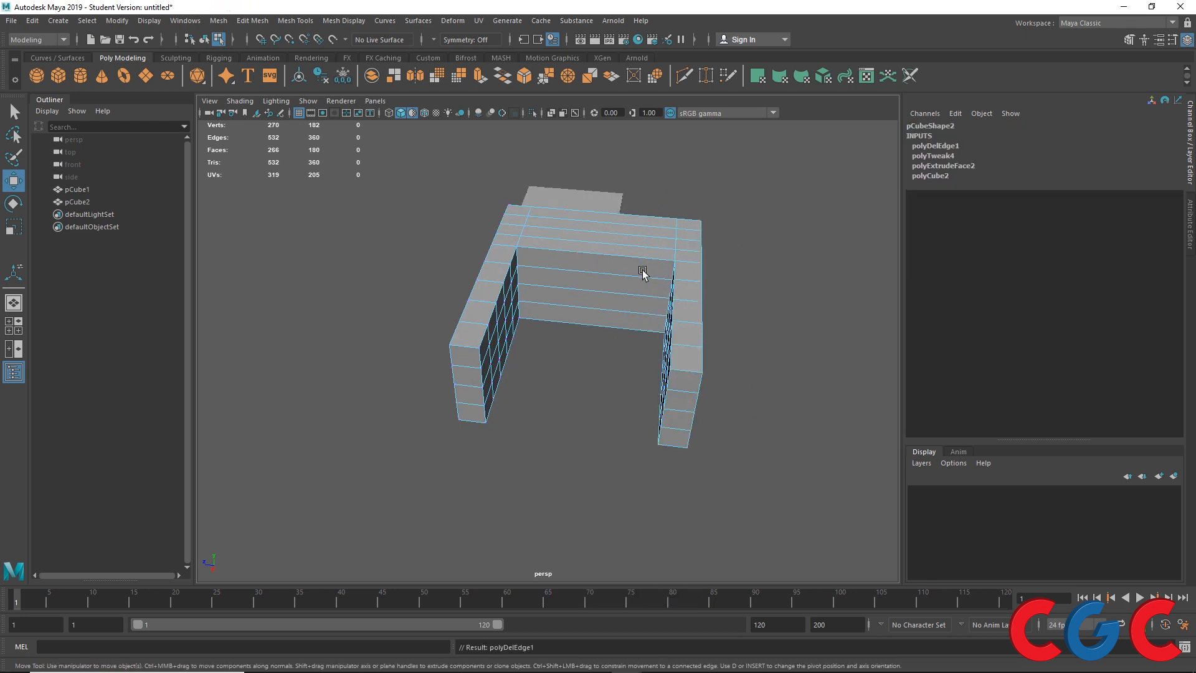
- Examine the modelling commands offered for the whole U-shaped mesh and for an empty selection
left_click_drag(642, 272, 540, 254, "alt")
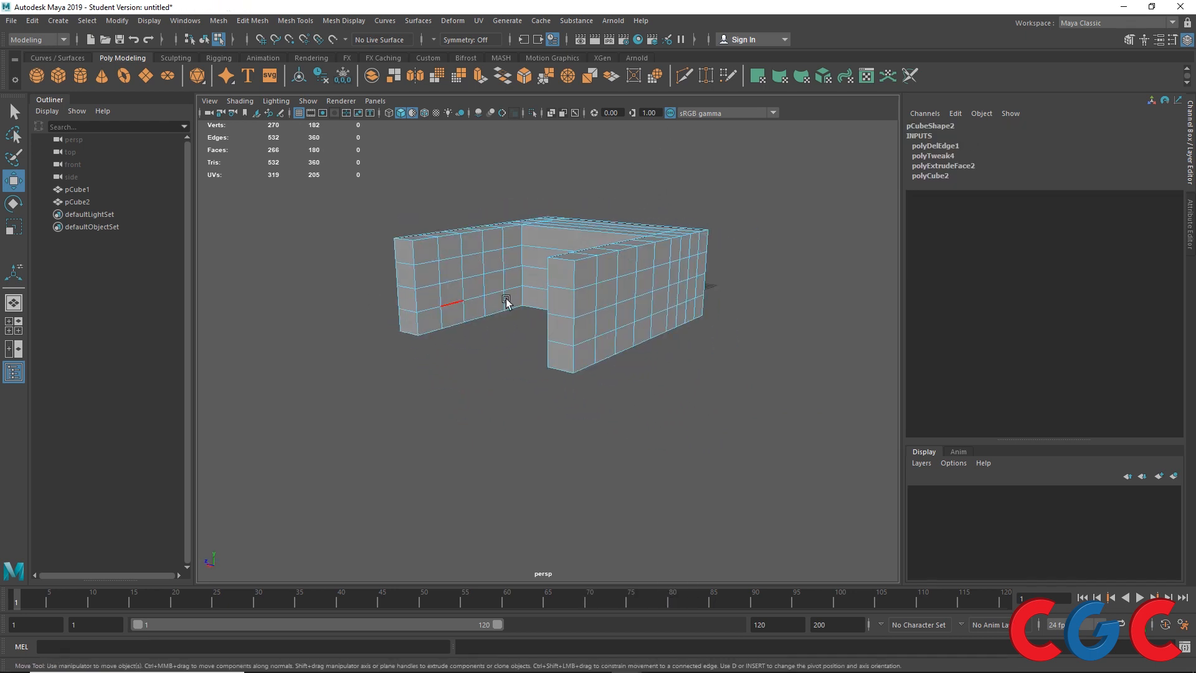
left_click_drag(505, 301, 545, 328, "alt")
scroll(558, 312, "up", 5)
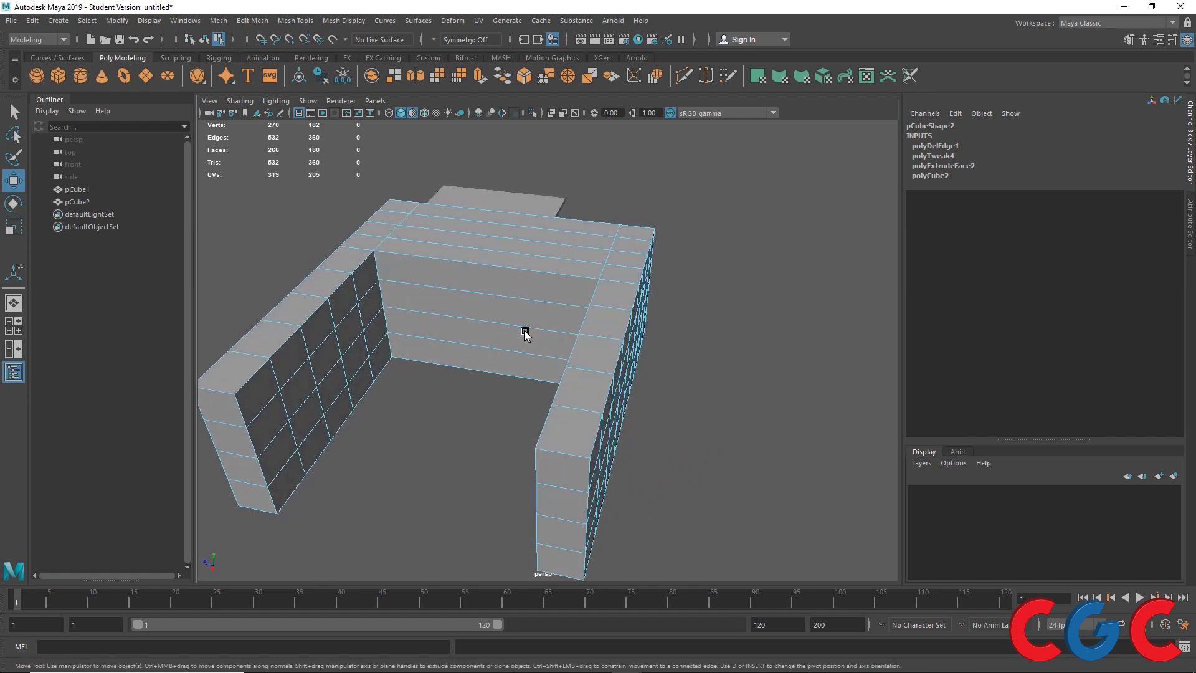
scroll(475, 334, "up", 4)
left_click(483, 251)
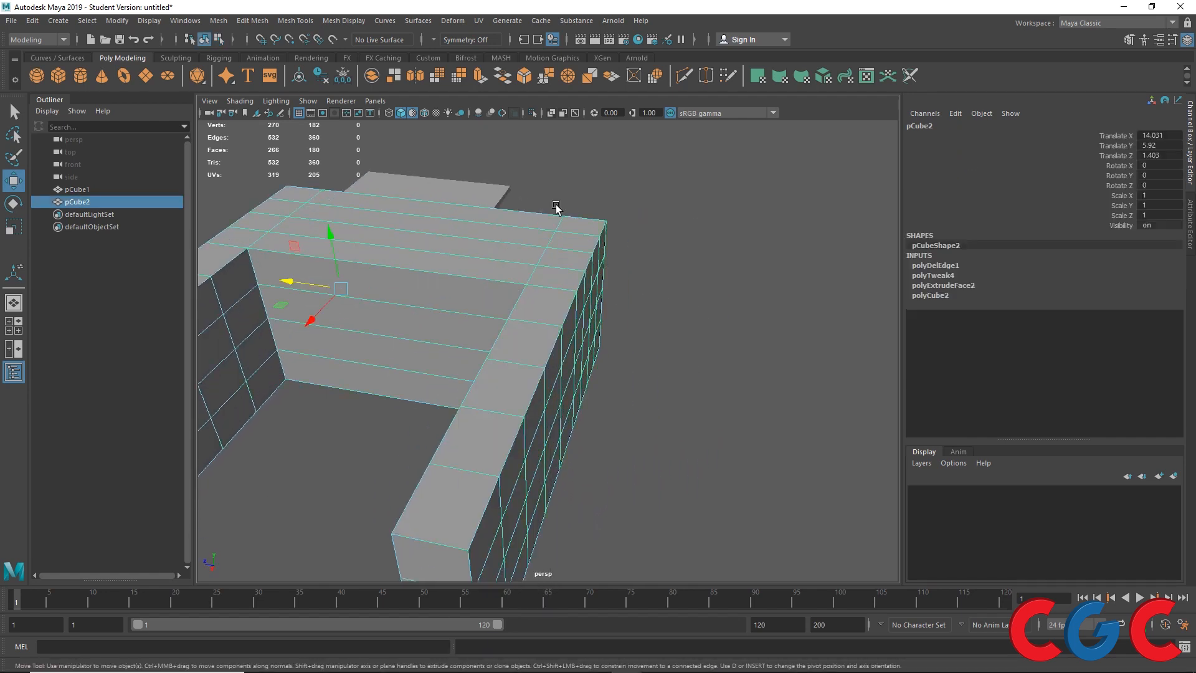
right_click(492, 238, "shift")
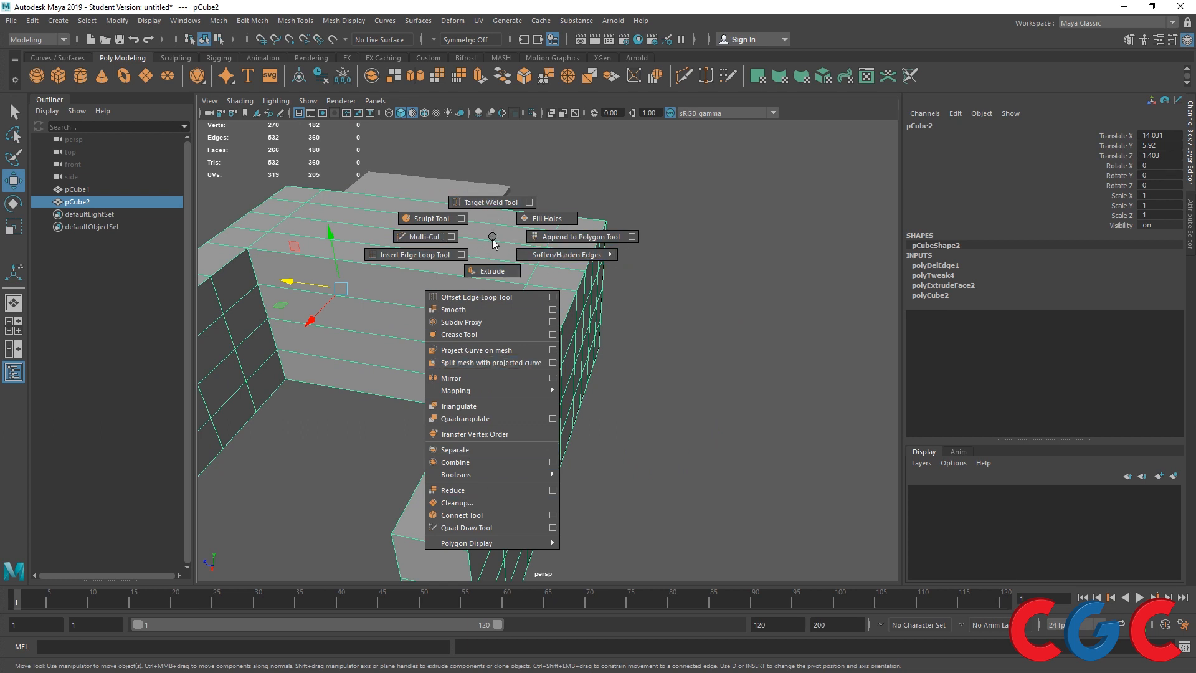
left_click(701, 182)
right_click(701, 182, "shift")
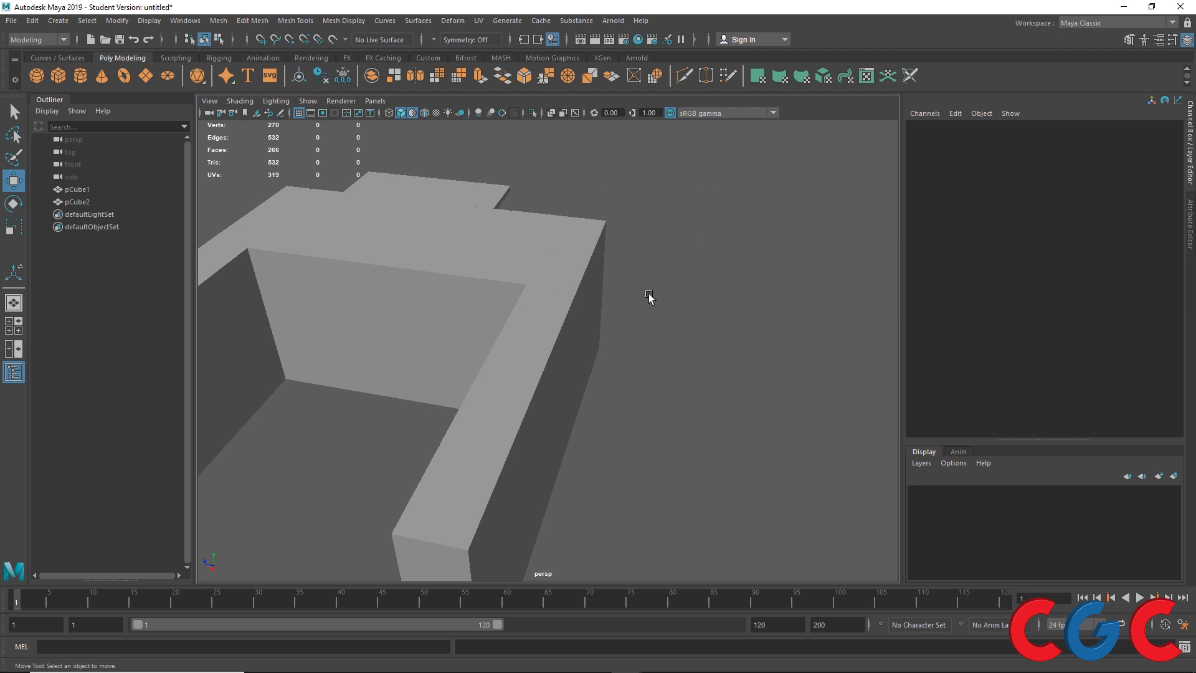
- Reselect the U-shaped mesh and compare its object-level modelling commands with the full list of Edit Mesh commands
middle_click_drag(546, 297, 684, 270, "alt")
left_click(603, 188)
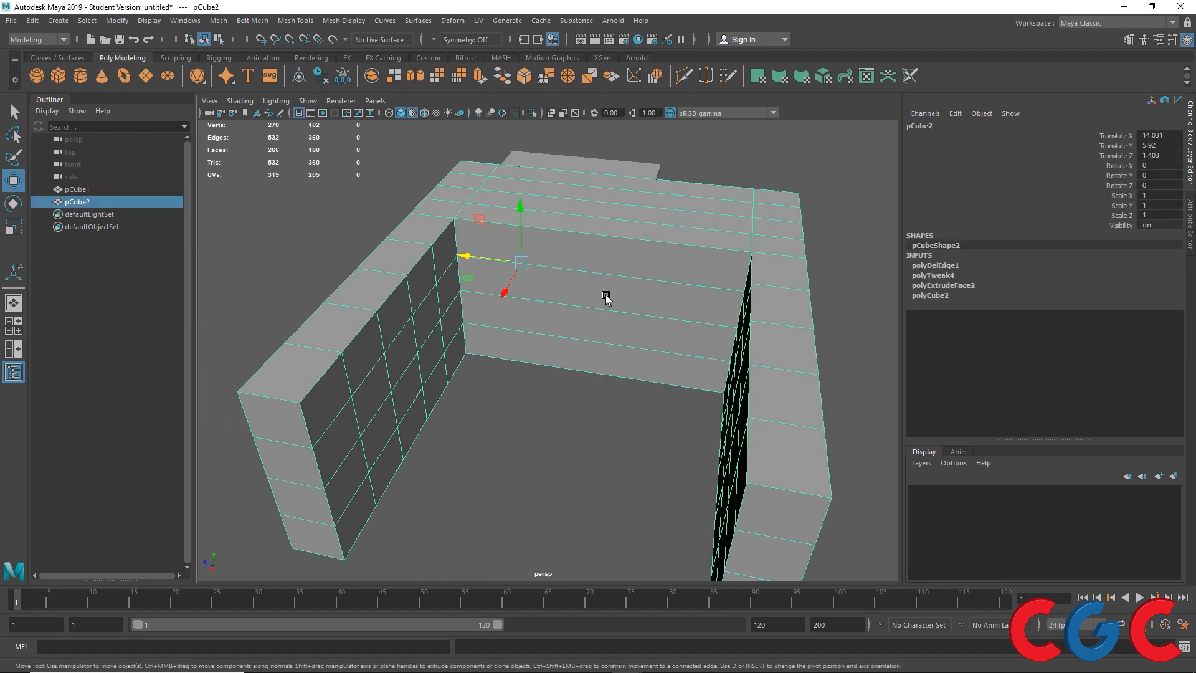
left_click_drag(608, 293, 608, 286, "alt")
right_click(590, 213, "shift")
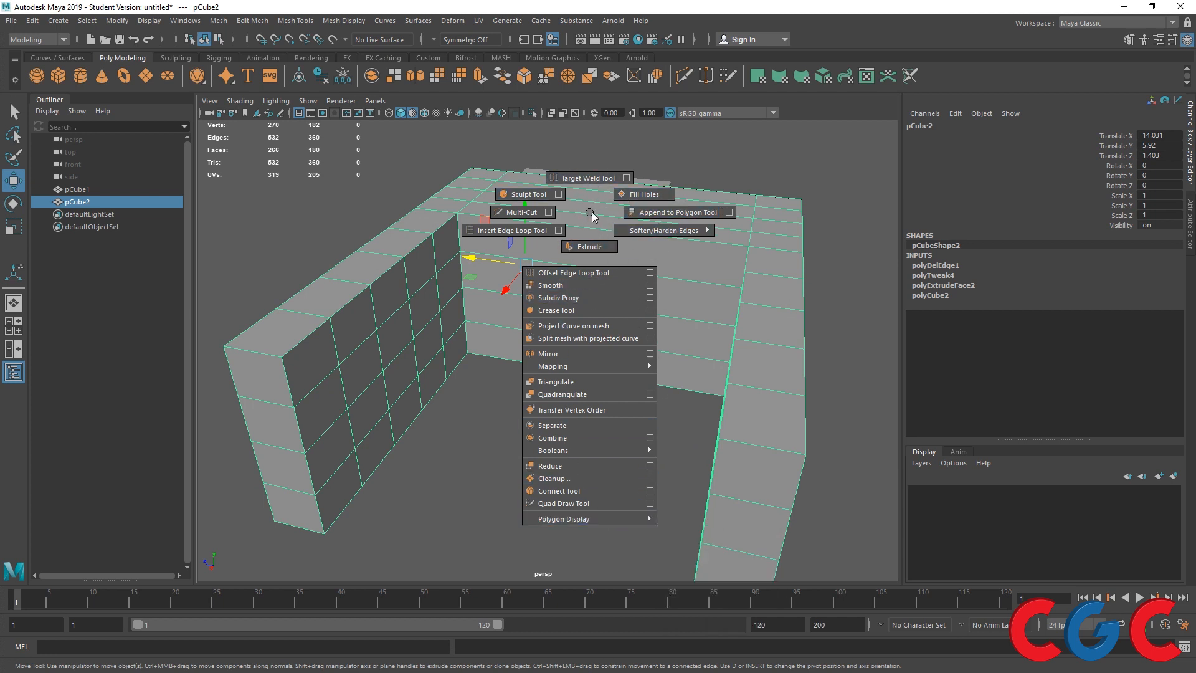
left_click(253, 21)
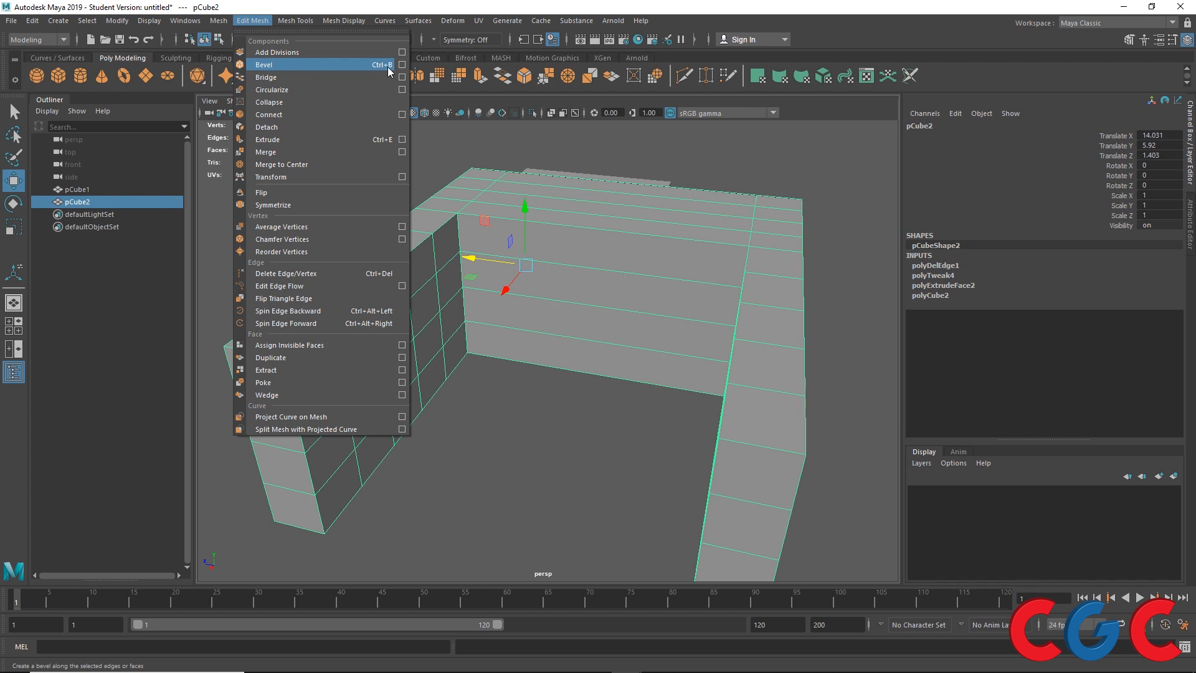
left_click(553, 5)
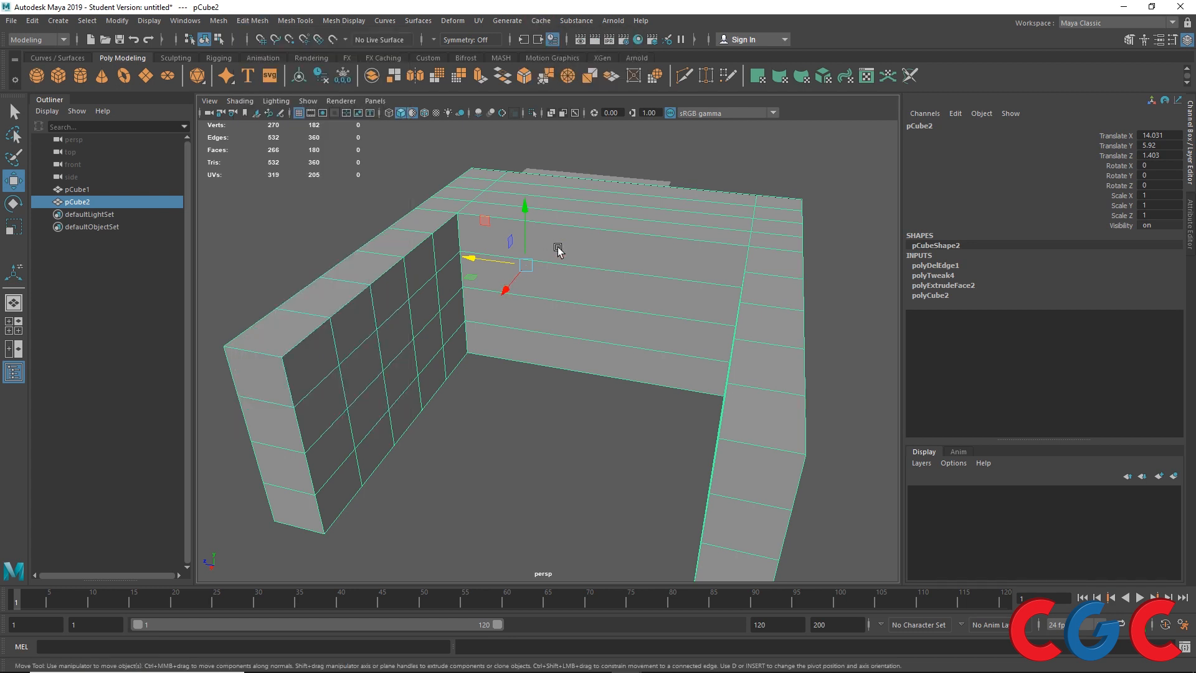
- Select the top inner face of the back wall and examine the commands offered for faces
right_click_drag(558, 249, 562, 276)
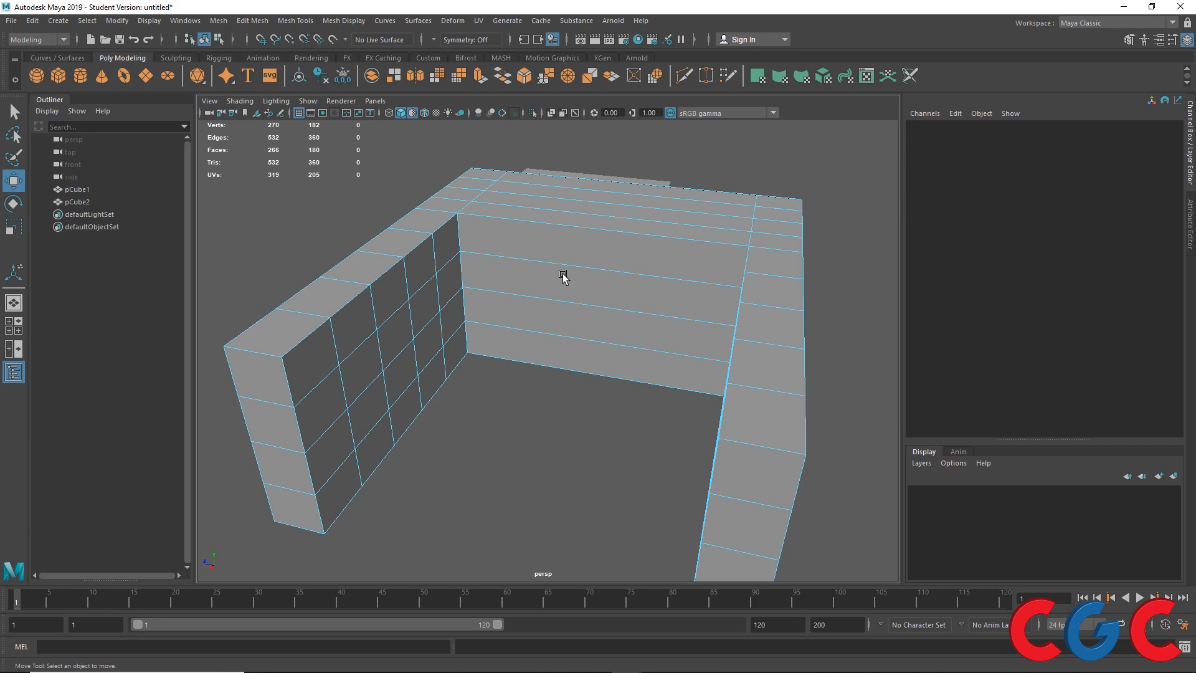
left_click_drag(562, 275, 541, 248, "alt")
left_click(542, 247)
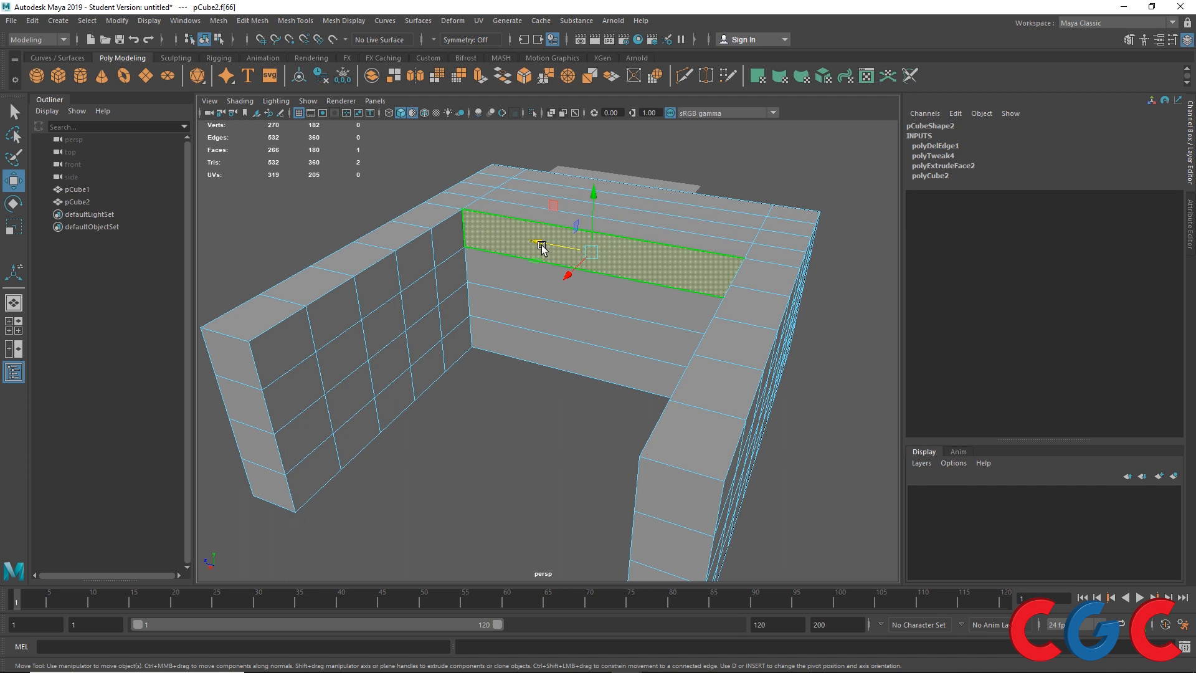
right_click(542, 247, "shift")
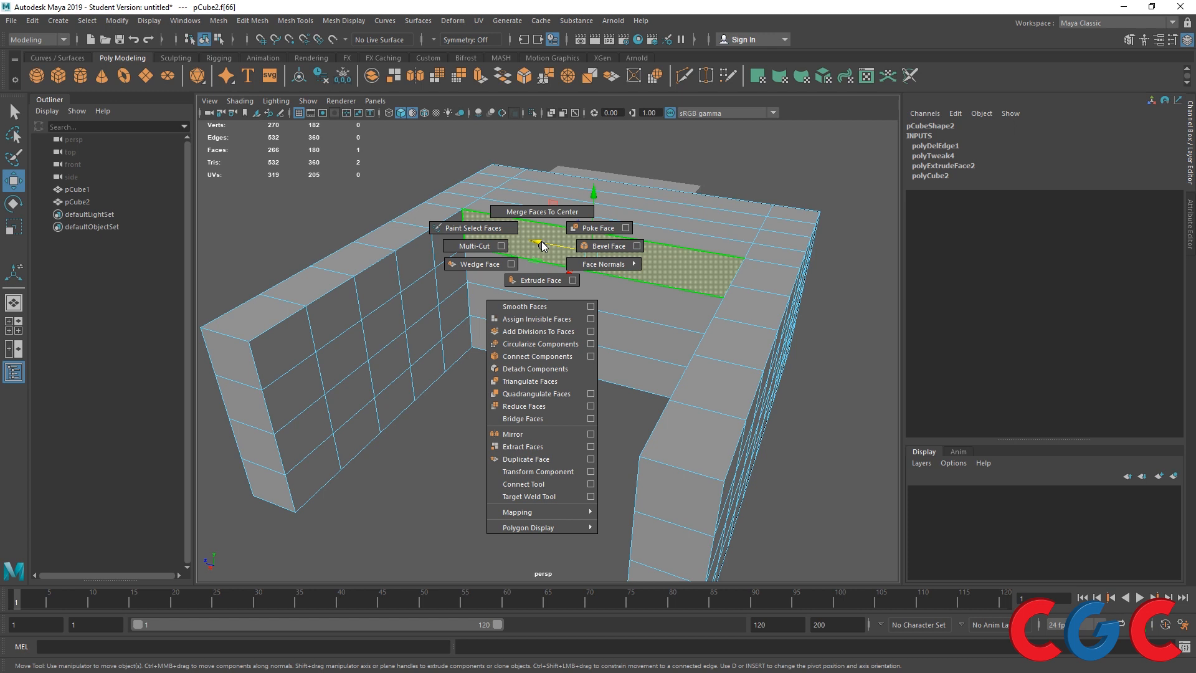
- Select the top inner edge of the back wall and examine the commands offered for edges
right_click_drag(528, 279, 528, 223)
left_click(522, 223)
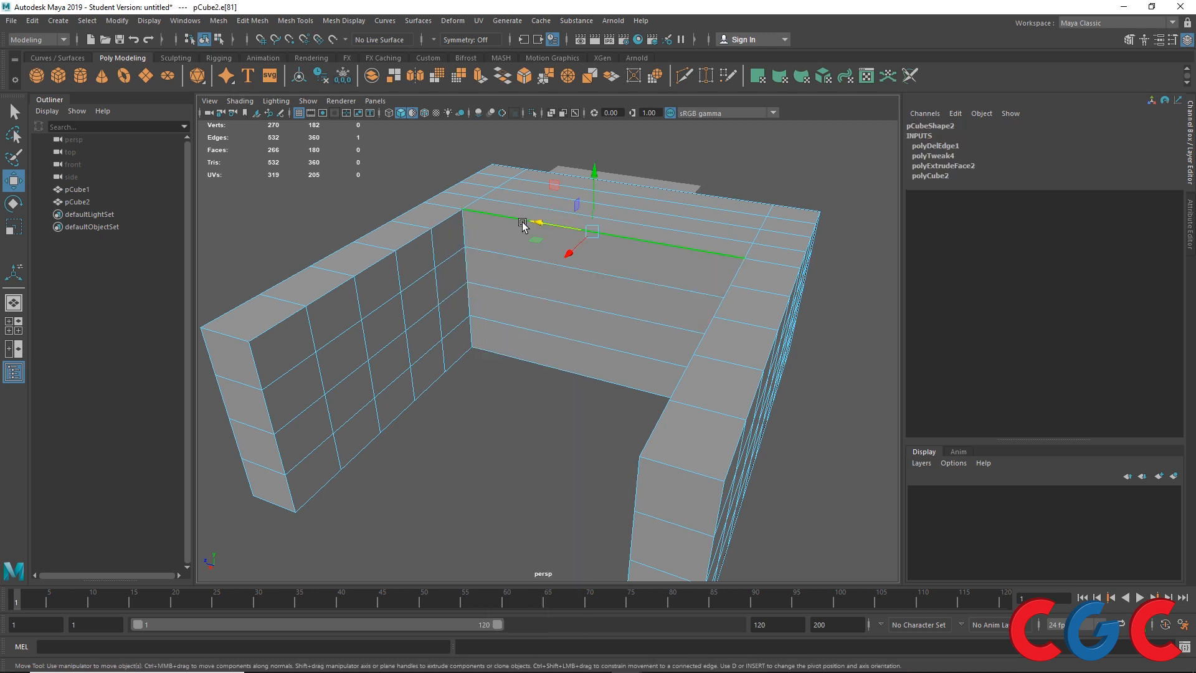
right_click(522, 222, "shift")
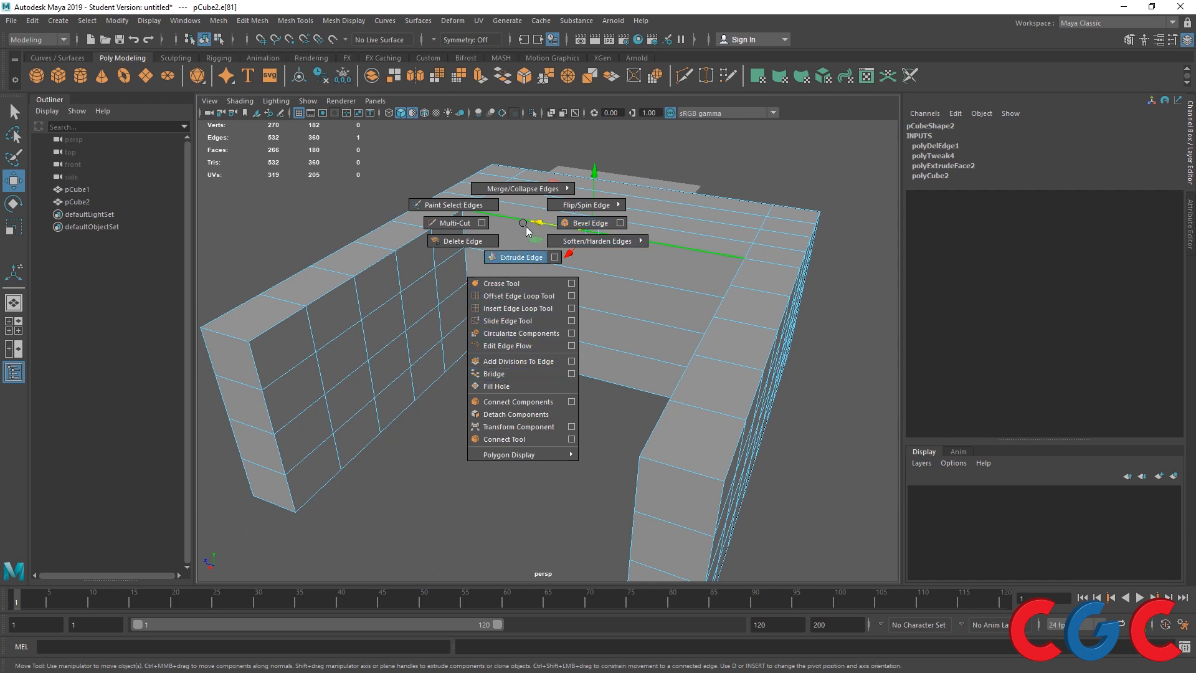
- Select a vertex on the outer top edge of one arm, then return the mesh to object selection
right_click_drag(524, 224, 424, 208)
left_click(425, 205)
scroll(430, 299, "up", 3)
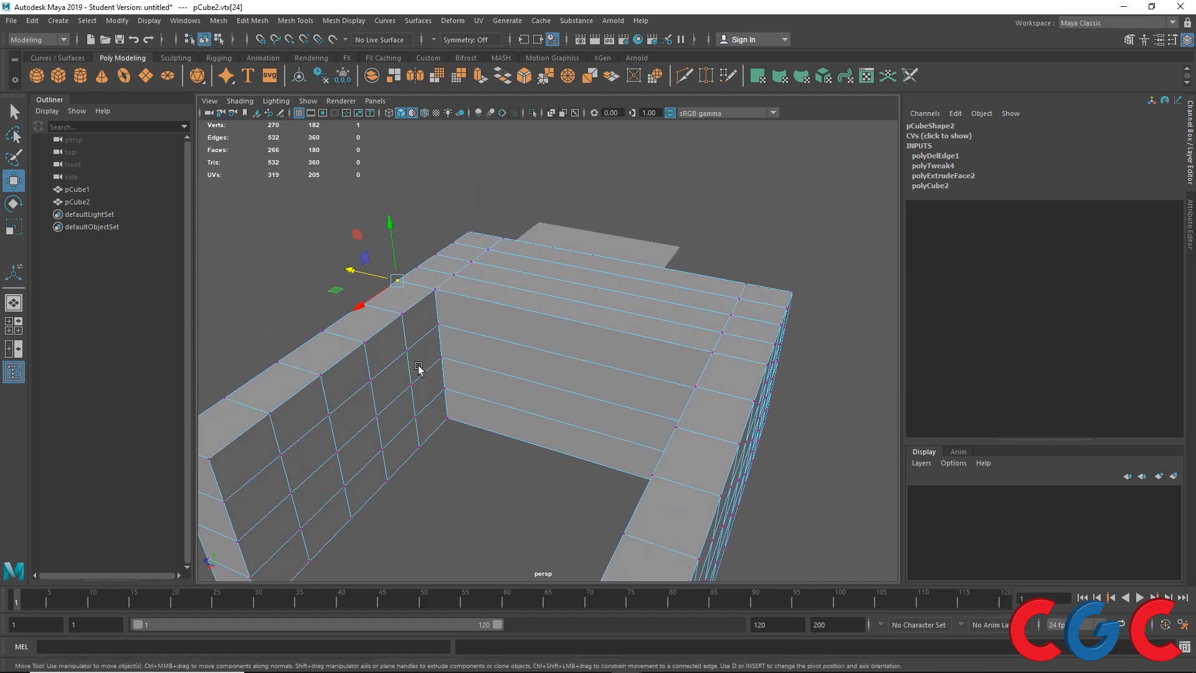
right_click(441, 274)
right_click_drag(442, 274, 484, 266)
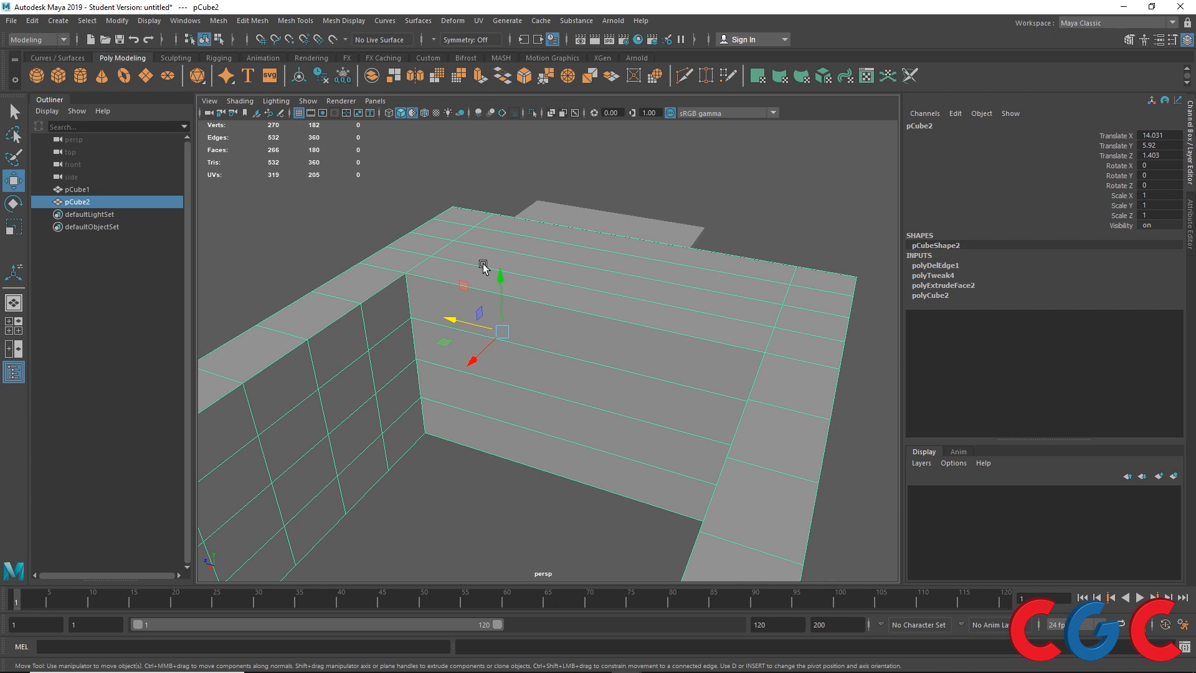
scroll(483, 265, "down", 3)
middle_click_drag(442, 306, 475, 233, "alt")
scroll(441, 257, "up", 2)
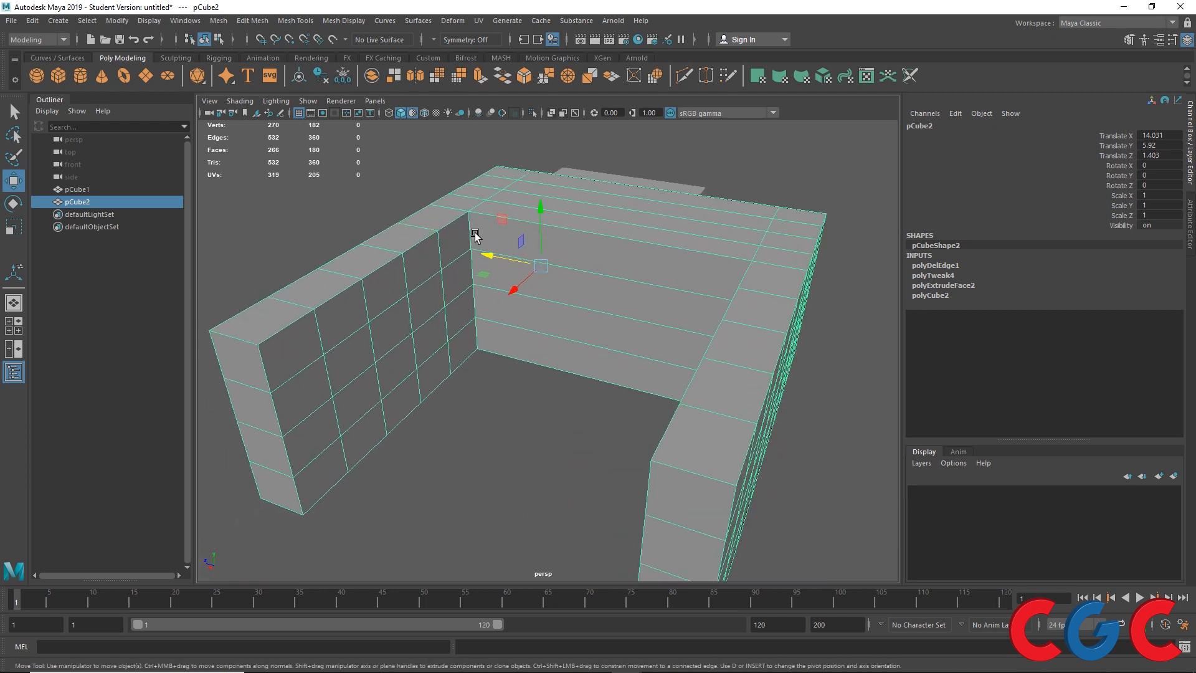
- Select one top-row inner face on each arm of the U-shaped mesh so that the two faces oppose each other
right_click_drag(512, 189, 514, 223)
middle_click_drag(478, 331, 411, 330, "alt")
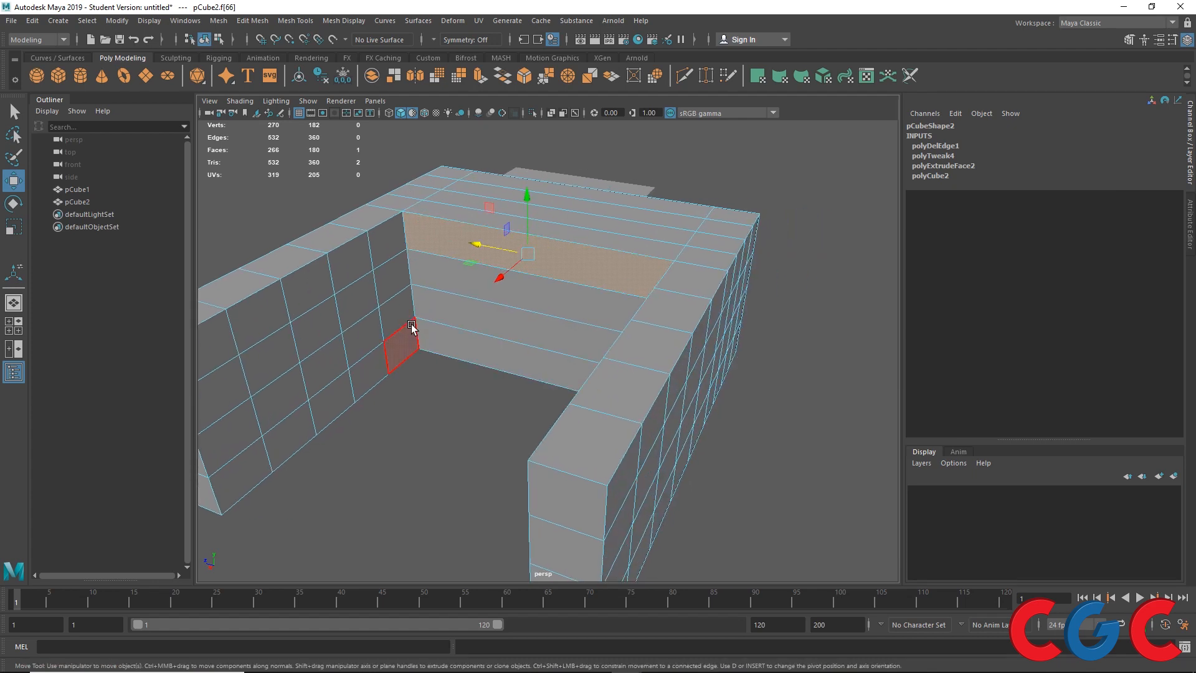
left_click(362, 263)
left_click_drag(401, 347, 619, 293, "alt")
left_click(691, 255, "shift")
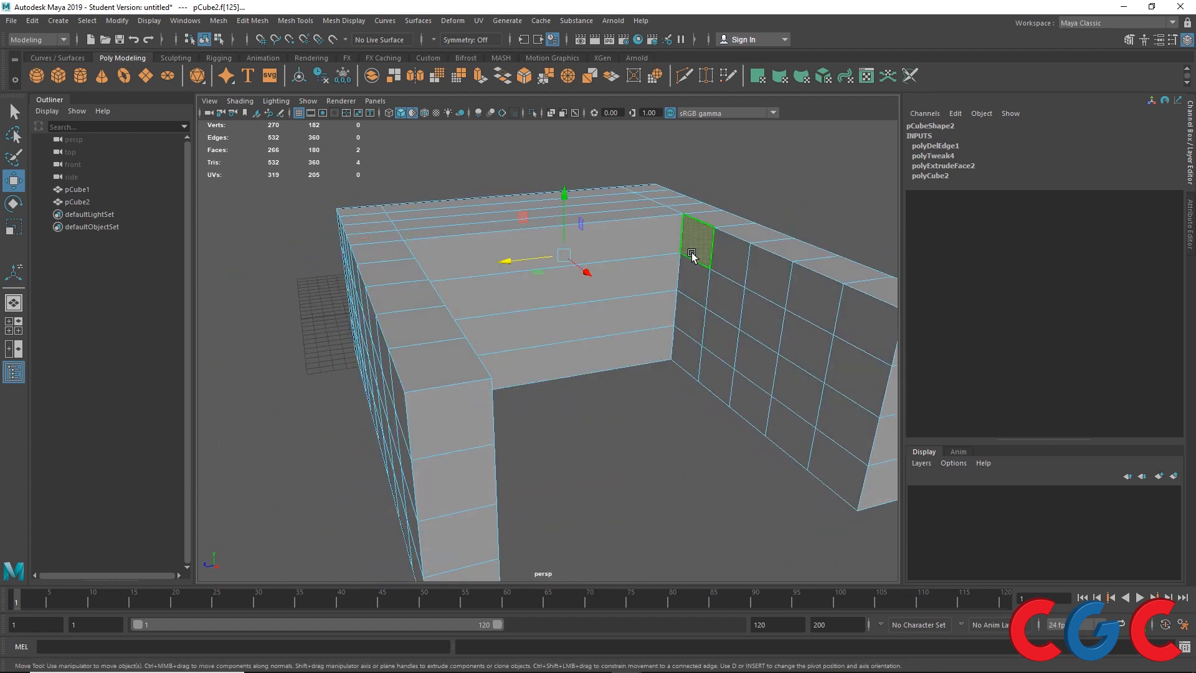
- Bridge the two selected faces across the arms with the Bridge options reset to their defaults
right_click_drag(692, 254, 693, 256, "shift")
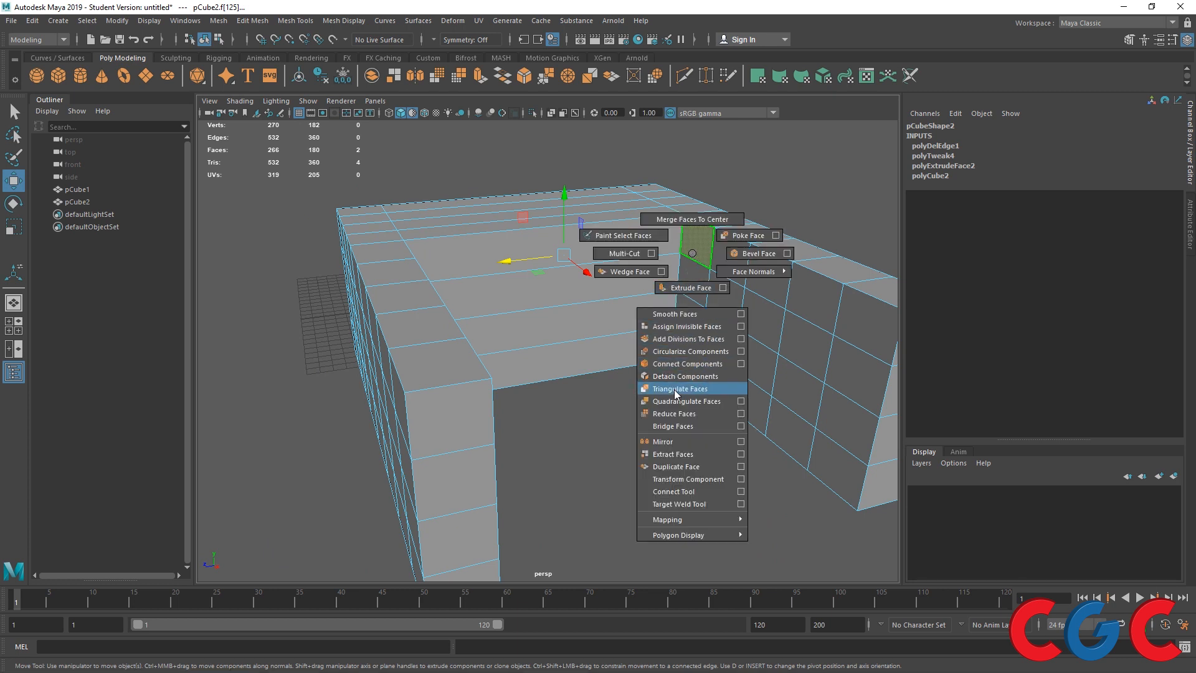
left_click(740, 426)
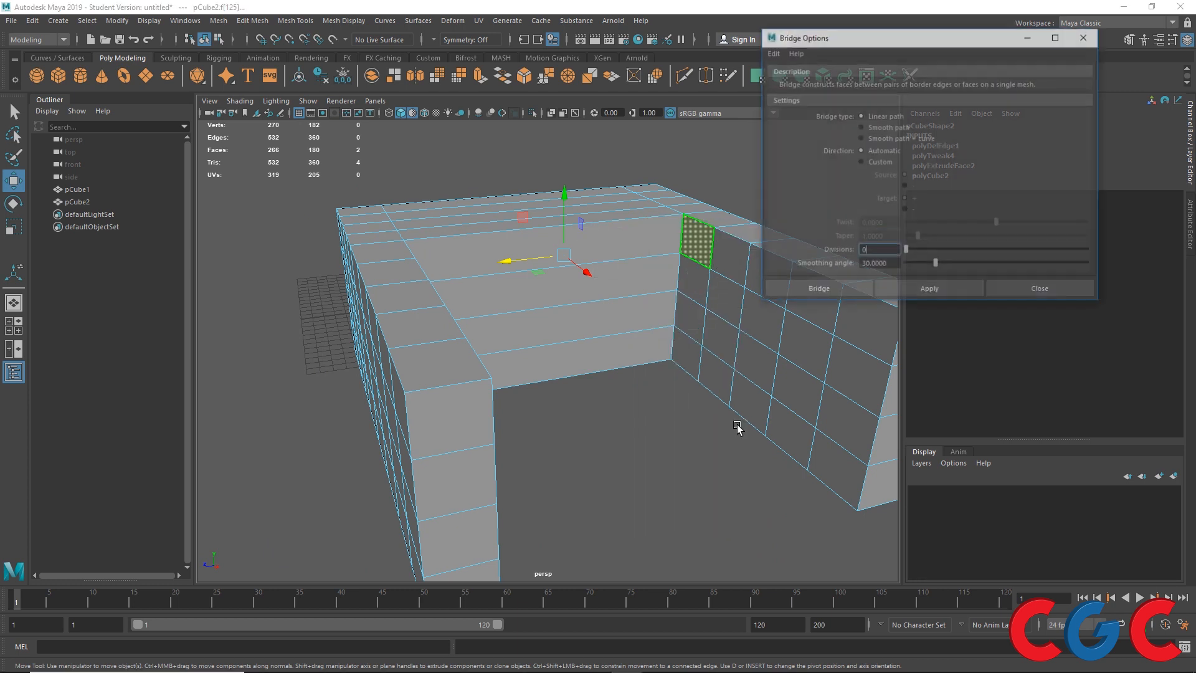
left_click(773, 54)
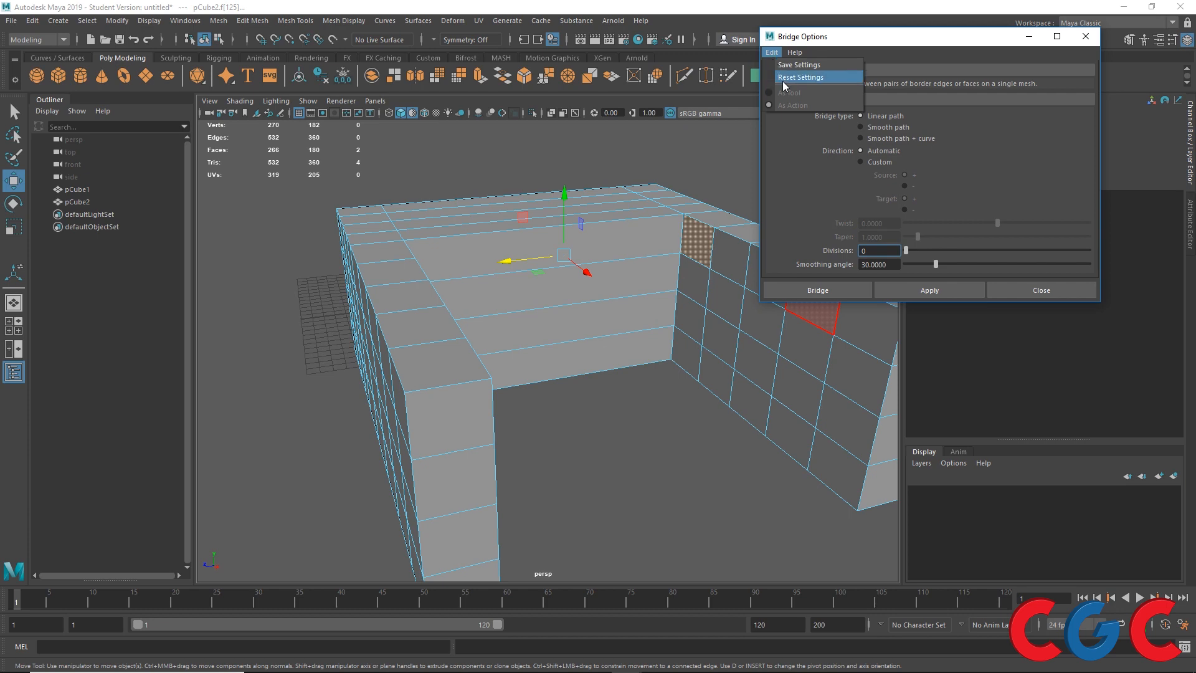
left_click(781, 80)
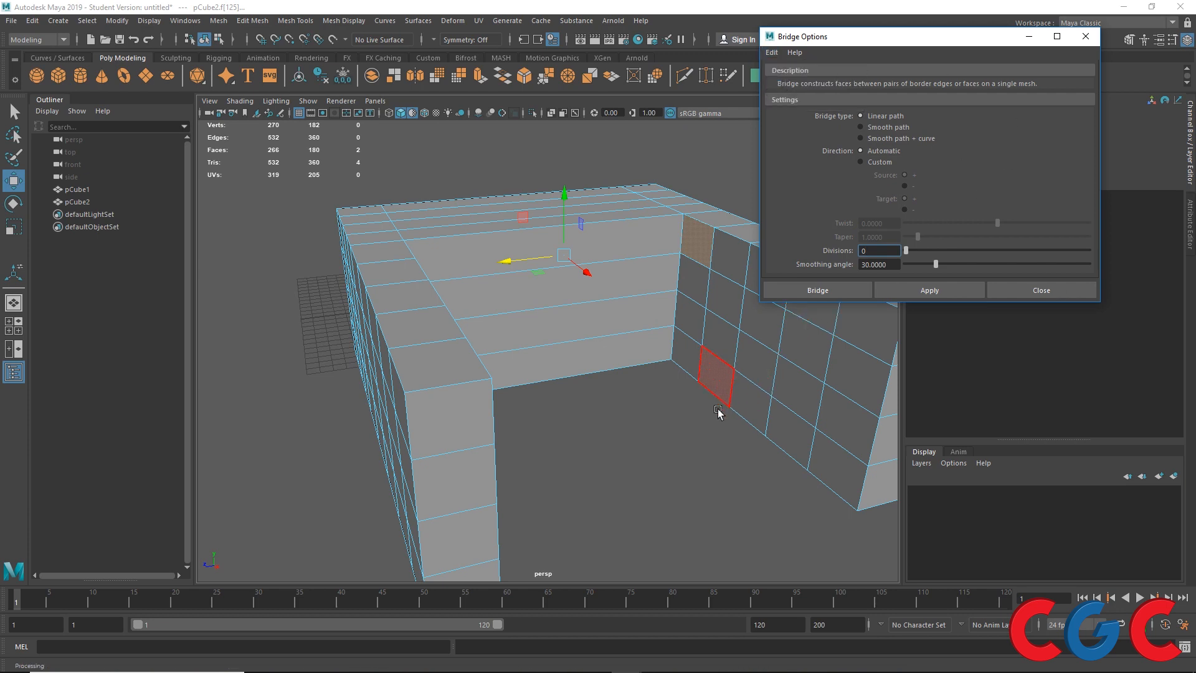
left_click_drag(720, 411, 676, 405, "alt")
left_click(954, 291)
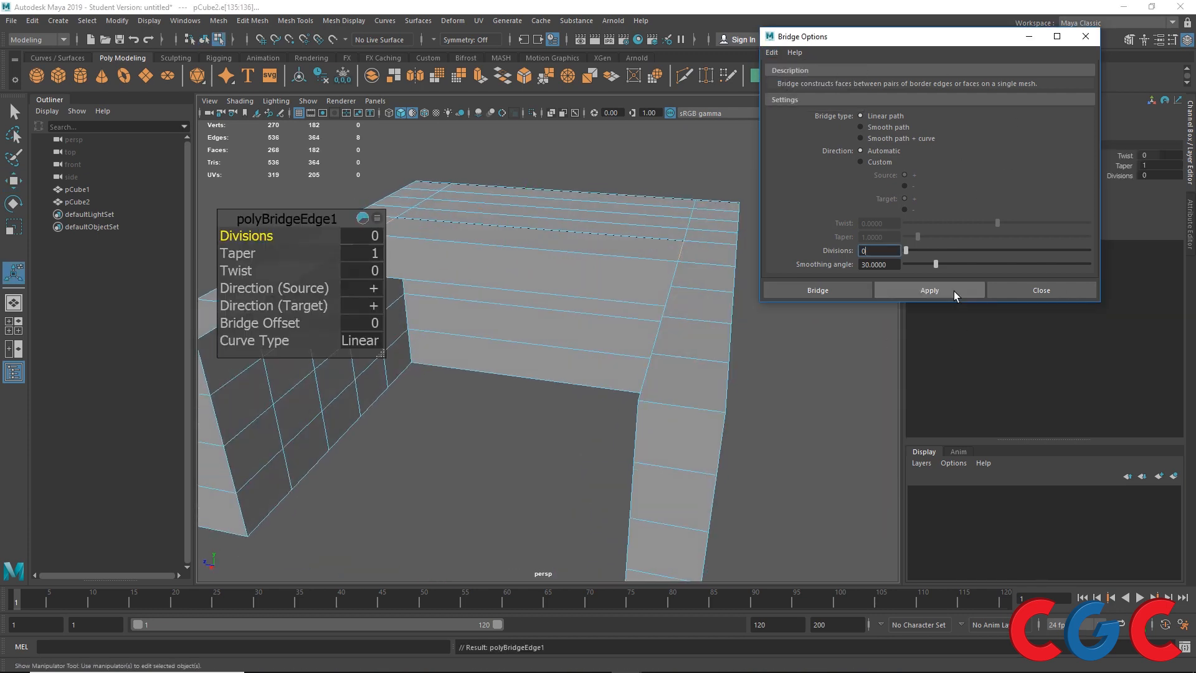
- Examine the new bridge and its in-view parameters from several angles, and close the Bridge options
left_click_drag(459, 392, 473, 235, "alt")
left_click_drag(521, 289, 337, 243, "alt")
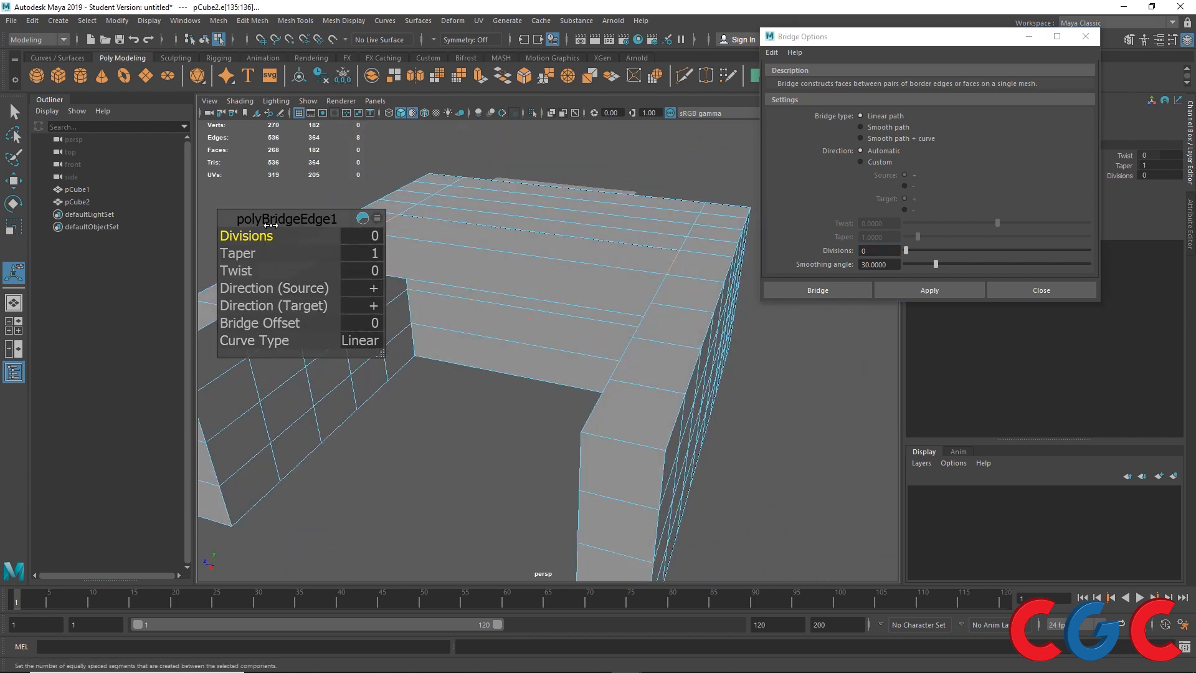
left_click_drag(273, 224, 526, 136)
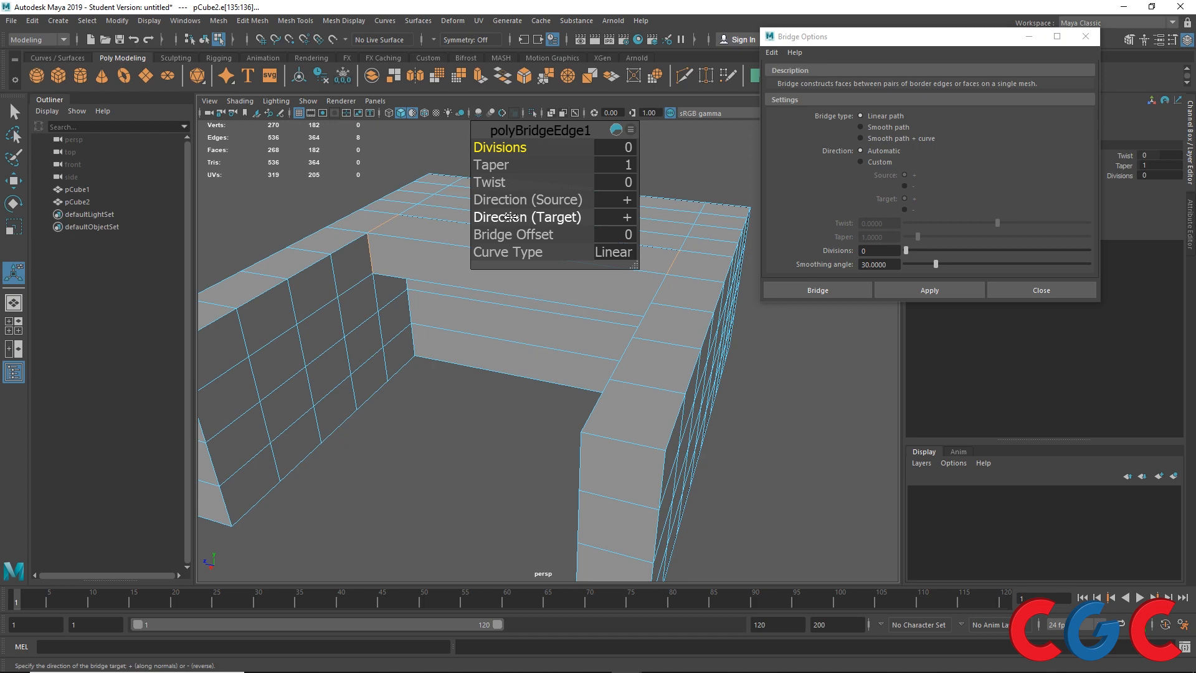
left_click(1085, 37)
left_click_drag(530, 131, 365, 438)
- Select two adjacent second-row inner faces on one arm and a single face on the opposite arm
left_click(317, 298)
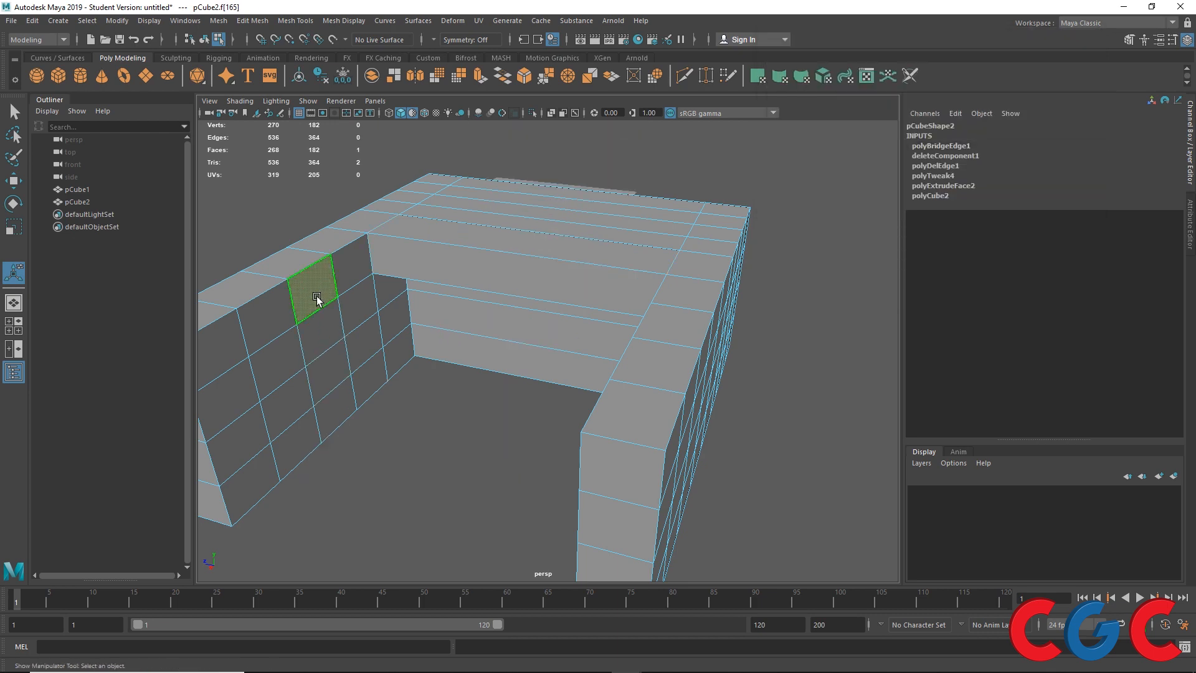
left_click(333, 325)
left_click(360, 311, "shift")
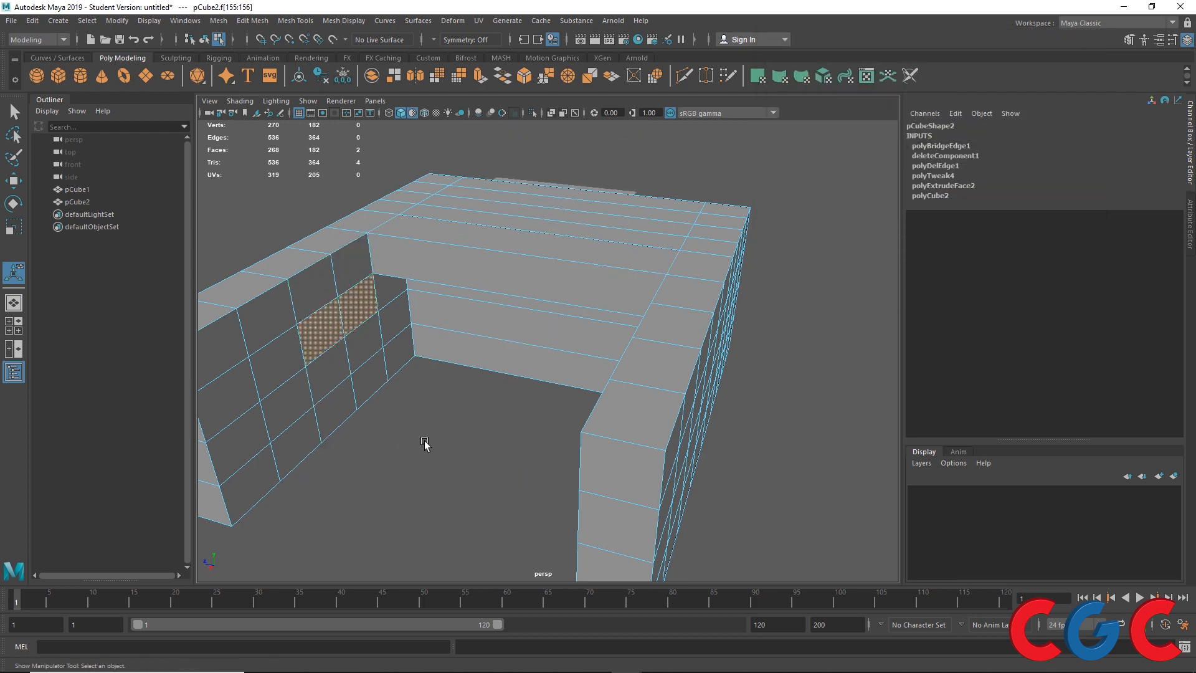
left_click_drag(424, 442, 597, 399, "alt")
left_click(770, 310, "shift")
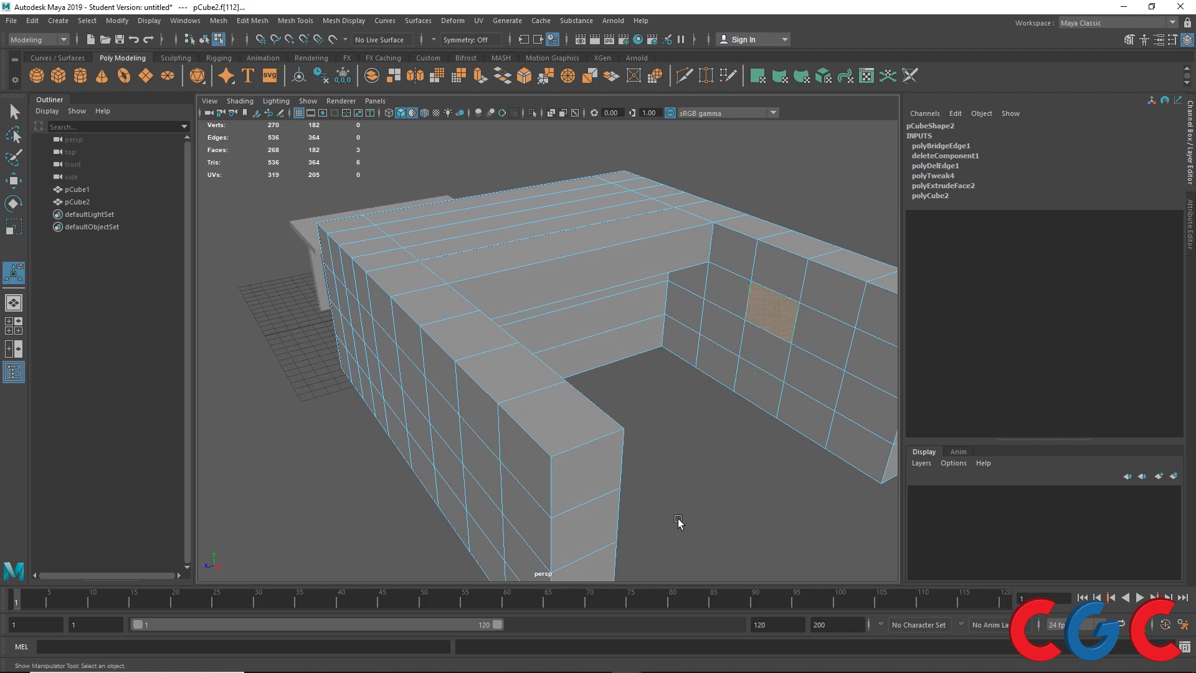
left_click_drag(678, 521, 612, 516, "alt")
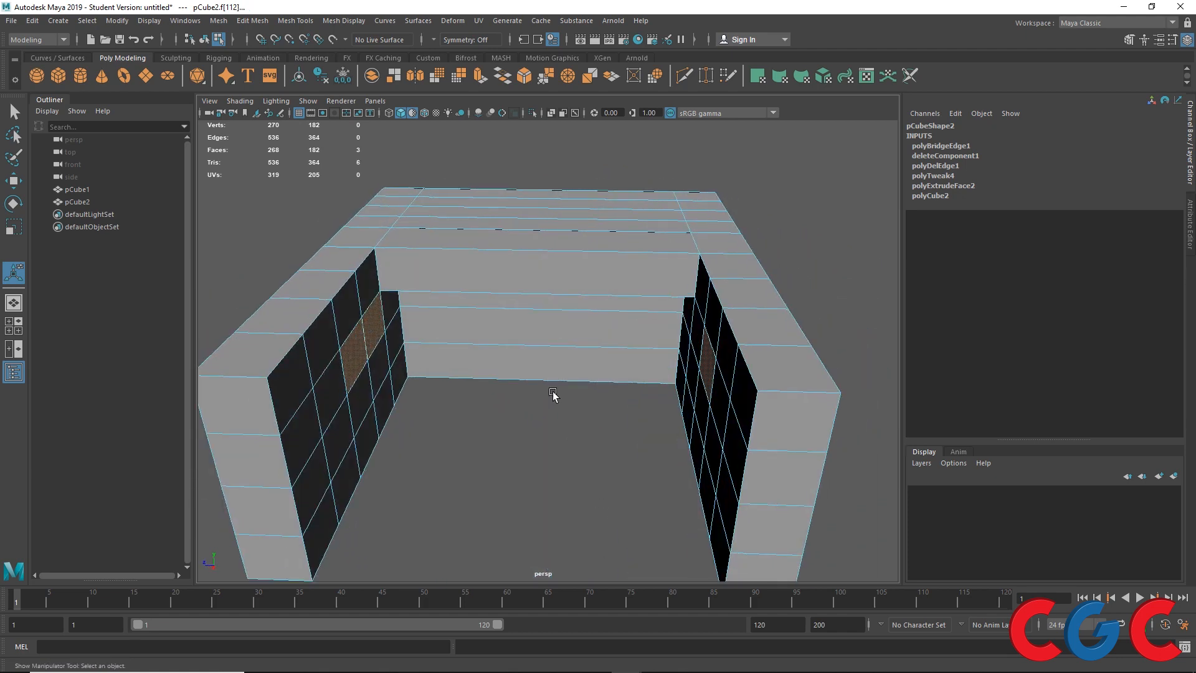
- Try to bridge the two adjacent faces to the single opposite face, undo the attempt and close the Bridge options
right_click_drag(552, 394, 602, 551, "shift")
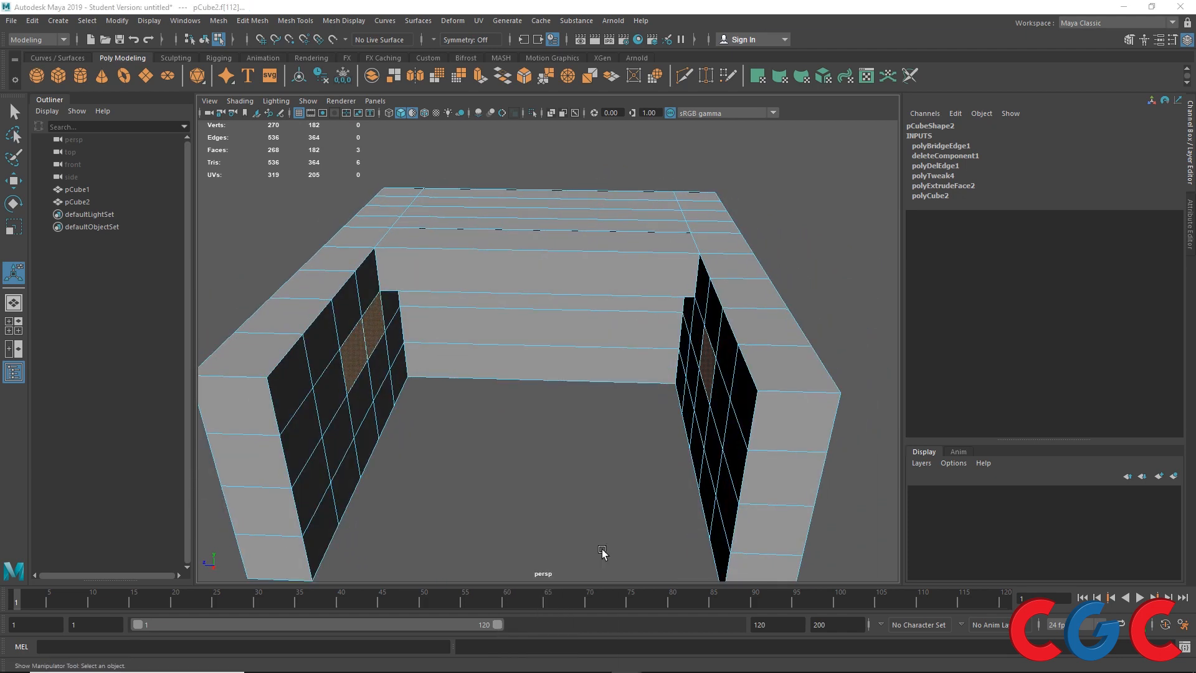
left_click(912, 295)
left_click_drag(499, 495, 486, 459, "alt")
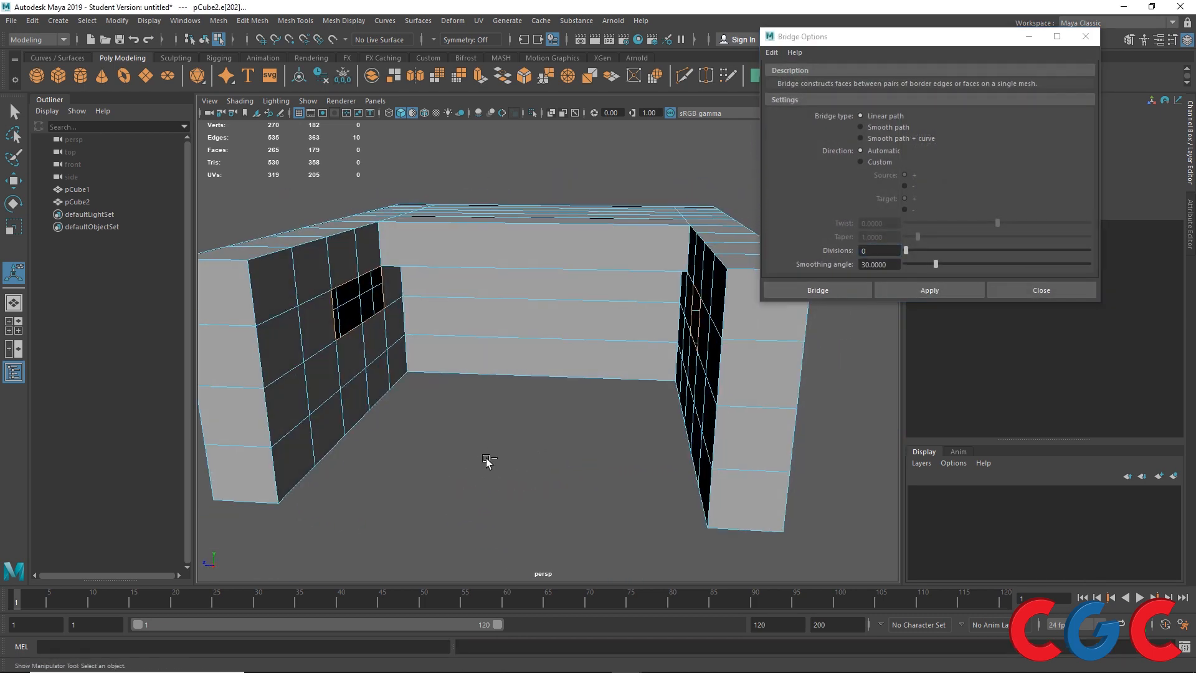
key("ctrl+z")
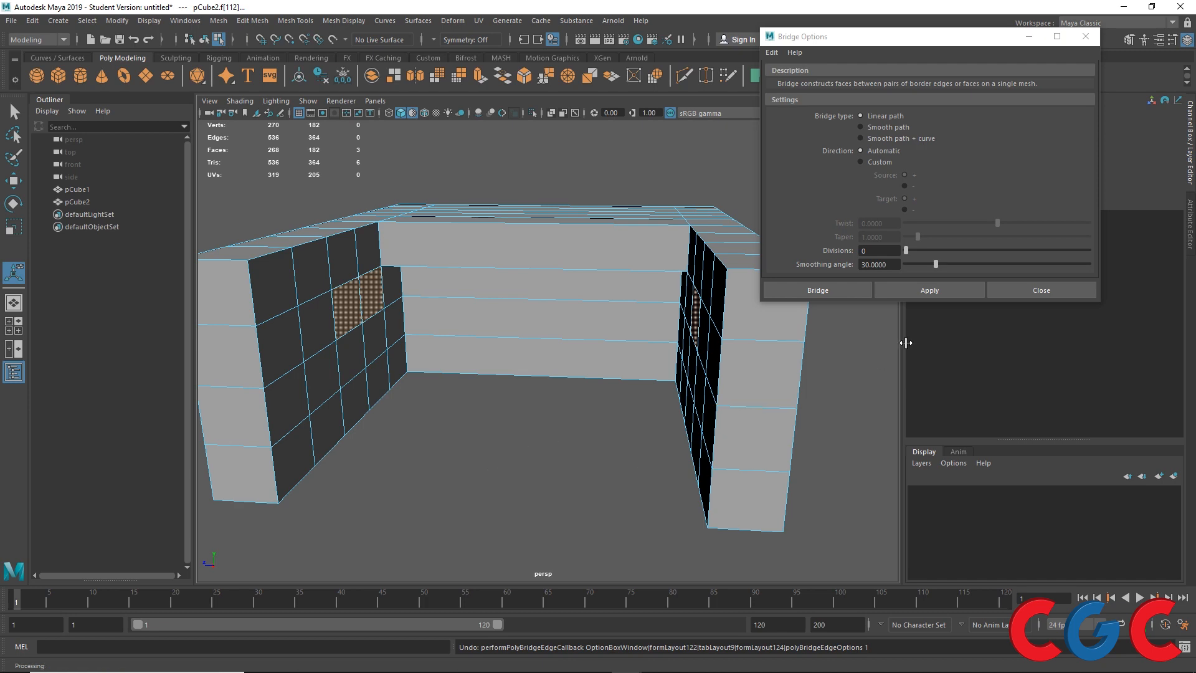
left_click(1025, 290)
- Select the three top-row inner faces nearest the open end of one arm
left_click_drag(508, 447, 284, 391, "alt")
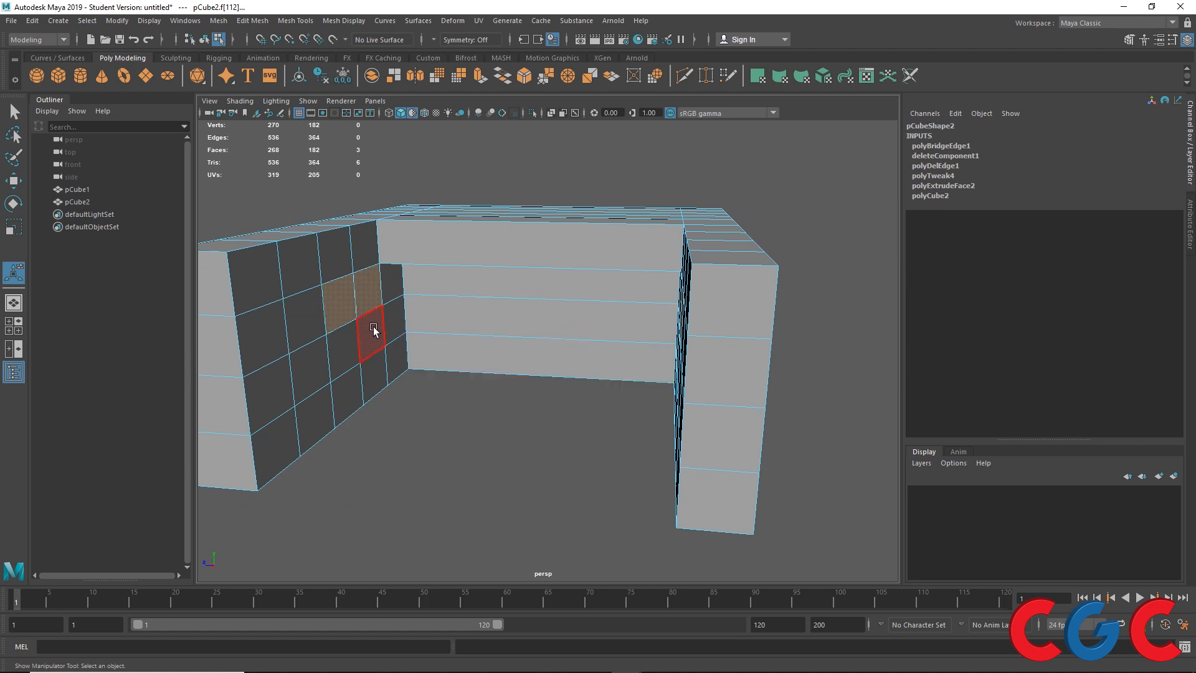
left_click_drag(374, 328, 377, 389, "alt")
middle_click_drag(376, 390, 367, 412, "alt")
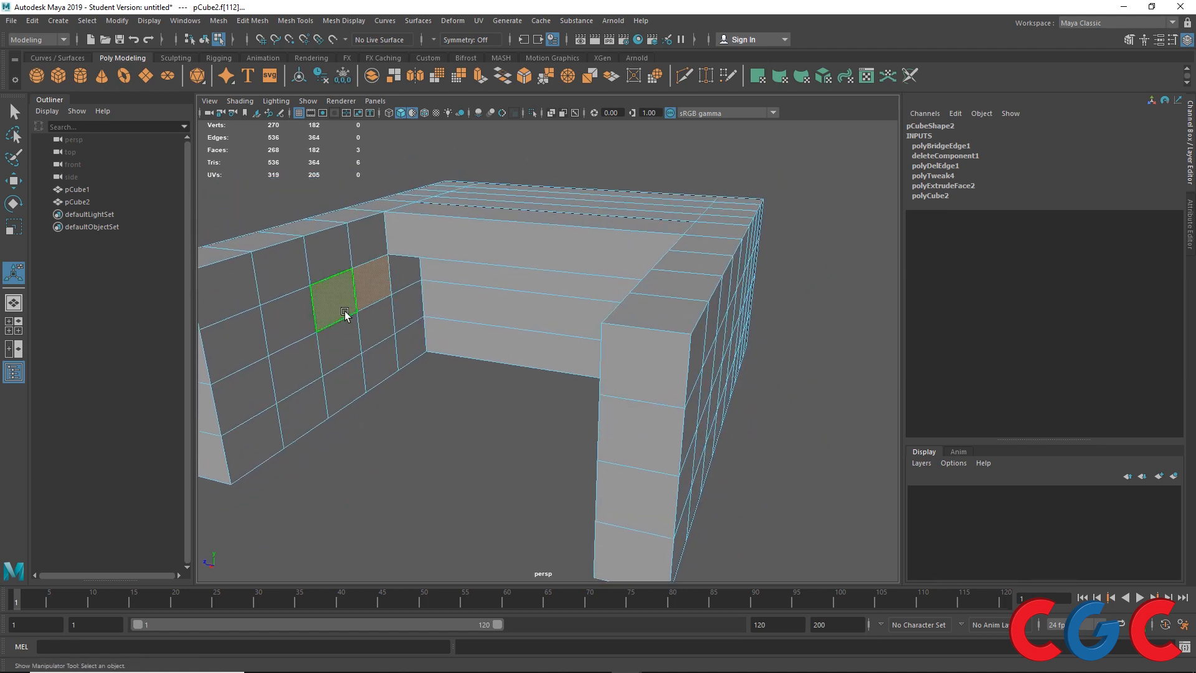
left_click(280, 268)
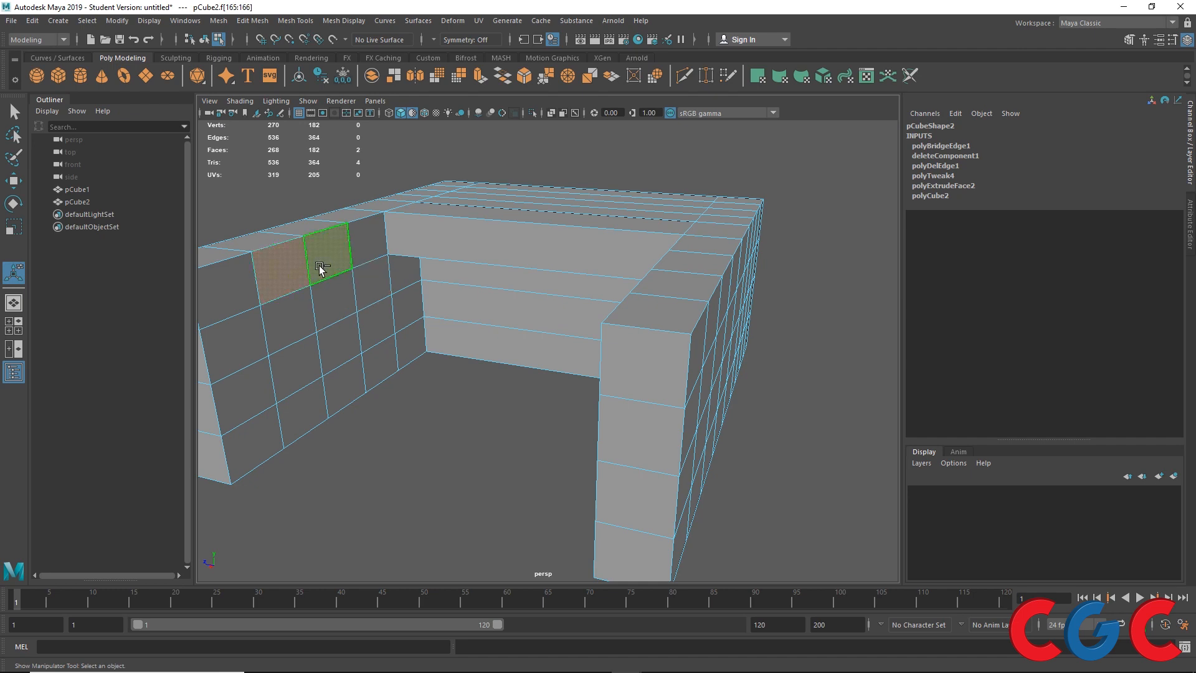
left_click(318, 258, "shift")
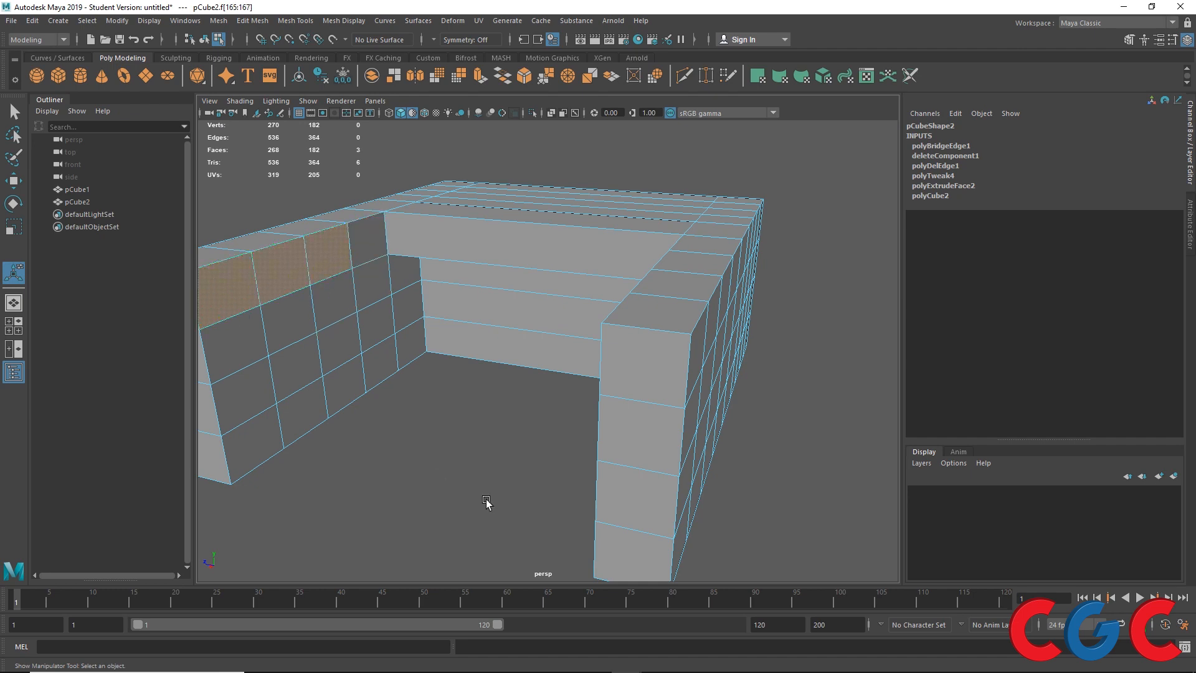
left_click_drag(487, 502, 405, 355, "alt")
left_click(265, 336, "ctrl")
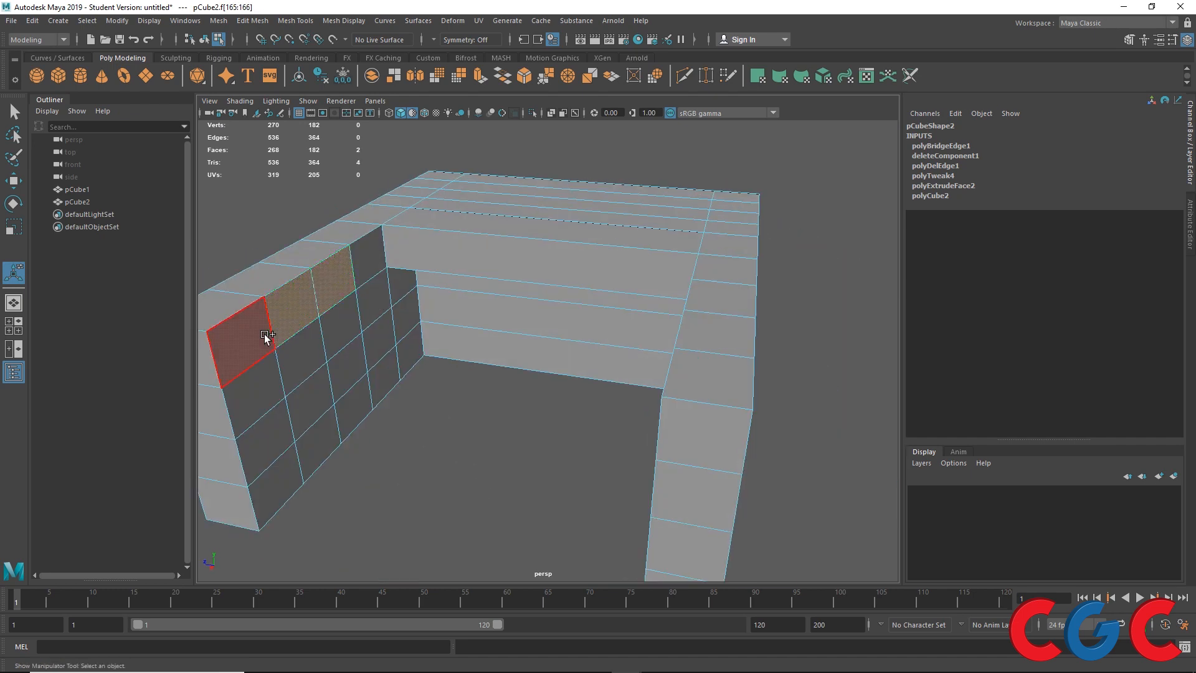
left_click(265, 336, "shift")
- Add the three matching top-row faces on the opposite arm to the selection and bridge the two sets
left_click_drag(547, 512, 642, 477, "alt")
left_click(798, 274, "shift")
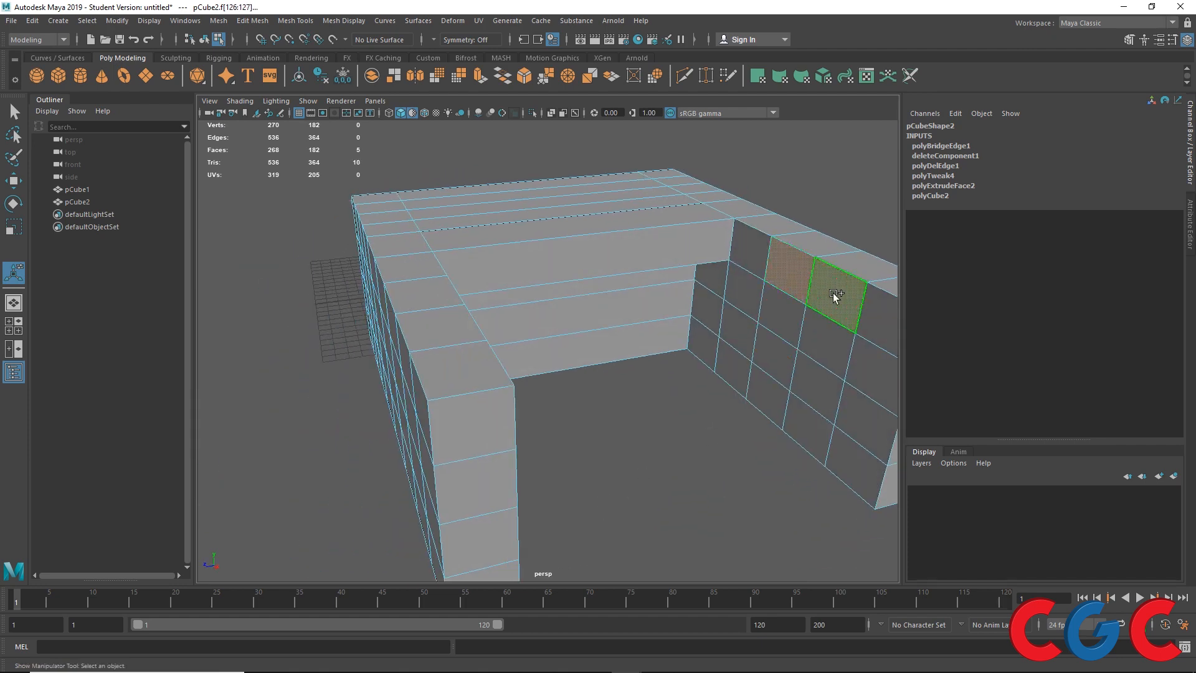
left_click(832, 292, "shift")
left_click(873, 308, "shift")
key("Delete")
key("g")
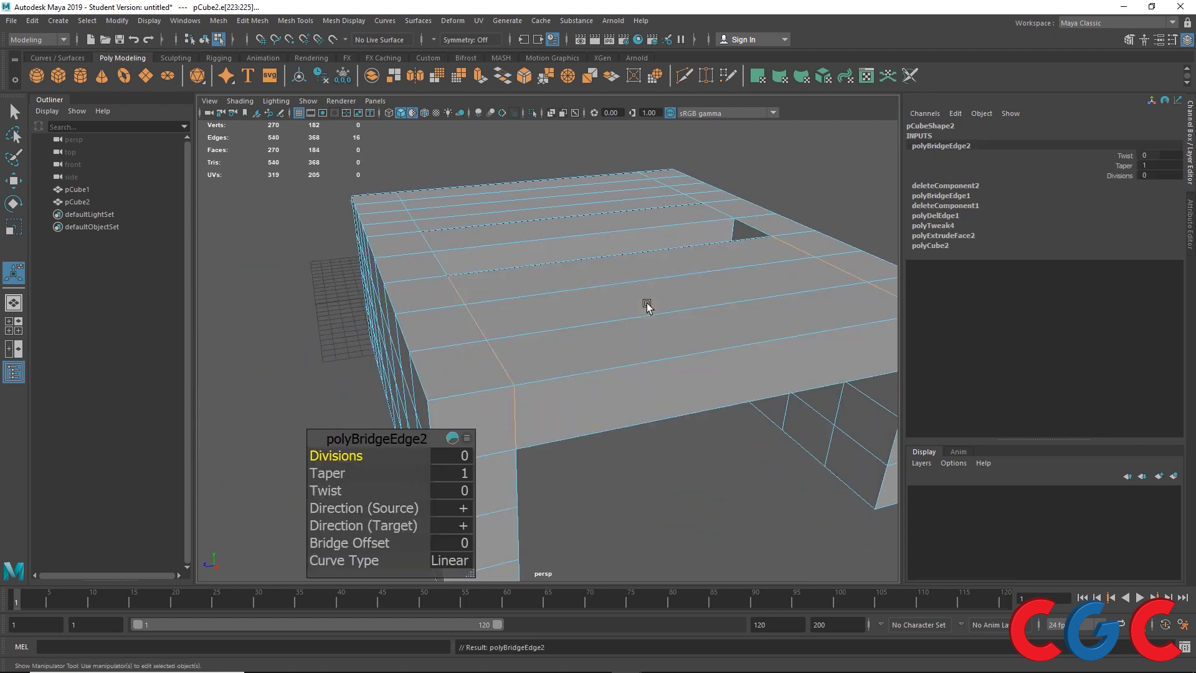
- Experiment with the new bridge's Divisions, Taper and Twist, and set Twist back to 0
left_click_drag(698, 535, 716, 324, "alt")
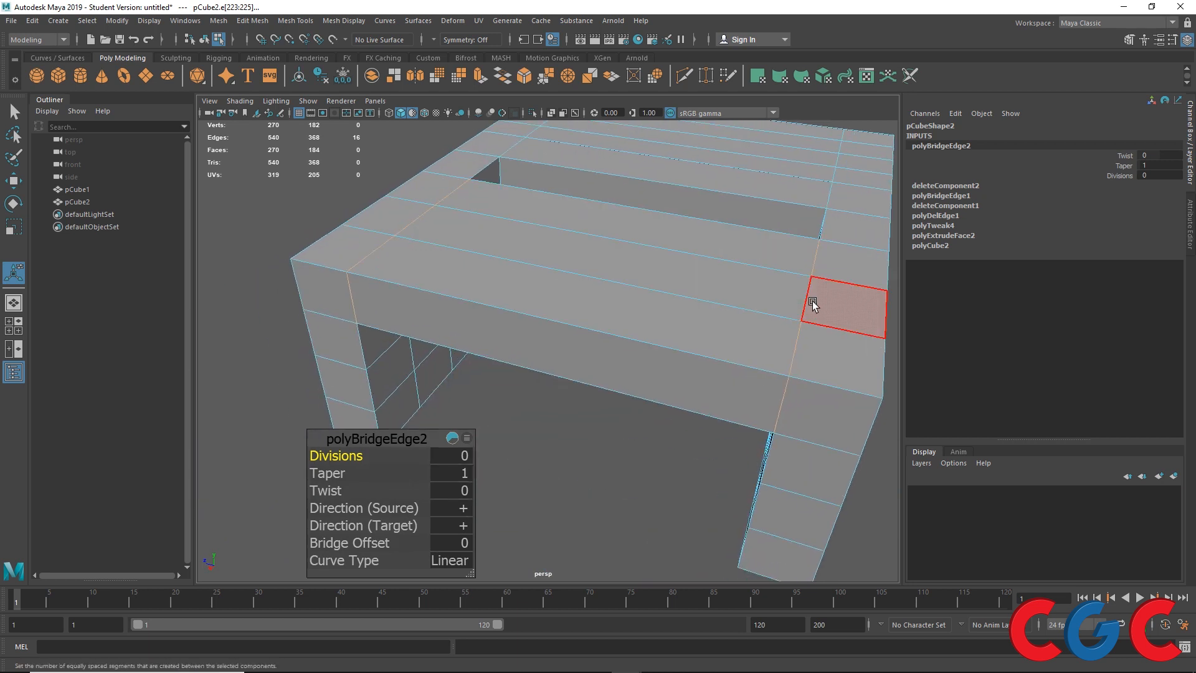
left_click_drag(403, 434, 314, 246)
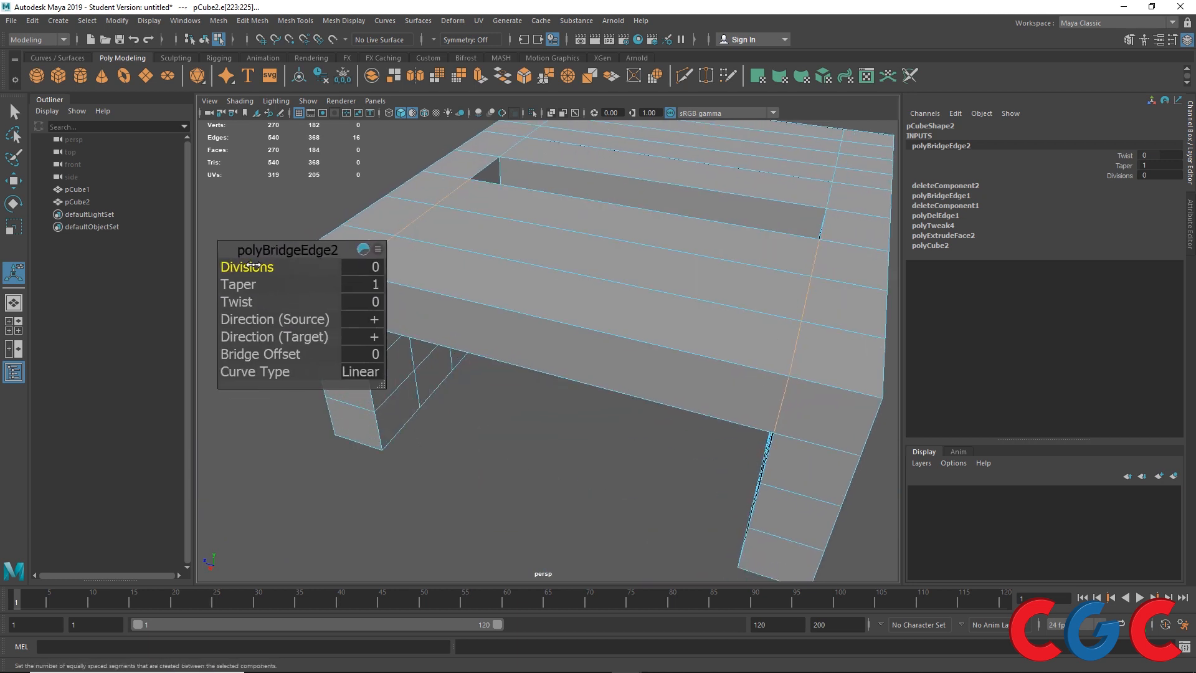
left_click_drag(249, 266, 280, 282)
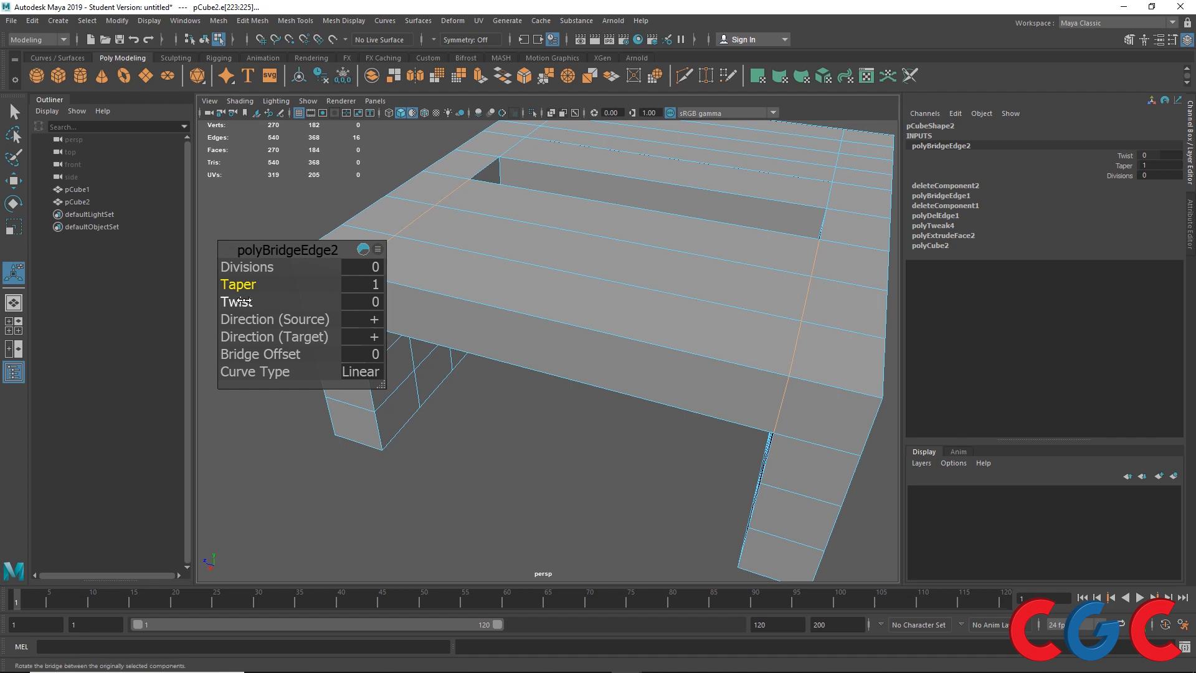
mouse_move(242, 302)
left_mouse_down()
mouse_move(269, 299)
mouse_move(224, 299)
left_mouse_up()
left_click(371, 307)
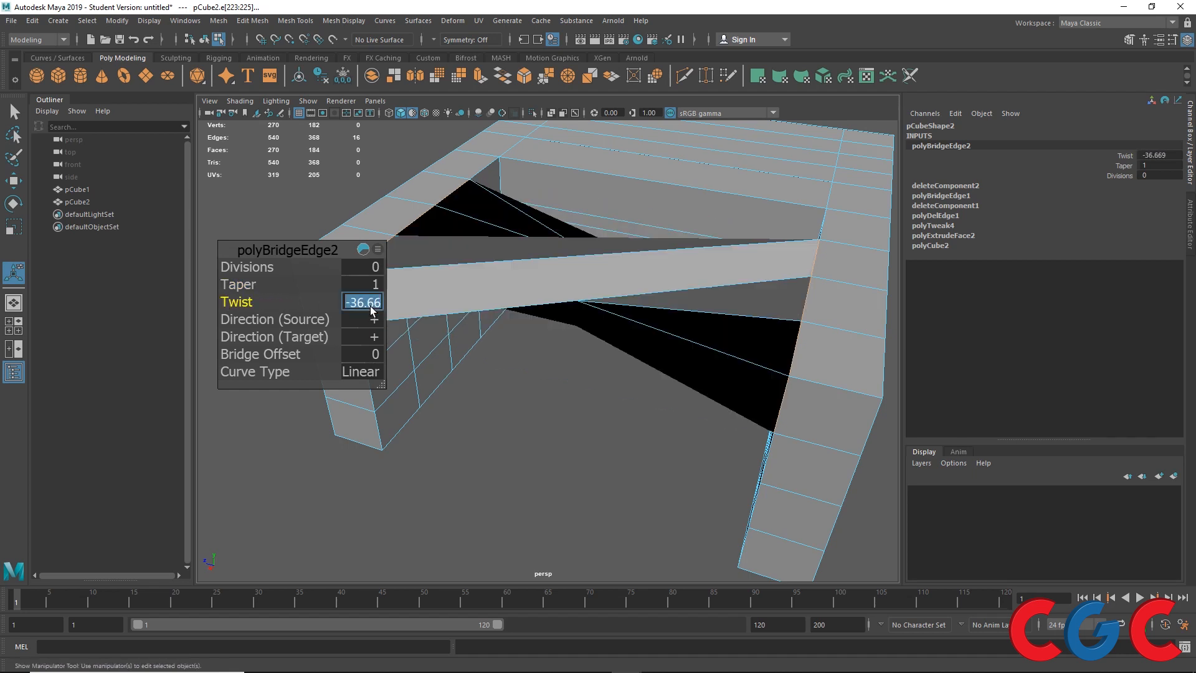
type("0")
key("Return")
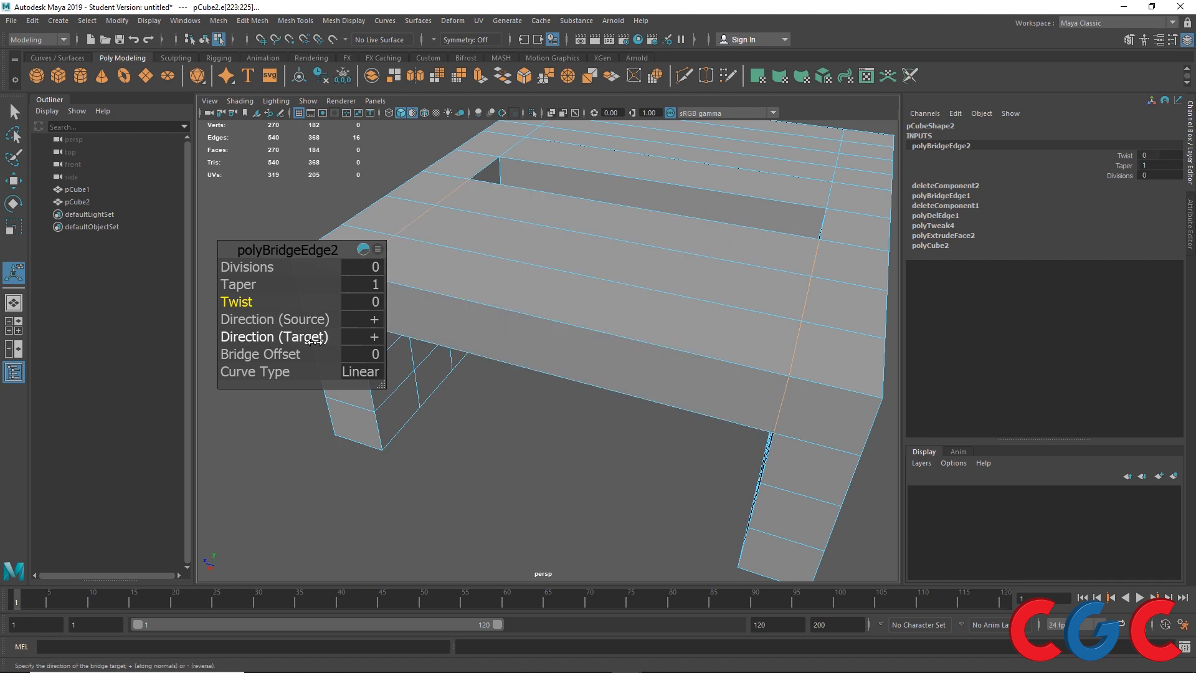
- Try the bridge's source and target directions set to -, and set both back to +
left_click(373, 319)
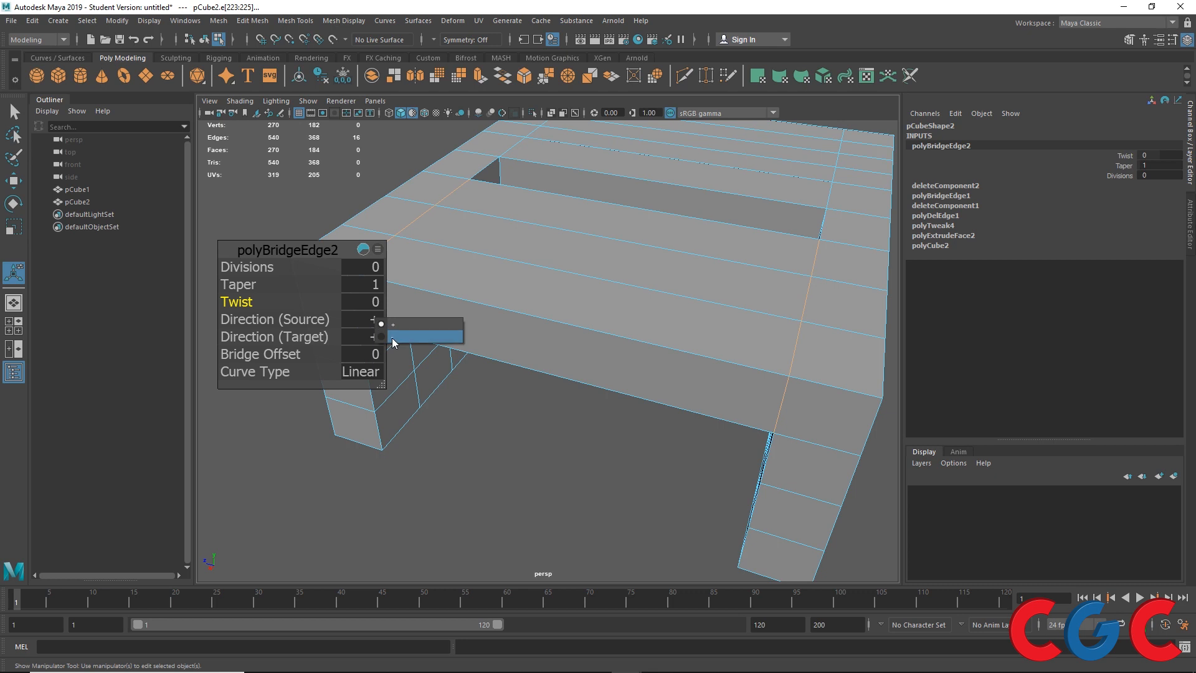
left_click(391, 338)
left_click(373, 337)
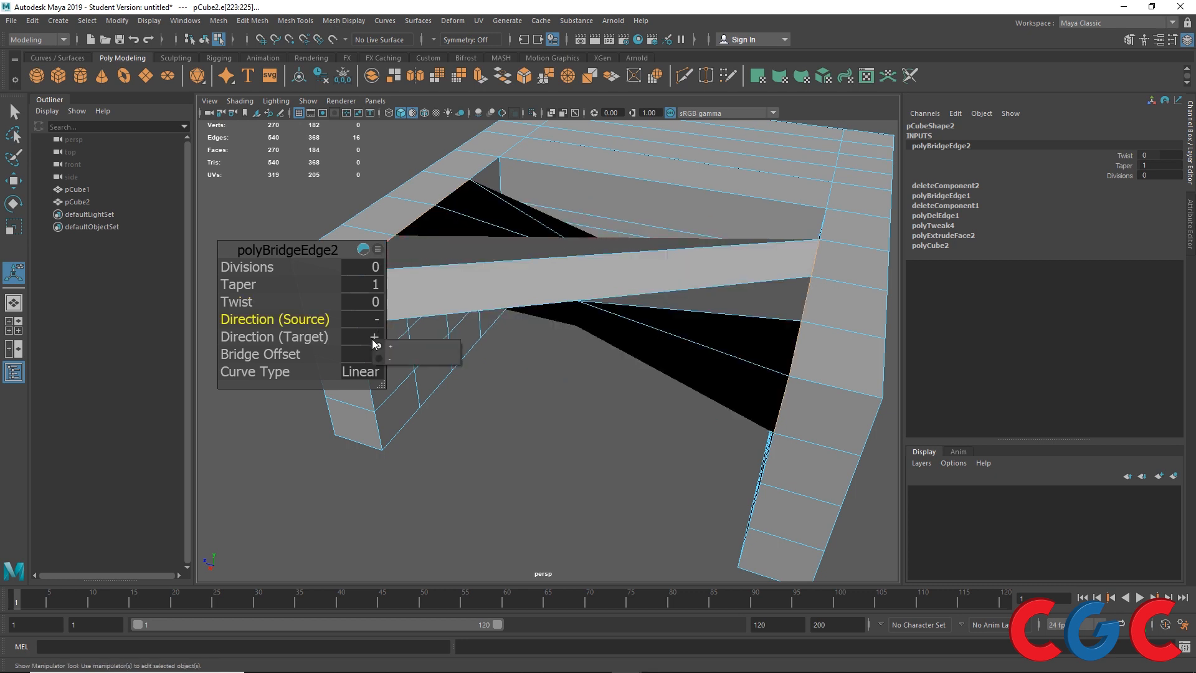
left_click(390, 357)
left_click(373, 335)
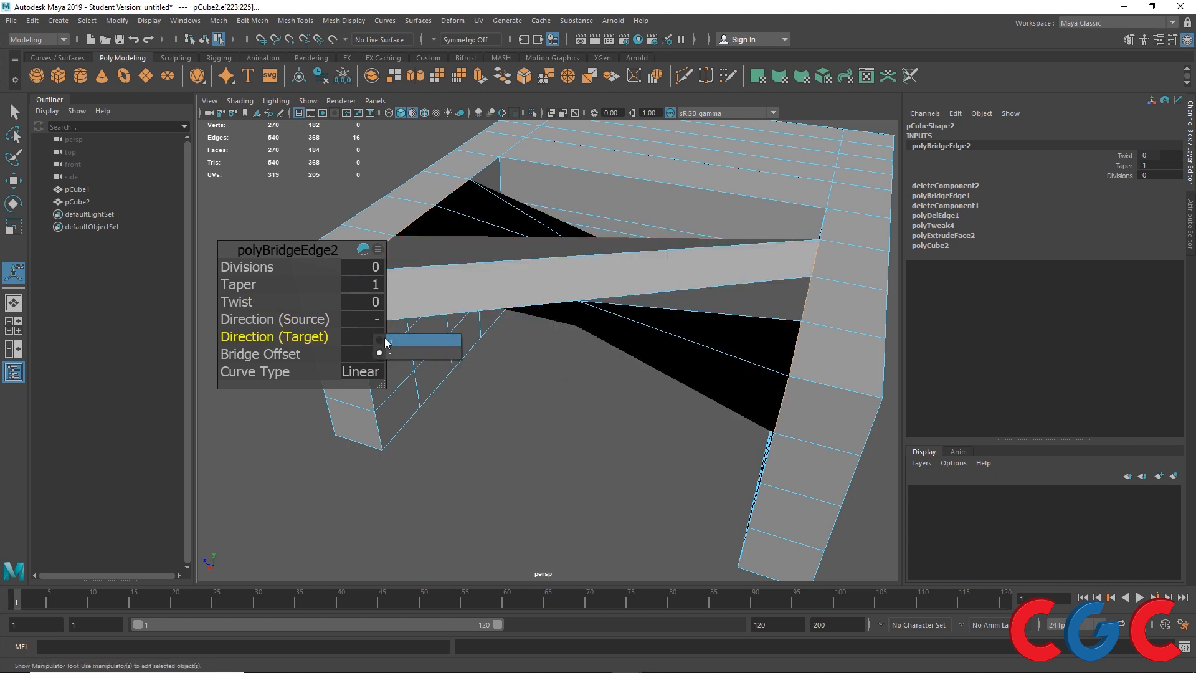
left_click(384, 338)
left_click(379, 318)
left_click(390, 324)
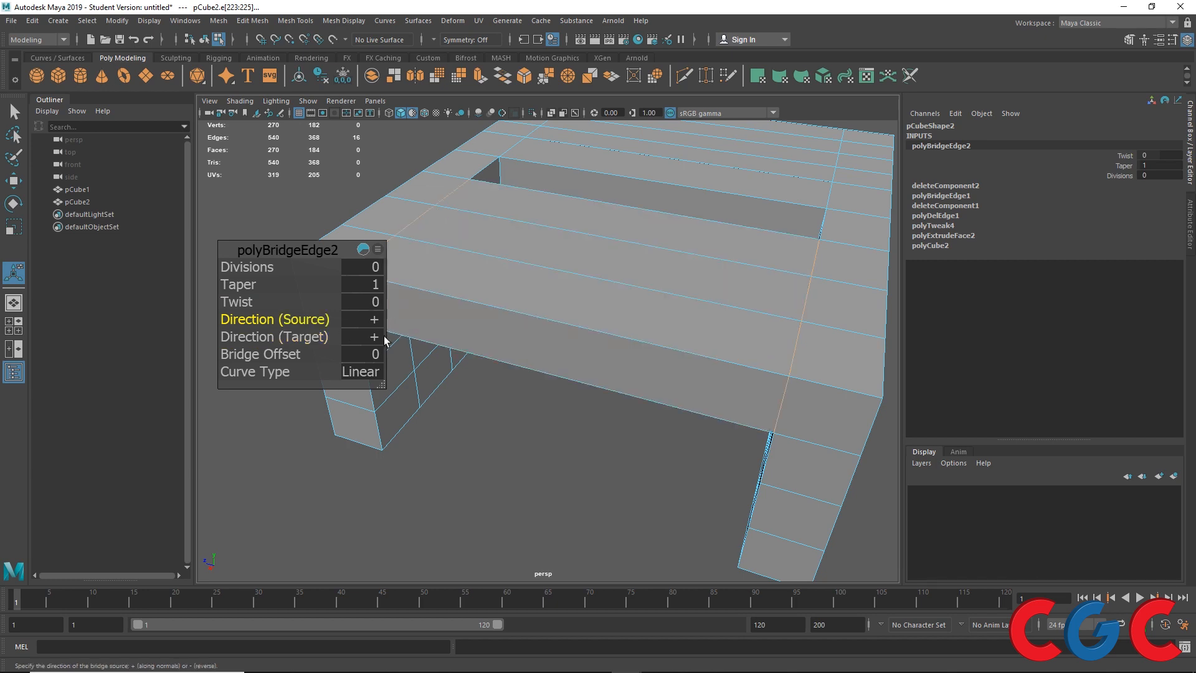
- Create a polygon plane about 17.5 wide and 17.4 high on the ground in front of the table and bridged mesh
left_click_drag(479, 267, 509, 385, "alt")
scroll(543, 206, "up", 4)
left_click_drag(589, 383, 636, 355, "alt")
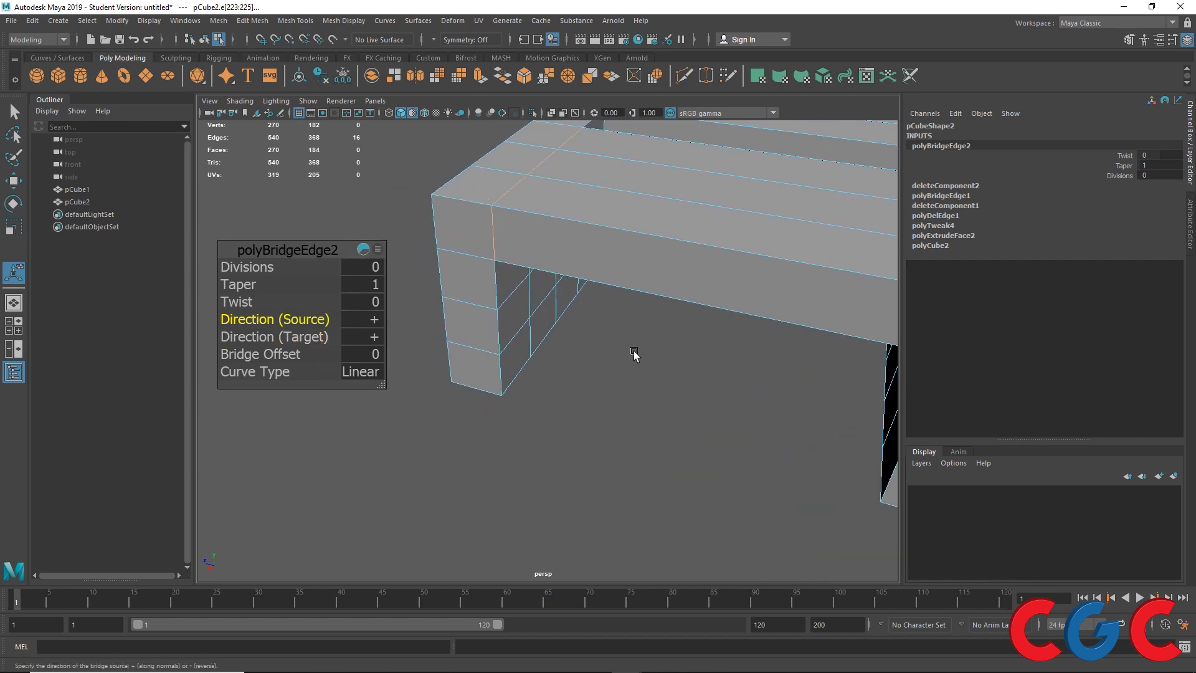
scroll(597, 389, "down", 5)
left_click_drag(598, 397, 613, 336, "alt")
middle_click_drag(613, 336, 542, 292, "alt")
left_click(145, 76)
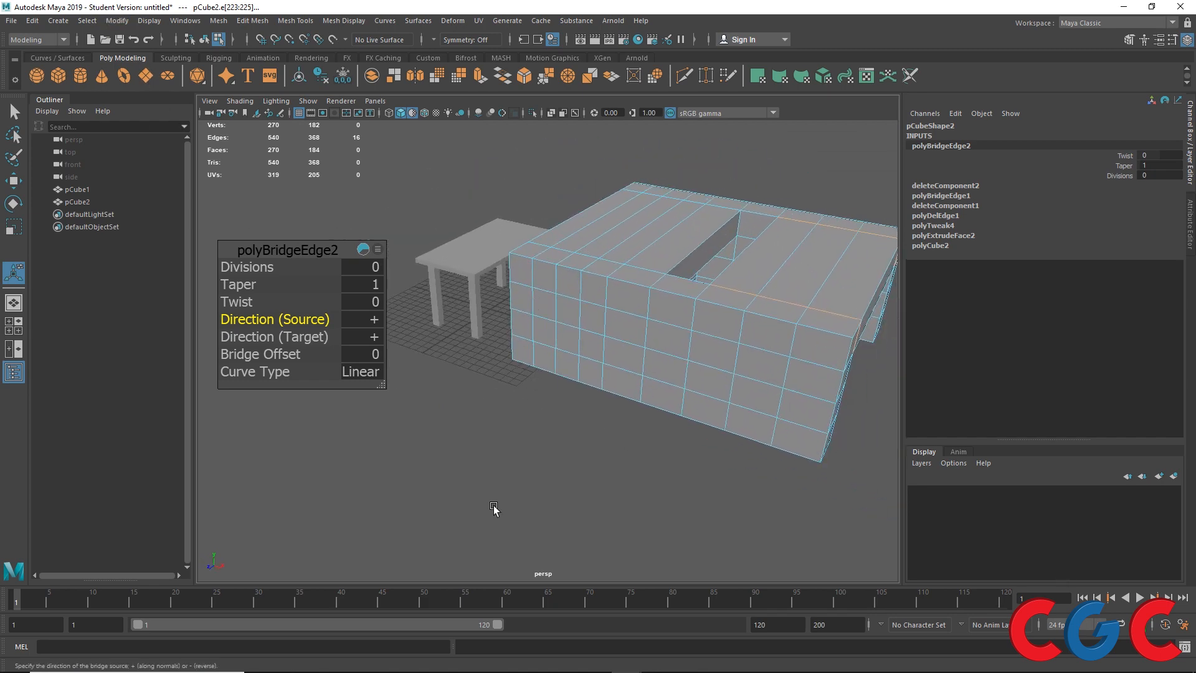
left_click_drag(490, 380, 545, 560)
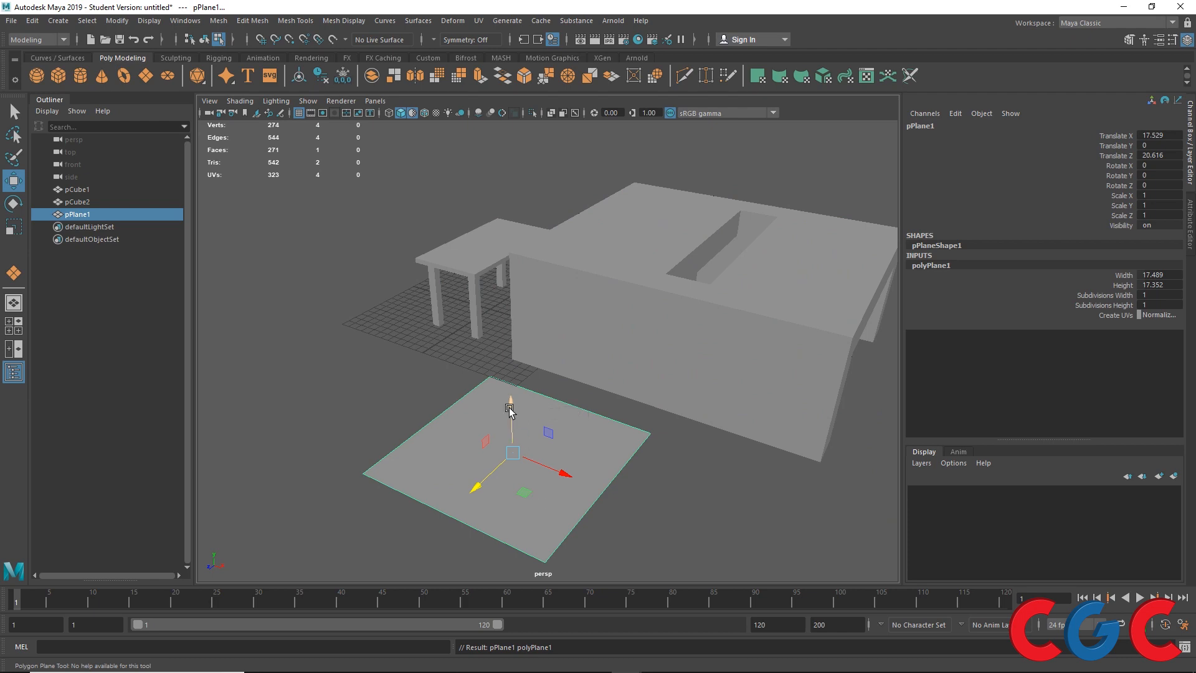
- Raise the plane to about 10.5 in Y and rotate it about 40.4 degrees around Z
left_click_drag(511, 406, 610, 389)
key("e")
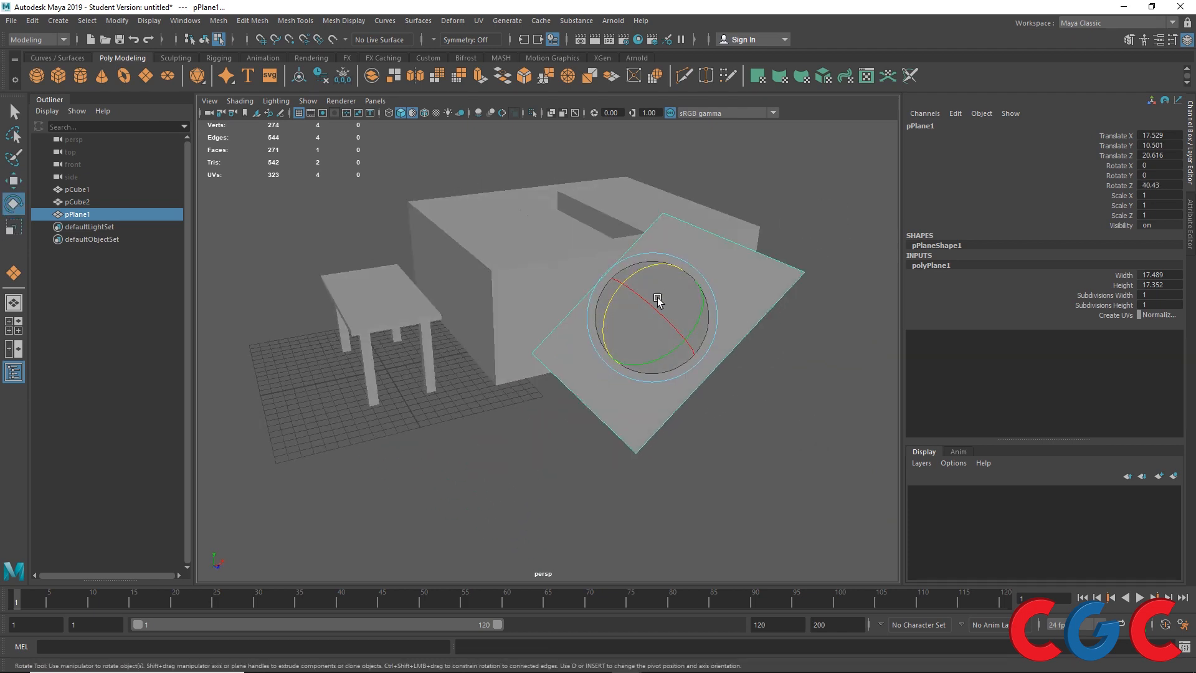
left_click_drag(656, 297, 697, 400, "alt")
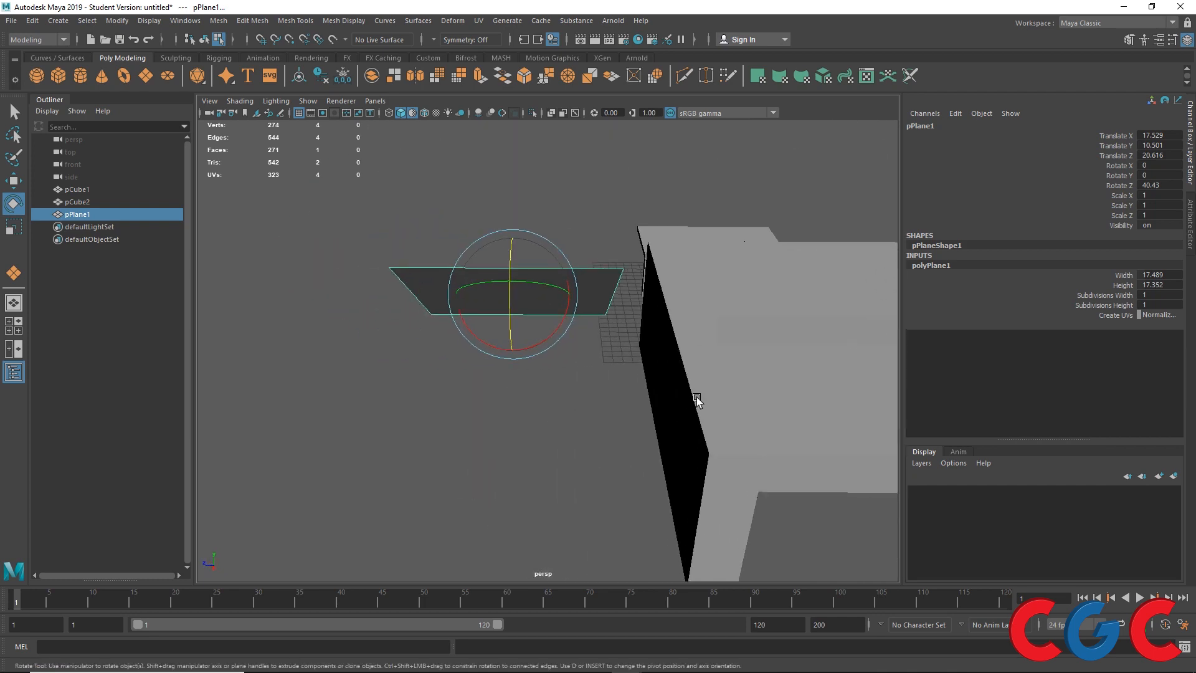
left_click_drag(473, 401, 520, 407, "alt")
right_click_drag(520, 408, 632, 380, "alt")
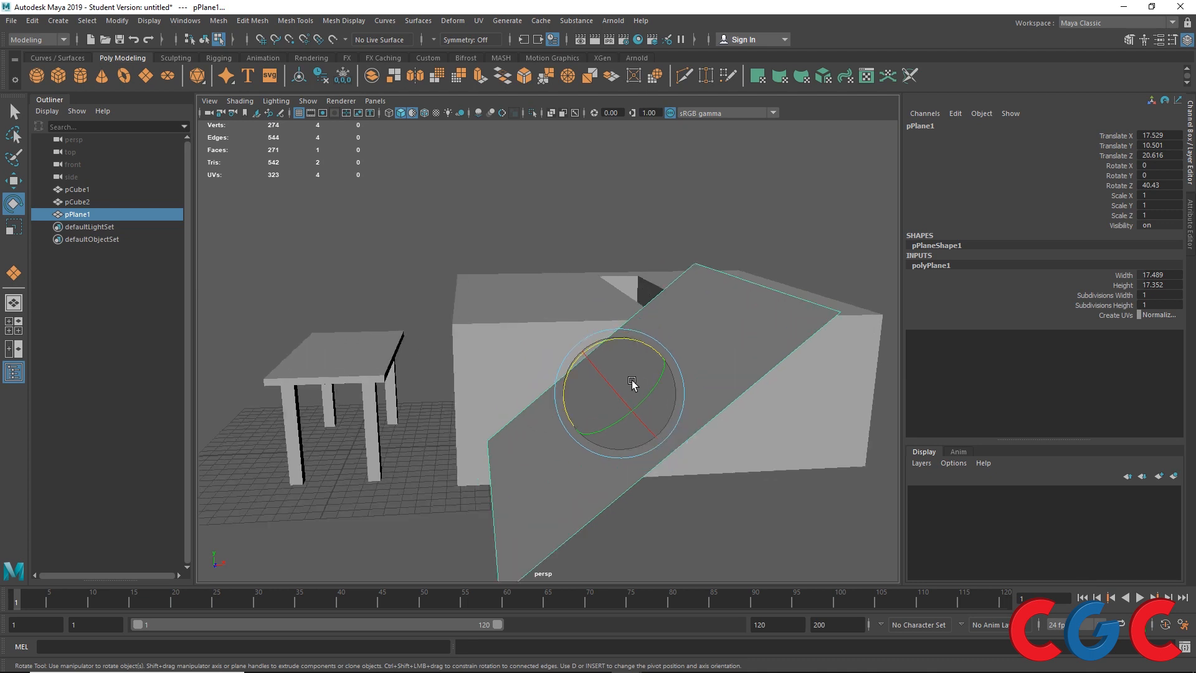
- Turn on the face normals display for the plane and examine its direction from both sides
left_click(159, 24)
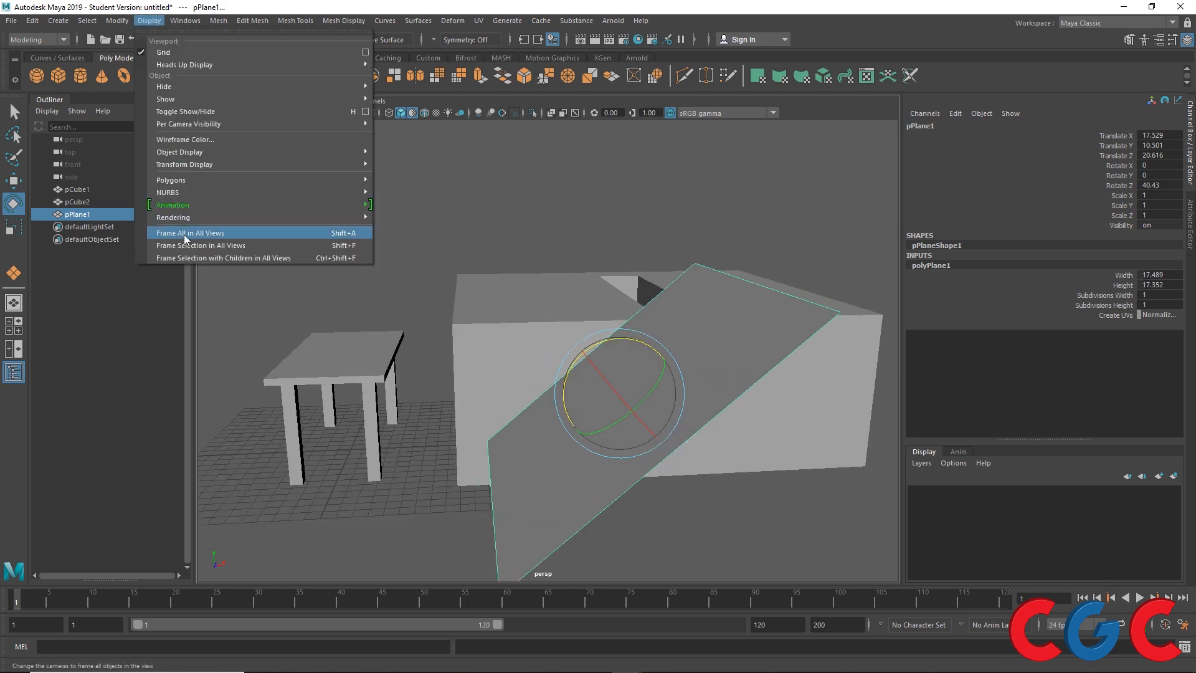
mouse_move(185, 185)
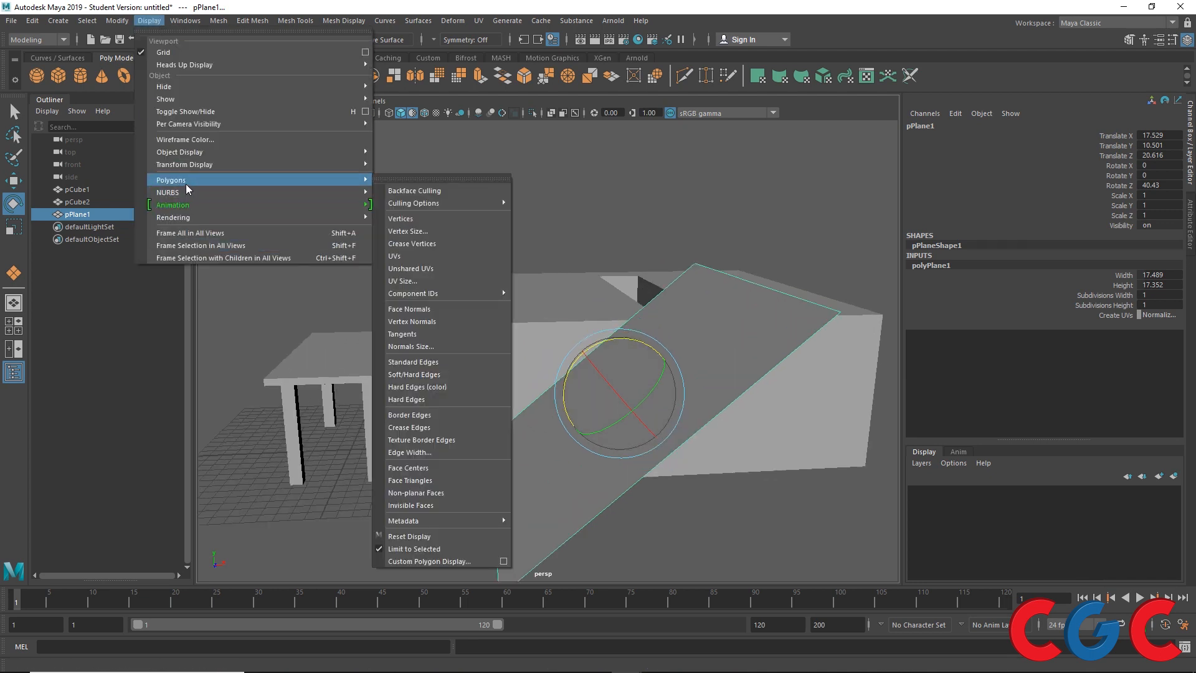
left_click(449, 311)
scroll(669, 405, "up", 6)
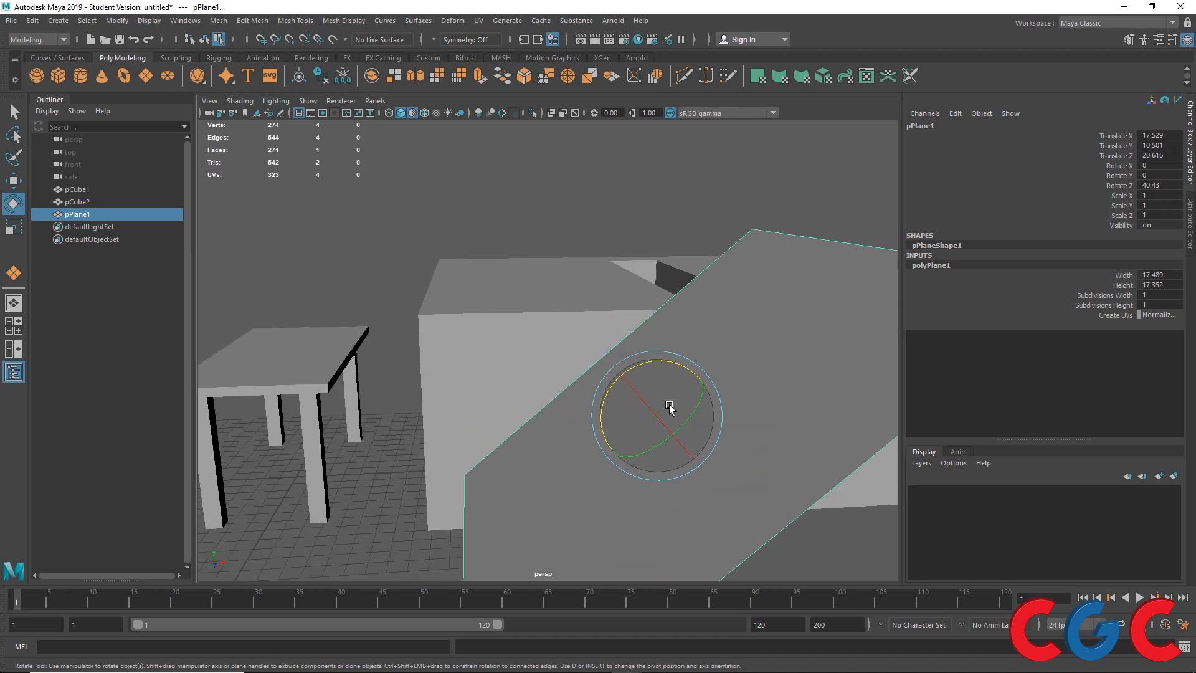
middle_click_drag(577, 313, 506, 297, "alt")
scroll(503, 343, "up", 3)
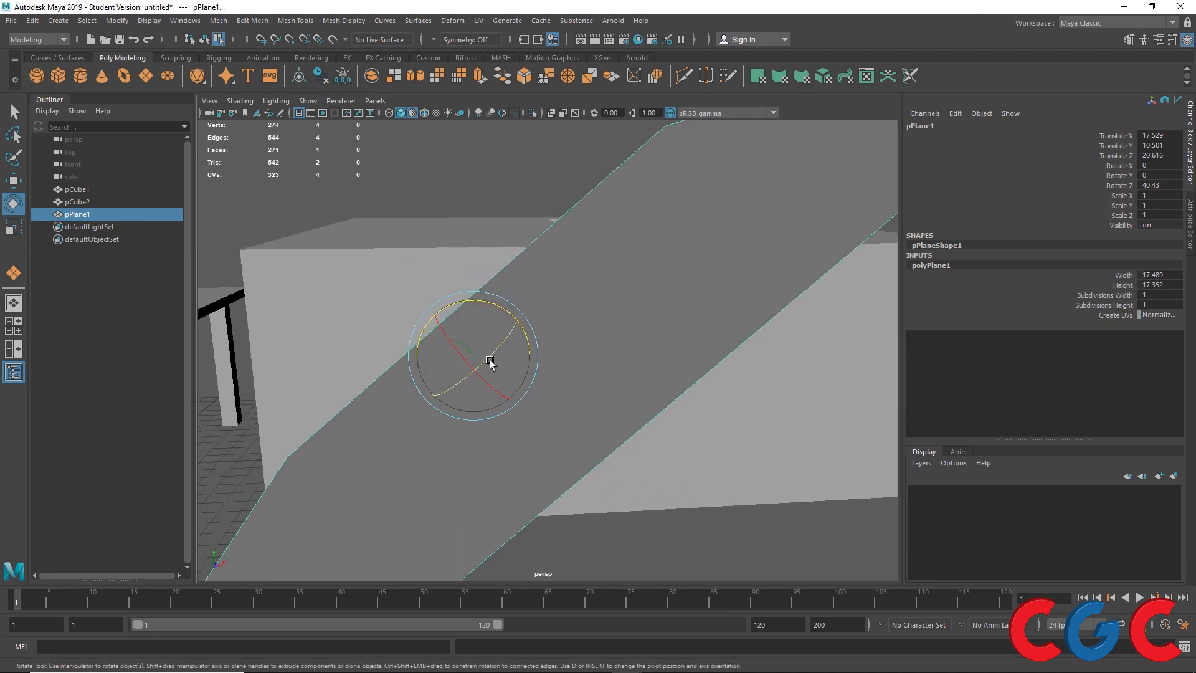
scroll(423, 298, "down", 4)
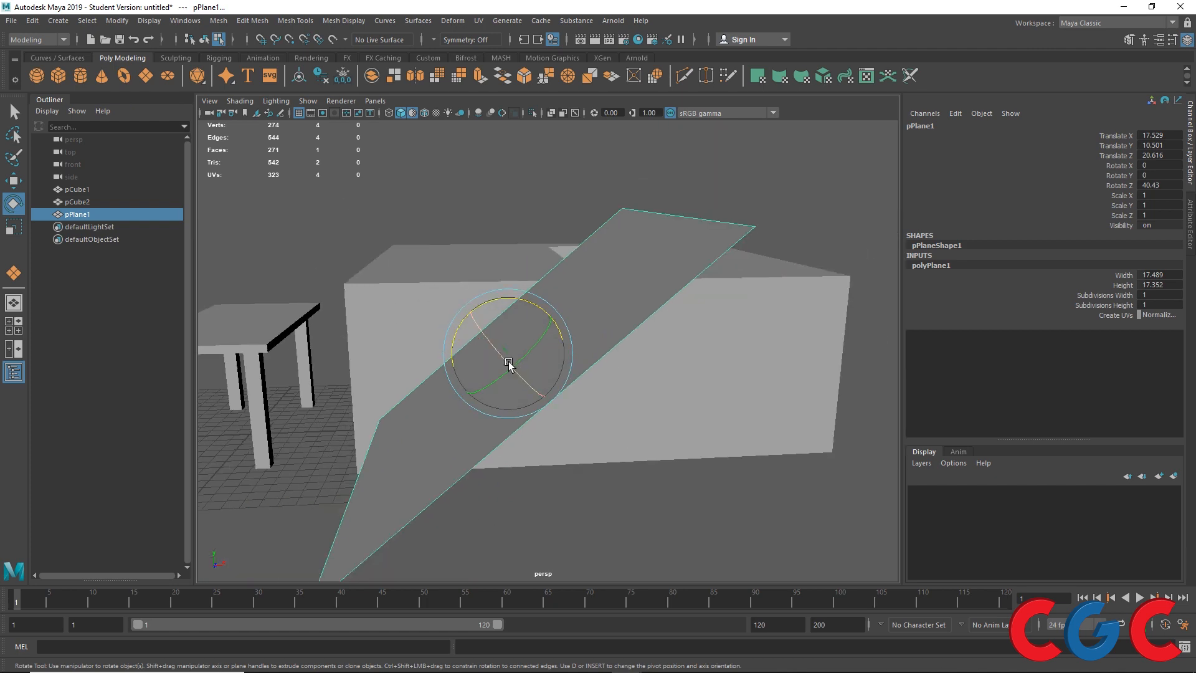
left_click_drag(509, 364, 533, 397, "alt")
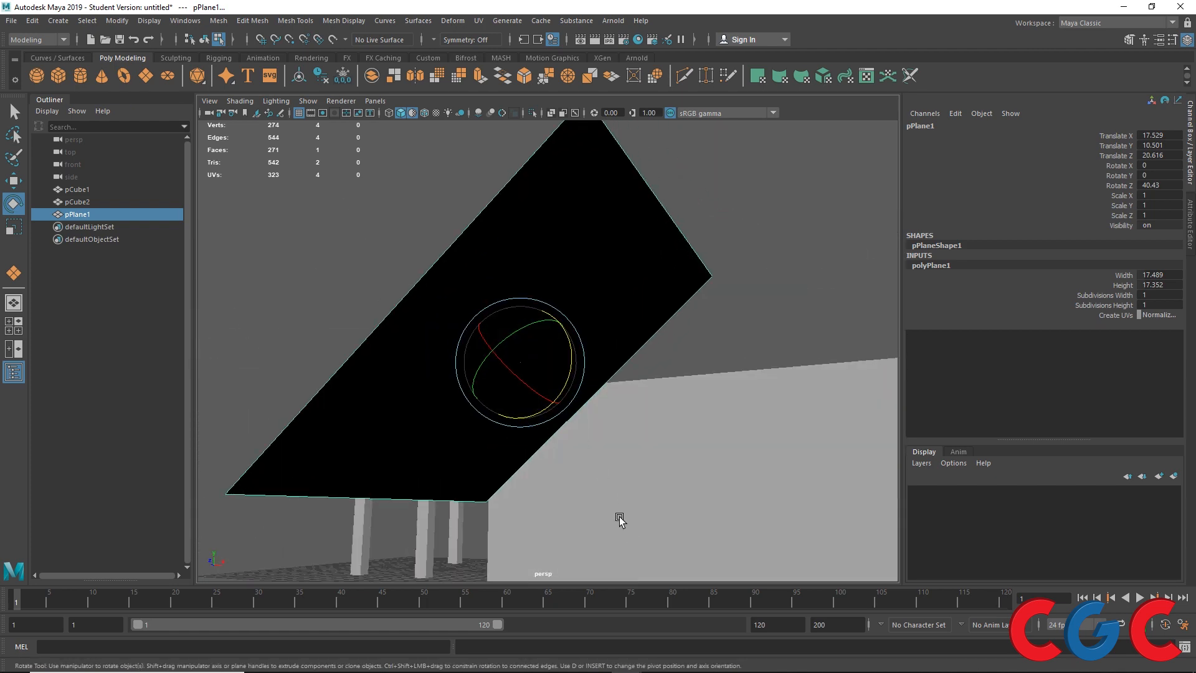
left_click_drag(480, 270, 553, 315, "alt")
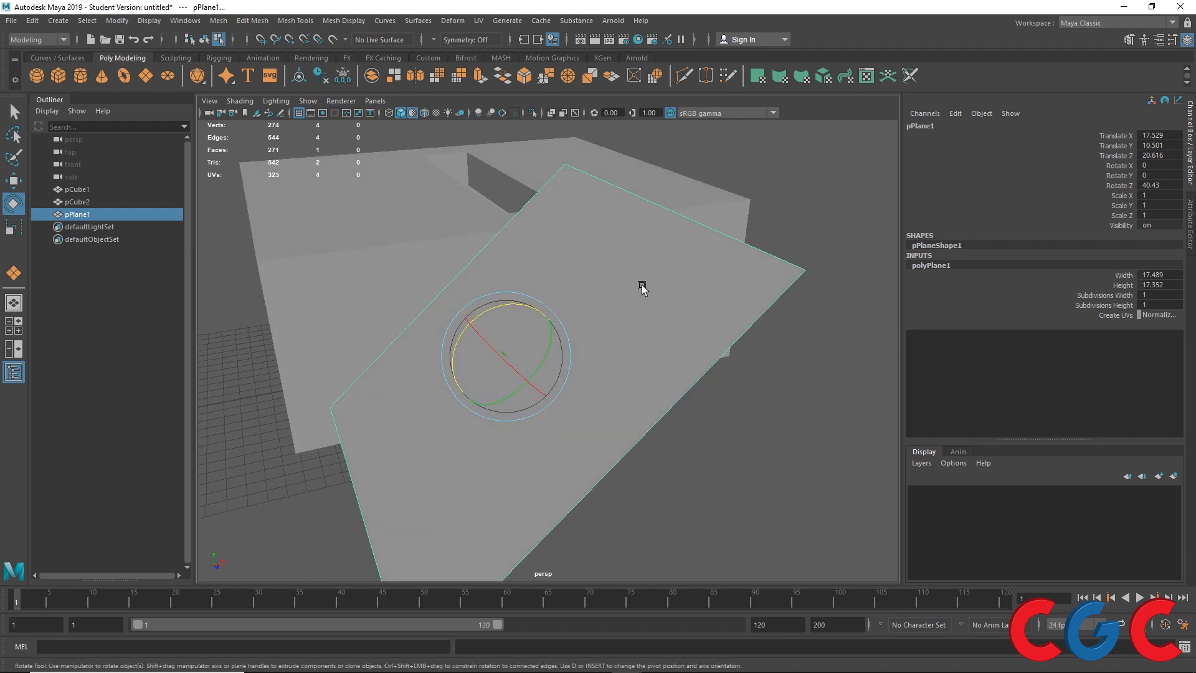
left_click_drag(641, 286, 534, 208, "alt")
- Select the plane's face, reverse its normal and compare the shading on both sides
right_click_drag(533, 208, 538, 229)
left_click(537, 208)
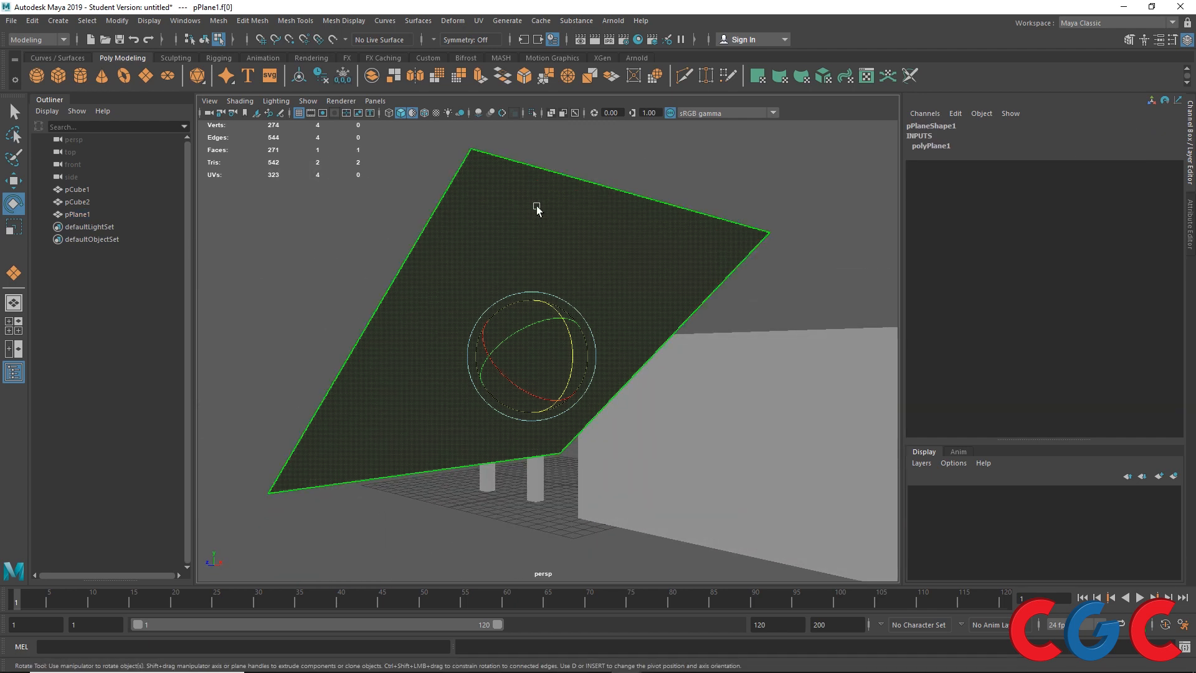
left_click_drag(537, 209, 572, 357, "alt")
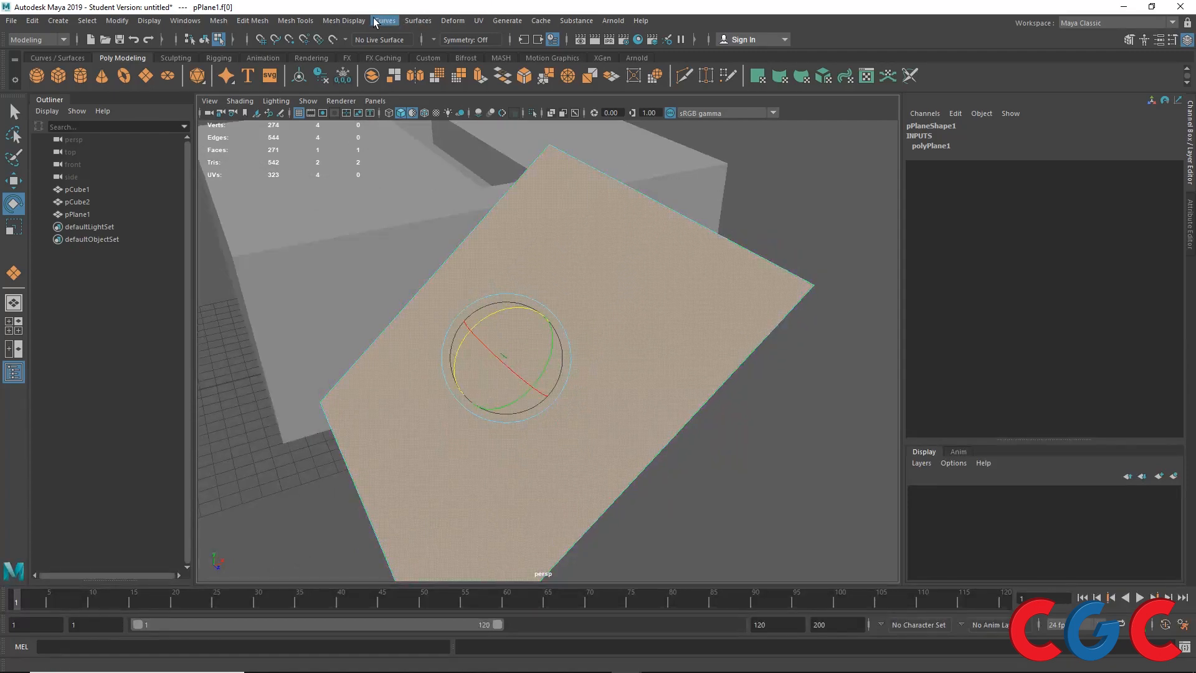
left_click(340, 20)
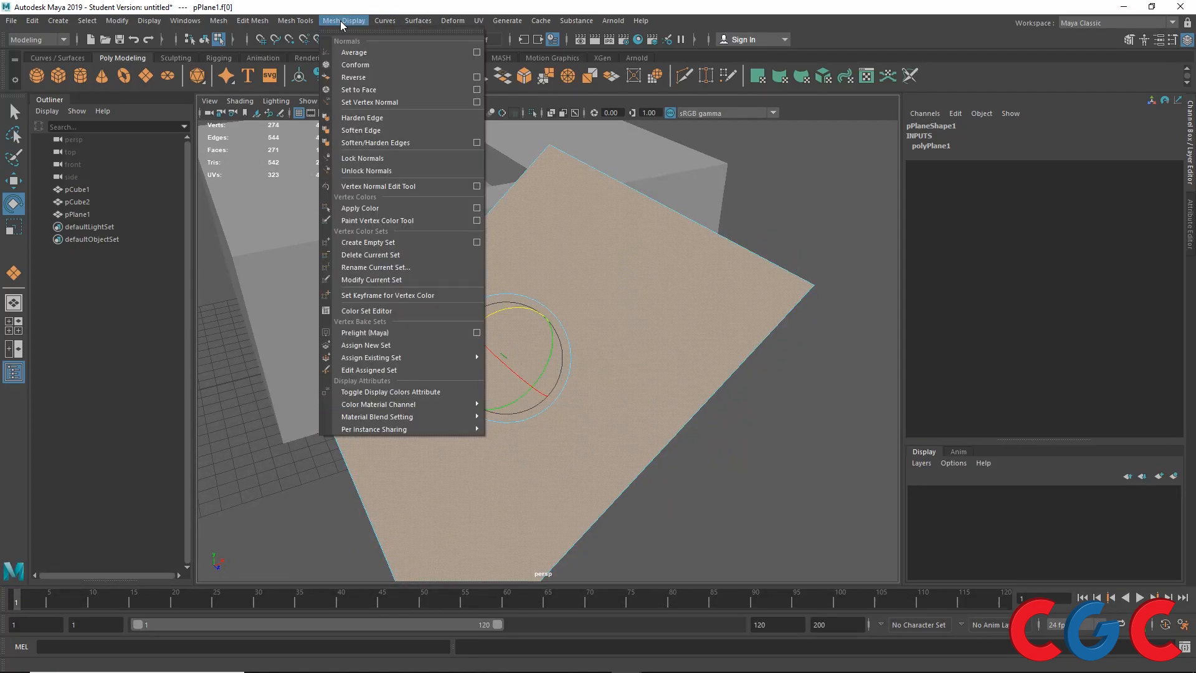
left_click(354, 77)
left_click_drag(582, 368, 499, 281, "alt")
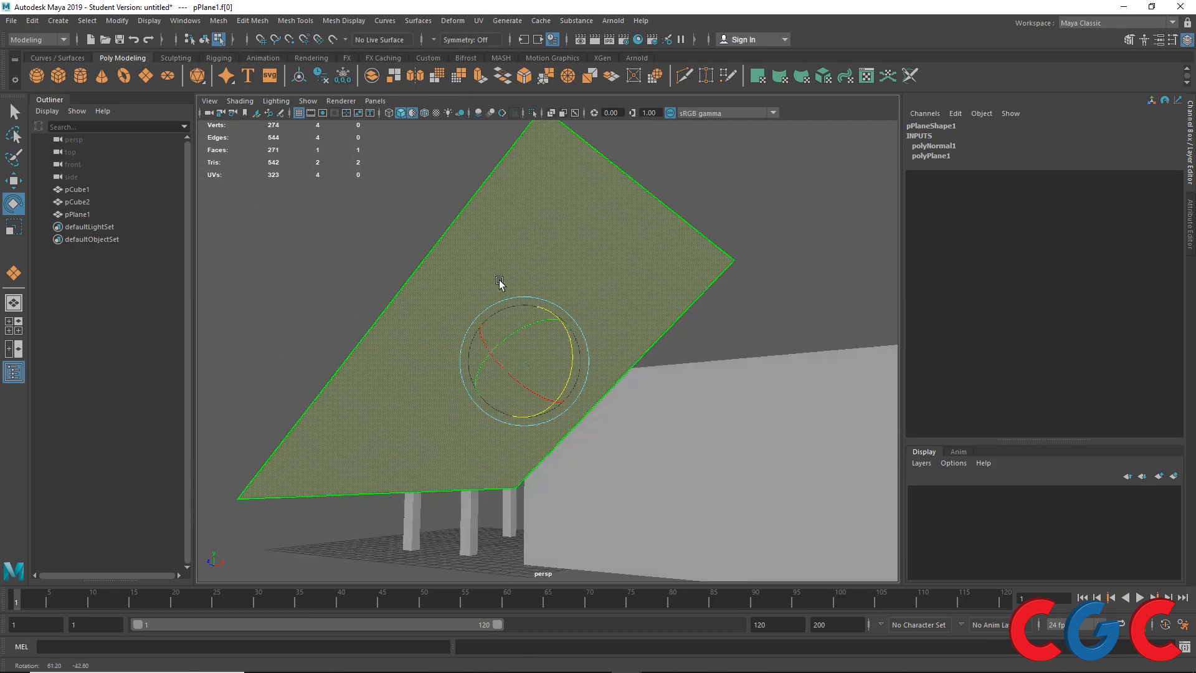
left_click(746, 203)
left_click_drag(621, 288, 542, 391, "alt")
scroll(542, 391, "up", 4)
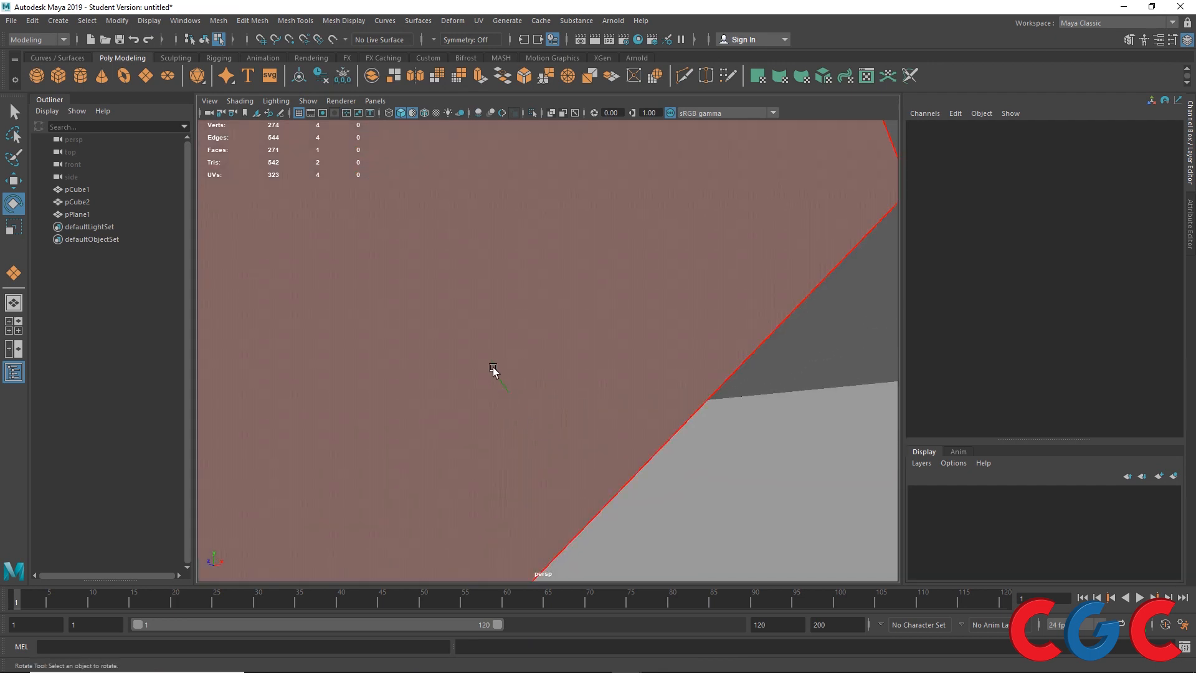
scroll(531, 366, "down", 5)
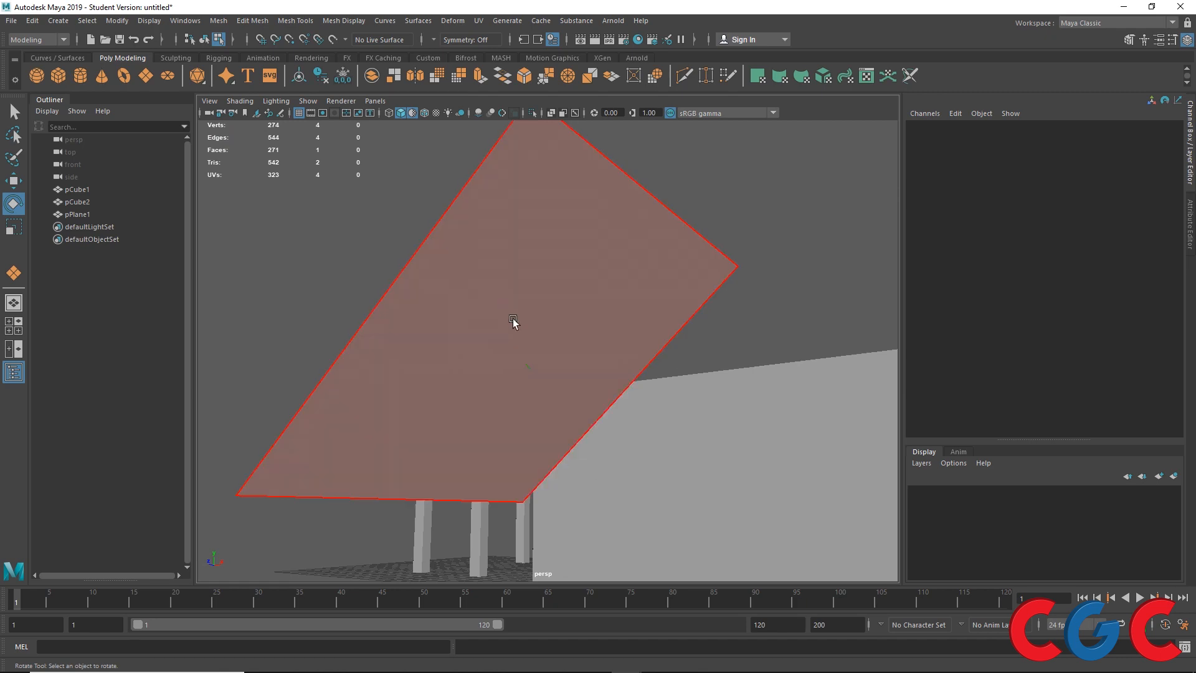
left_click_drag(513, 319, 559, 340, "alt")
- Reverse the plane face's normal again through the command's options, using Selected faces and Reverse user normals
left_click(598, 315)
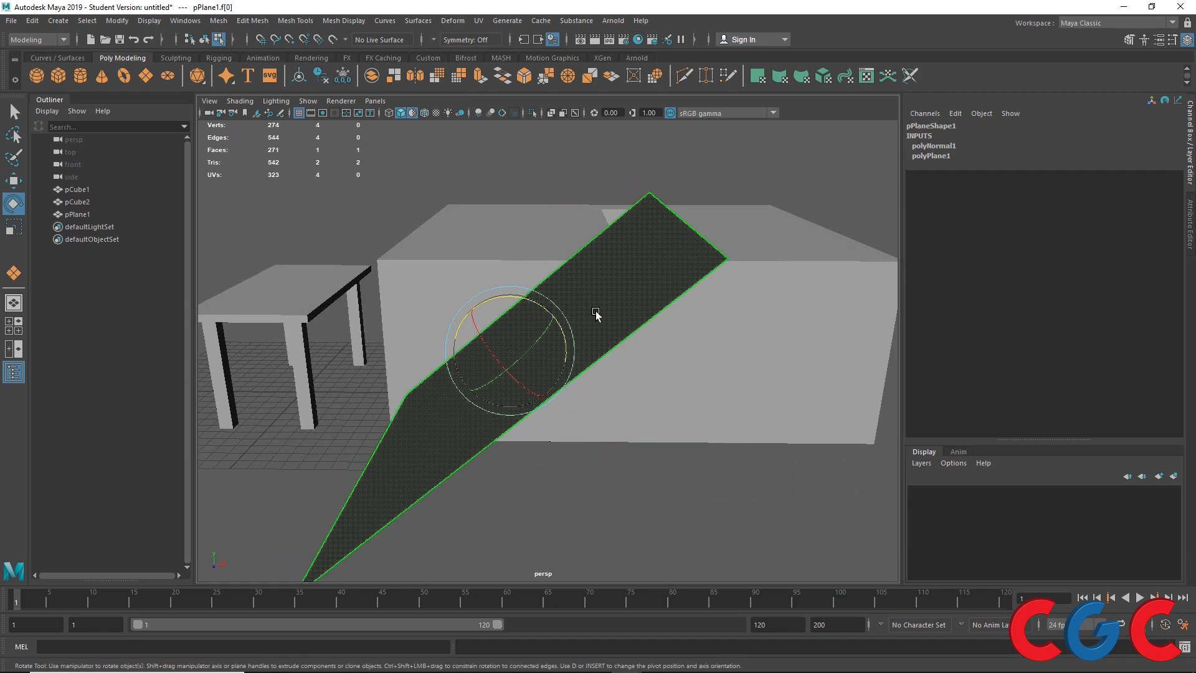
left_click(342, 20)
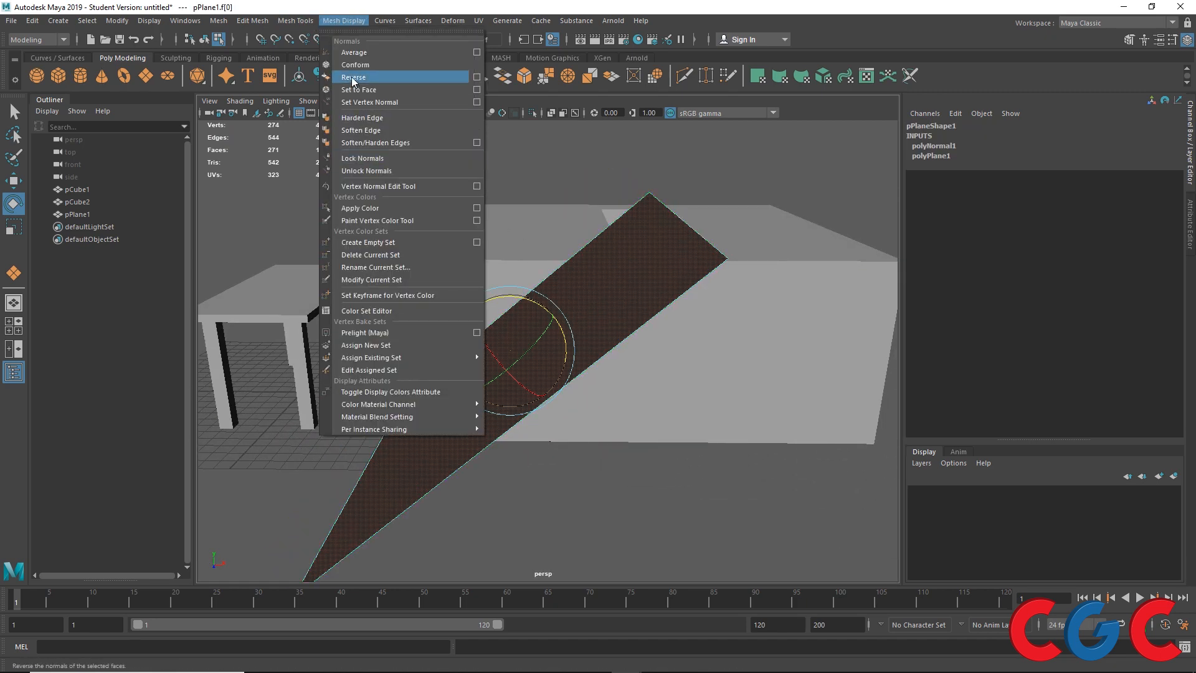
left_click(478, 79)
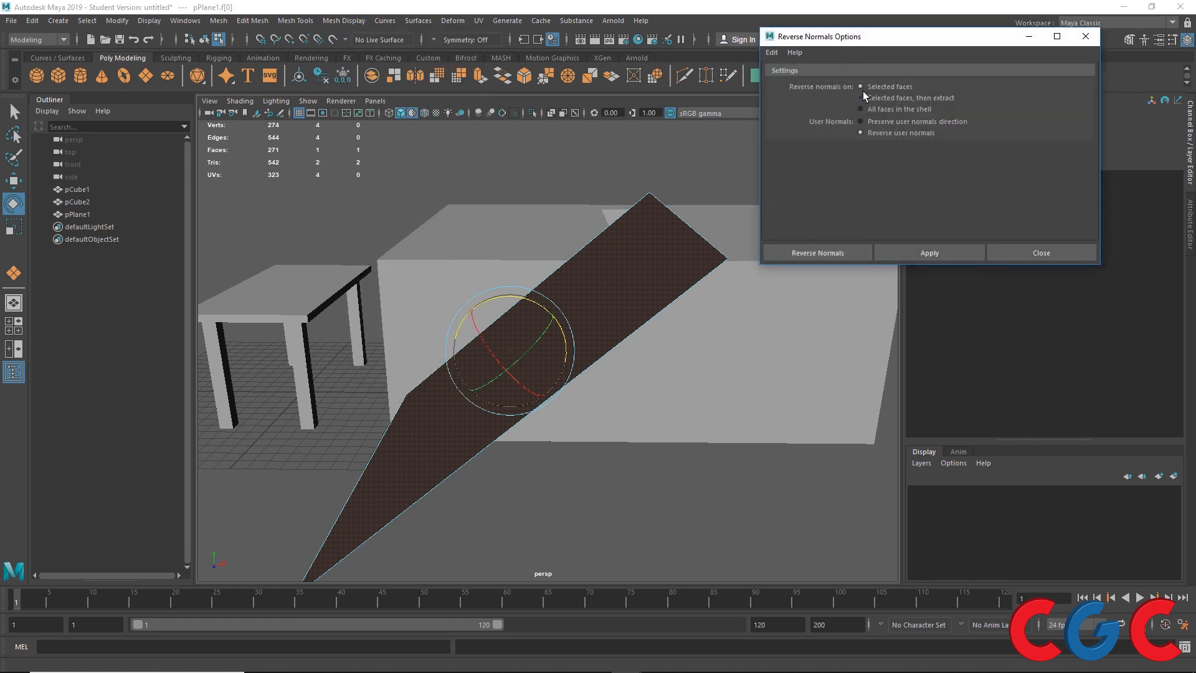
left_click(918, 250)
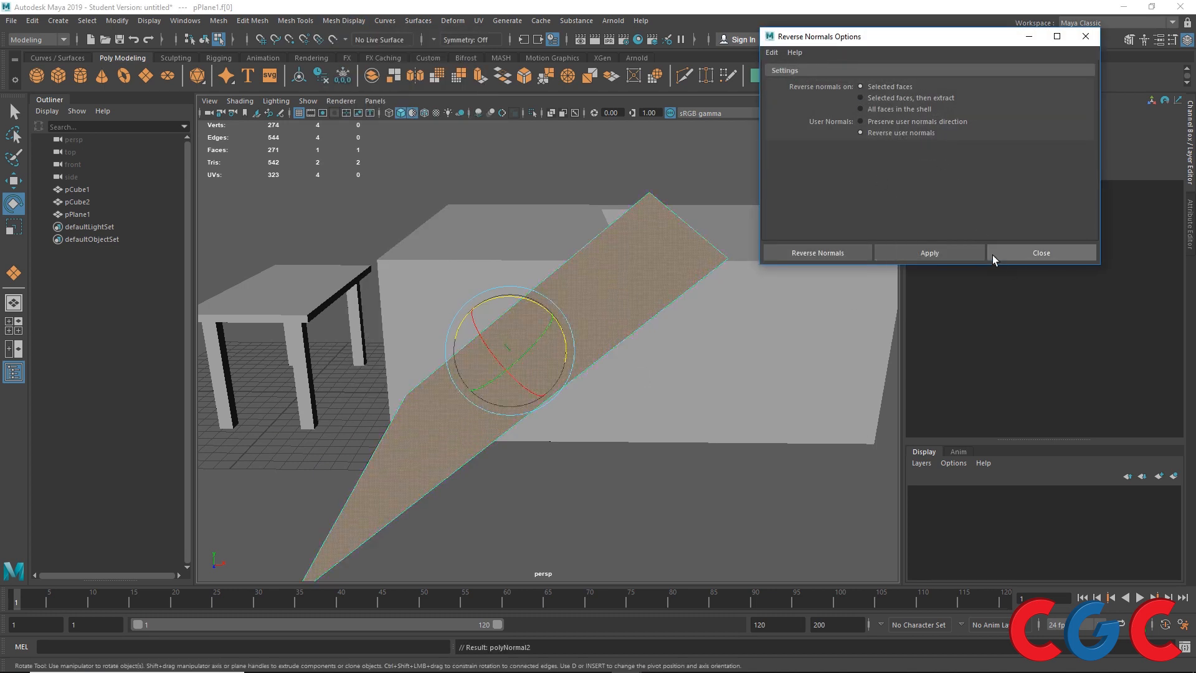
left_click(1013, 253)
- Return the plane to object mode, then select the bridged mesh and show its faces for component editing
left_click_drag(612, 477, 575, 280, "alt")
right_click_drag(575, 280, 669, 207)
left_click_drag(507, 323, 365, 260, "alt")
left_click_drag(717, 429, 534, 401, "alt")
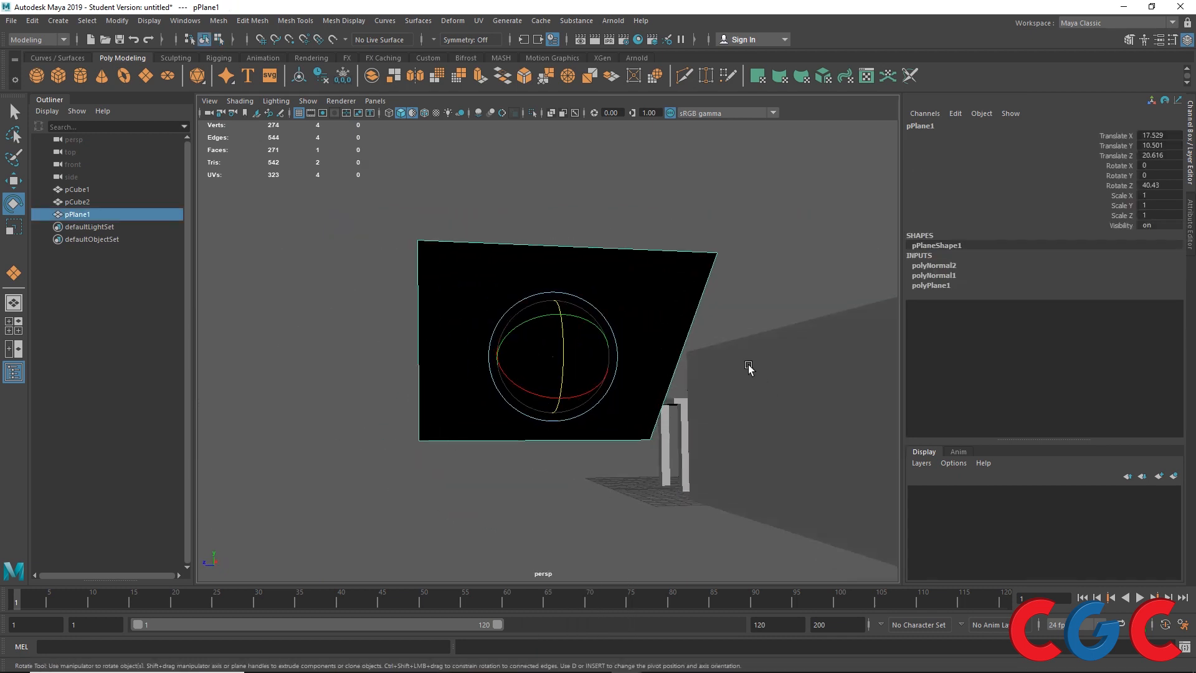
left_click_drag(748, 368, 571, 337, "alt")
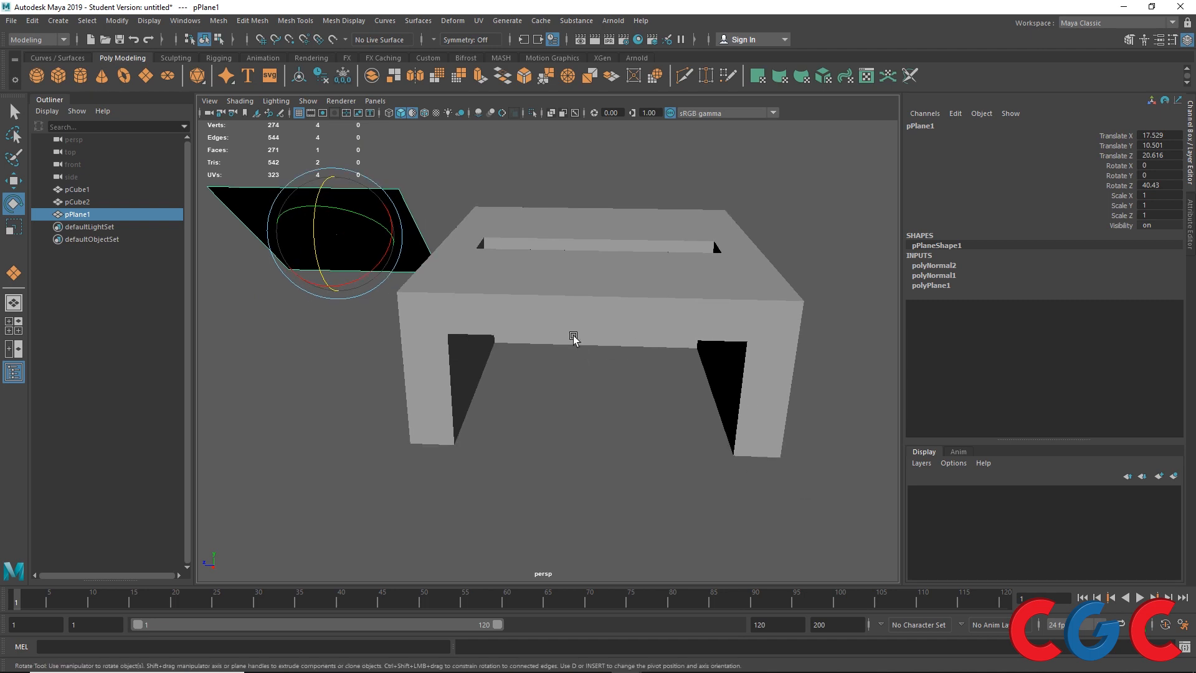
left_click(598, 294)
right_click_drag(613, 256, 614, 281)
left_click_drag(614, 280, 603, 371, "alt")
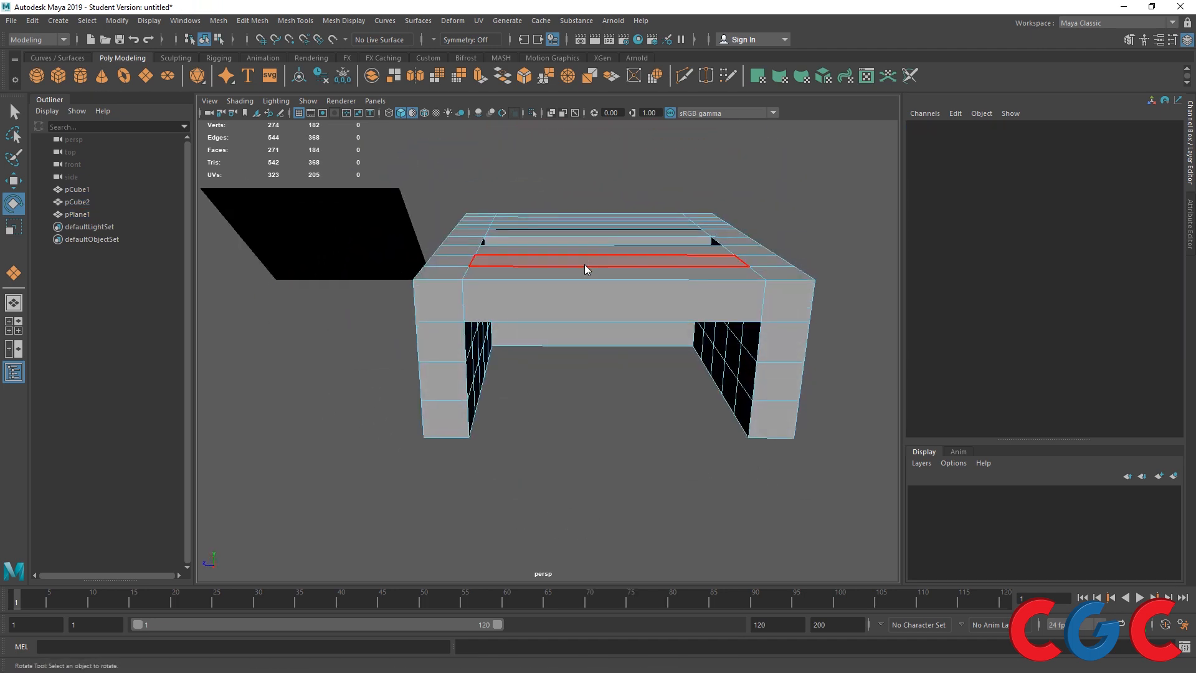
- Split the edge ring running across the mesh's bridged top, with Split Type set to Multi and 2 divisions
right_click_drag(585, 264, 642, 247)
right_click_drag(605, 297, 686, 324)
left_click(615, 278)
left_click(969, 146)
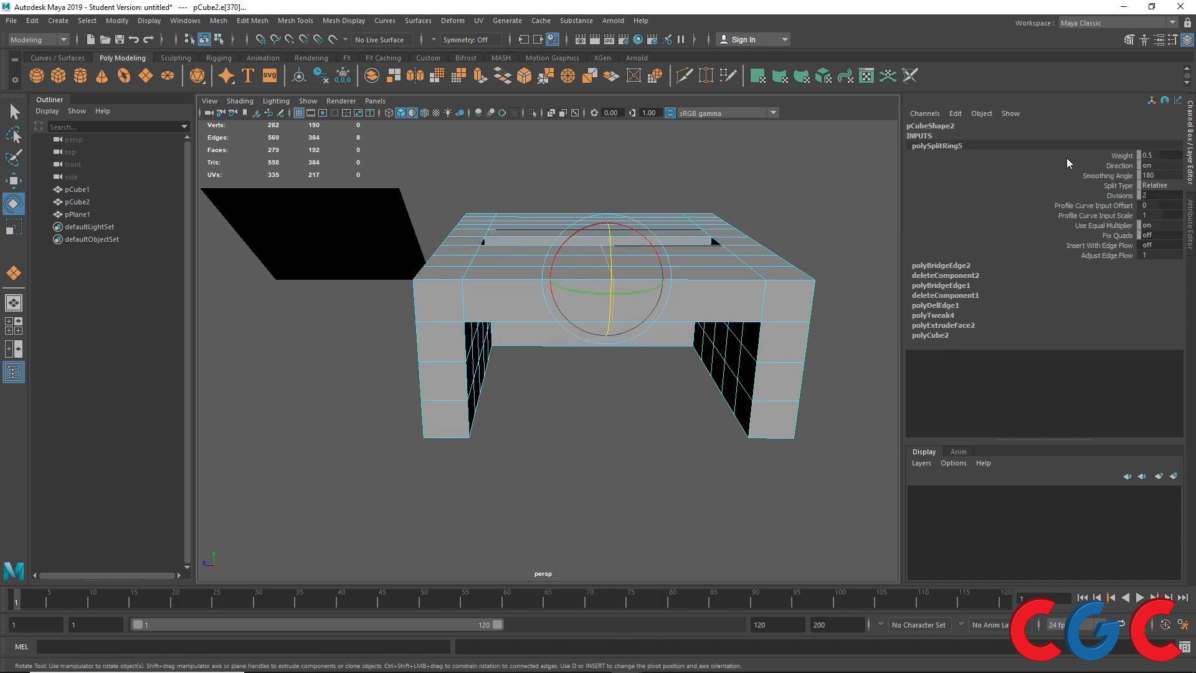
left_click(1143, 211)
left_click(1158, 186)
left_click(1160, 221)
- Delete a middle face on the underside of the mesh's top section
left_click_drag(726, 391, 689, 315, "alt")
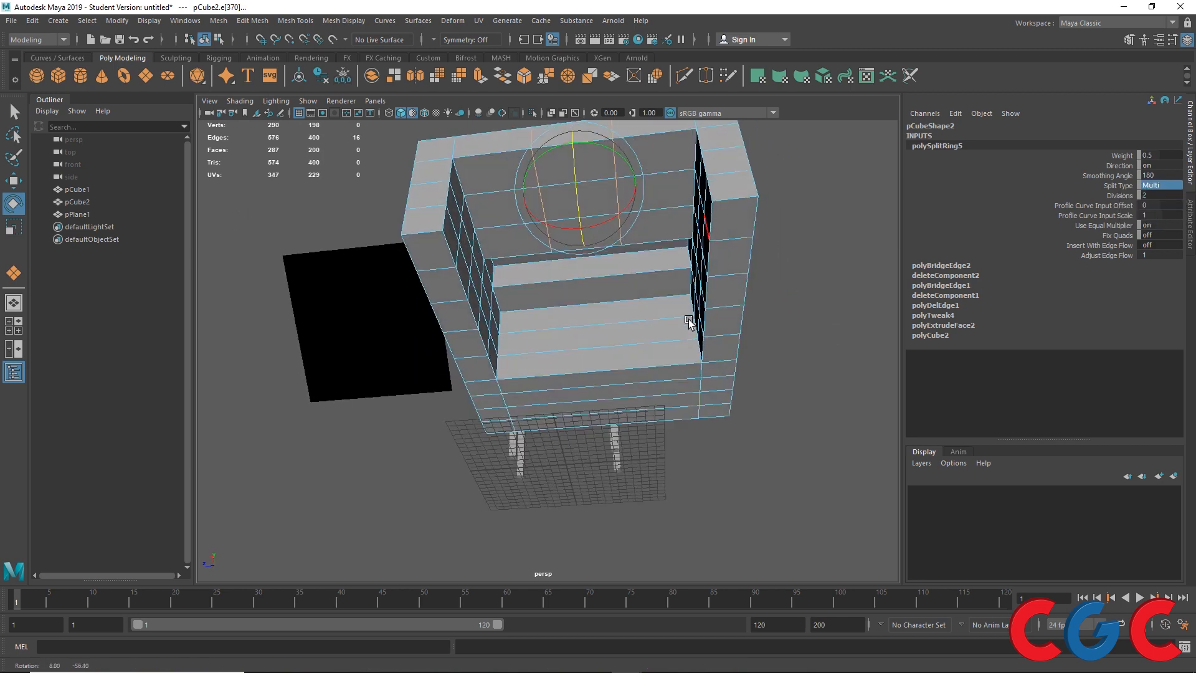
right_click(627, 185)
left_click(627, 218)
left_click(600, 204)
left_click_drag(619, 245, 574, 369, "alt")
key("Delete")
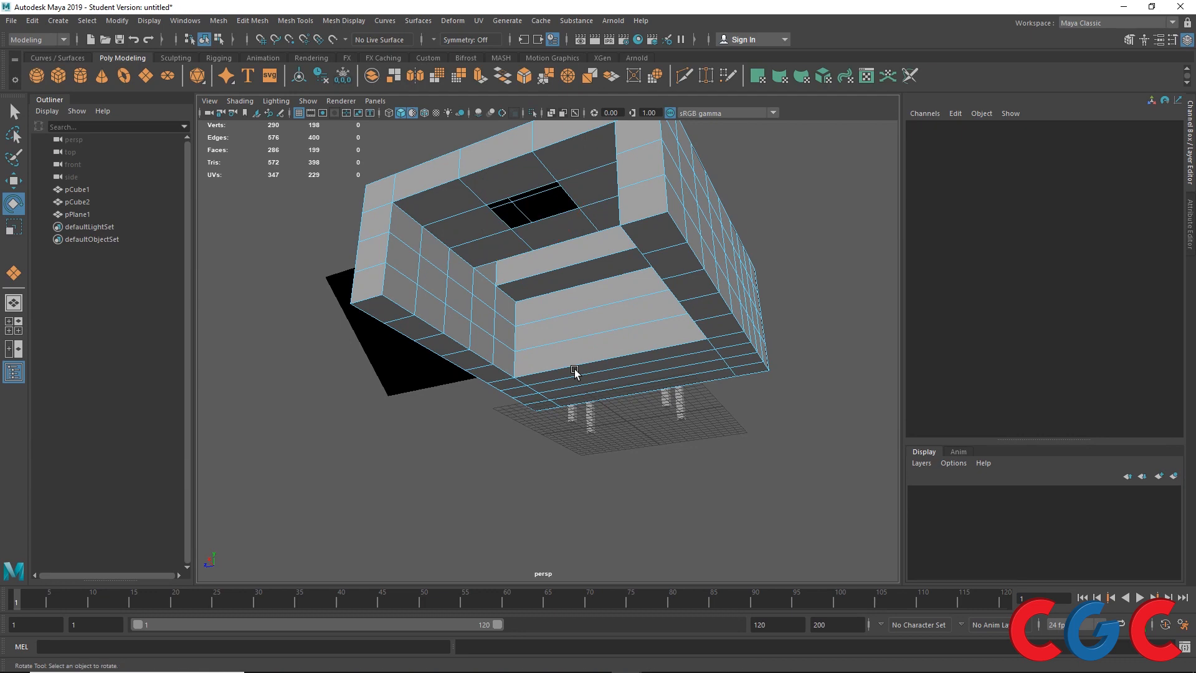
- Delete the neighbouring underside face between the new opening and the mesh's side arm
left_click_drag(574, 299, 582, 264, "alt")
left_click(551, 185)
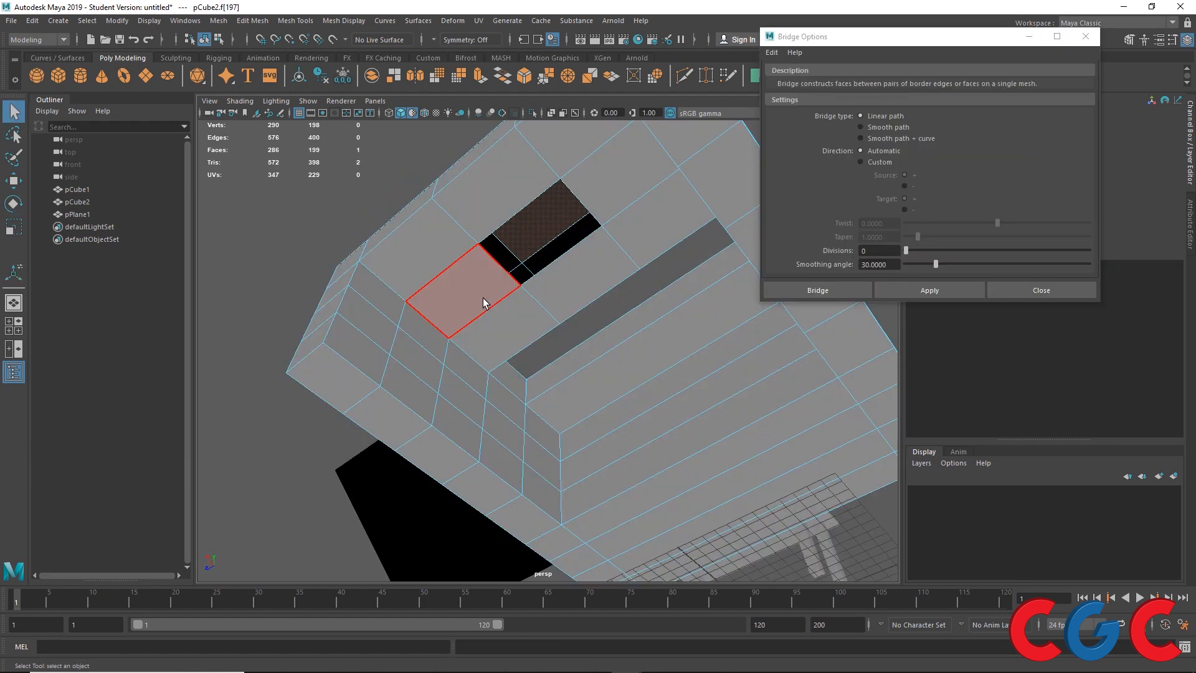
left_click(483, 298)
key("Delete")
- Bridge the face seen through the opening to the adjacent inner face of the side arm, using Linear path and 0 divisions
left_click(547, 215)
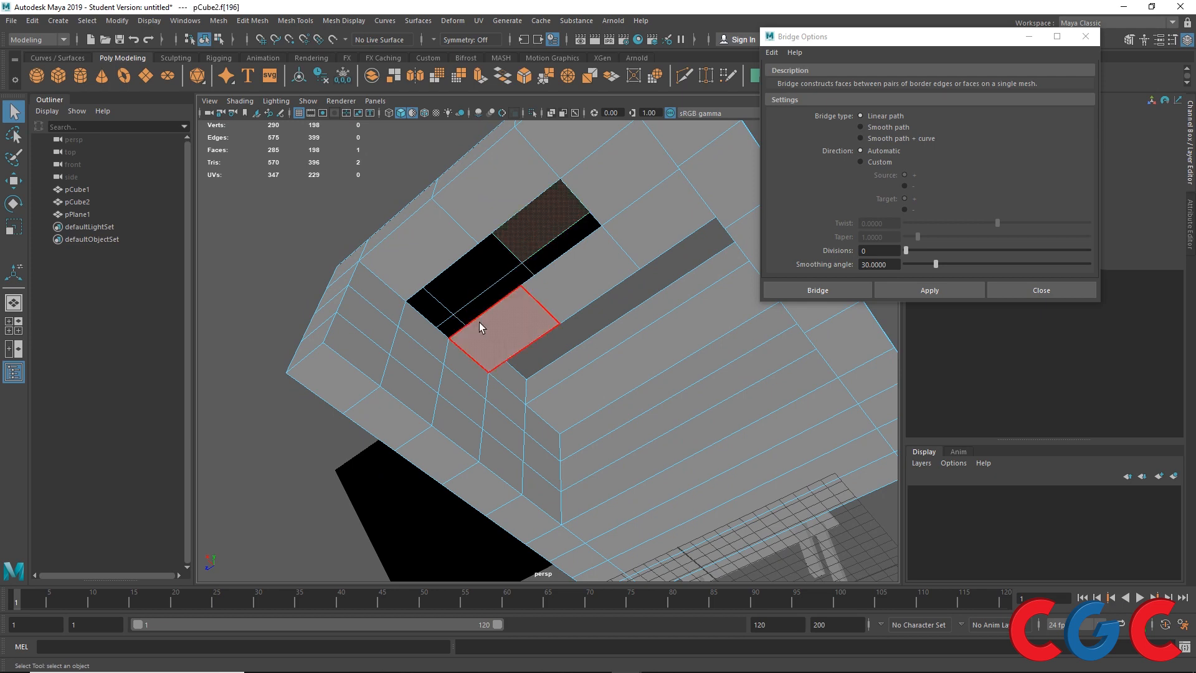
left_click(410, 358, "shift")
left_click_drag(448, 395, 553, 449, "alt")
left_click(921, 289)
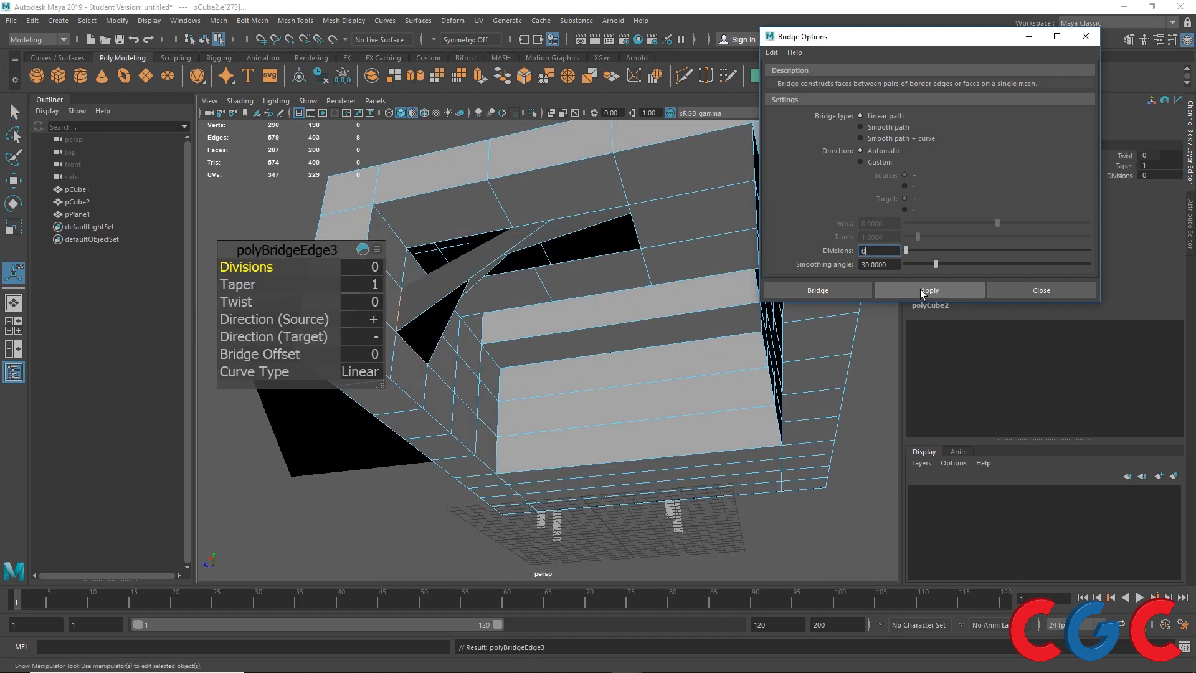
- Try the new bridge's target direction as + and its source direction as -, restoring each one
left_click_drag(497, 373, 363, 322, "alt")
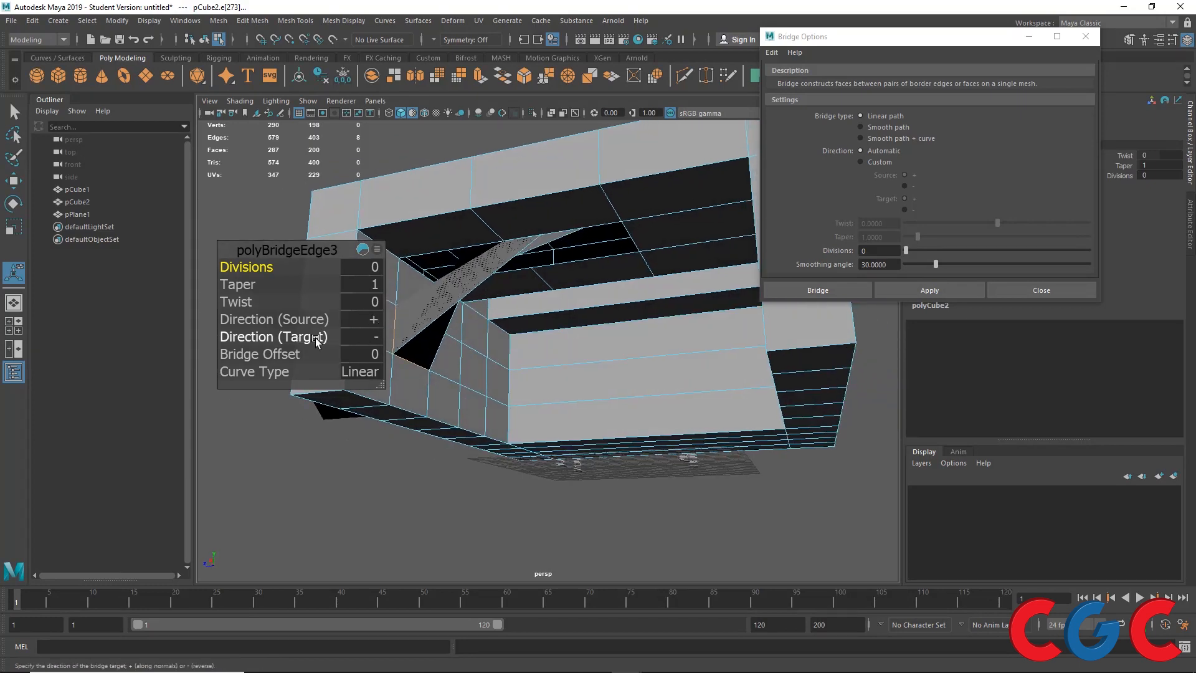
left_click(366, 337)
left_click(390, 344)
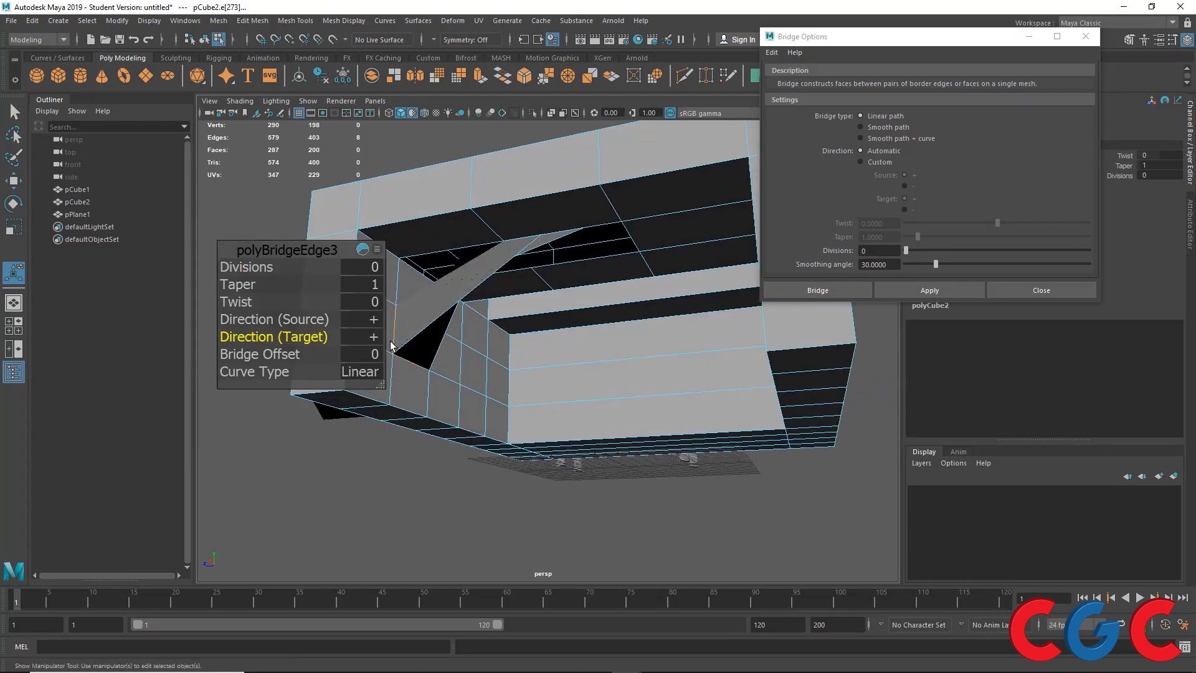
left_click(369, 332)
left_click(379, 350)
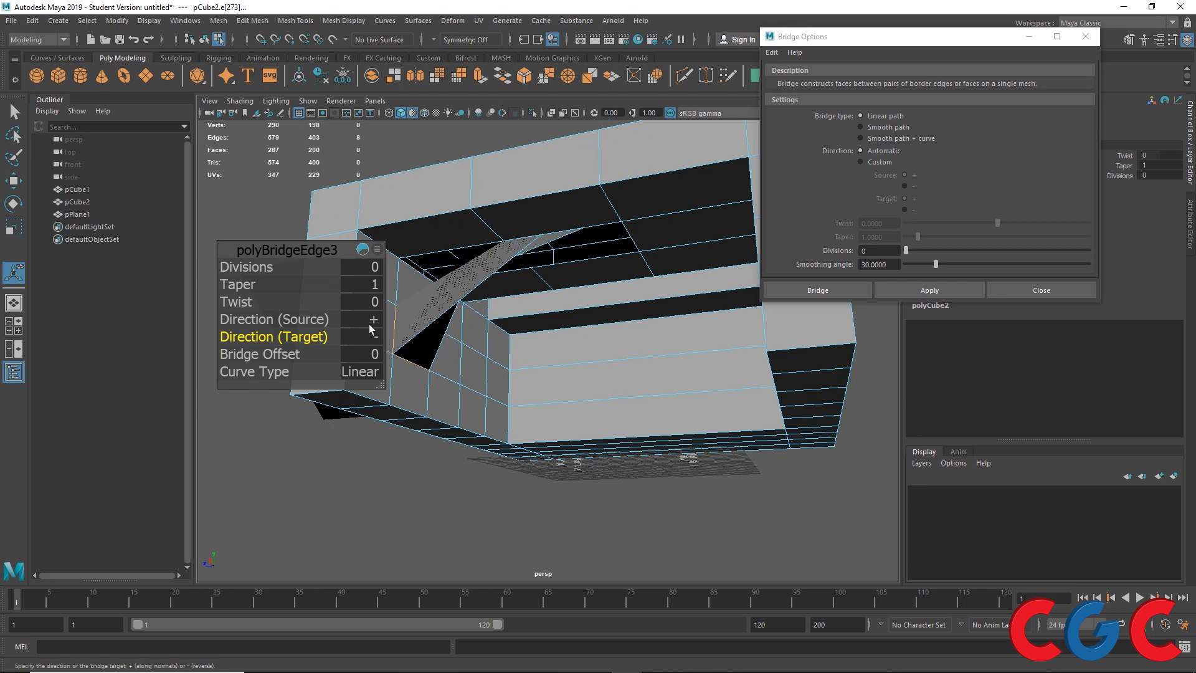
left_click(369, 324)
left_click(382, 341)
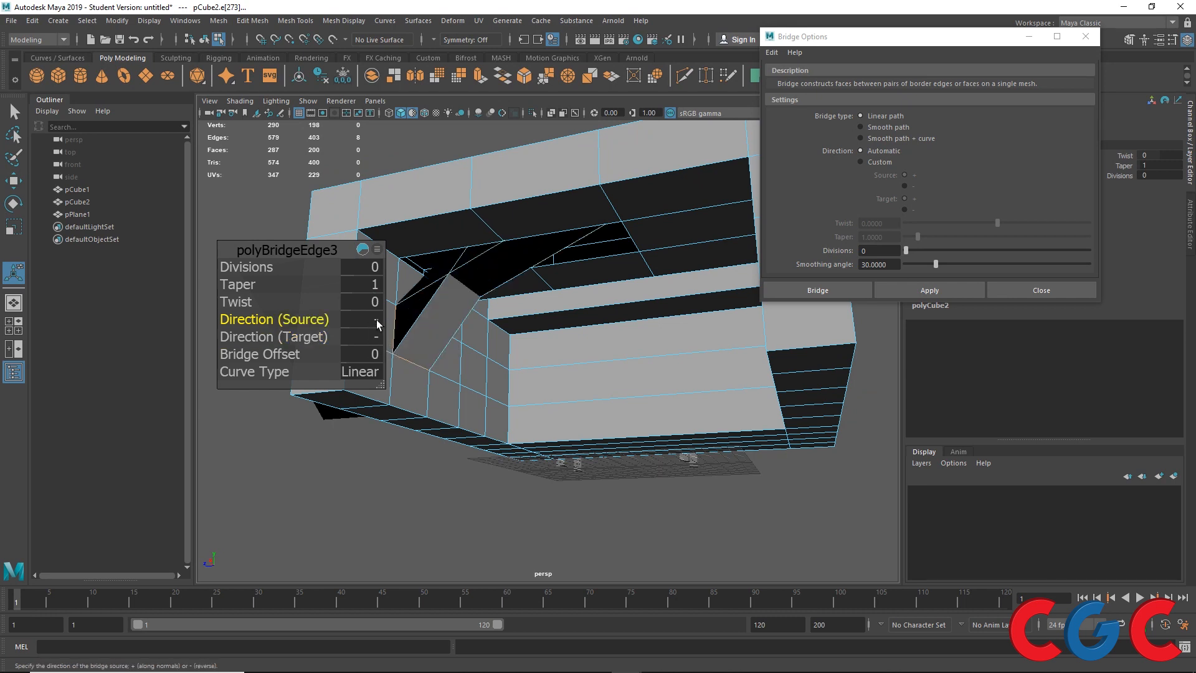
left_click(377, 324)
left_click(389, 329)
- Set the bridge's target direction to + and its source direction to -
left_click_drag(444, 344, 411, 321, "alt")
left_click(371, 337)
left_click(382, 340)
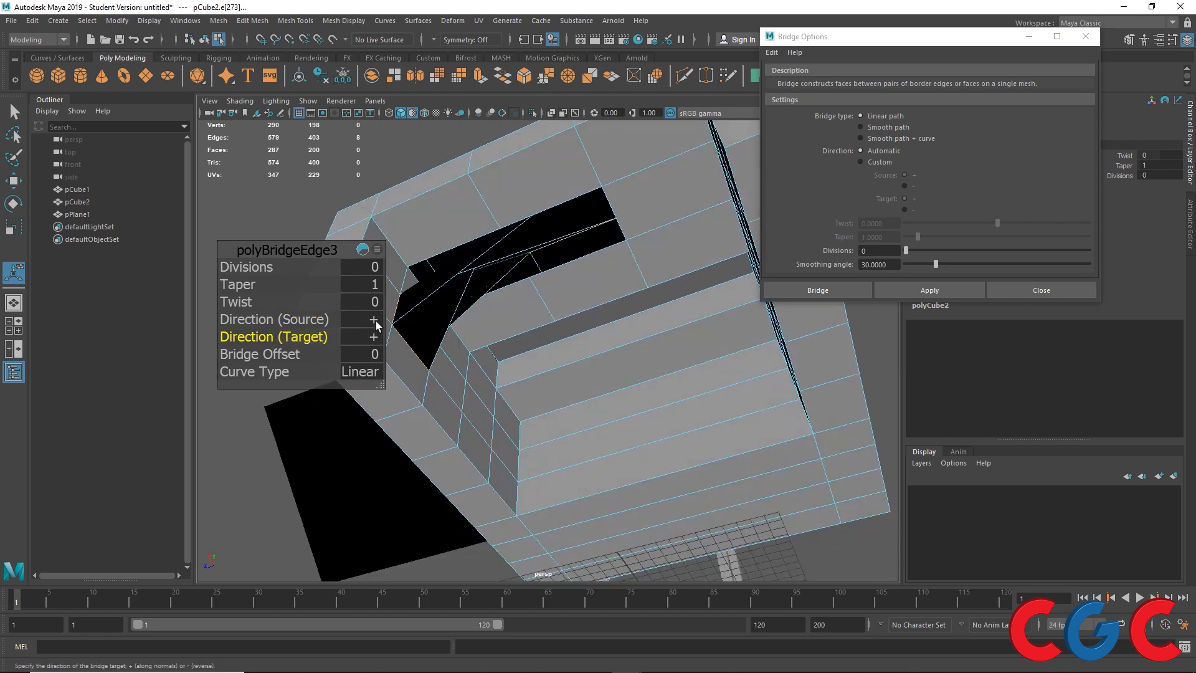
left_click(376, 323)
left_click(392, 340)
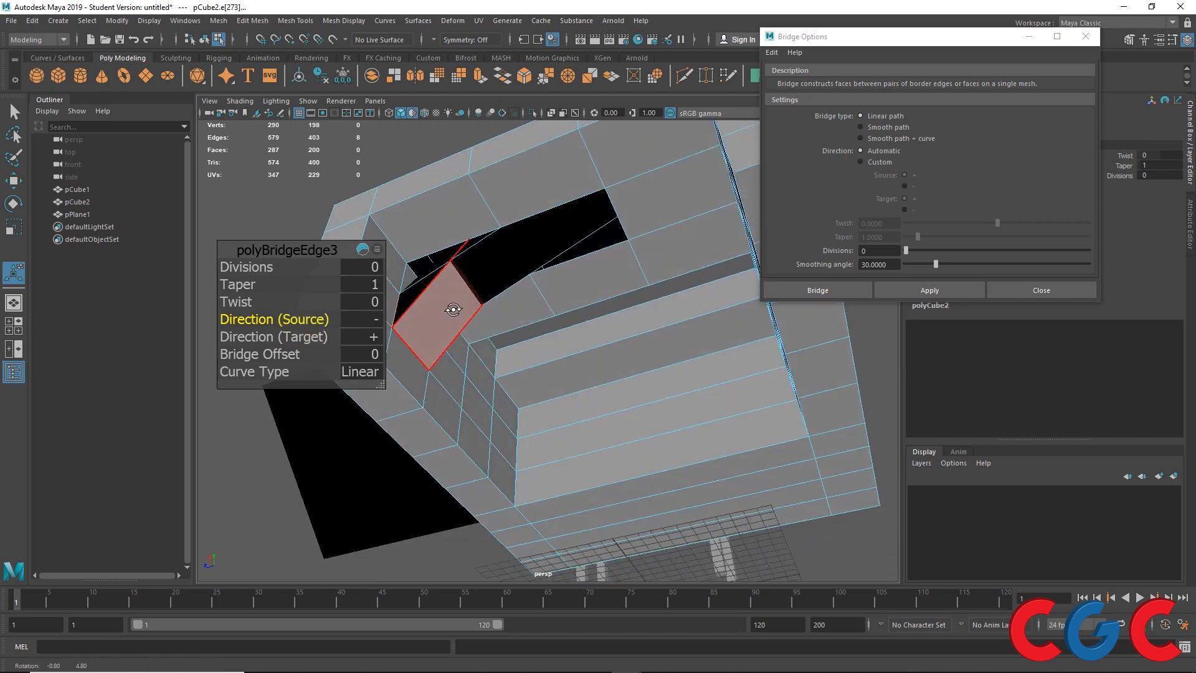
- Close the bridge options and undo the last bridge and the underside face deletions, restoring the middle underside face
left_click_drag(454, 301, 503, 347, "alt")
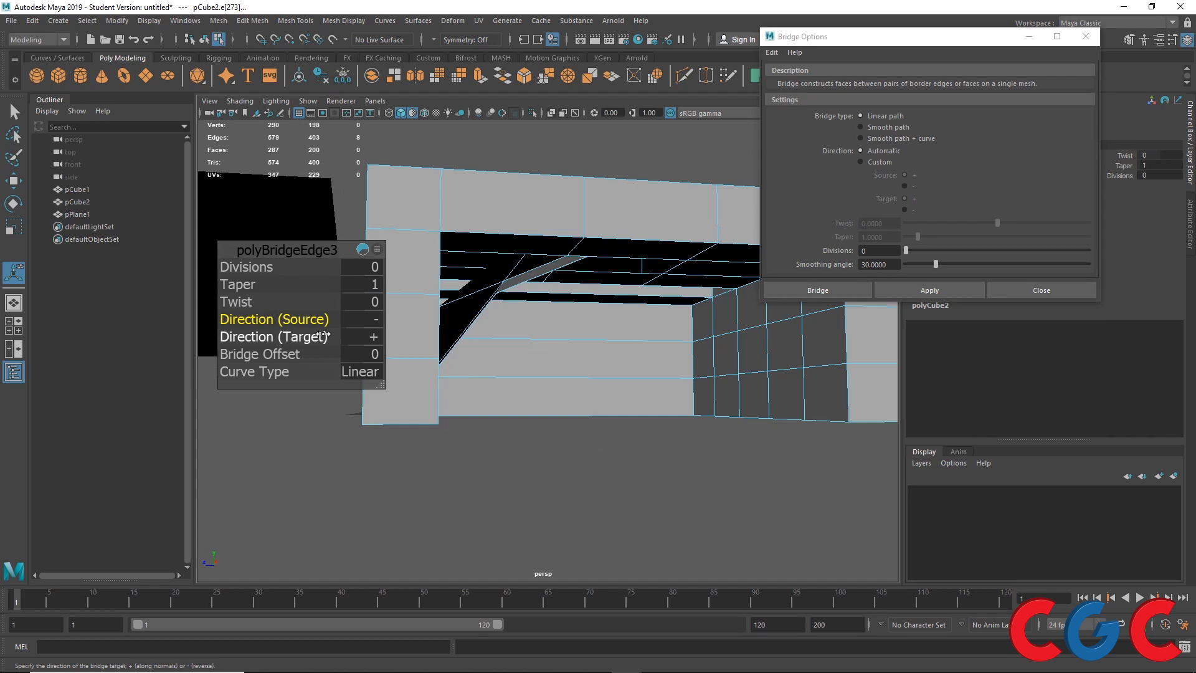
left_click_drag(561, 405, 624, 449, "alt")
left_click(1022, 291)
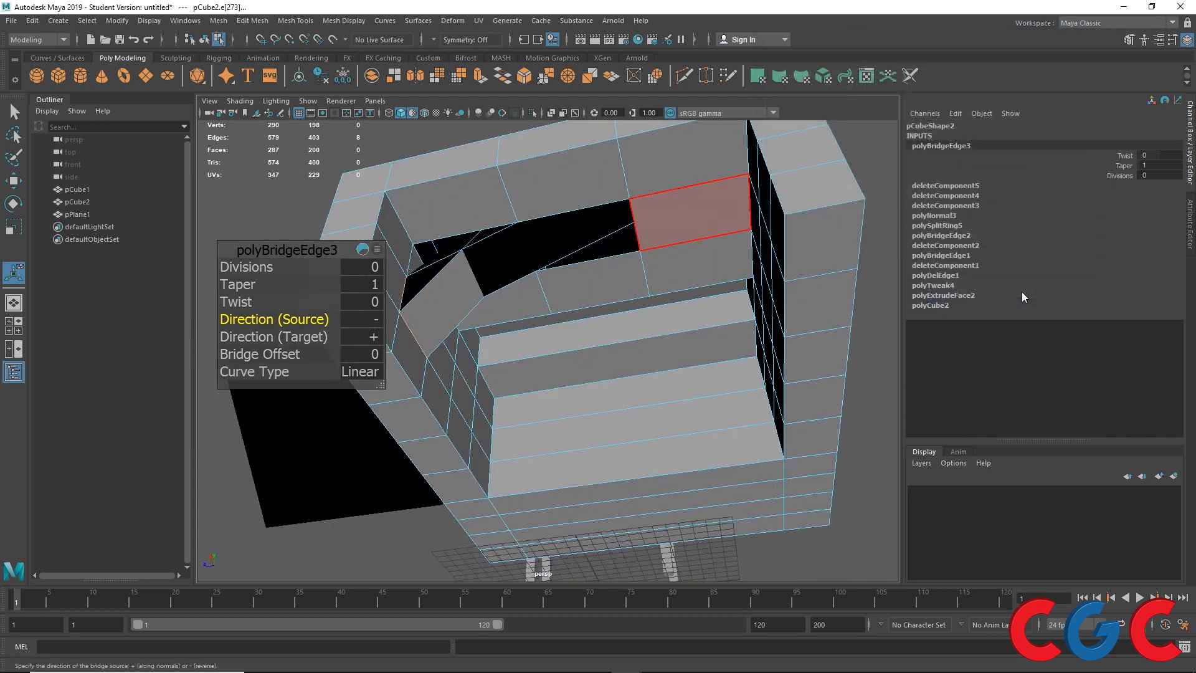
key("ctrl+z")
key("ctrl+z")
key("ctrl+z")
key("ctrl+z")
key("ctrl+z")
key("ctrl+z")
key("ctrl+z")
key("ctrl+z")
key("ctrl+z")
key("ctrl+z")
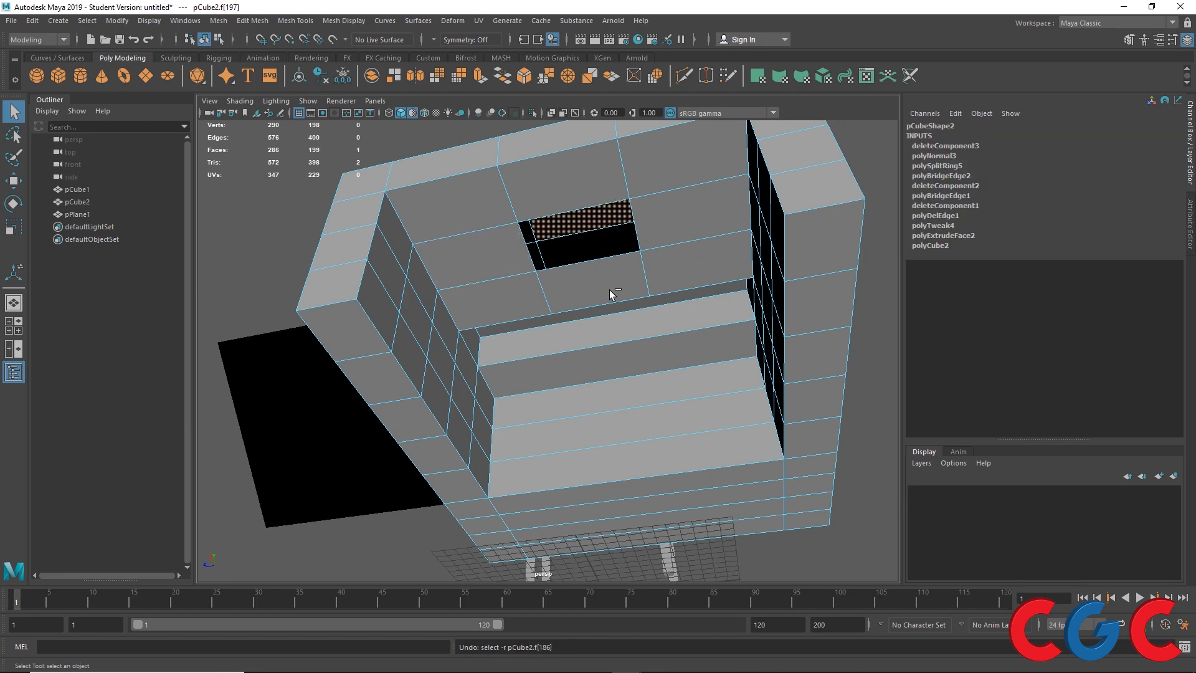
right_click_drag(618, 218, 616, 255)
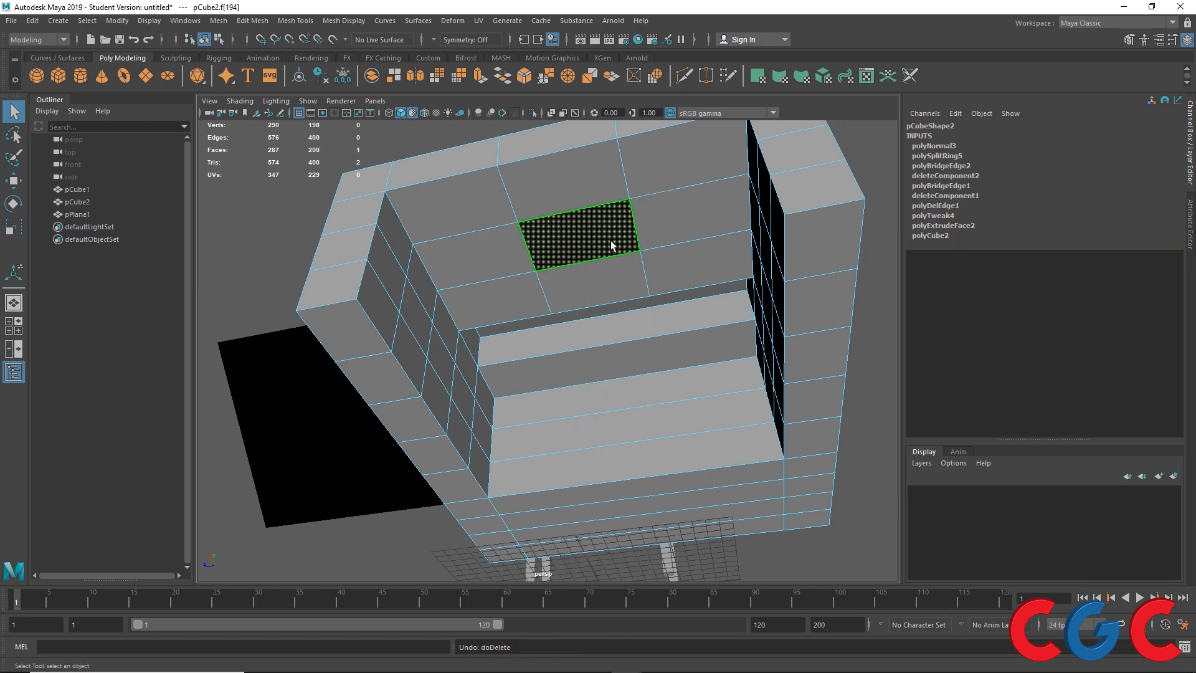
- Reverse the normal of the middle face on the mesh's underside and clear the selection
left_click_drag(538, 313, 558, 299, "alt")
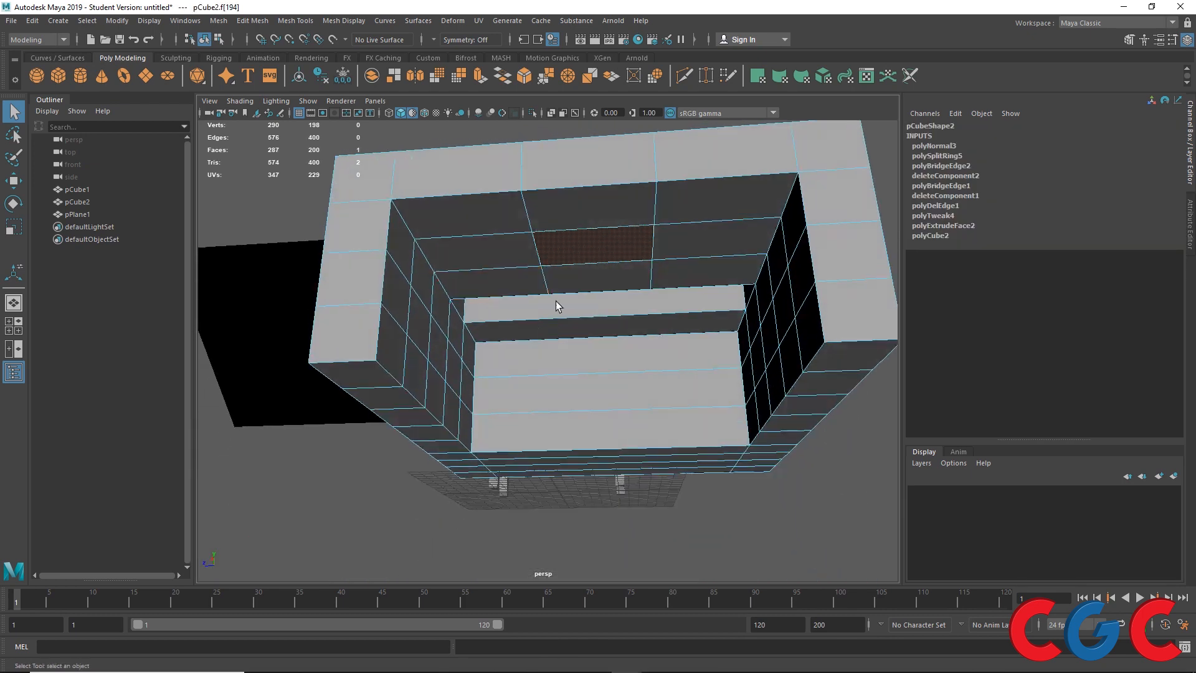
left_click(349, 24)
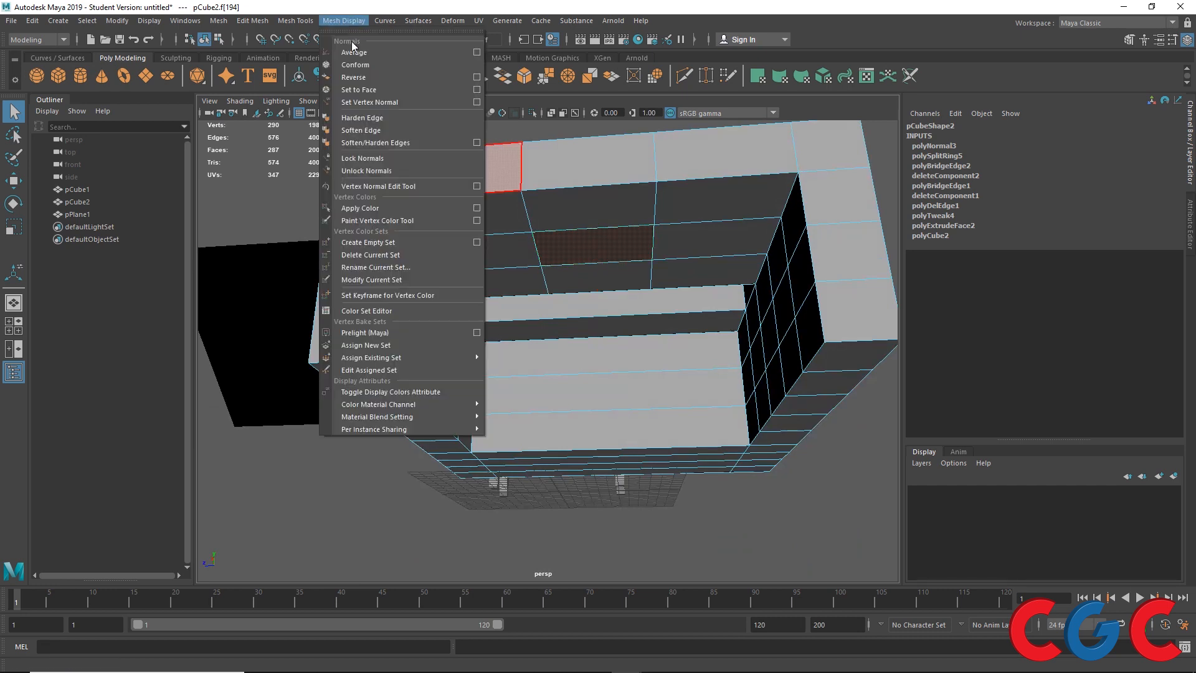
left_click(358, 79)
left_click_drag(637, 356, 607, 313, "alt")
left_click(866, 243)
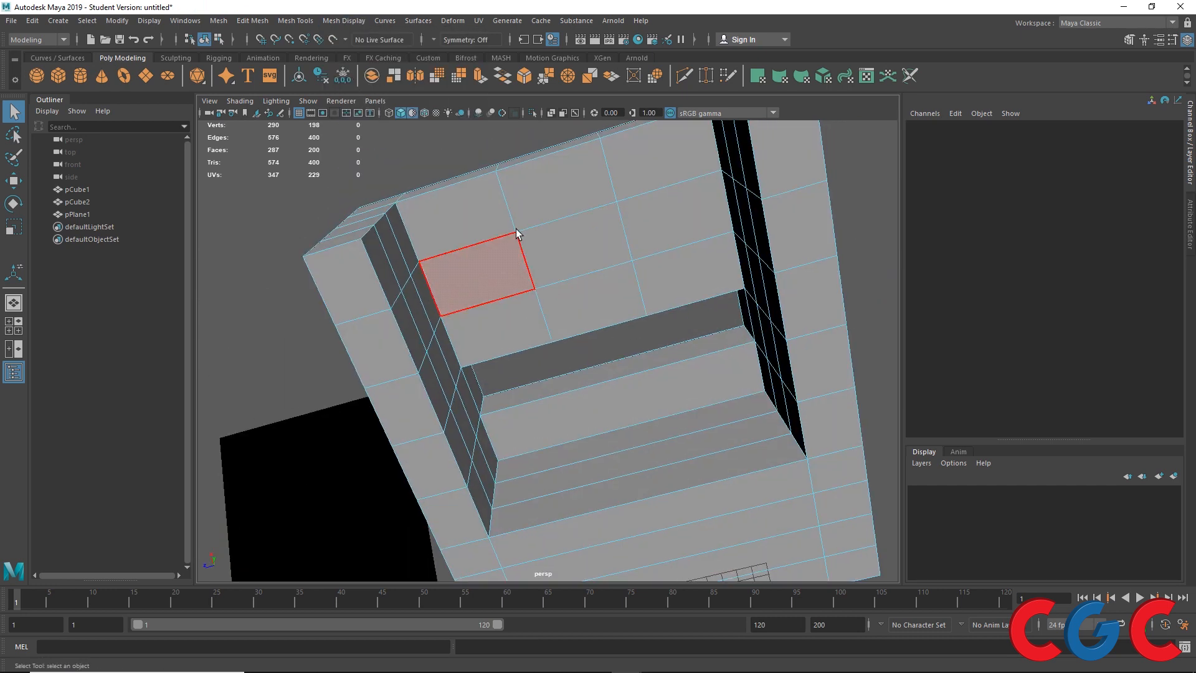
left_click_drag(551, 228, 591, 342, "alt")
left_click_drag(533, 331, 525, 421, "alt")
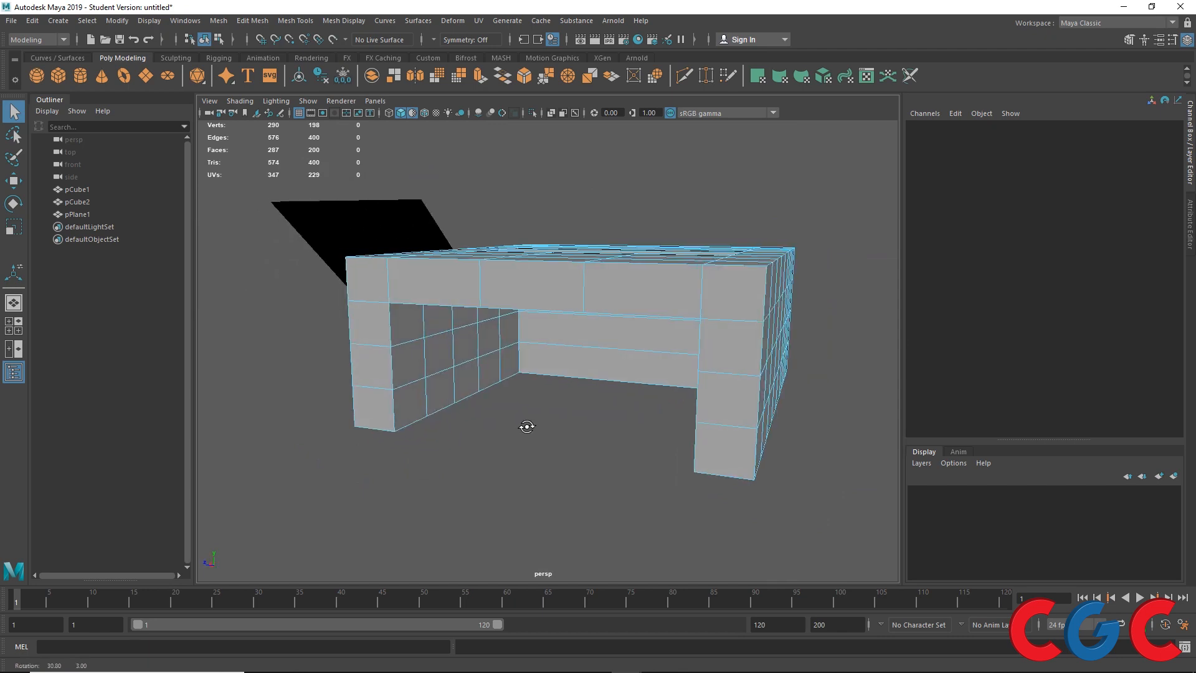
left_click(466, 396)
left_click_drag(465, 396, 509, 379, "alt")
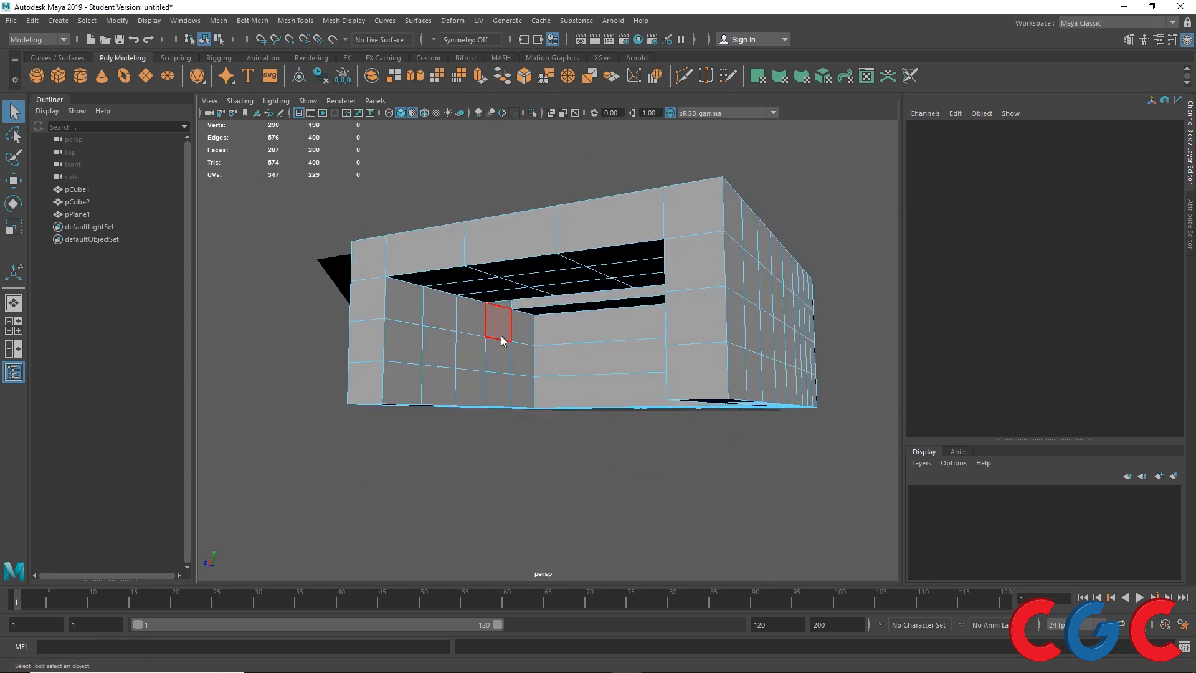
left_click(500, 335)
left_click(505, 356)
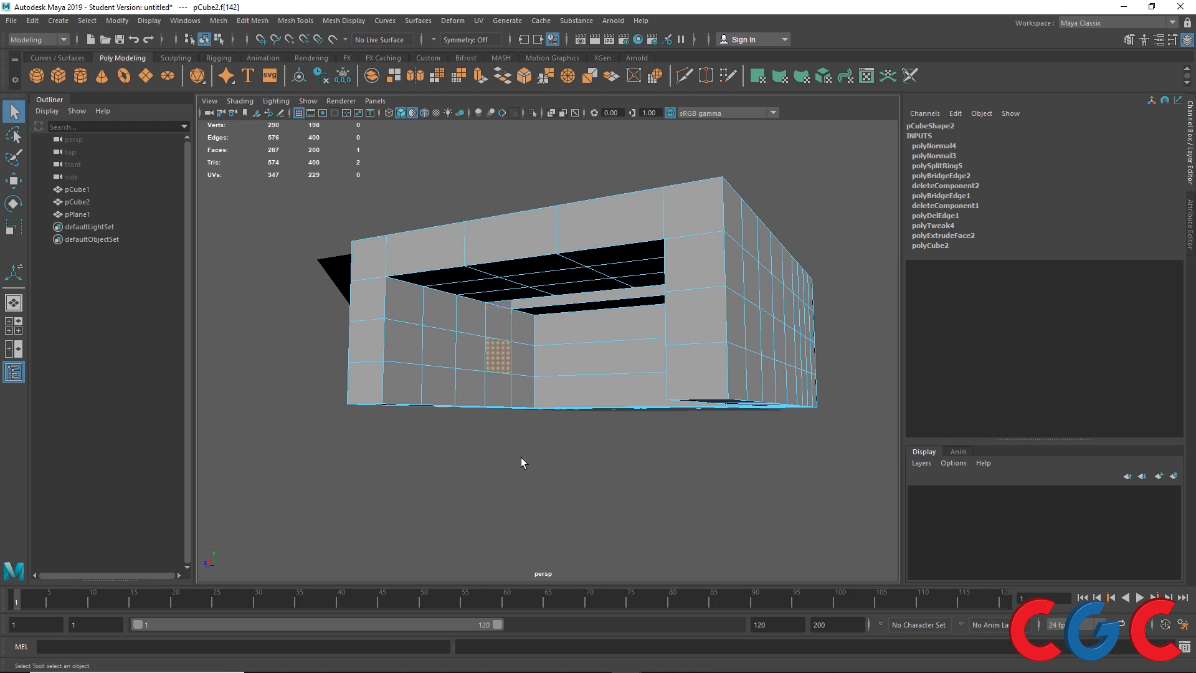
- Delete the slab faces between the two side arms in front of the slot, including the leftover pieces beside each arm
left_click_drag(521, 457, 571, 529, "alt")
right_click_drag(571, 350, 584, 300)
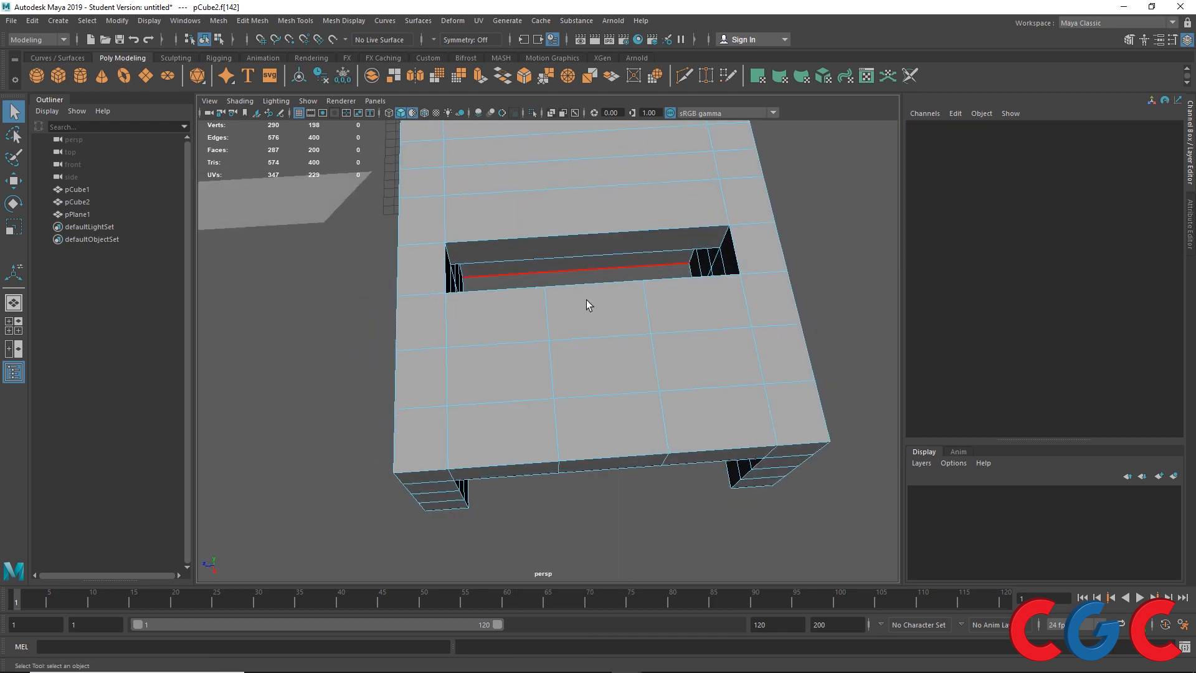
left_click_drag(574, 313, 586, 367, "alt")
right_click_drag(586, 325, 595, 436)
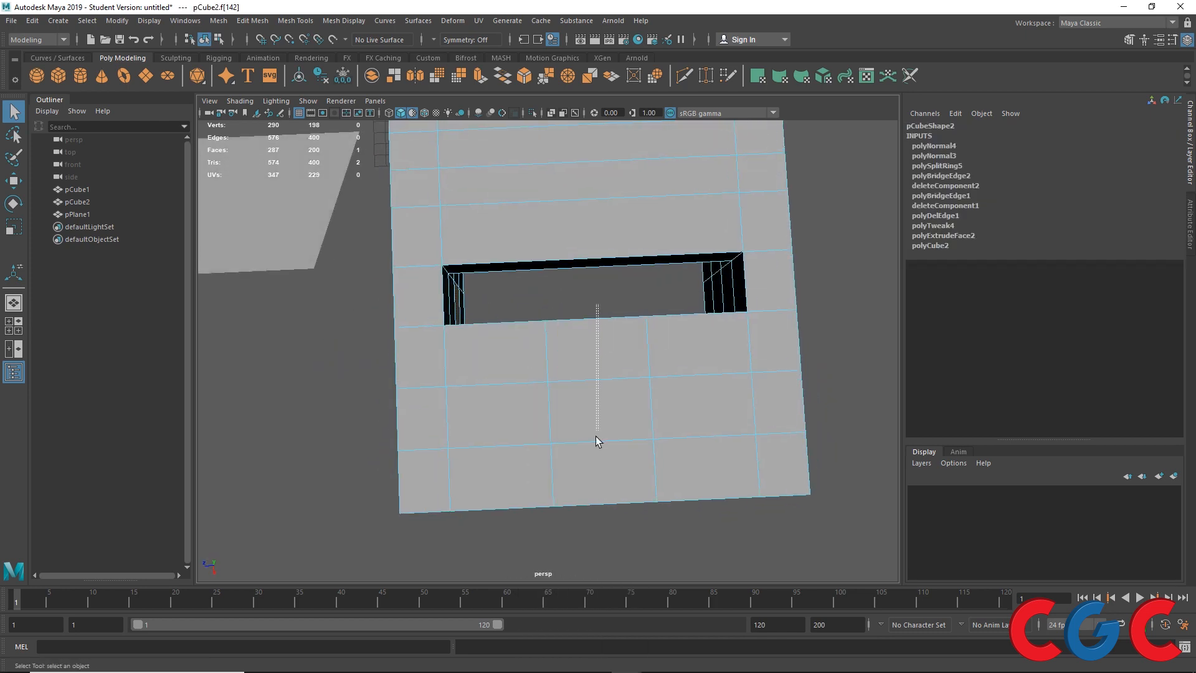
key("Delete")
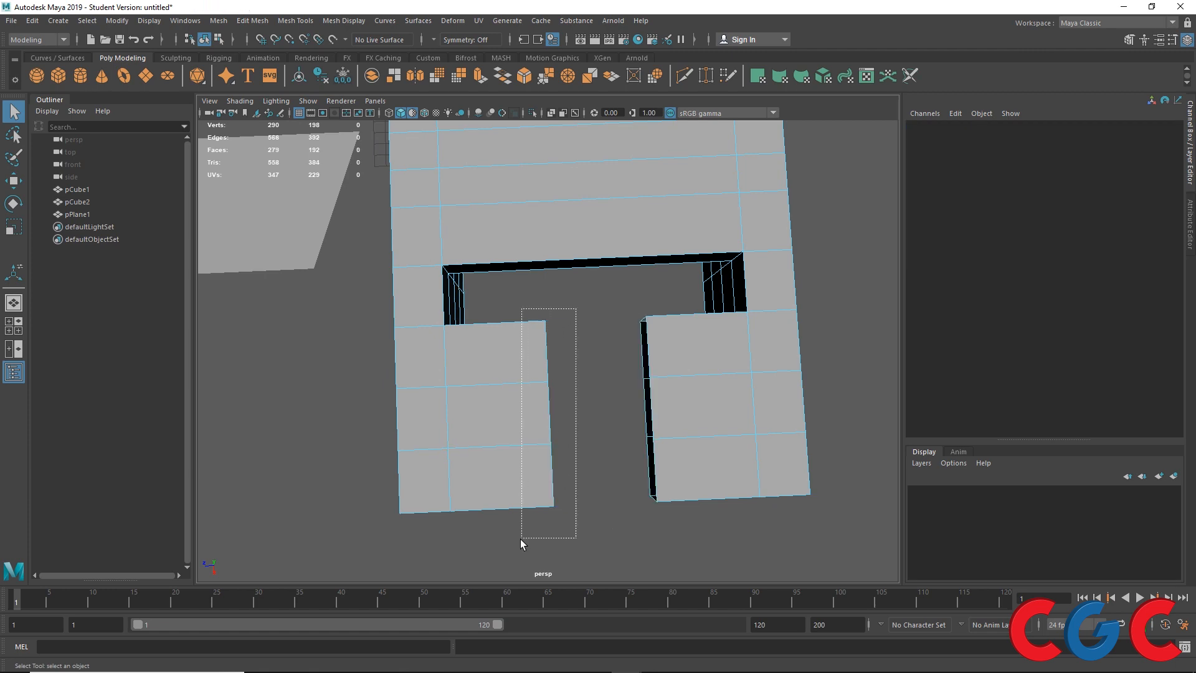
left_click_drag(520, 539, 521, 539)
key("Delete")
key("Delete")
left_click_drag(656, 418, 539, 364)
- Select the border edges of the openings on the inner sides of both arms and fill the holes
scroll(600, 439, "up", 5)
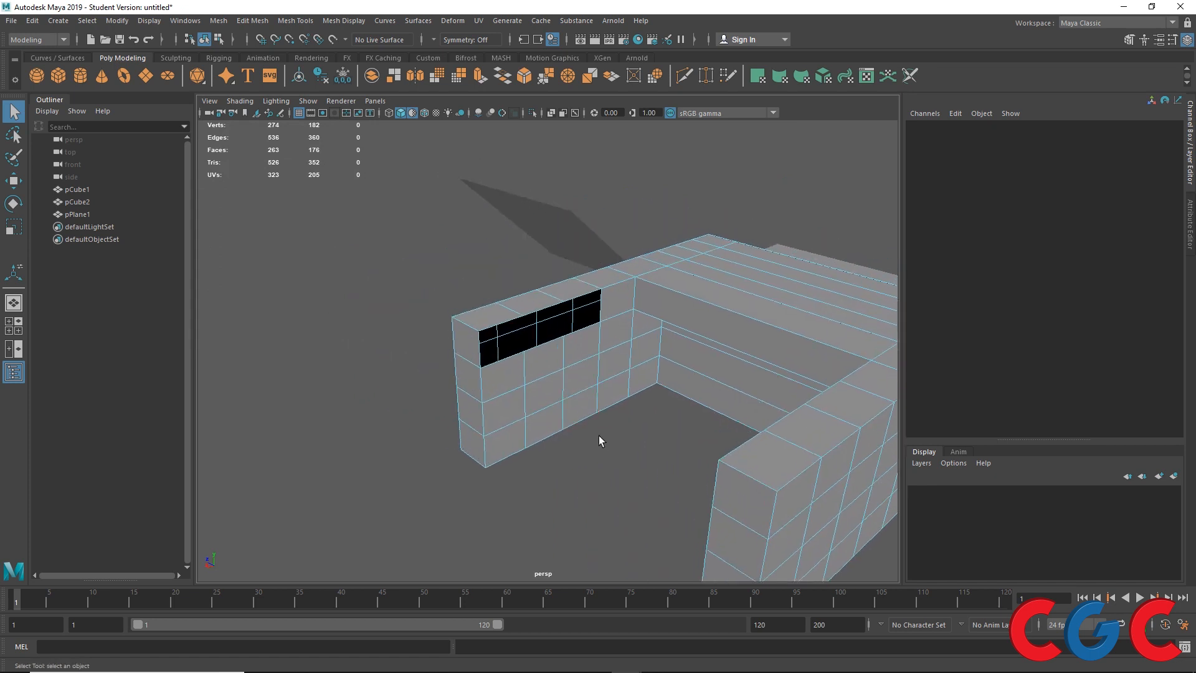
double_click(558, 299)
scroll(548, 298, "up", 2)
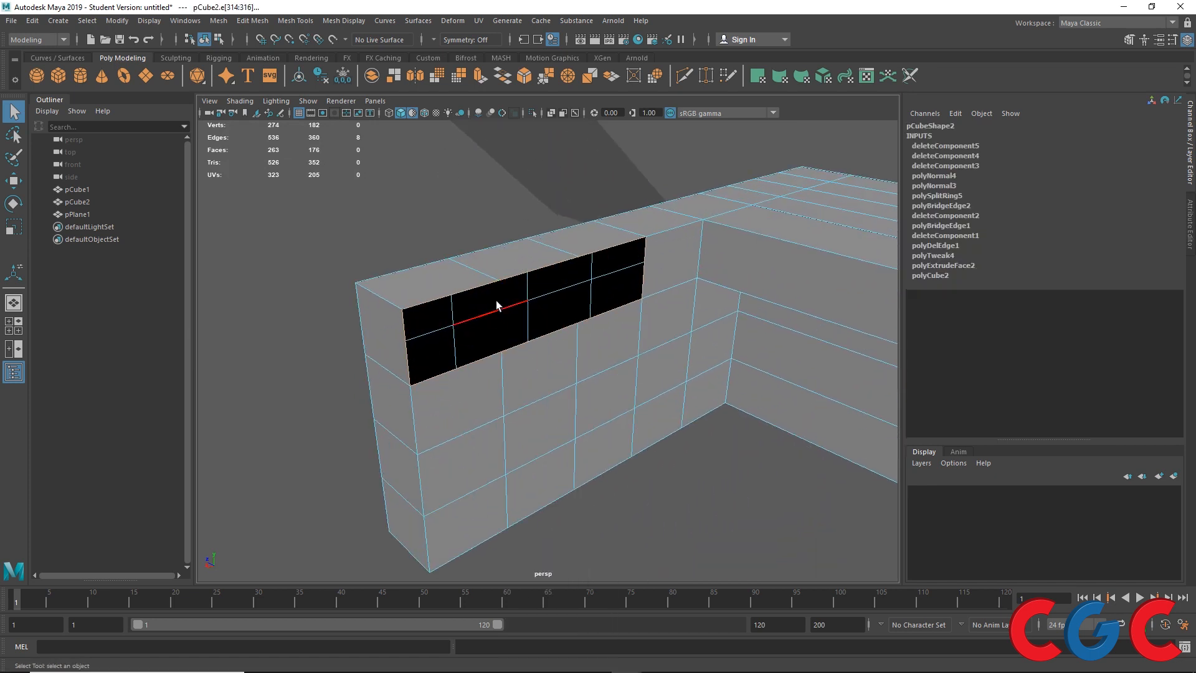
left_click_drag(541, 379, 636, 386, "alt")
left_click(570, 222)
double_click(547, 264)
middle_click_drag(635, 387, 598, 461, "alt")
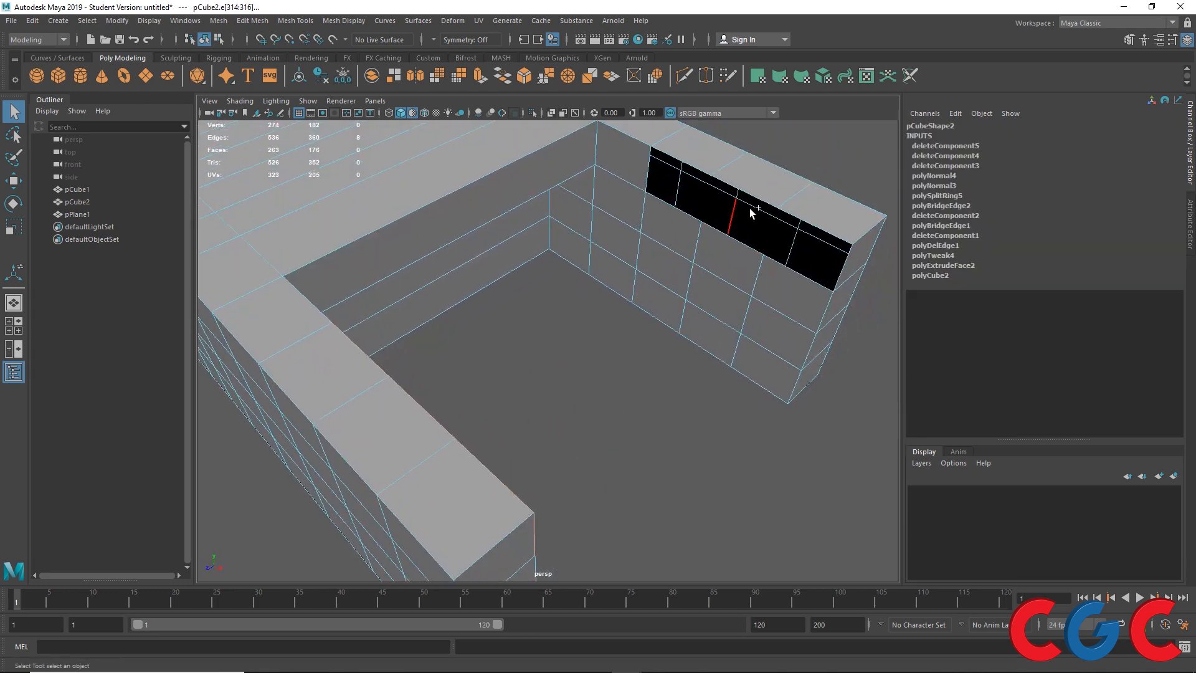
right_click(624, 291, "shift")
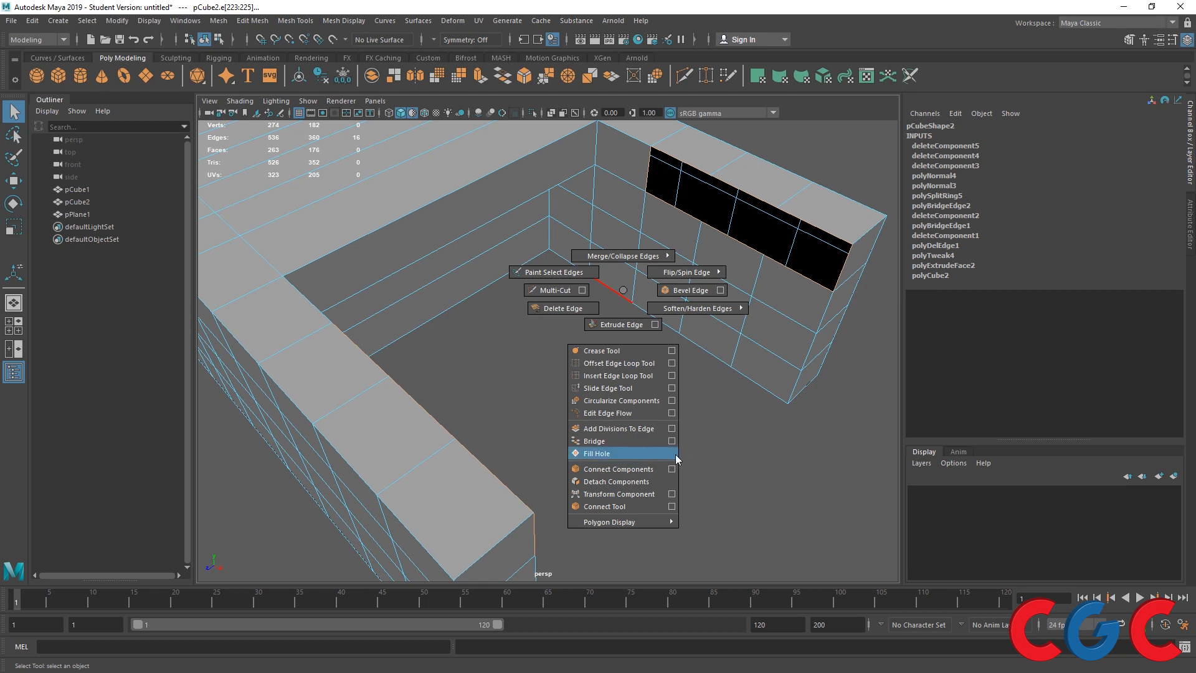
left_click(624, 458)
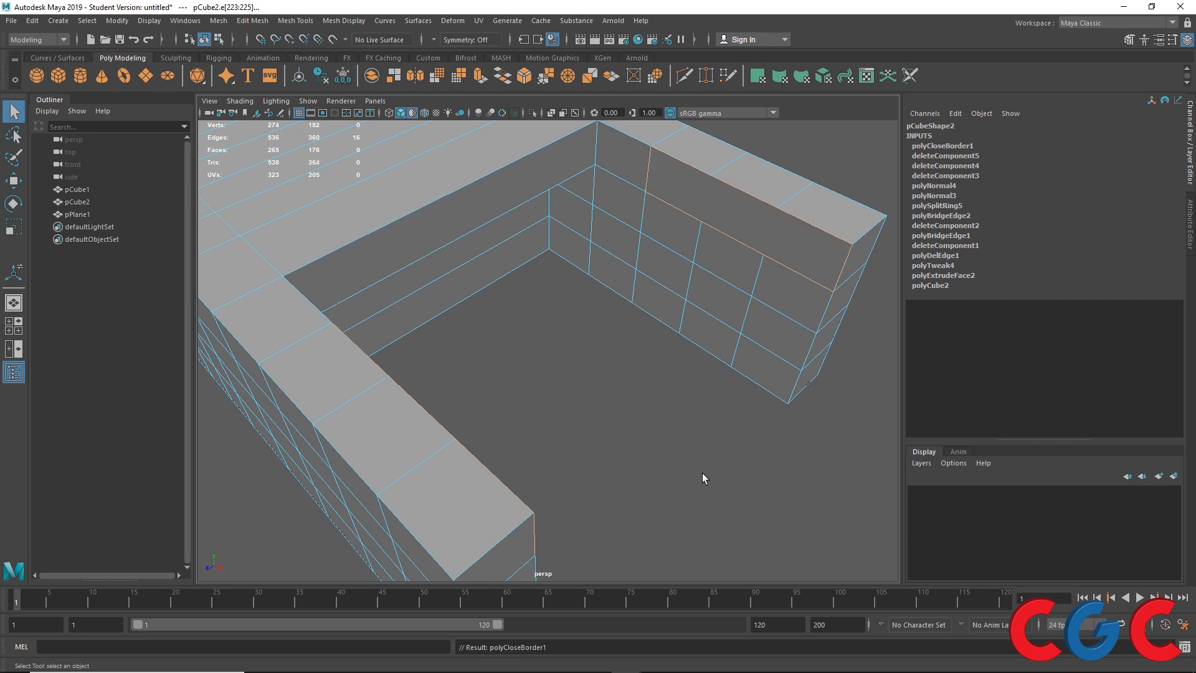
- Examine the filled strip on the arm's inner side and the edges that meet along its border
left_click_drag(701, 473, 524, 388, "alt")
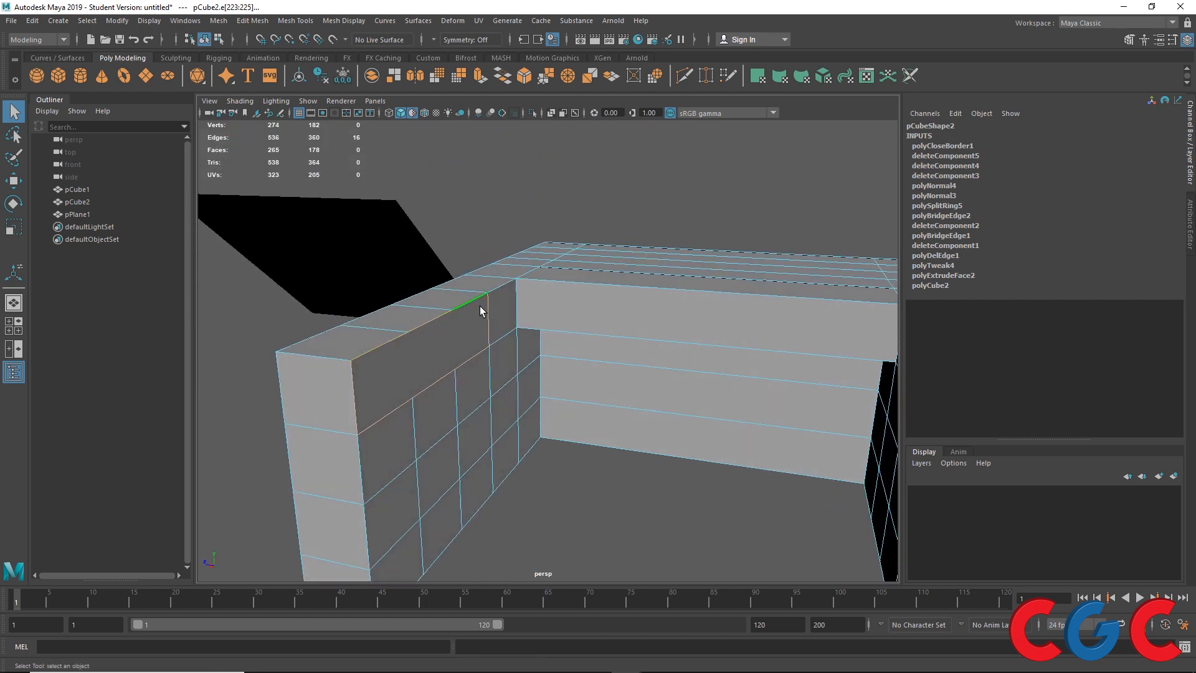
left_click_drag(362, 383, 392, 360, "alt")
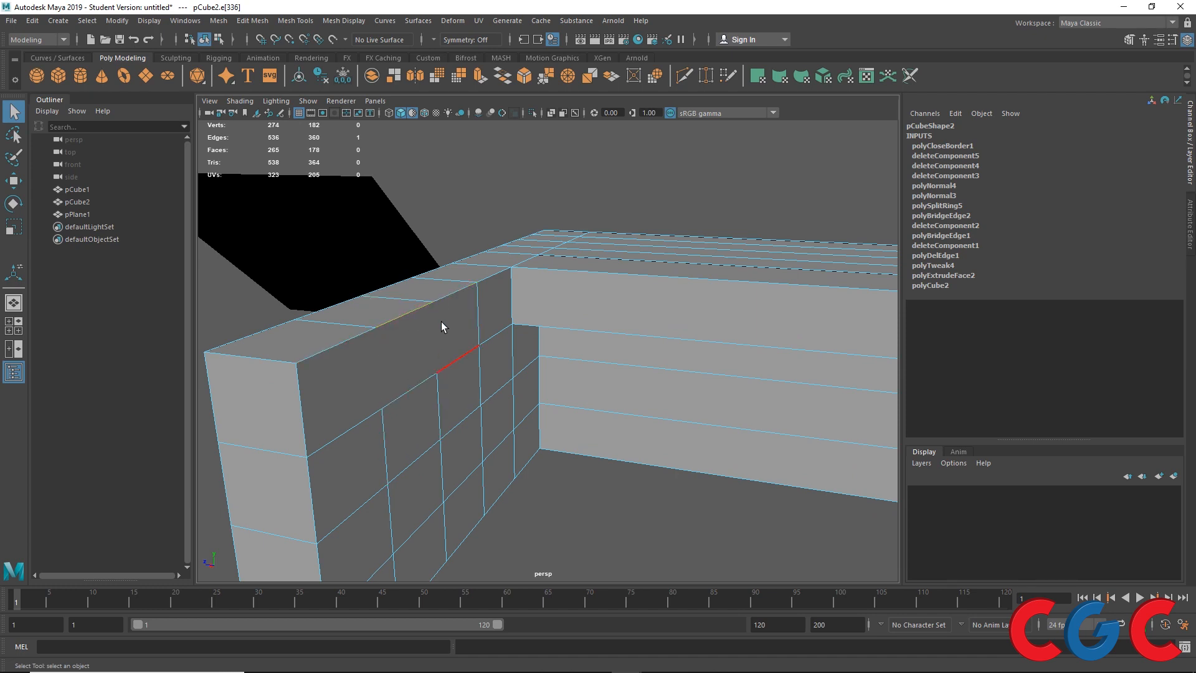
left_click_drag(409, 432, 430, 443, "alt")
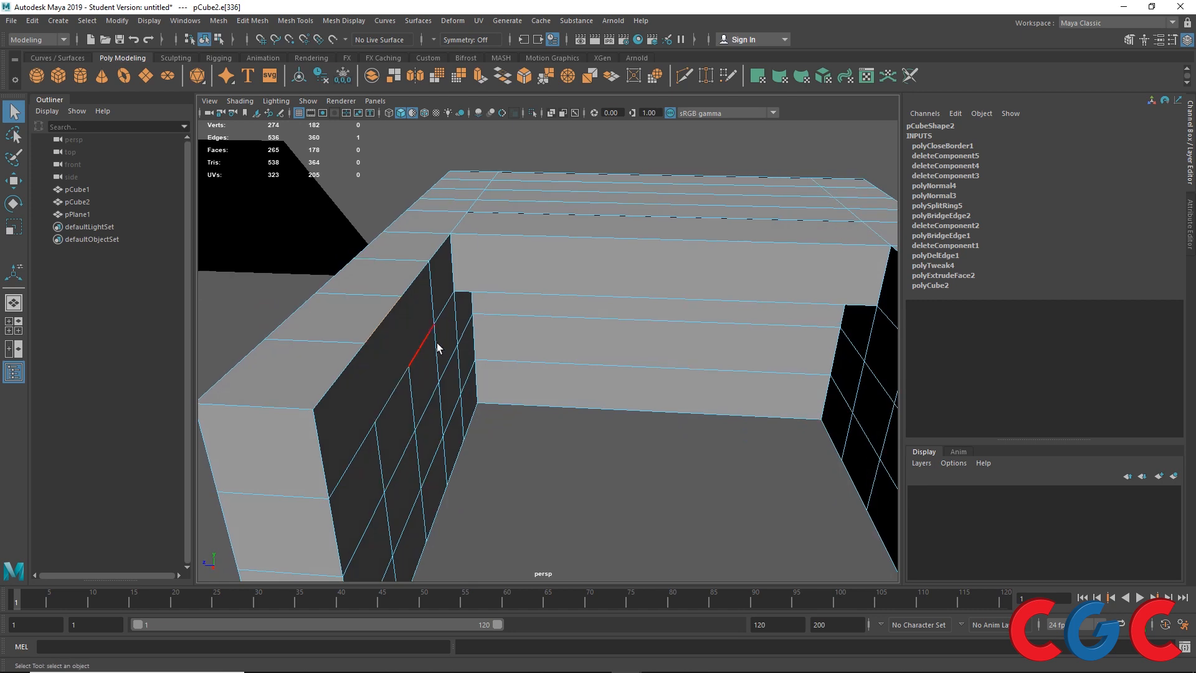
middle_click_drag(432, 346, 298, 347, "alt")
middle_click_drag(273, 308, 429, 308, "alt")
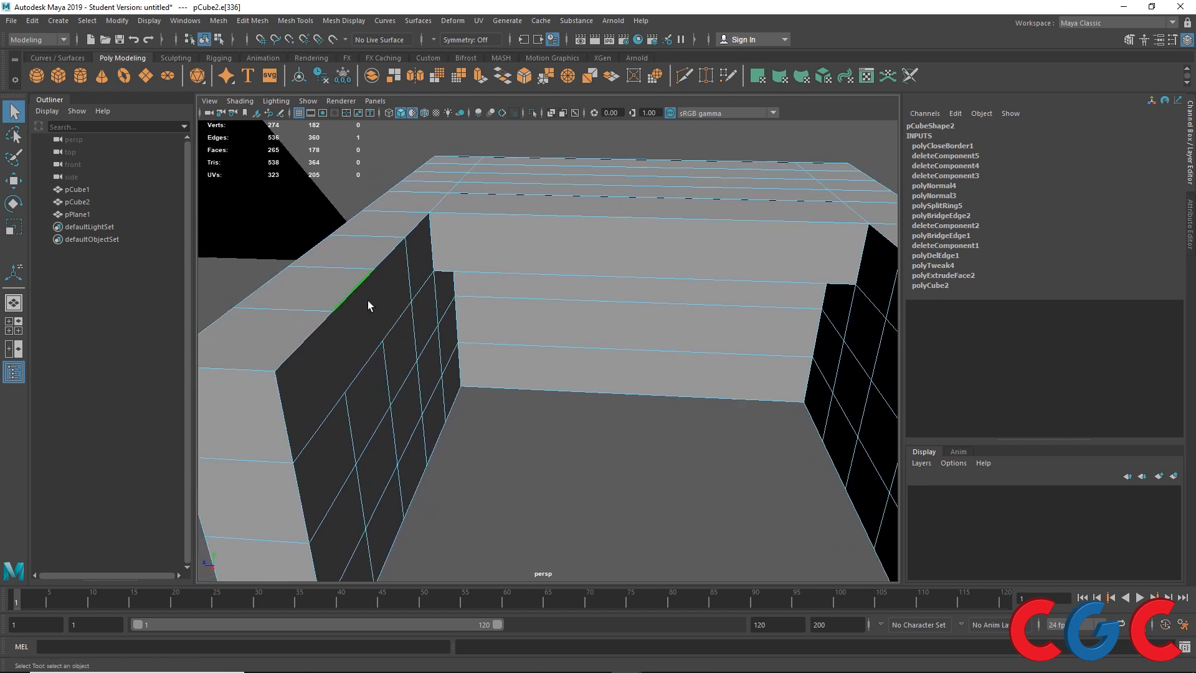
left_click_drag(368, 300, 421, 286, "alt")
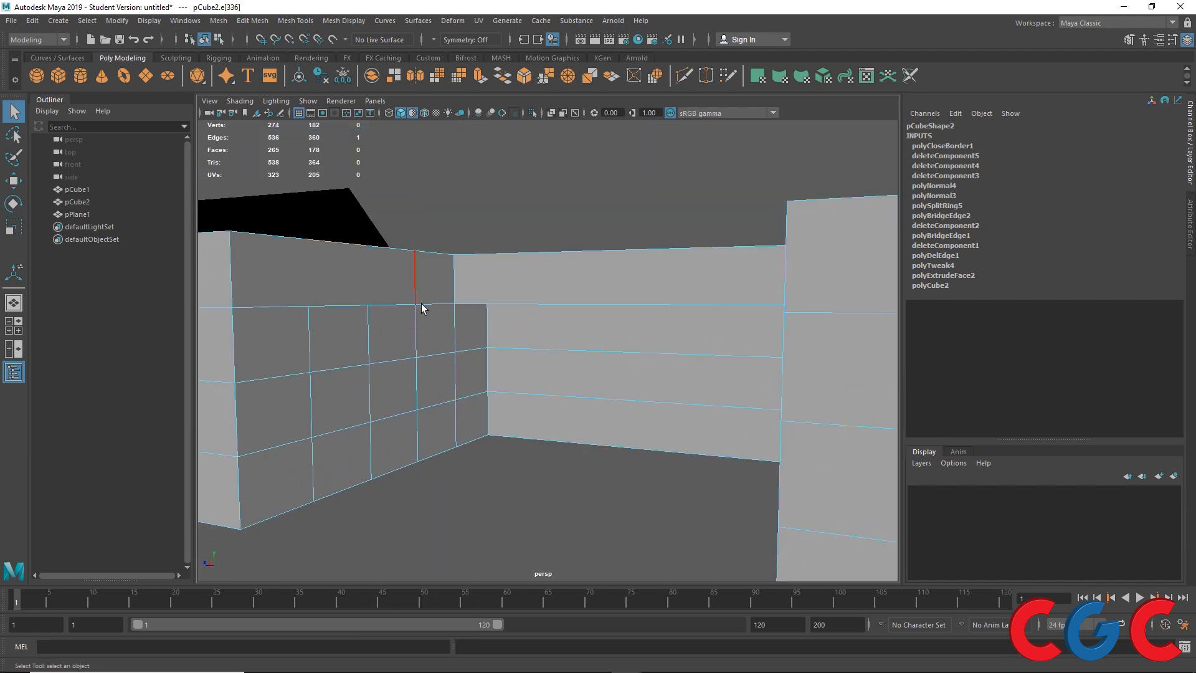
- Select a single grid face directly below the filled strip on one arm's inner side
right_click_drag(421, 304, 401, 338)
left_click(401, 338)
left_click_drag(401, 380, 424, 420, "alt")
middle_click_drag(423, 420, 555, 388, "alt")
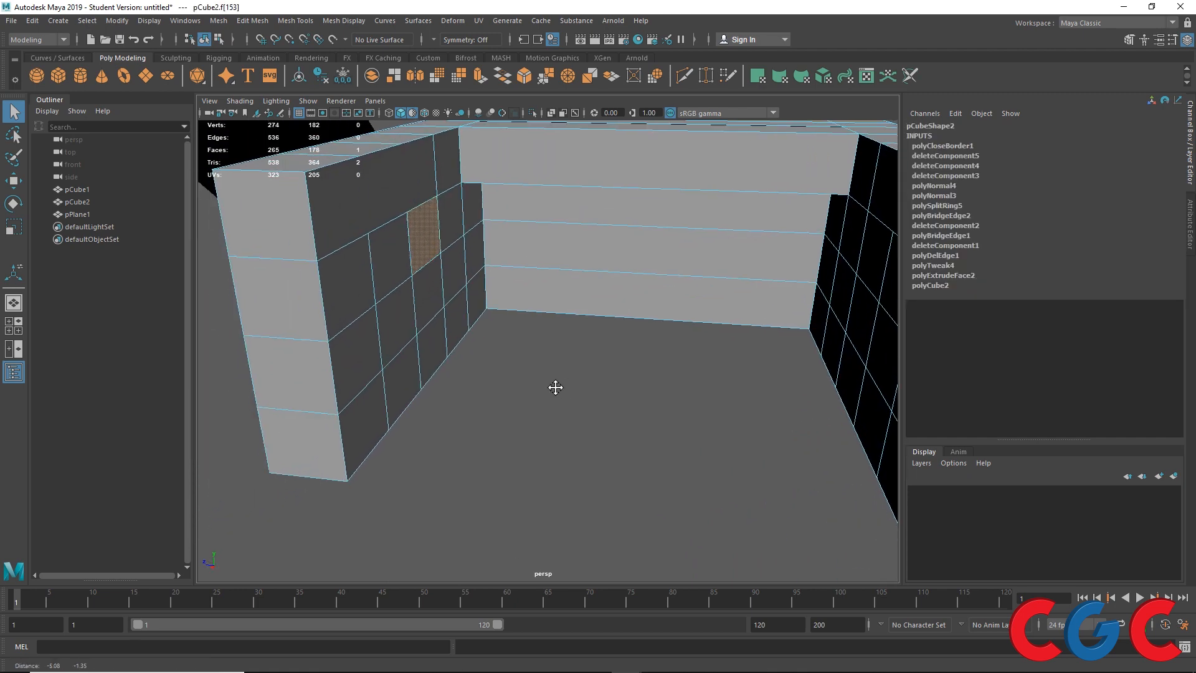
scroll(541, 390, "down", 3)
left_click_drag(539, 392, 511, 455, "alt")
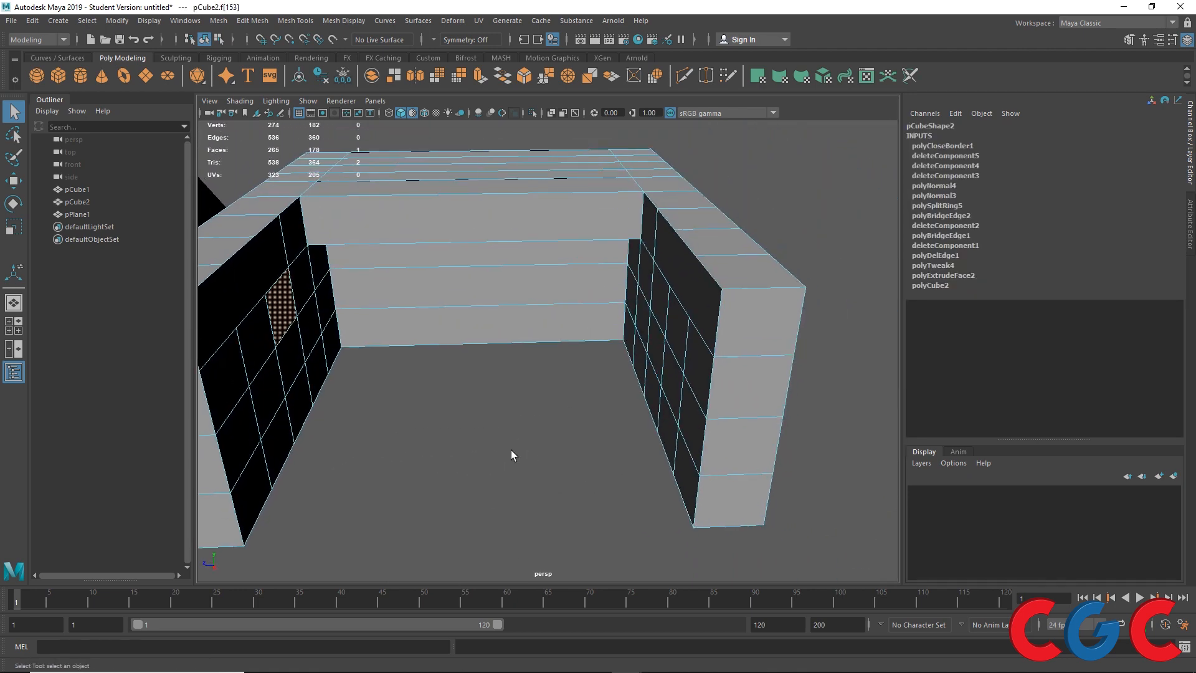
- Move all vertices of the opposite side arm inward along one axis to narrow the gap between the arms
scroll(511, 450, "down", 2)
right_click_drag(641, 296, 591, 312)
scroll(590, 314, "down", 2)
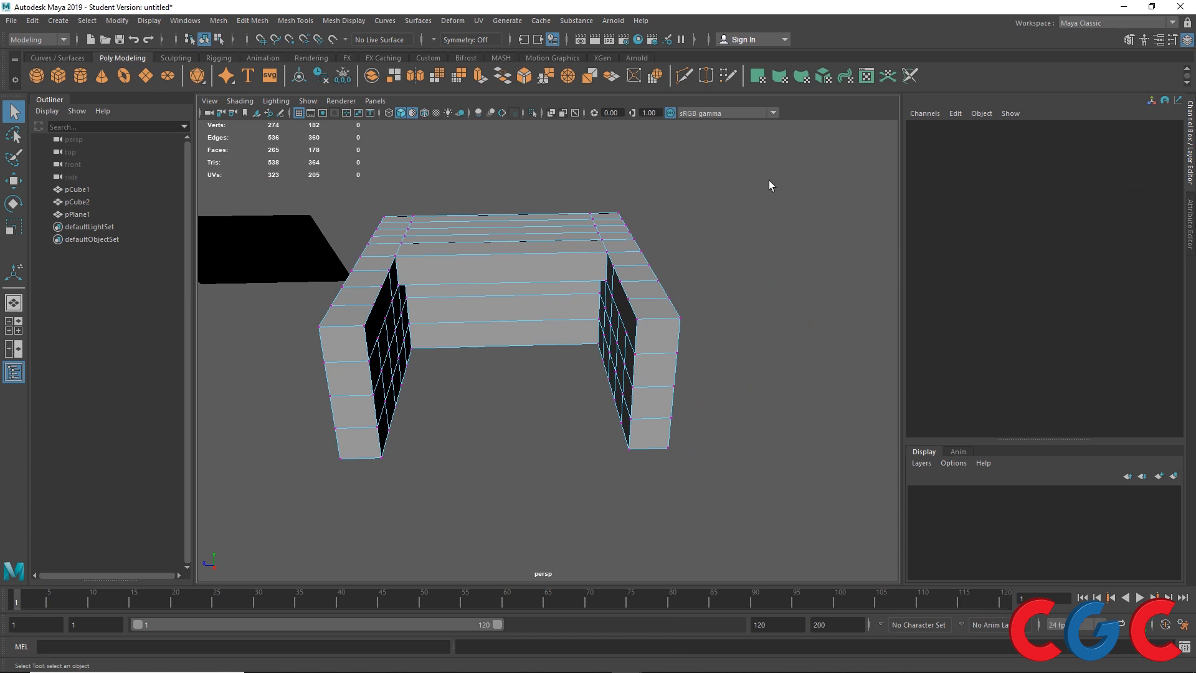
left_click_drag(768, 181, 547, 498)
key("w")
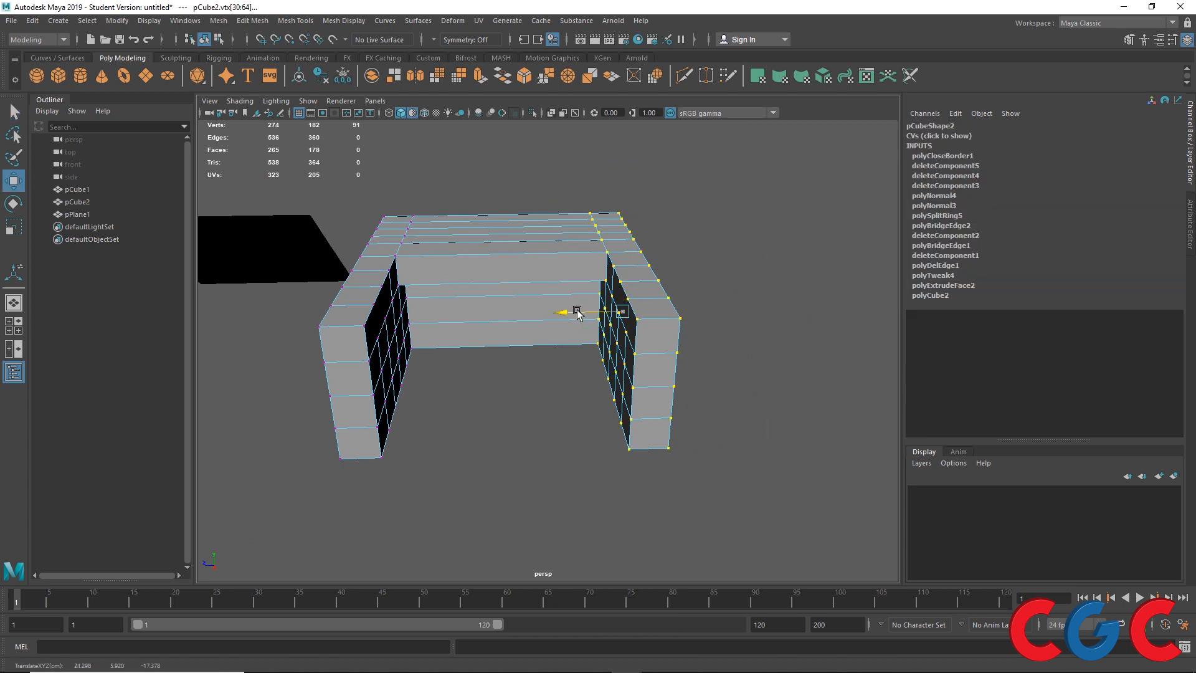
left_click_drag(577, 313, 457, 315)
- Bridge the selected inner face to an inner face of the opposite arm, using Linear path and 0 divisions
right_click_drag(401, 272, 401, 303)
left_click_drag(454, 389, 561, 479, "alt")
left_click(500, 434, "shift")
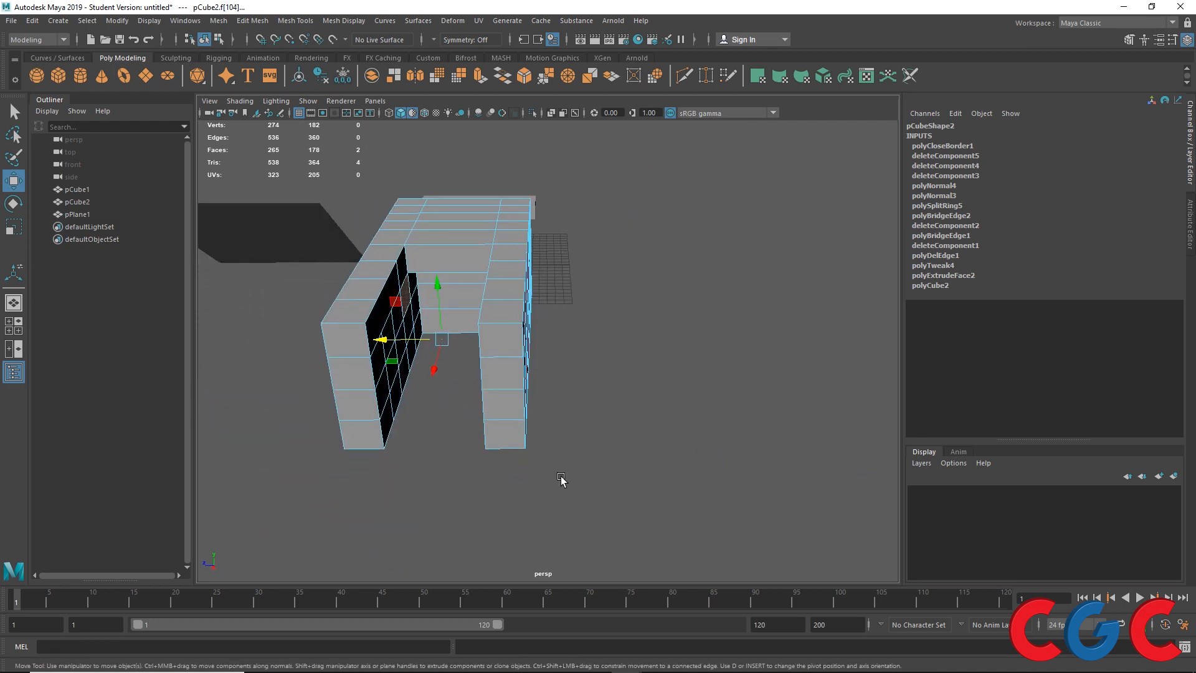
right_click_drag(561, 476, 615, 552, "shift")
left_click(936, 287)
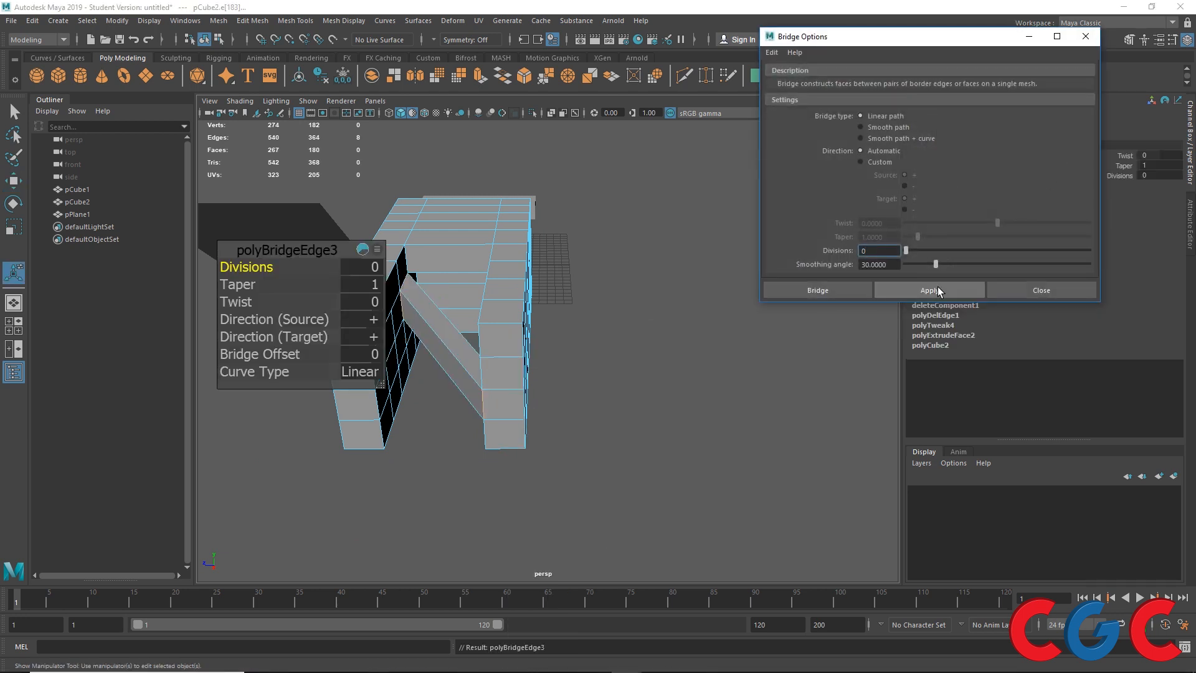
- Set the new bridge's curve type to Blend and its divisions to 18
left_click_drag(657, 316, 716, 395, "alt")
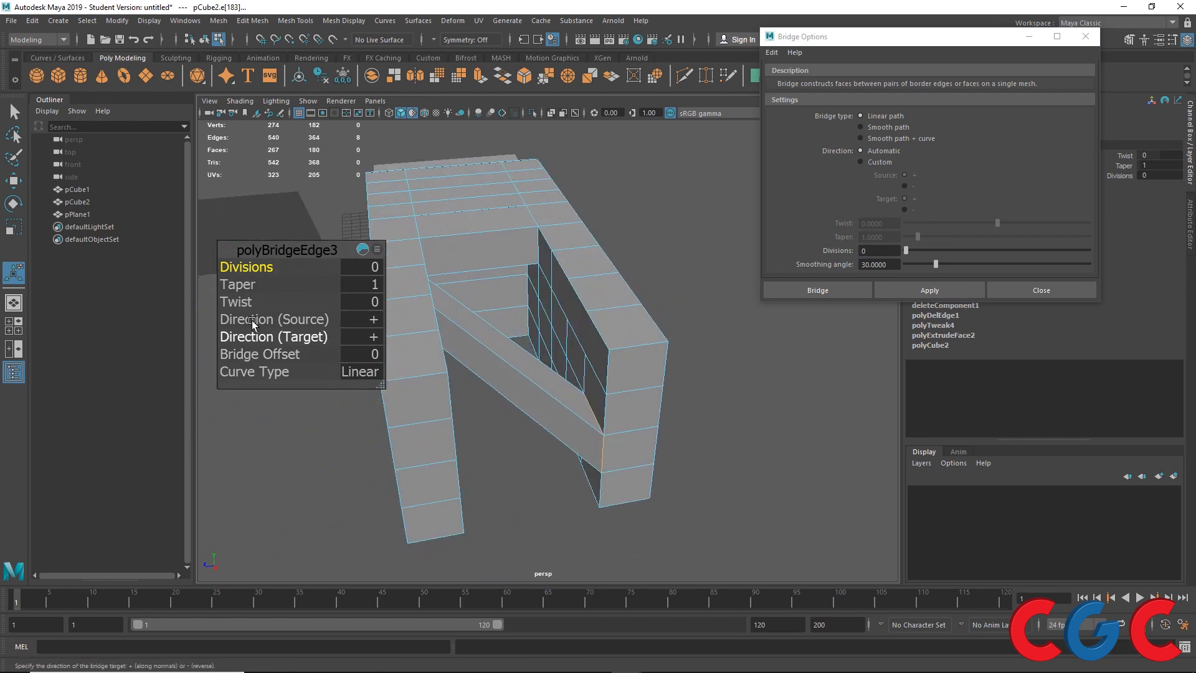
left_click(351, 372)
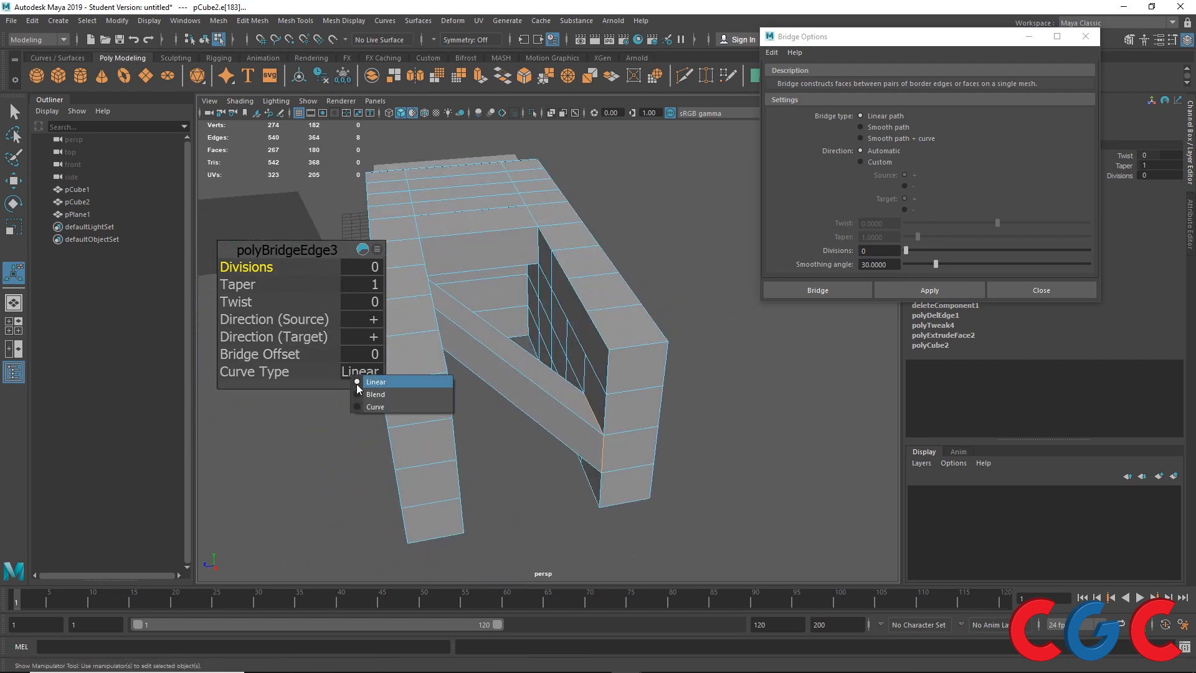
left_click(359, 395)
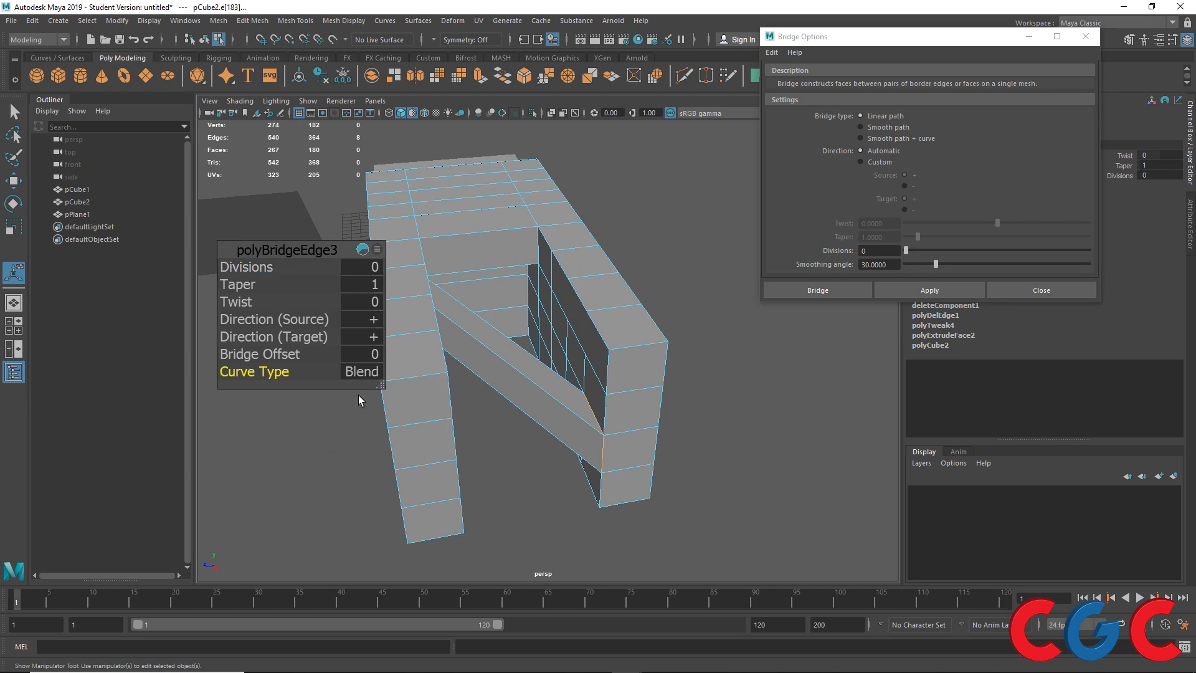
left_click_drag(475, 405, 477, 302, "alt")
scroll(476, 302, "up", 3)
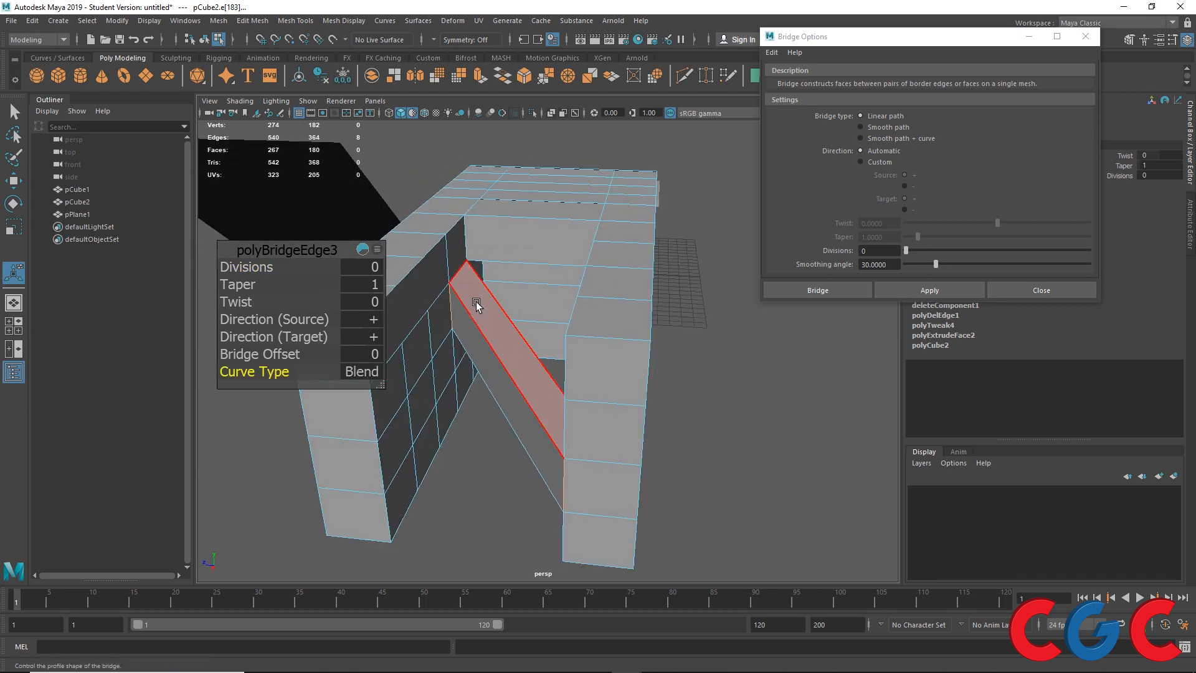
middle_click_drag(477, 302, 517, 359, "alt")
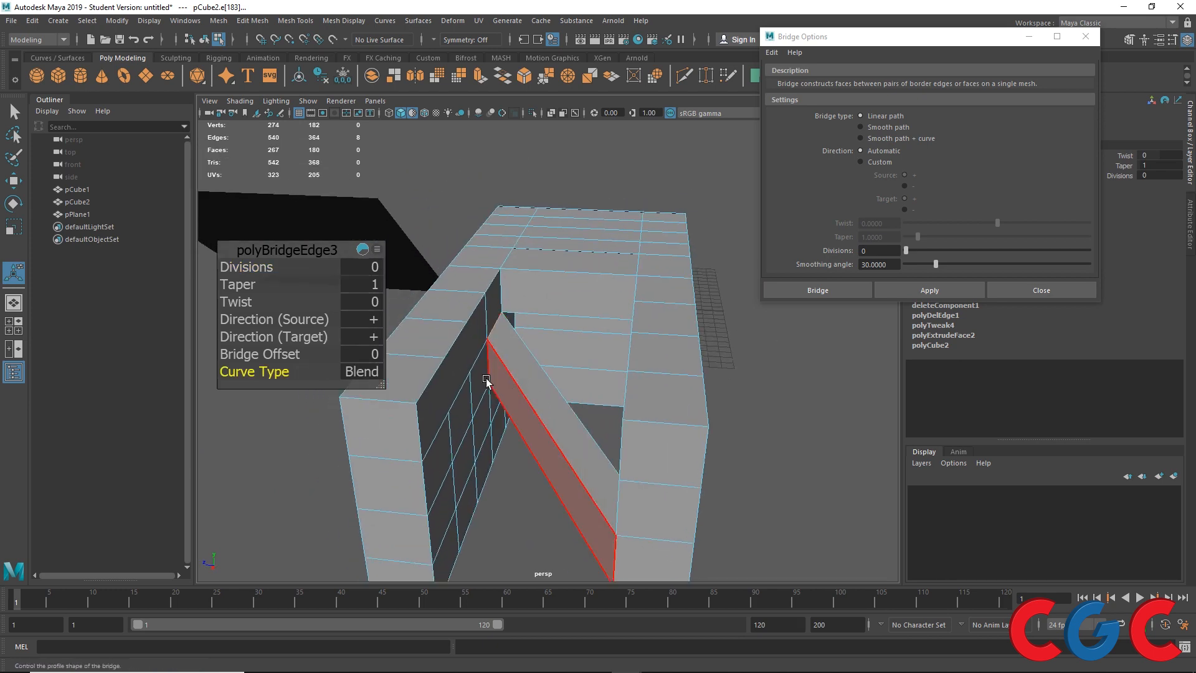
left_click(257, 267)
middle_click_drag(257, 269, 369, 269)
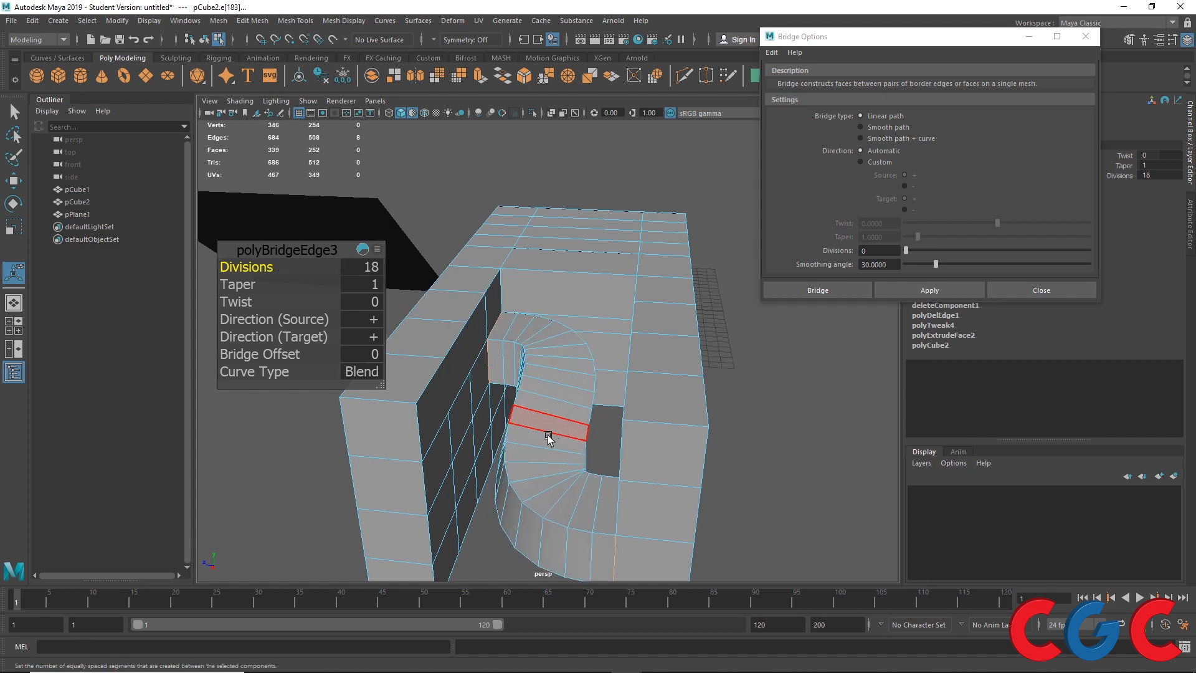
- Set the S-shaped bridge's curve type to Linear and view the straight connection between the arms
left_click(373, 371)
left_click(397, 383)
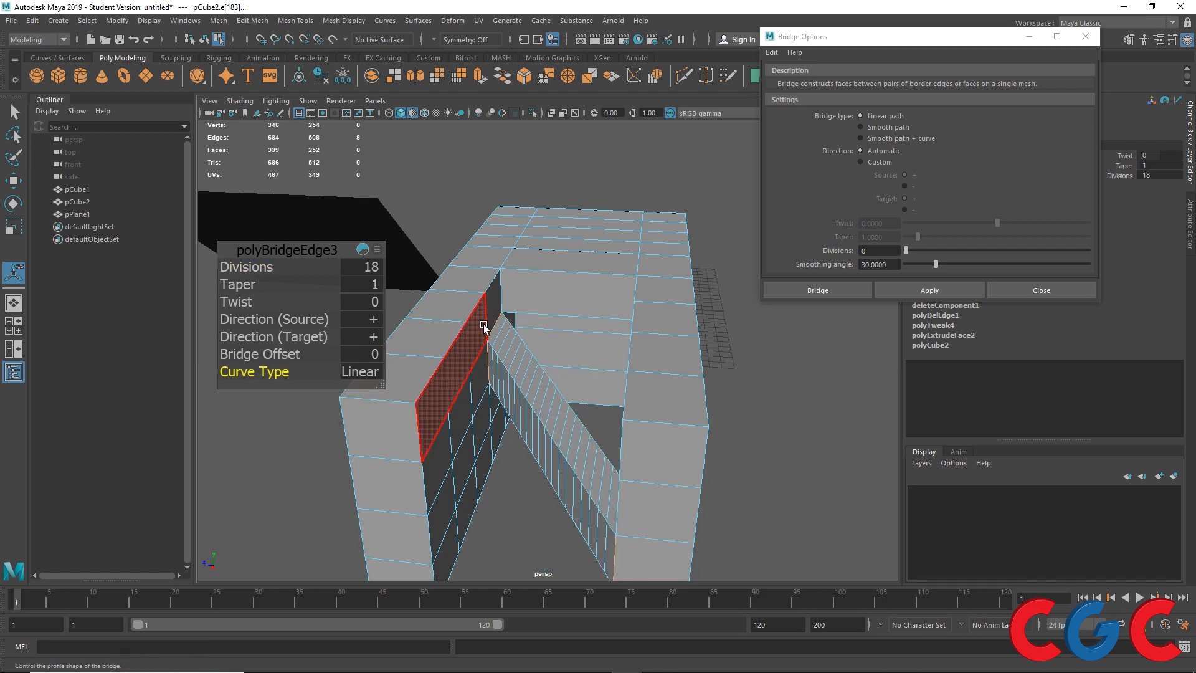
left_click_drag(561, 394, 484, 272, "alt")
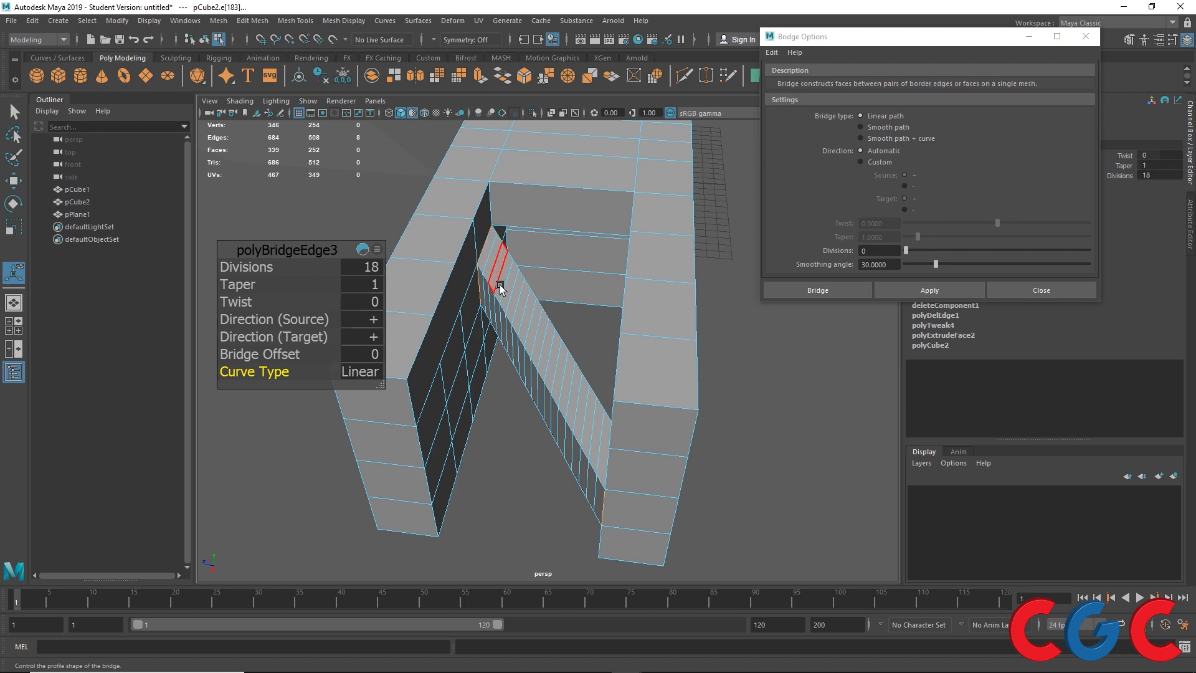
left_click_drag(509, 315, 523, 227, "alt")
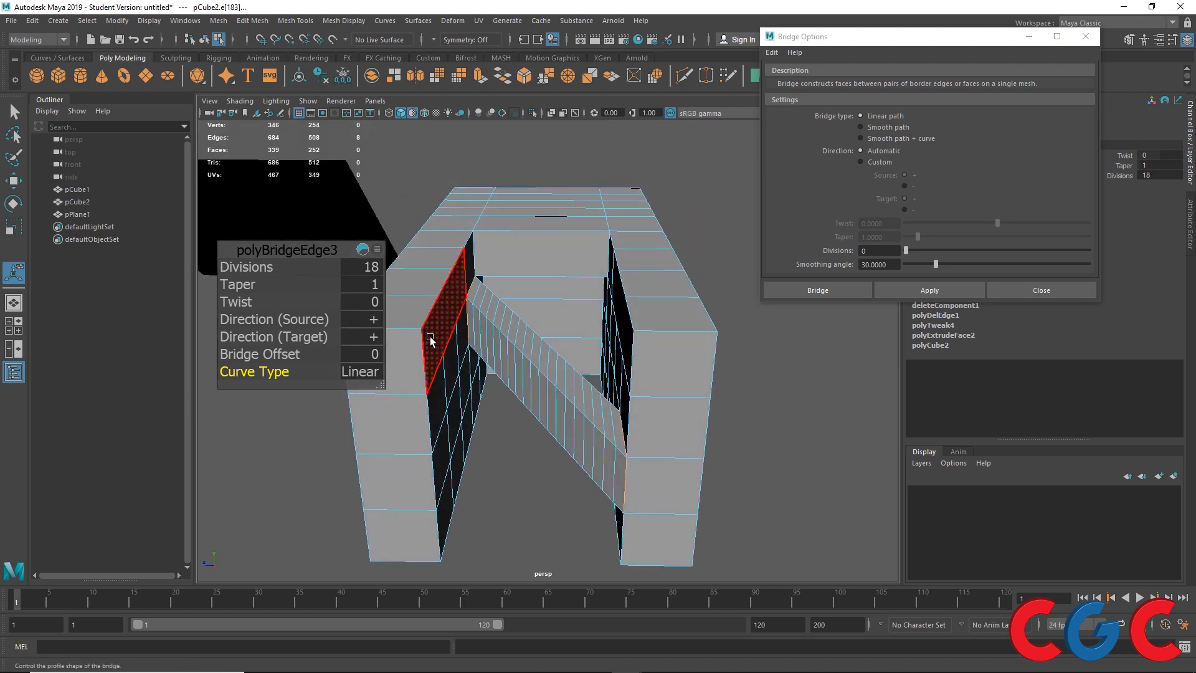
- Set the bridge's curve type back to Blend and examine its inner bend up close
left_click(364, 372)
left_click(375, 394)
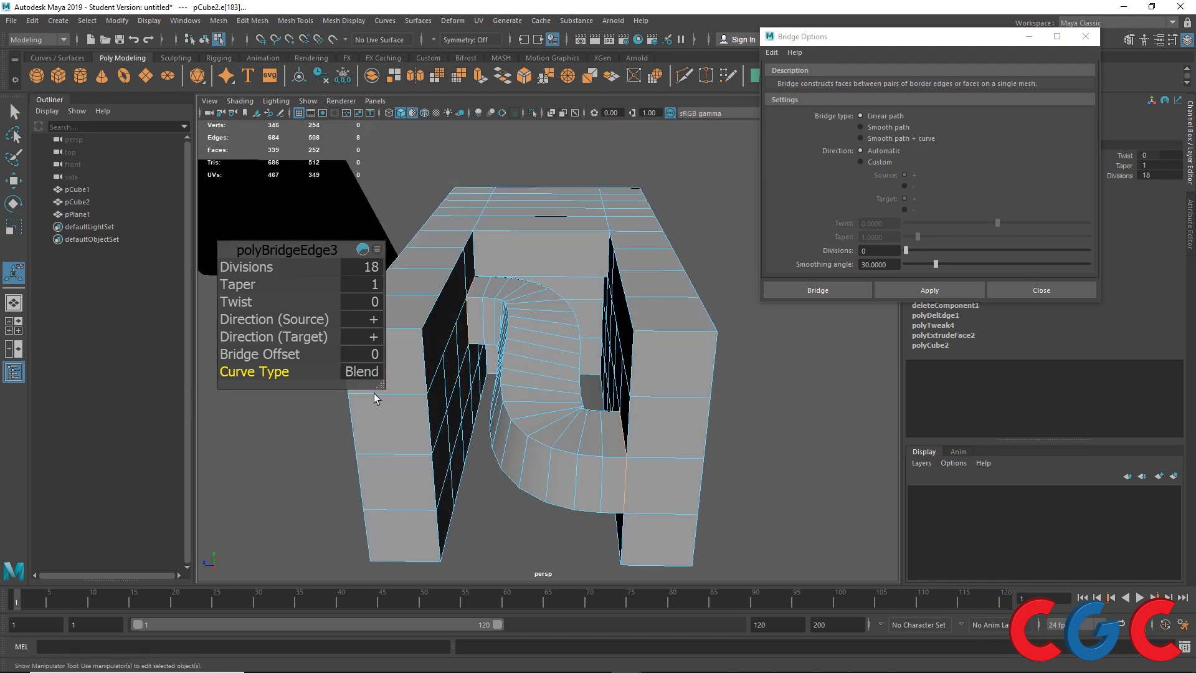
left_click_drag(374, 393, 521, 459, "alt")
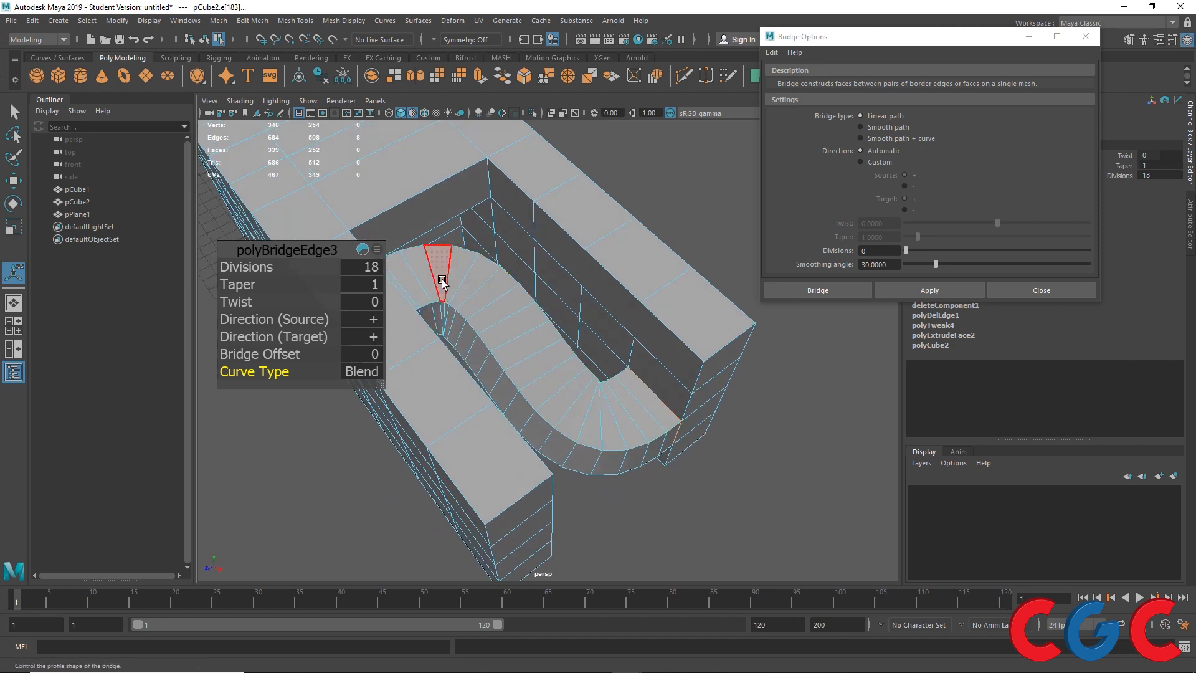
left_click_drag(571, 397, 515, 339, "alt")
scroll(490, 366, "up", 5)
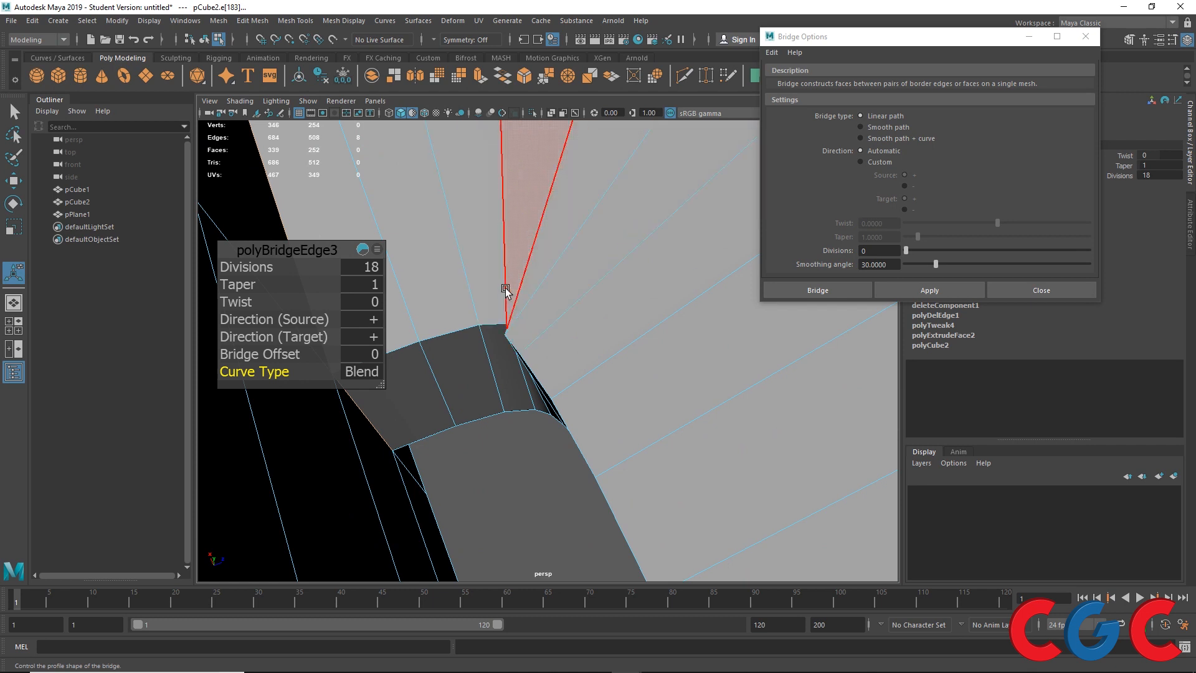
- Reduce the S-shaped bridge to 7 divisions and check its coarser bends against the arm
left_click_drag(268, 268, 195, 262)
scroll(569, 331, "down", 8)
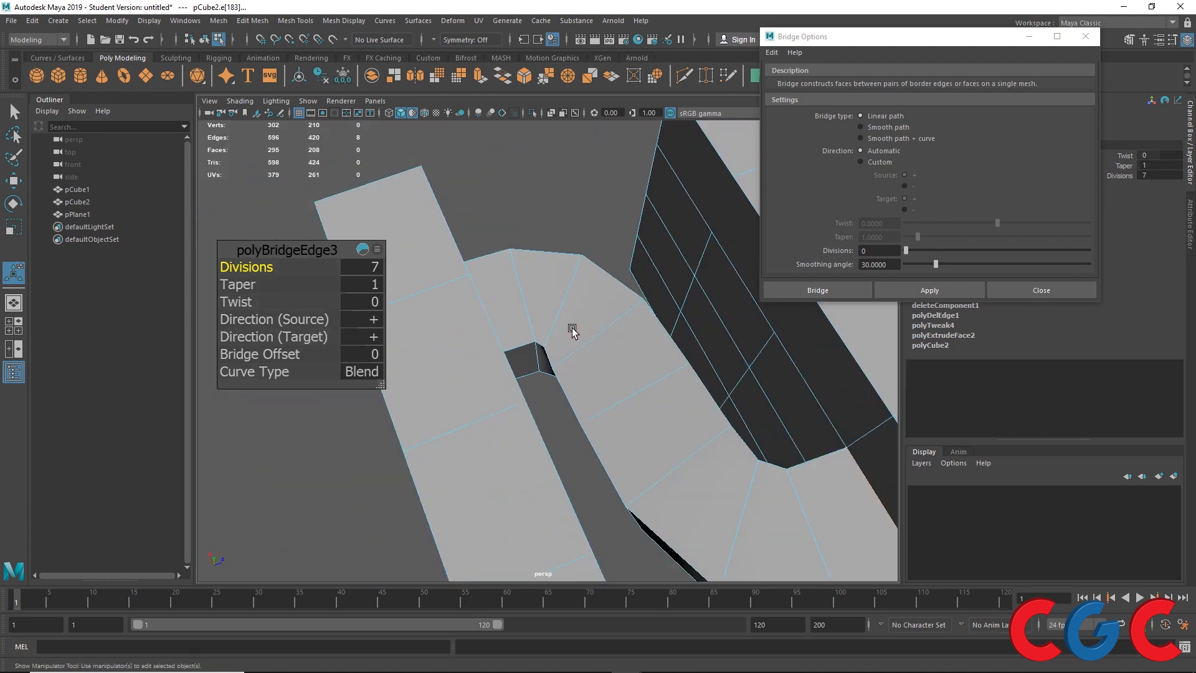
left_click_drag(670, 399, 612, 344, "alt")
scroll(467, 276, "up", 5)
middle_click_drag(459, 277, 652, 338, "alt")
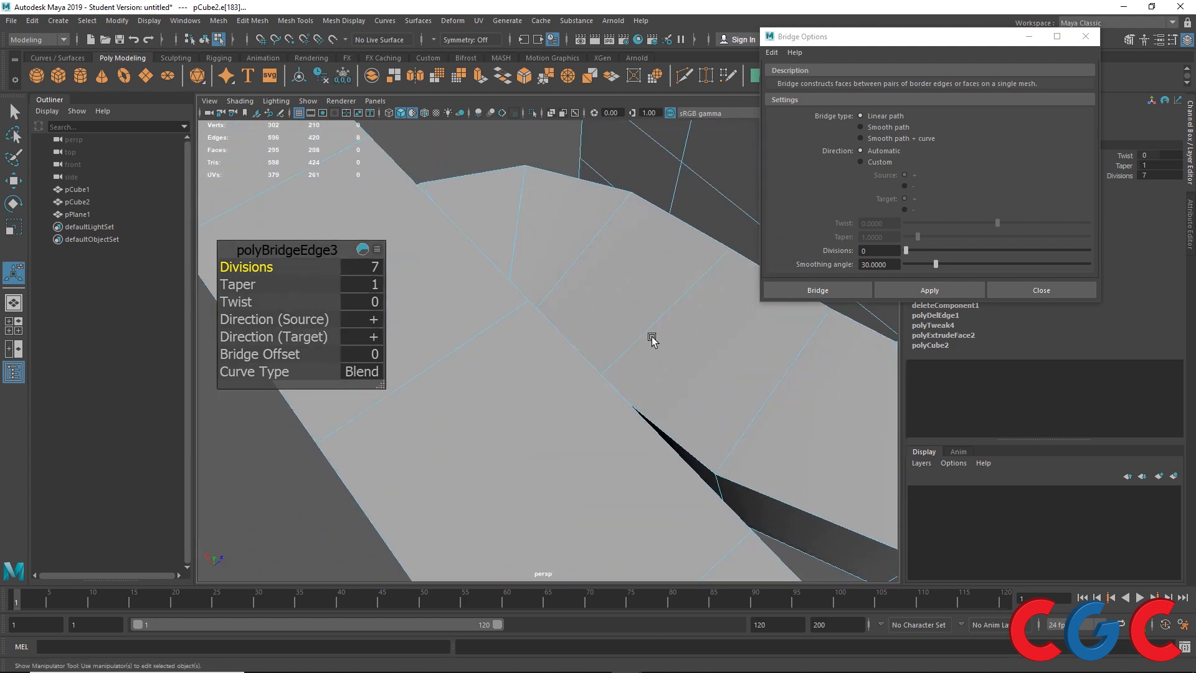
left_click_drag(710, 323, 515, 323, "alt")
- Set the S-shaped bridge's divisions to 28 and its taper to 0.8
left_click_drag(261, 267, 385, 261)
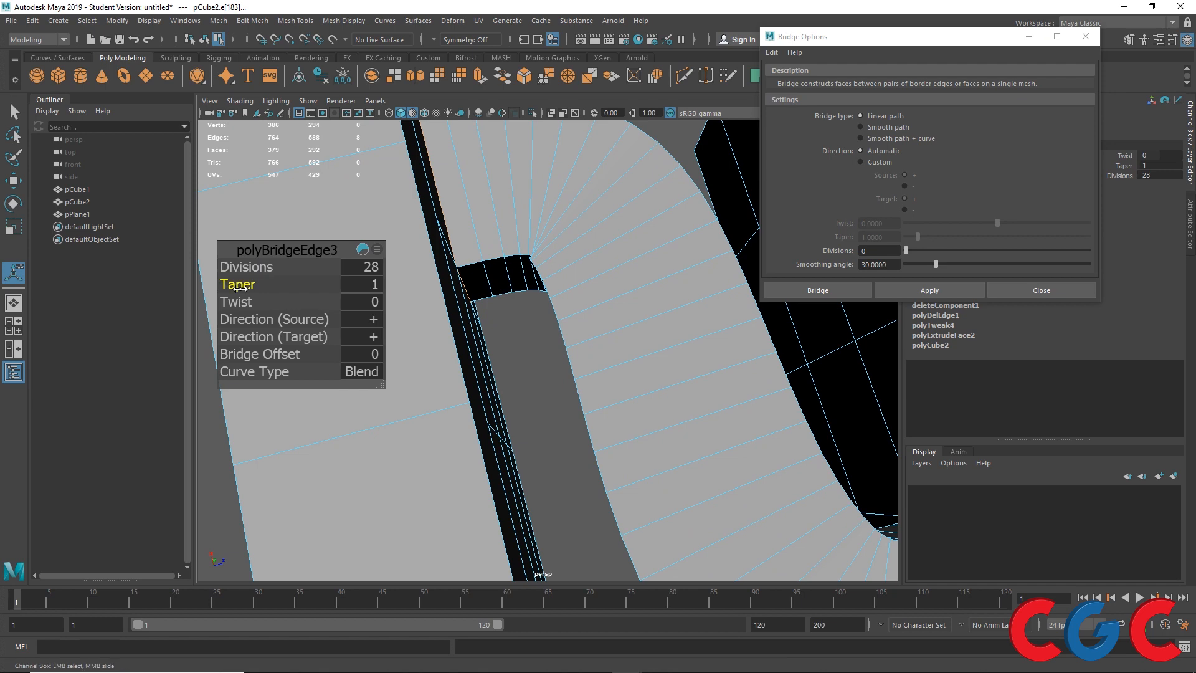
left_click_drag(240, 288, 240, 287)
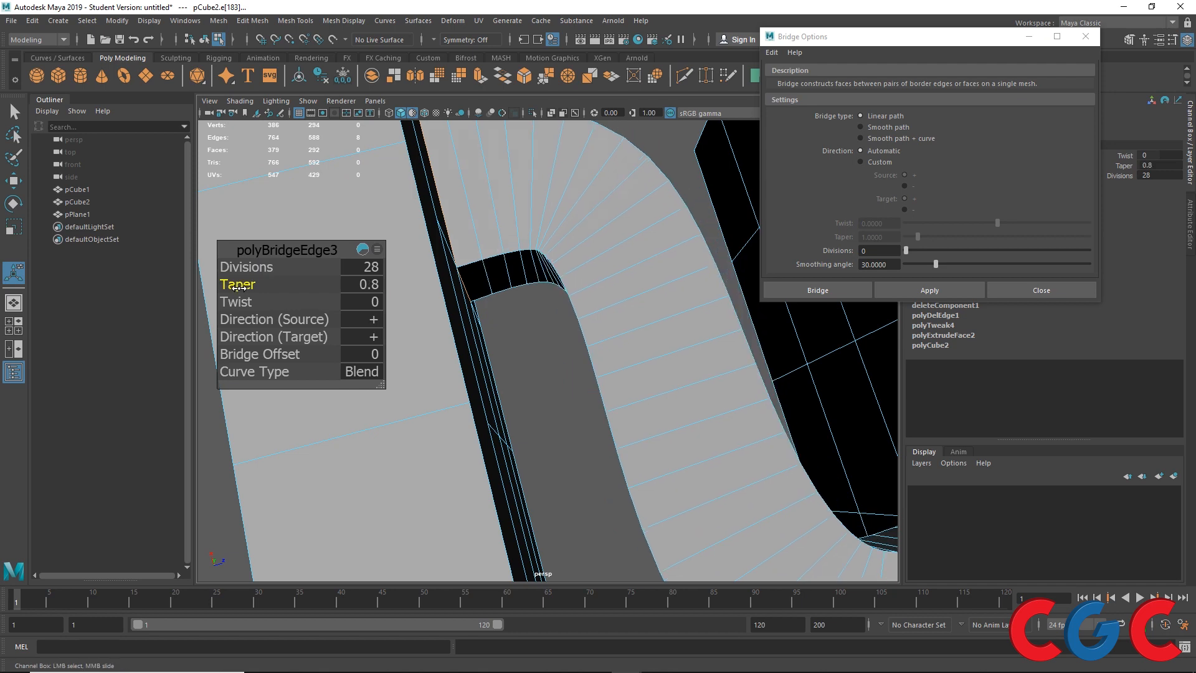
left_click_drag(474, 280, 317, 325, "alt")
left_click_drag(427, 274, 568, 301, "alt")
- Bridge the lowest front inner faces of the two arms, using Linear path, Automatic direction and 0 divisions
left_click_drag(551, 424, 574, 319, "alt")
left_click(563, 318)
middle_click_drag(709, 409, 594, 455, "alt")
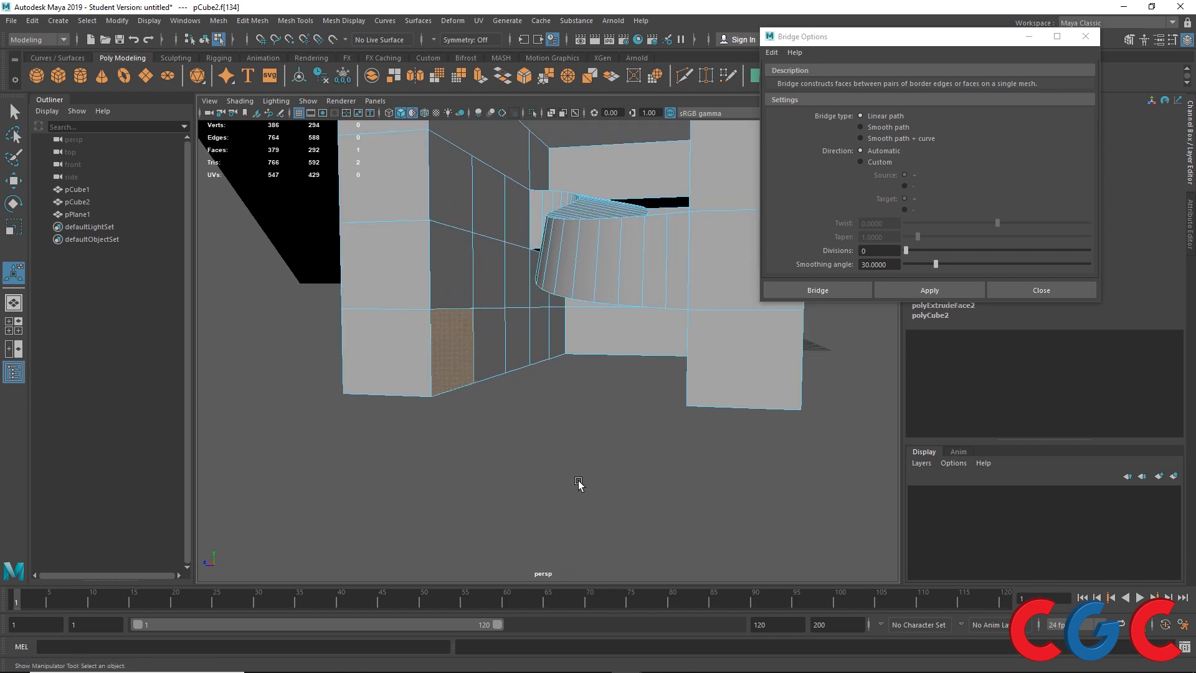
left_click_drag(579, 484, 657, 425, "alt")
left_click(666, 362, "shift")
left_click_drag(666, 363, 738, 403, "alt")
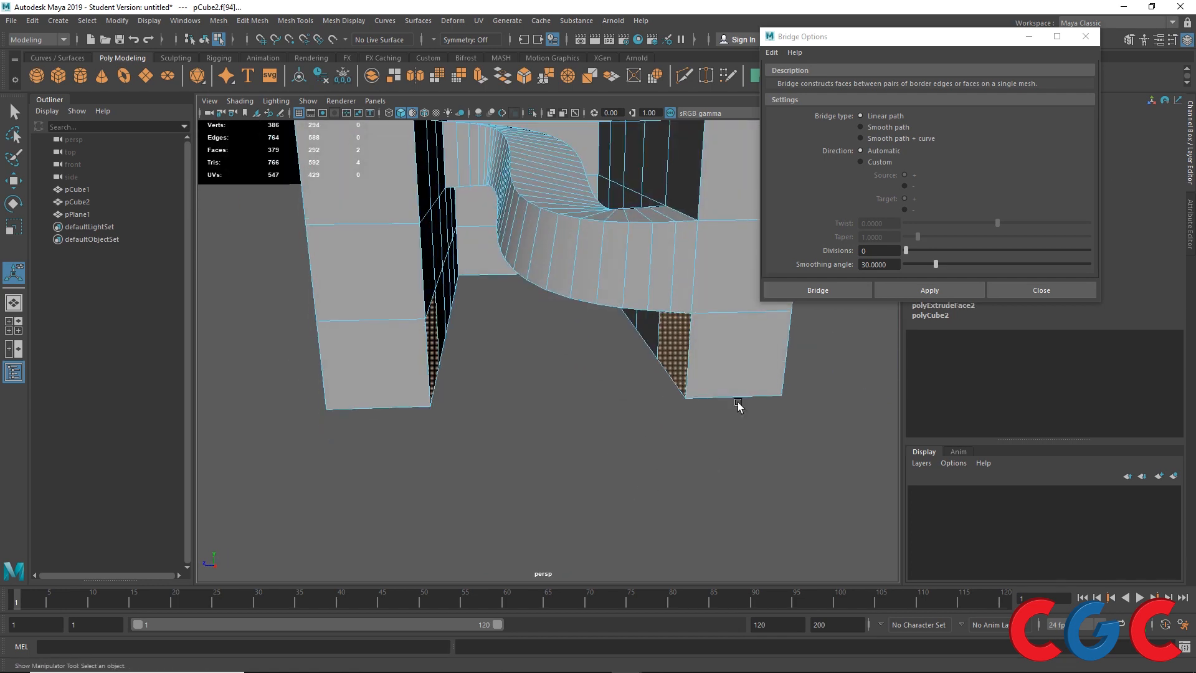
left_click(914, 293)
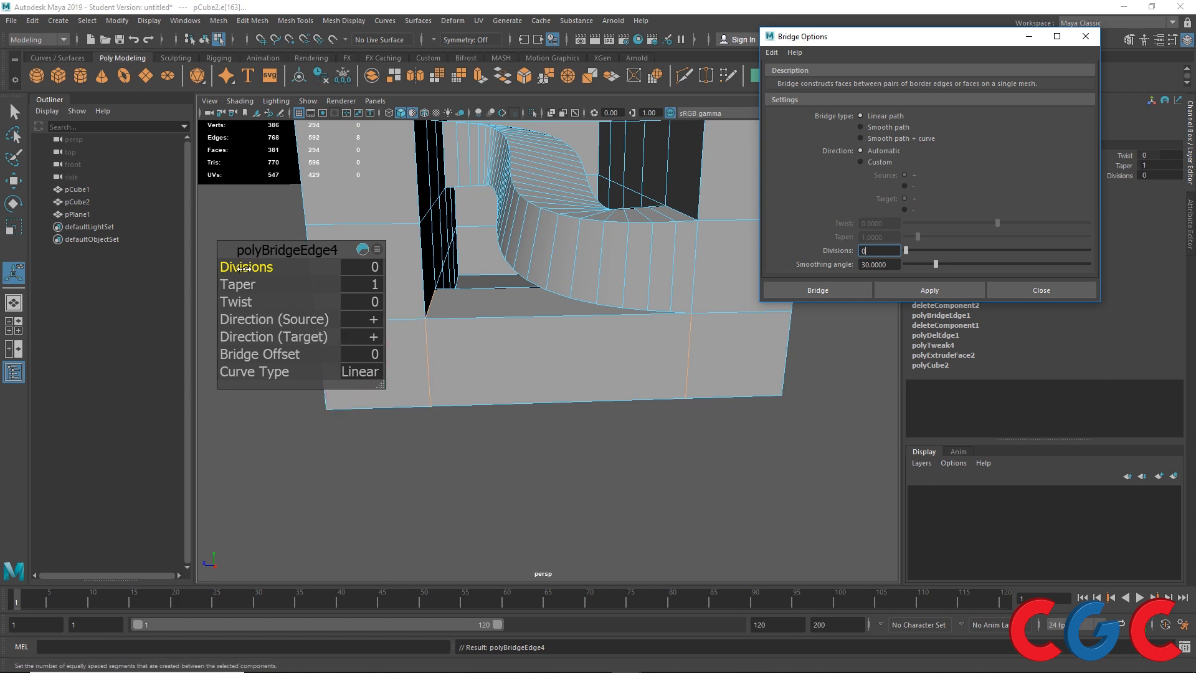
- Set the lower bridge's divisions to 6 and its taper to 1
mouse_move(245, 268)
left_mouse_down()
mouse_move(277, 269)
mouse_move(233, 285)
left_mouse_up()
left_click(371, 285)
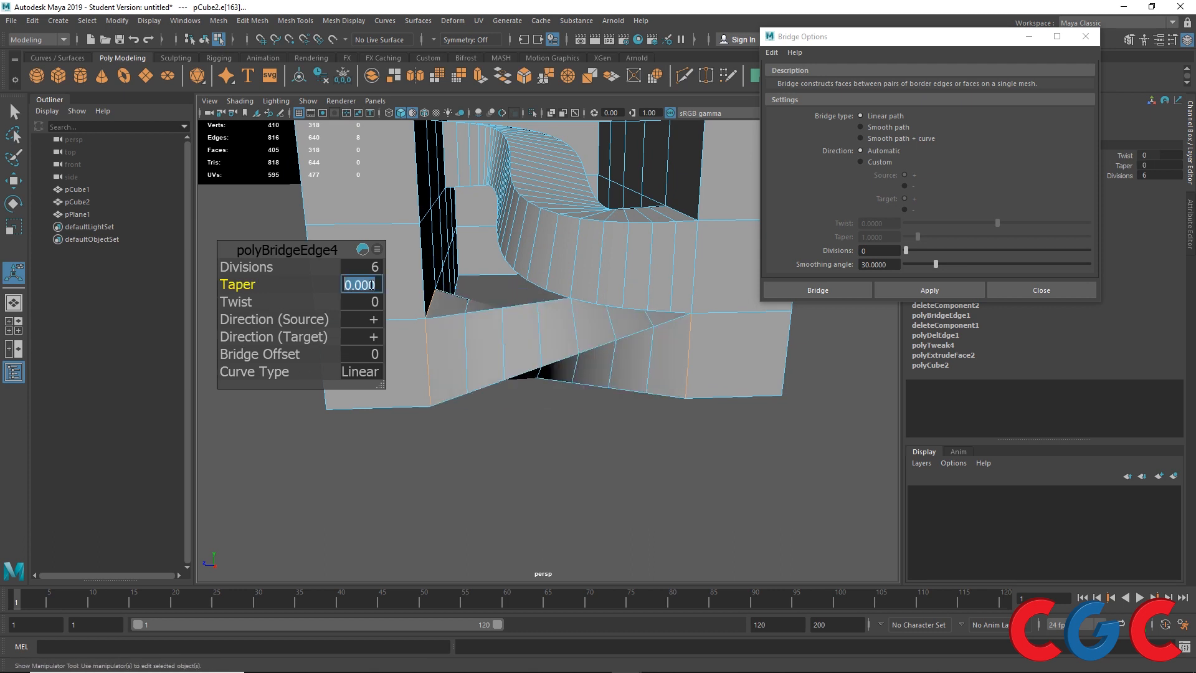
type("1")
key("Return")
- Set the lower bridge's curve type to Blend and its taper to 0.5, and inspect its narrowed middle
left_click(361, 372)
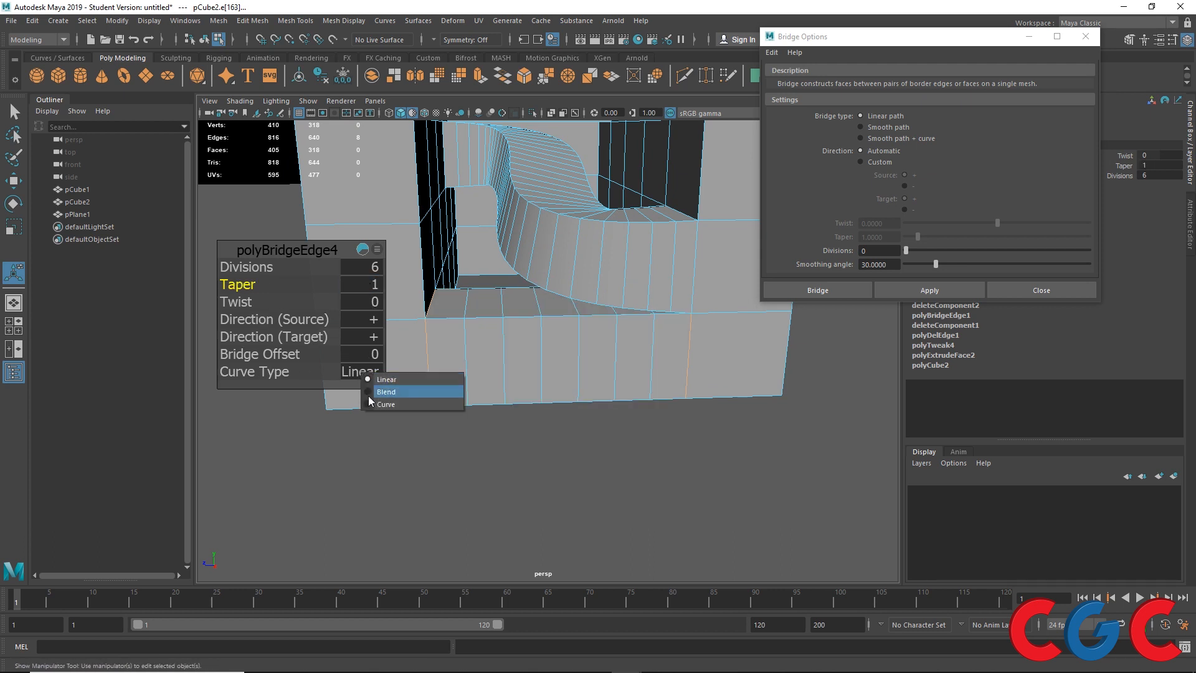
left_click(370, 390)
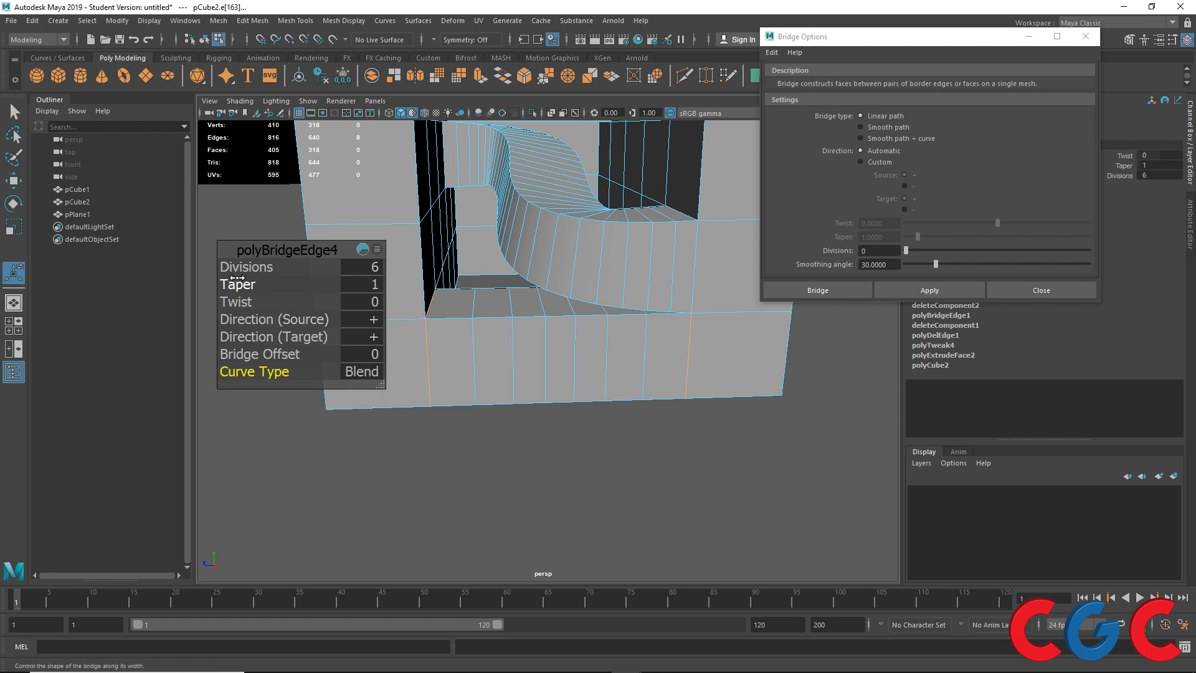
left_click_drag(231, 283, 232, 283)
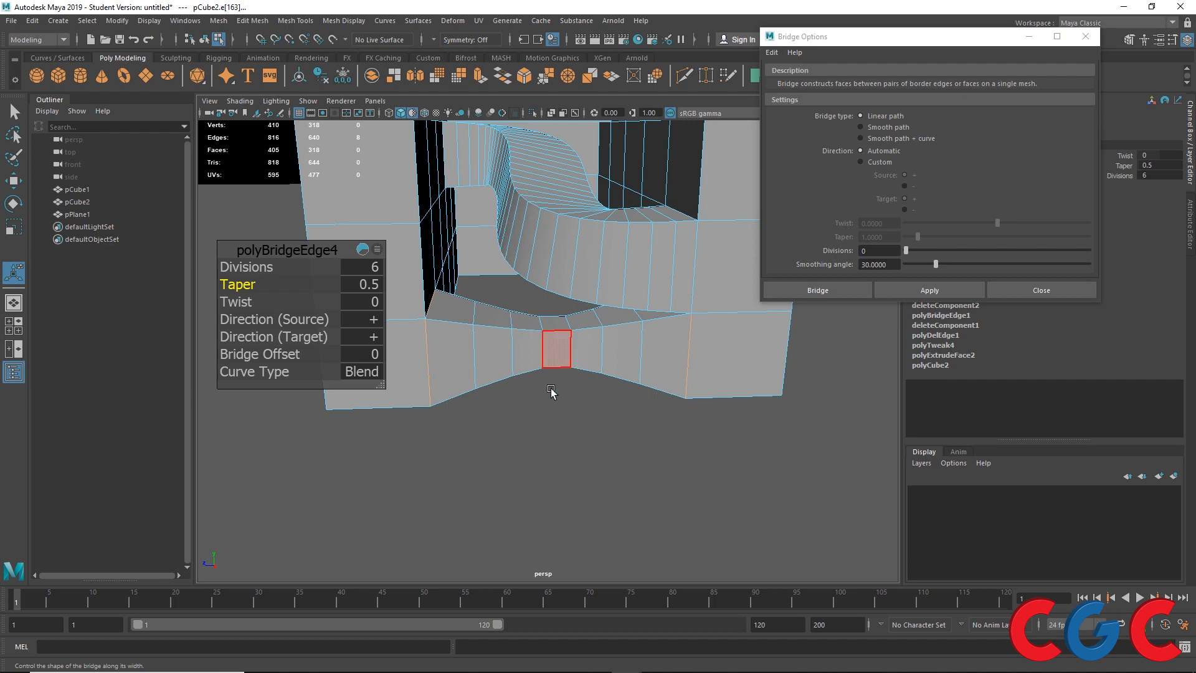
left_click_drag(572, 419, 527, 475, "alt")
middle_click_drag(560, 258, 464, 509, "alt")
middle_click_drag(498, 399, 516, 272, "alt")
scroll(516, 273, "down", 5)
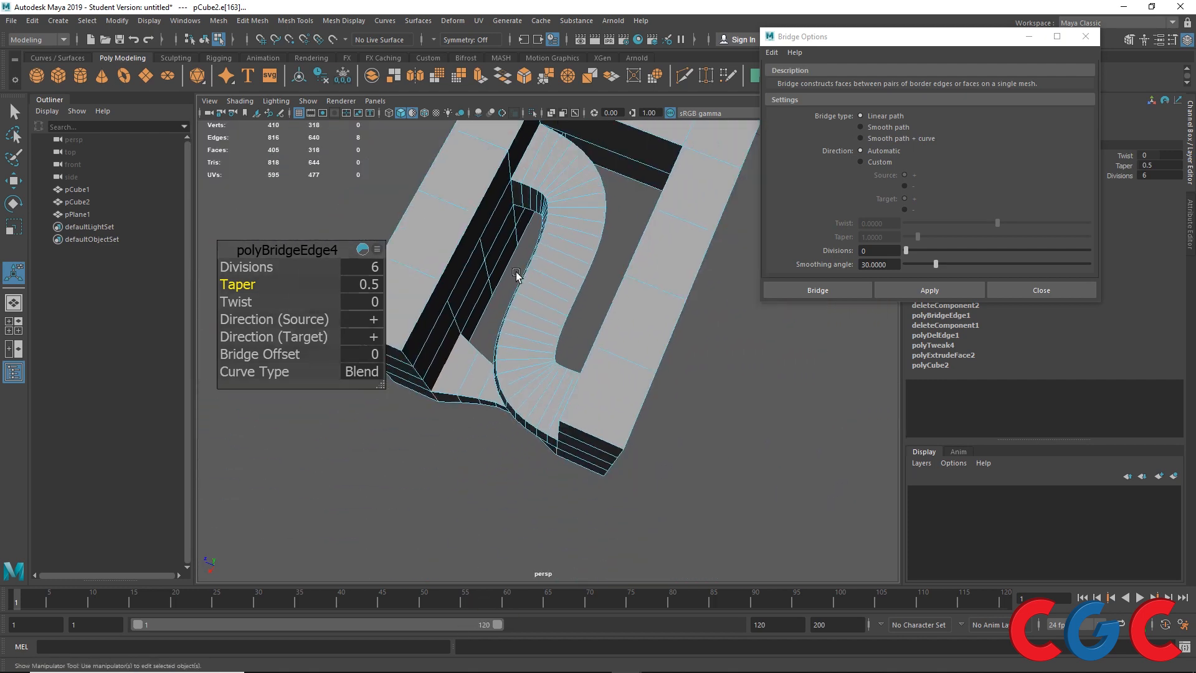
left_click_drag(515, 273, 498, 183, "alt")
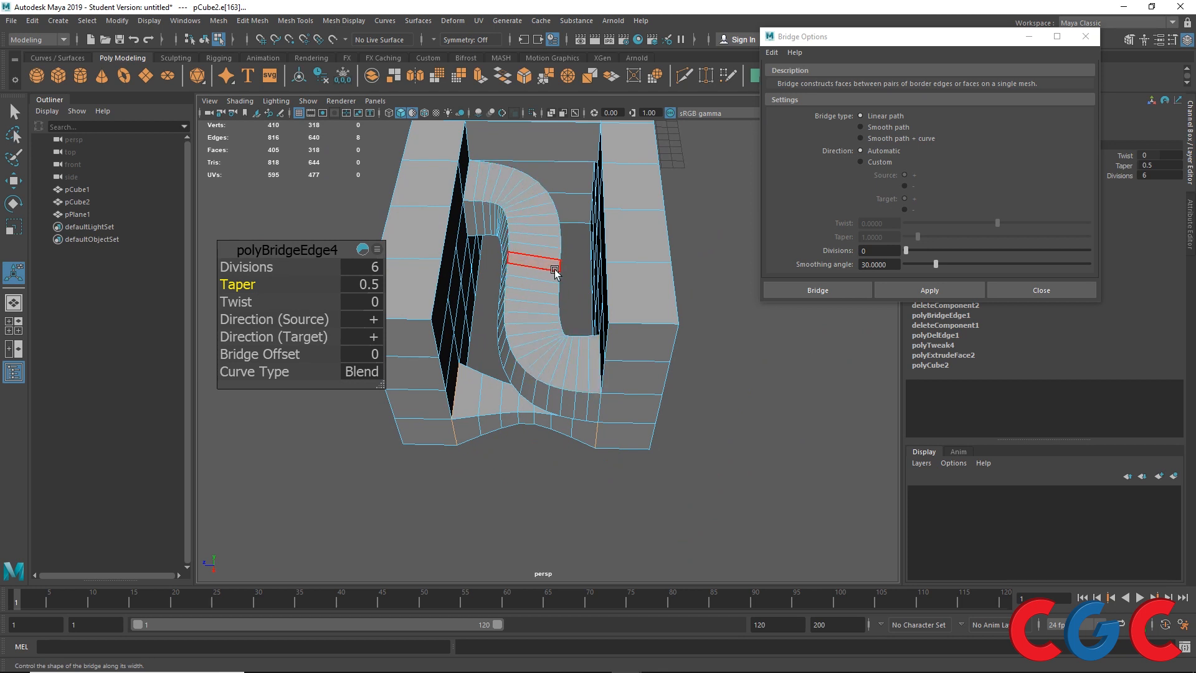
- Set the lower bridge's curve type to Linear and its taper back to 1
left_click(373, 378)
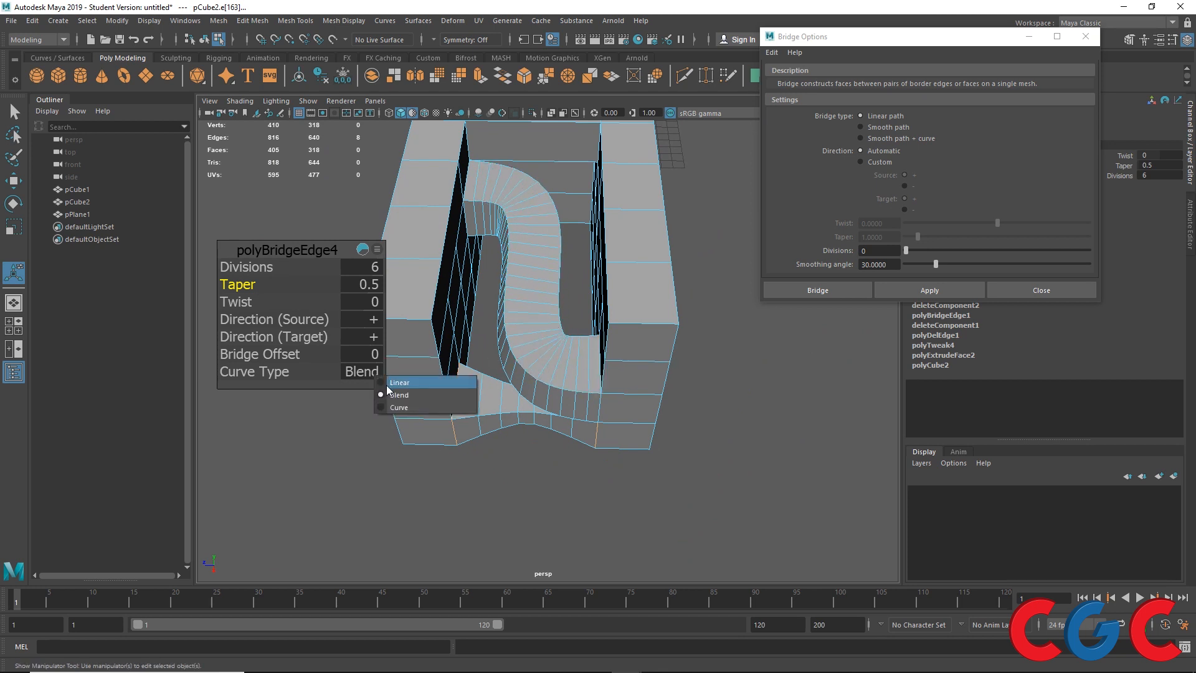
left_click(386, 385)
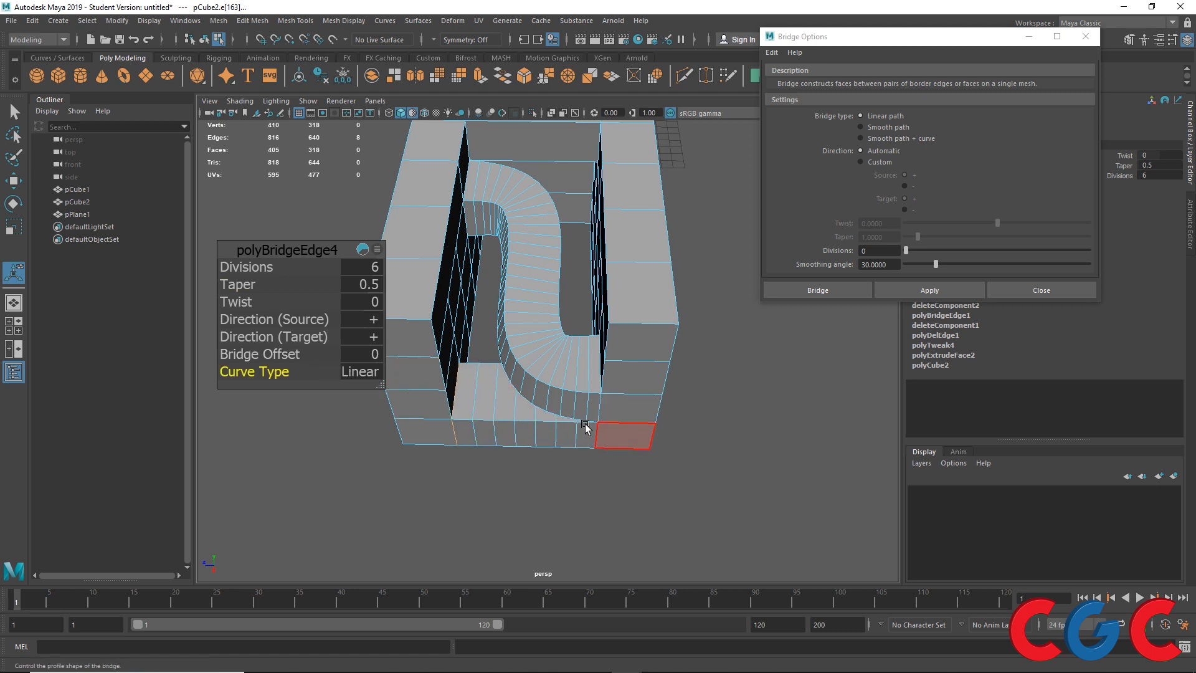
left_click(375, 291)
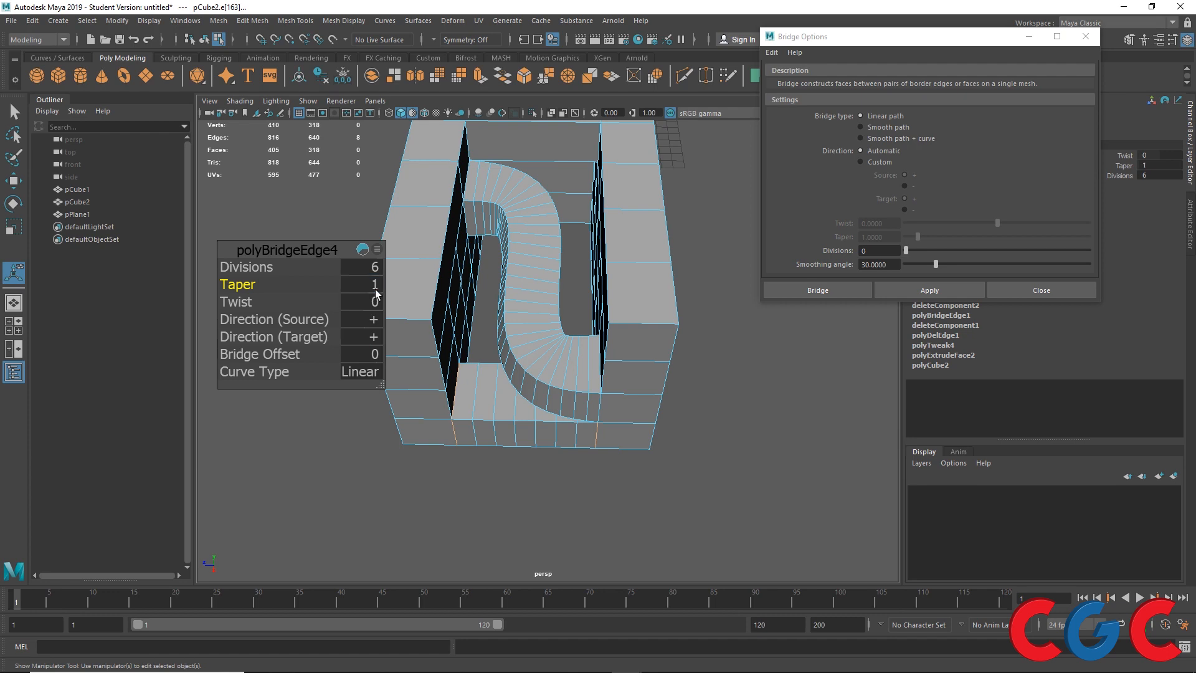
- Set the lower bridge's curve type to Blend, with 9 divisions and a twist of -1.146
left_click(360, 372)
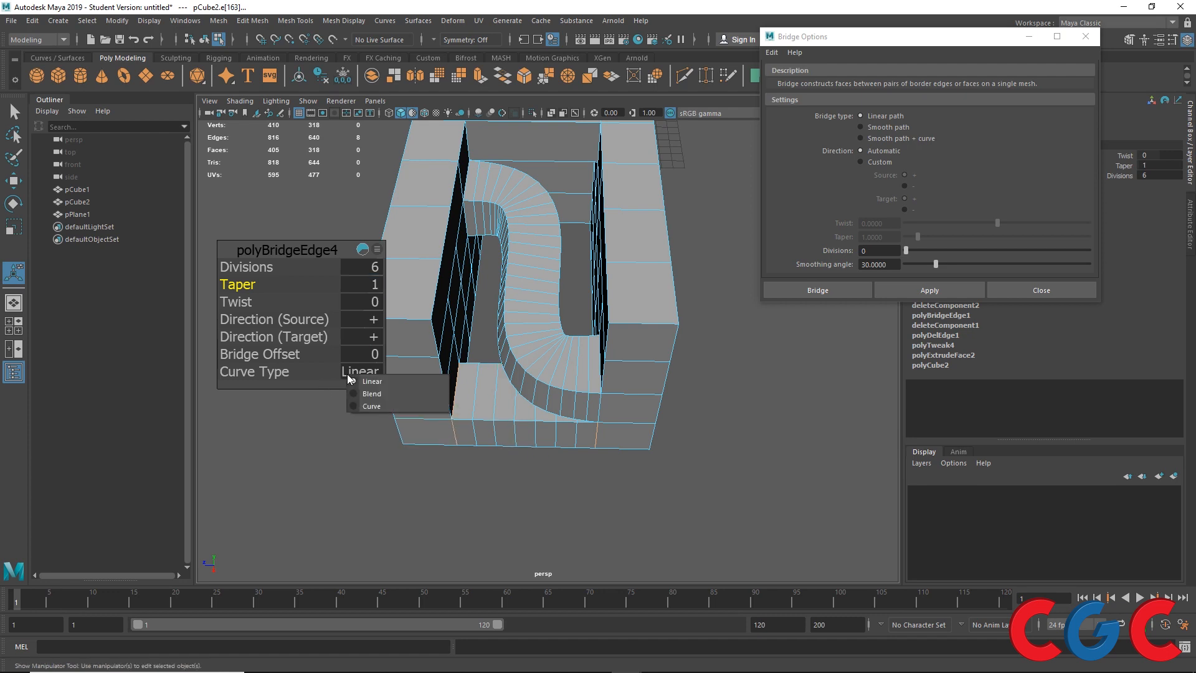
left_click(373, 399)
mouse_move(380, 411)
left_mouse_down("alt")
mouse_move(403, 447)
mouse_move(374, 398)
left_mouse_up("alt")
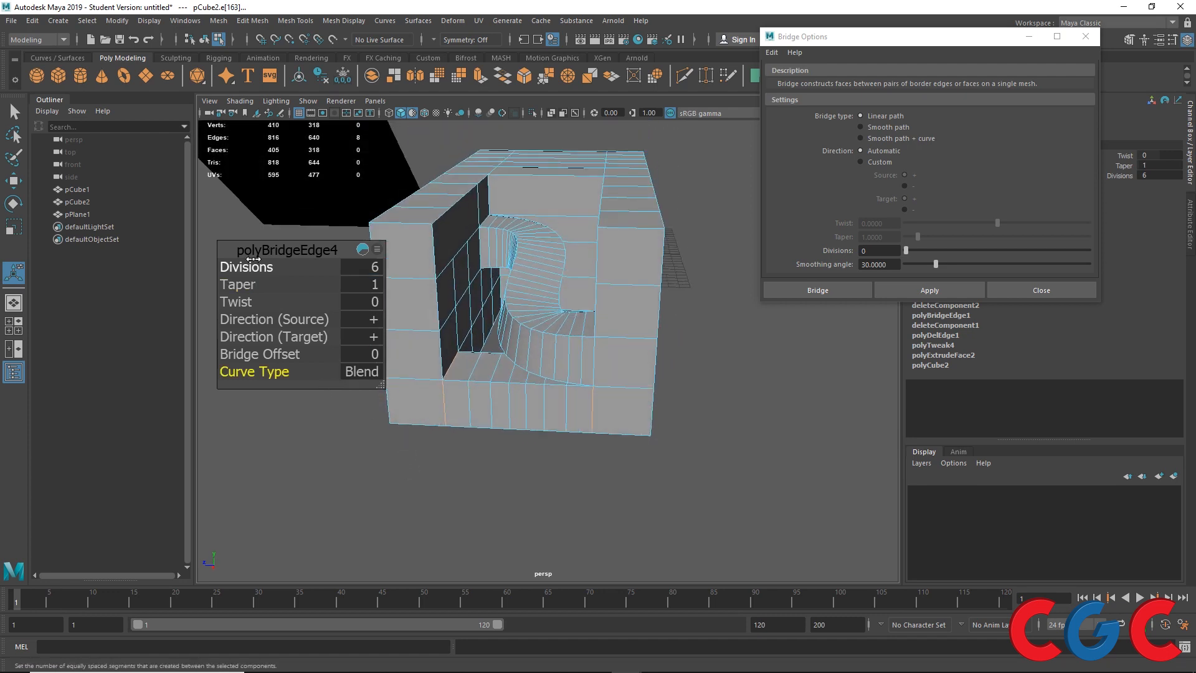
left_click_drag(242, 267, 245, 302)
left_click_drag(240, 301, 513, 403)
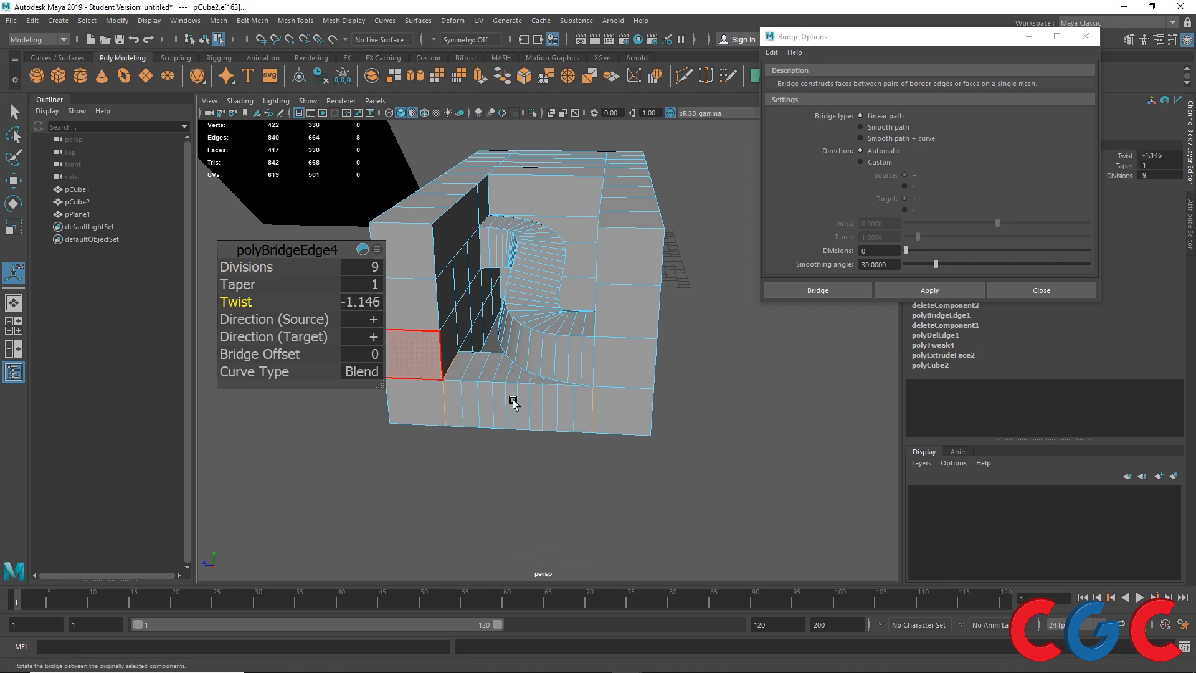
- Examine how the twist affects the lower bridge between the arms from several angles
scroll(504, 399, "up", 5)
left_click_drag(441, 428, 478, 411, "alt")
scroll(454, 386, "down", 4)
middle_click_drag(477, 392, 486, 468, "alt")
left_click_drag(431, 453, 484, 456, "alt")
middle_click_drag(487, 445, 503, 358, "alt")
scroll(508, 337, "down", 2)
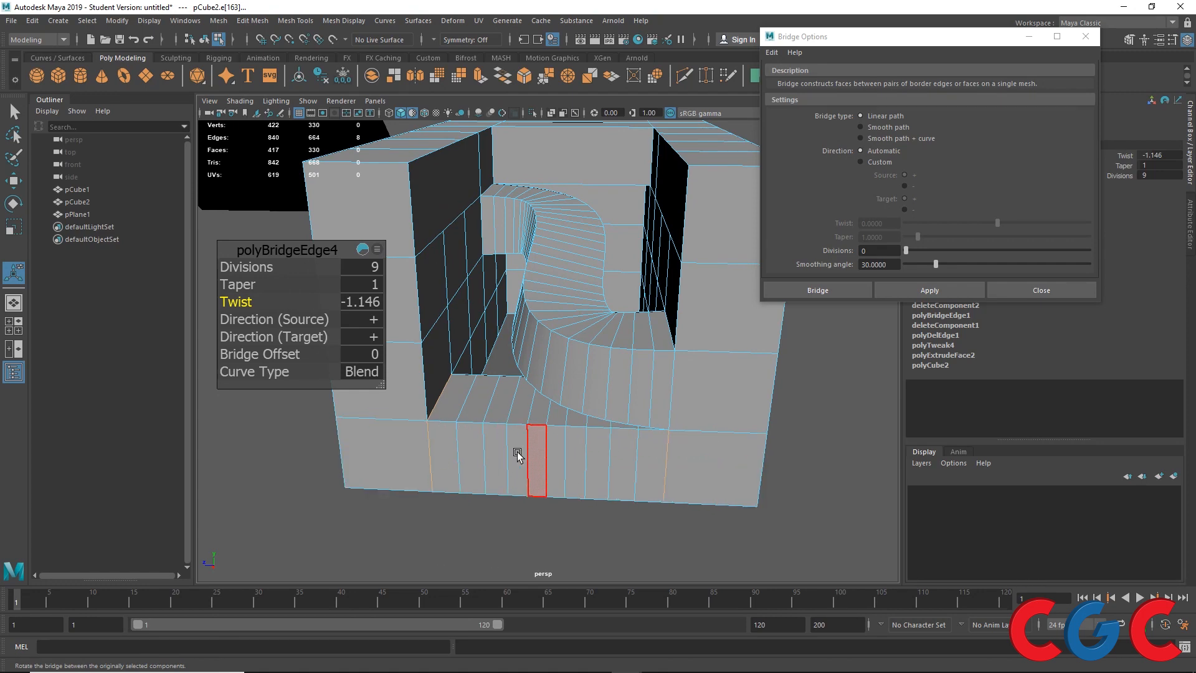
- Extrude two neighbouring top faces on each arm upward by 9.885 units to form two towers
left_click_drag(641, 367, 562, 485, "alt")
left_click_drag(500, 379, 513, 385, "alt")
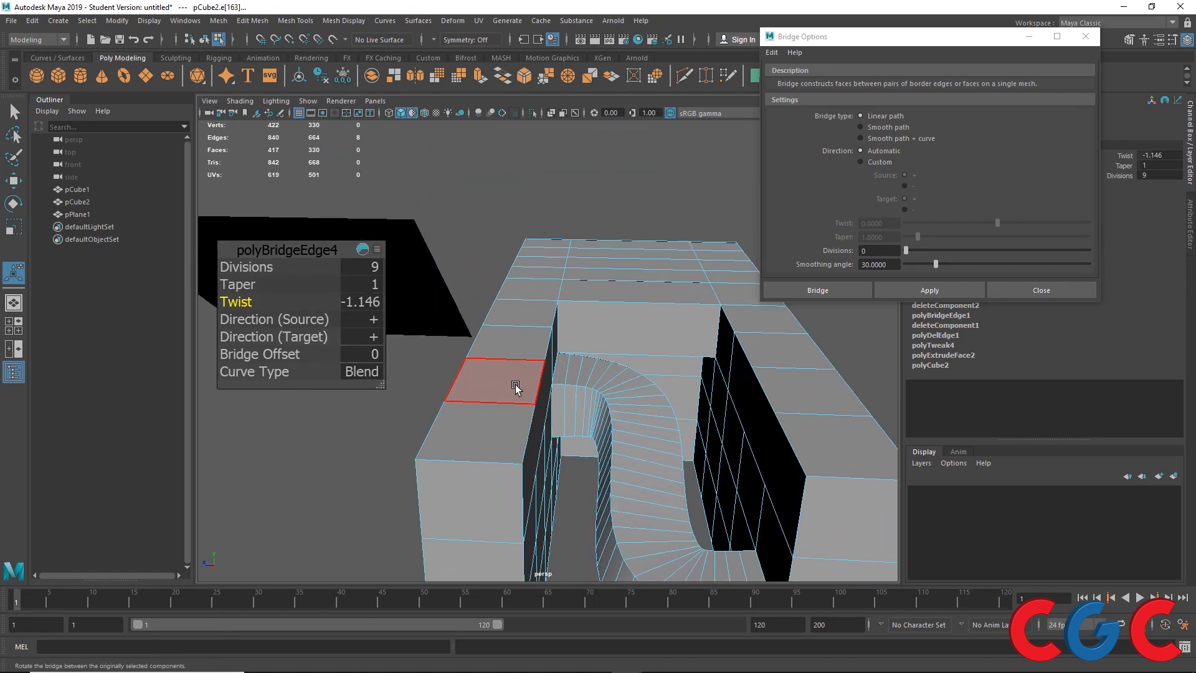
left_click(513, 385)
left_click(530, 342, "shift")
left_click(803, 353, "shift")
left_click(801, 399, "shift")
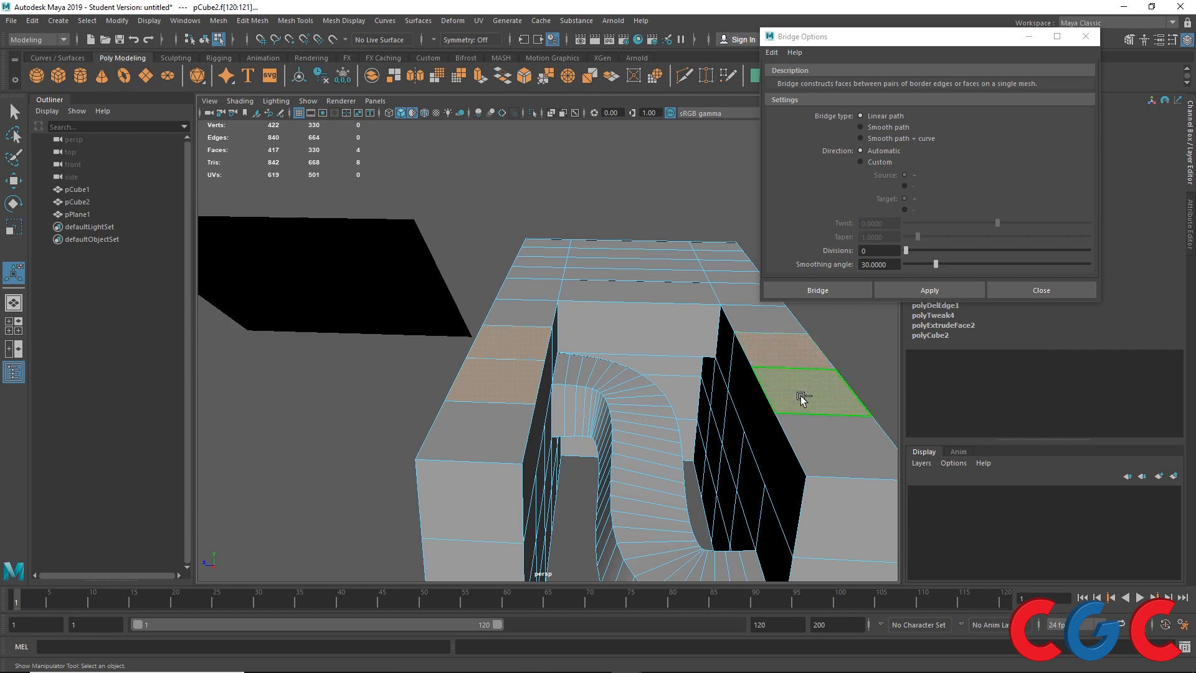
key("ctrl+e")
left_click_drag(787, 309, 825, 66)
left_click_drag(606, 361, 473, 476, "alt")
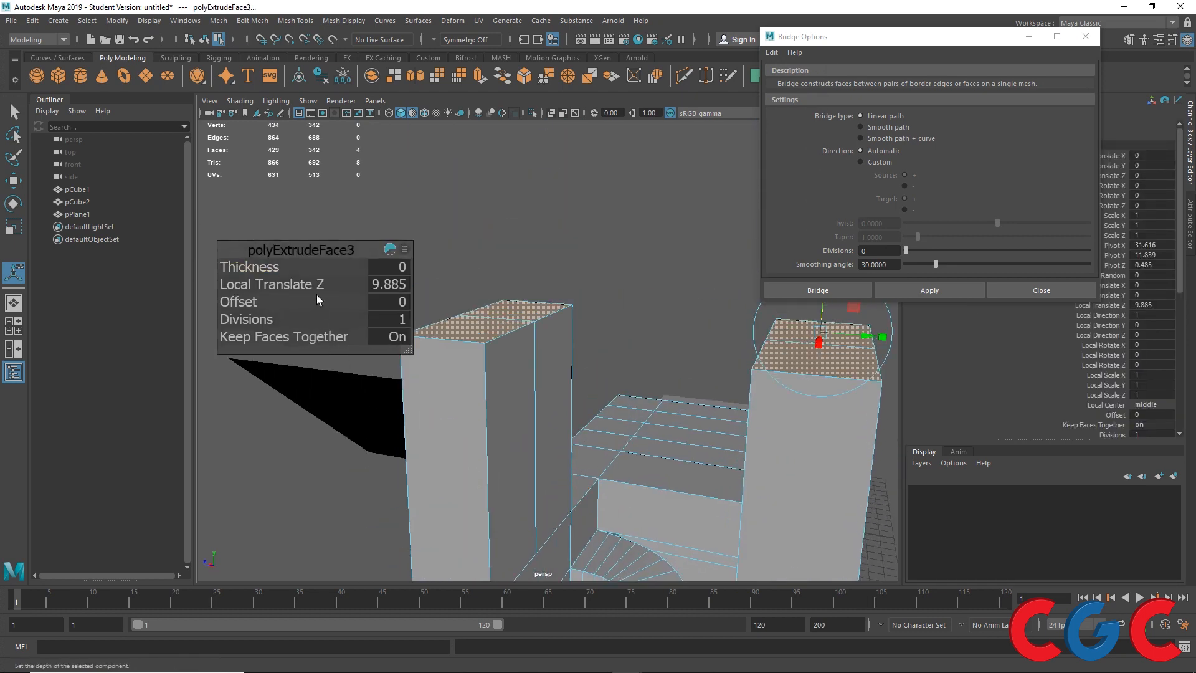
- Set the tower extrusion's divisions to 5
left_click_drag(247, 318, 299, 318)
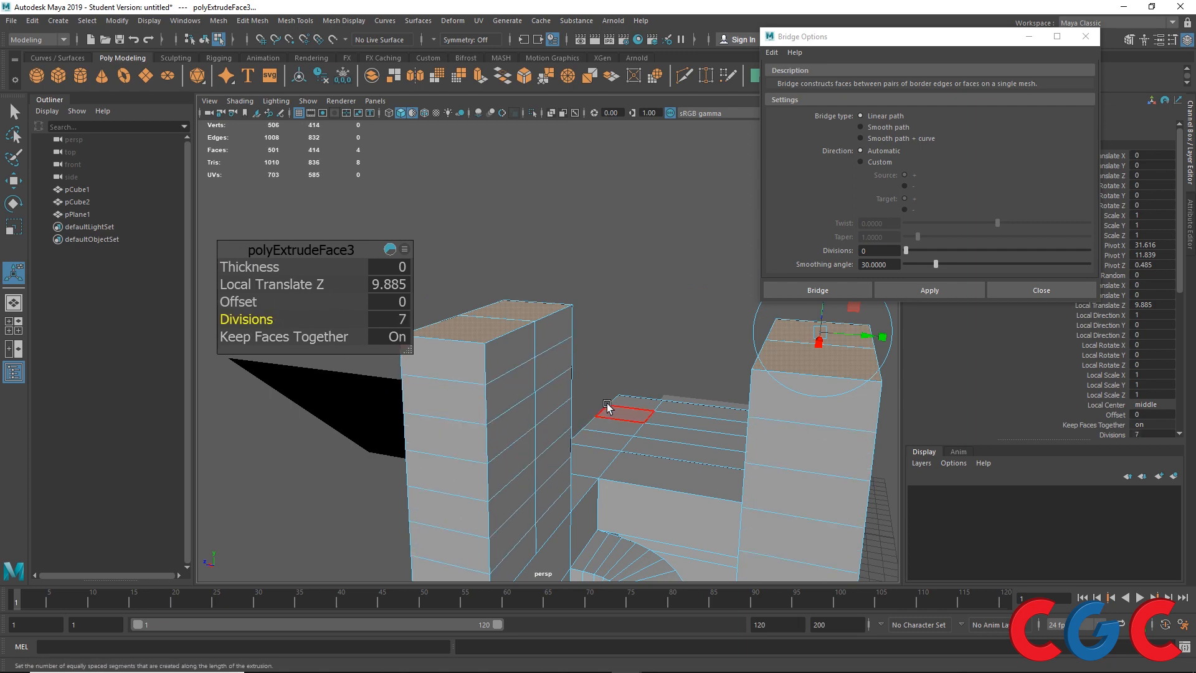
left_click_drag(575, 414, 596, 375, "alt")
scroll(595, 375, "up", 1)
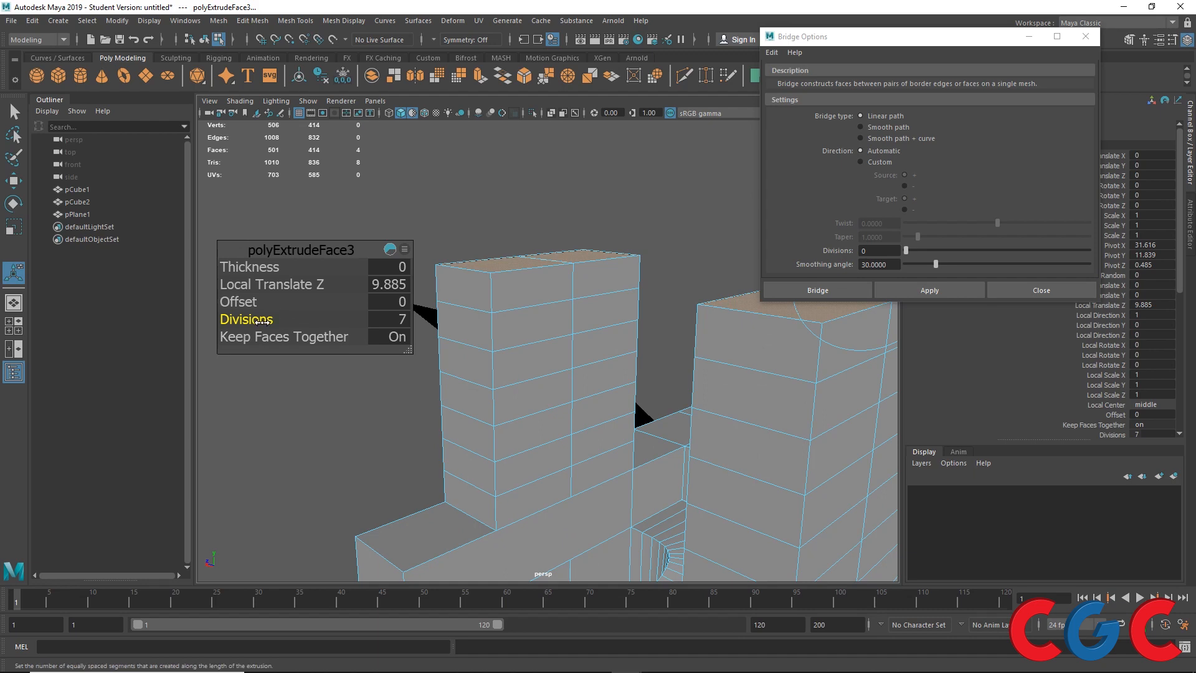
left_click_drag(261, 321, 249, 324)
- Bridge the upper three rows of facing inner faces on the two towers, using Linear path and 0 divisions
right_click_drag(541, 314, 541, 345)
left_click(566, 301)
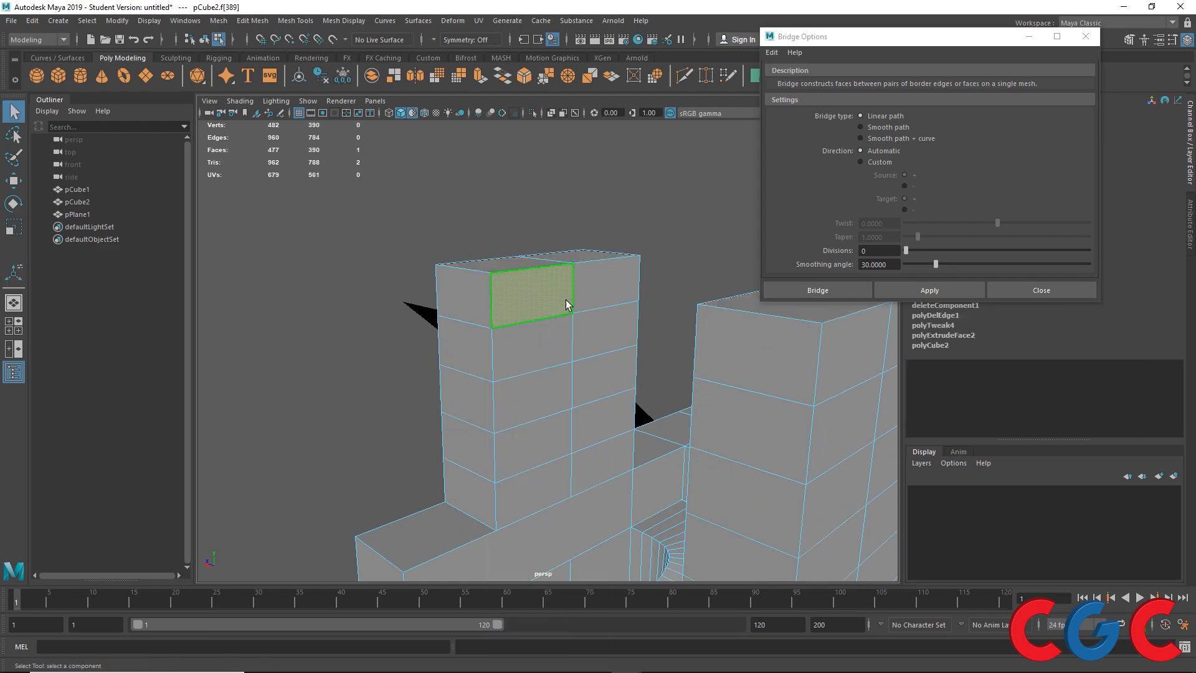
left_click(596, 376, "shift")
left_click_drag(596, 376, 715, 304, "alt")
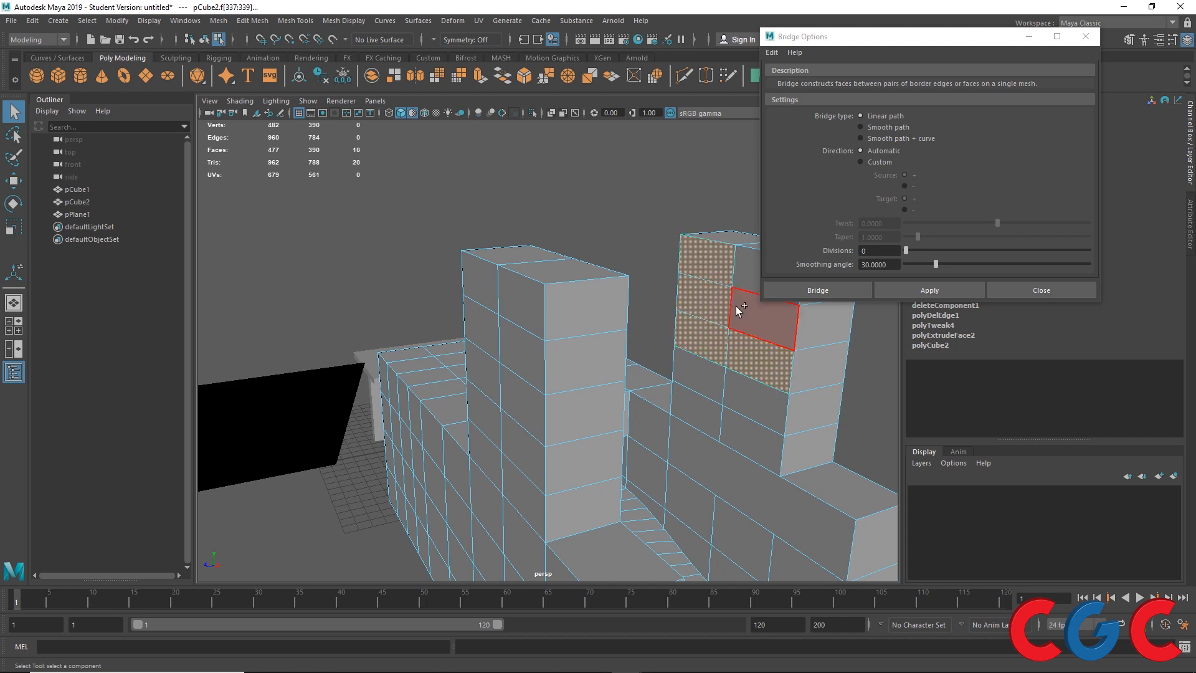
left_click(735, 305, "shift")
left_click(913, 290)
- Set the curve type of the upper bridge between the towers to Blend and its divisions to 11
scroll(728, 417, "up", 5)
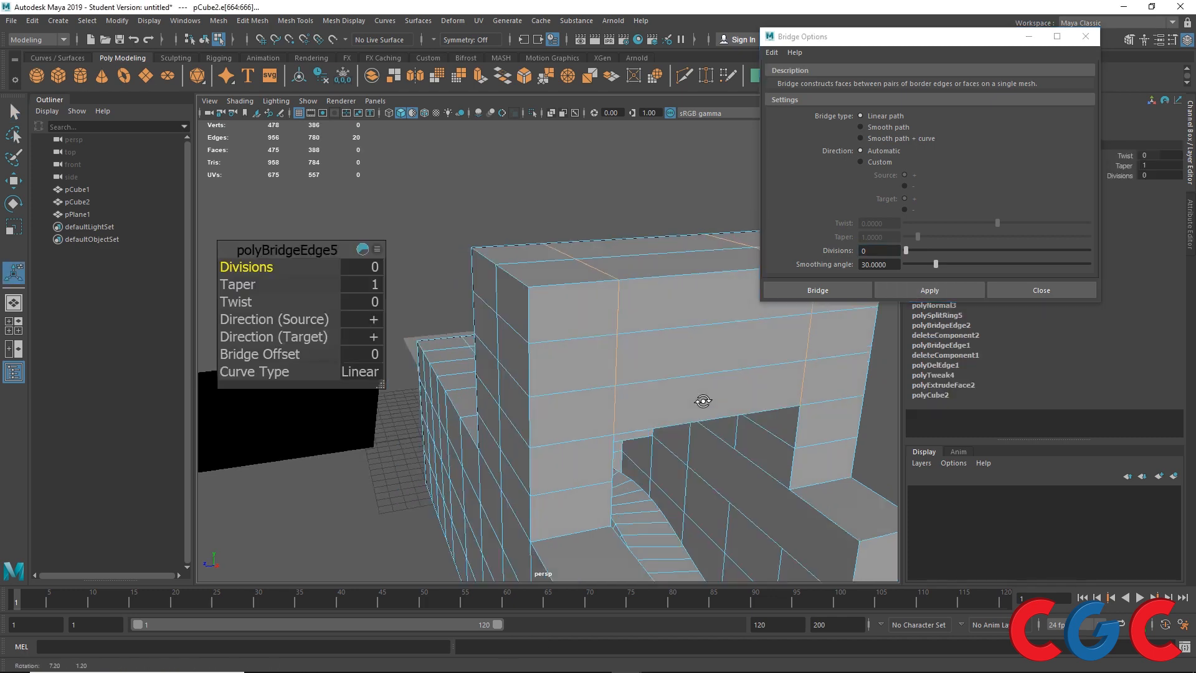
left_click(368, 381)
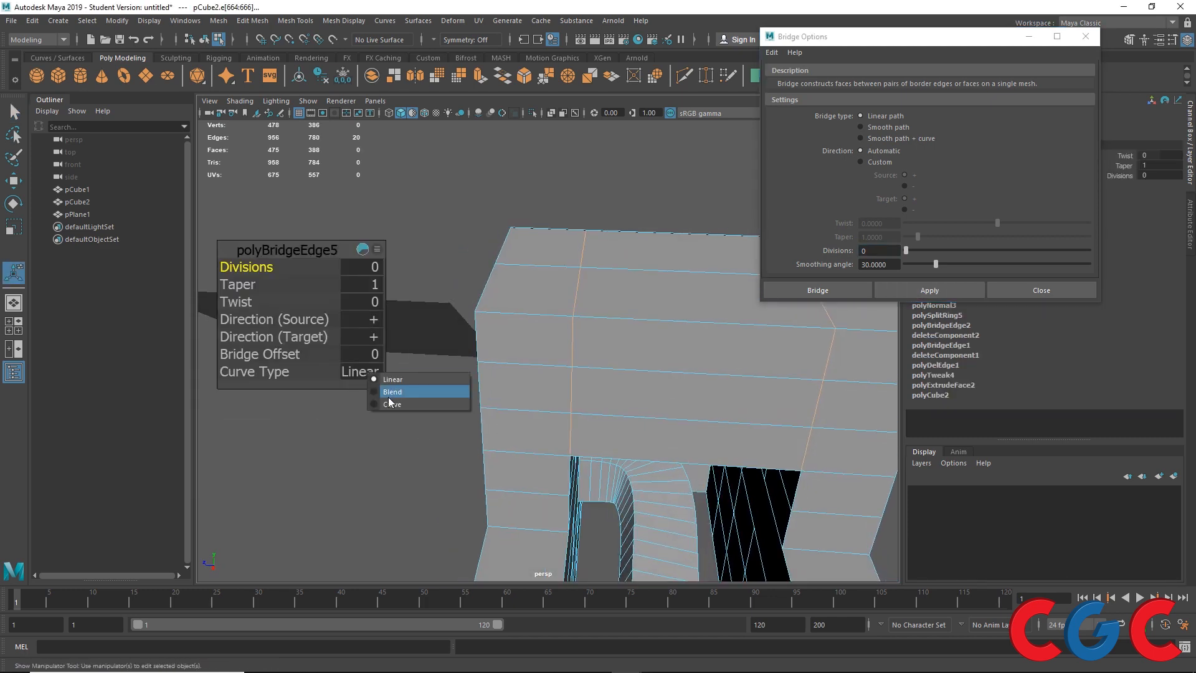
left_click(436, 394)
left_click_drag(288, 267, 328, 265)
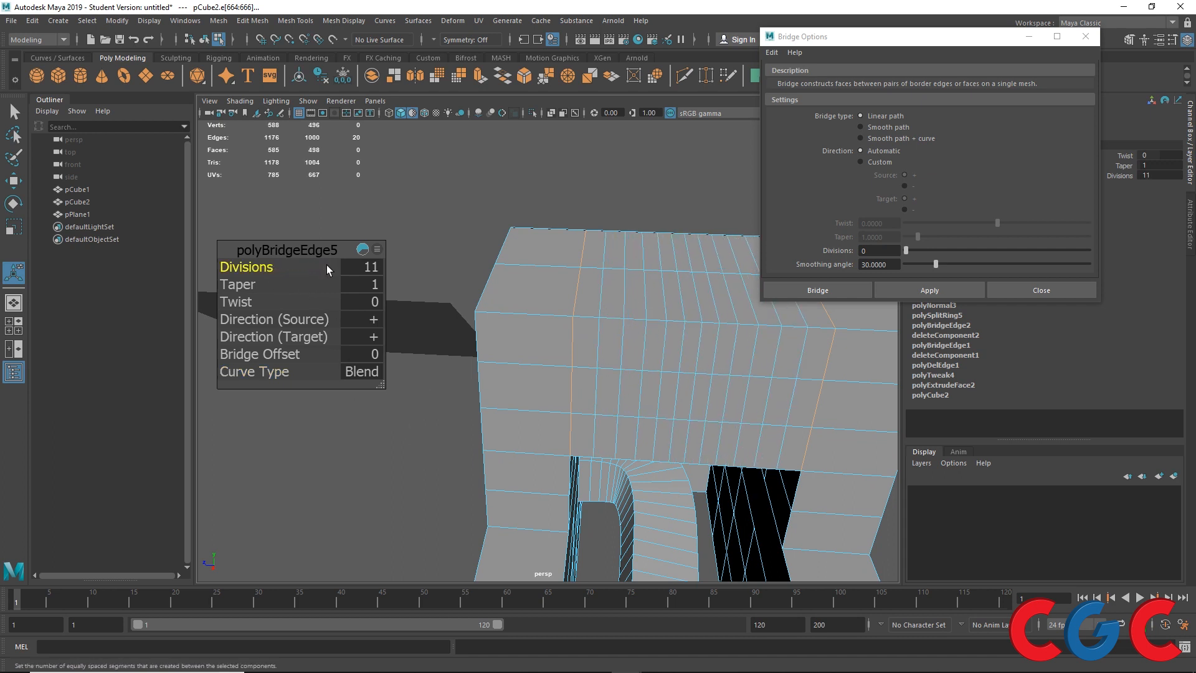
- Set the upper bridge's twist to 8.021 and check the twisted shape from both sides
left_click_drag(247, 300, 248, 300)
left_click_drag(636, 365, 530, 352, "alt")
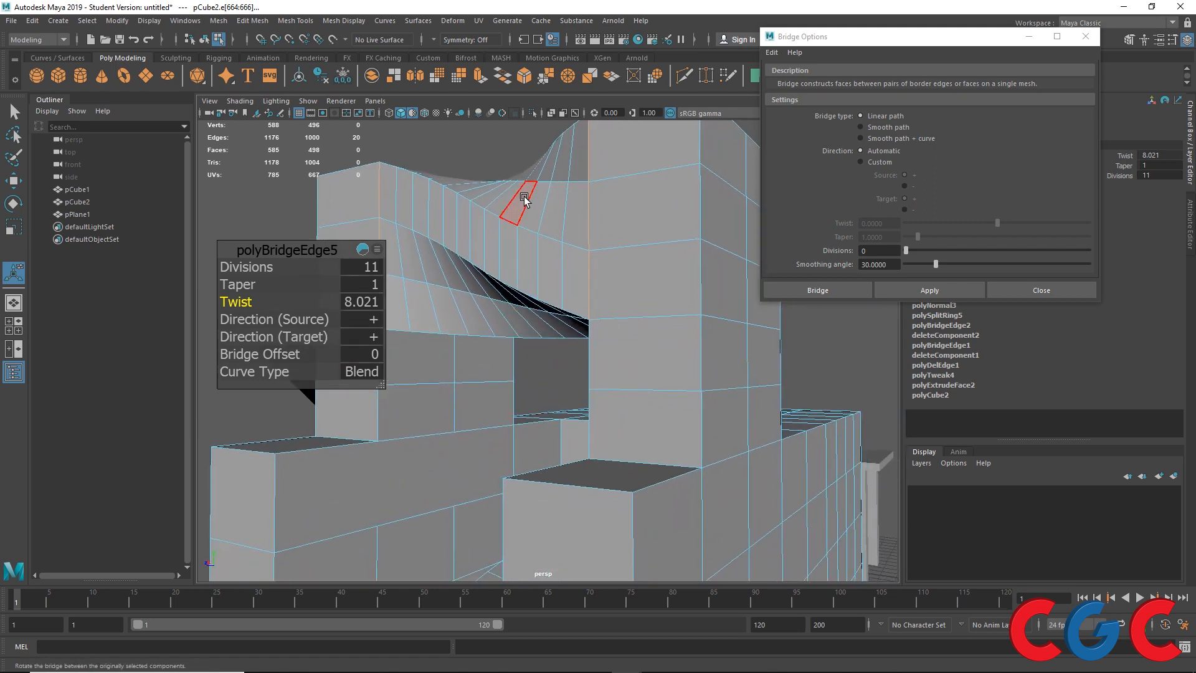
left_click_drag(522, 292, 434, 343, "alt")
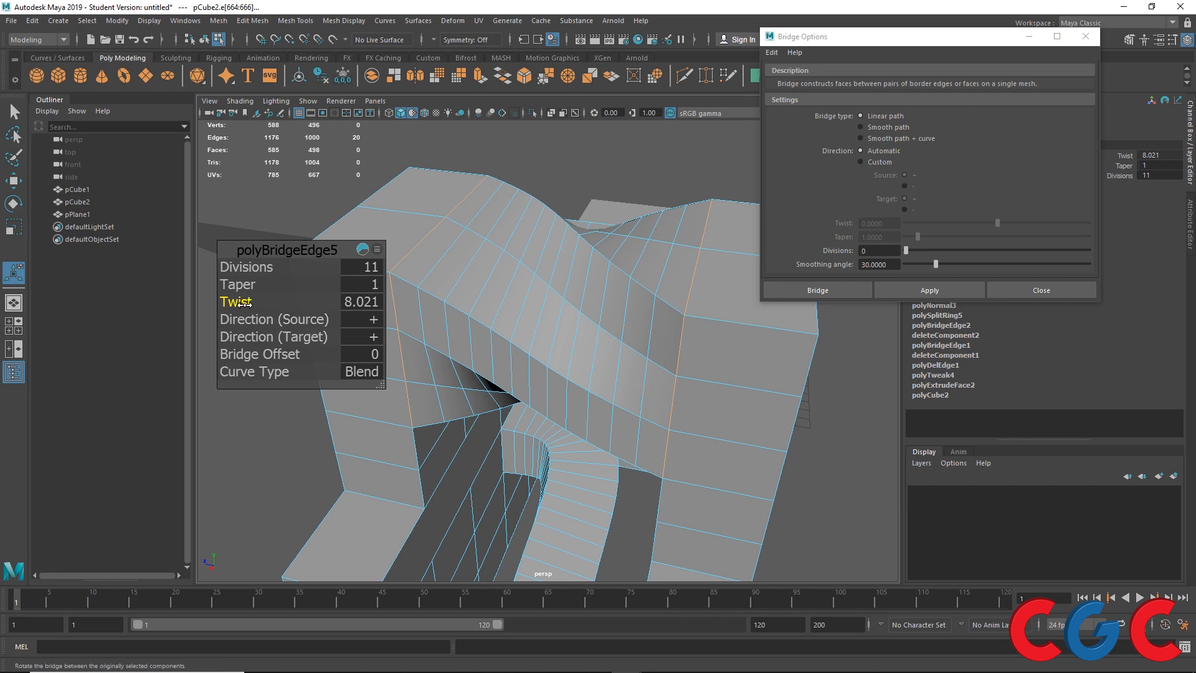
- Reduce the upper bridge's twist to 1.146
left_click_drag(244, 304, 241, 303)
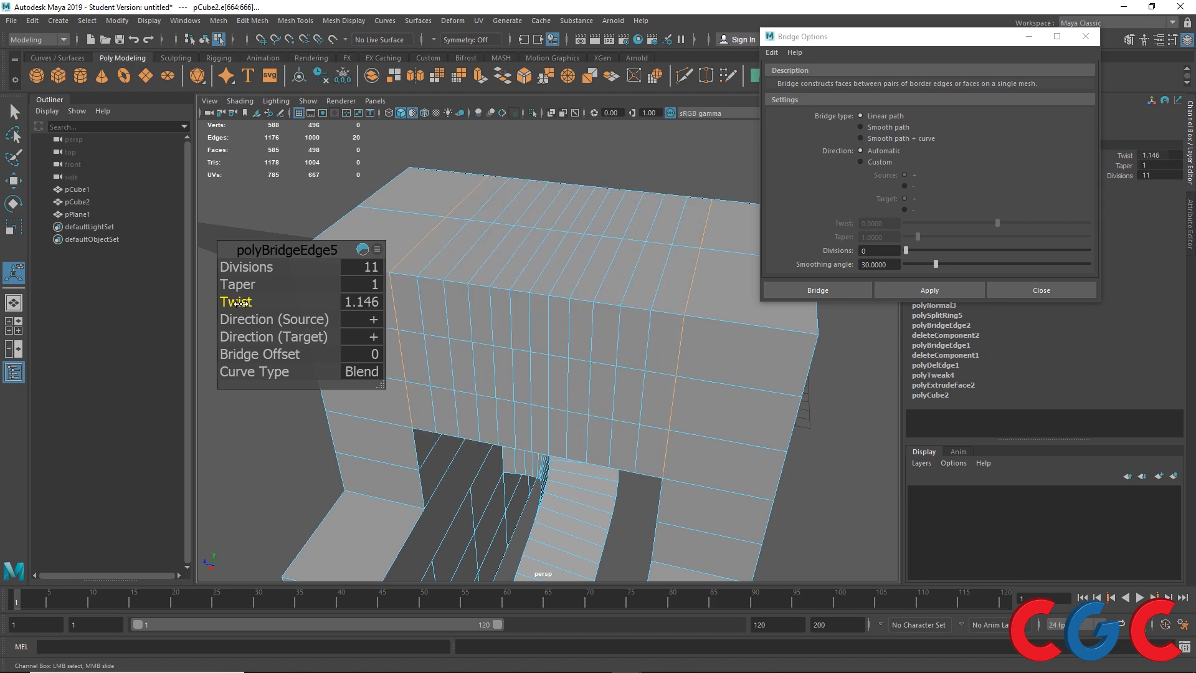
left_click_drag(524, 327, 566, 416, "alt")
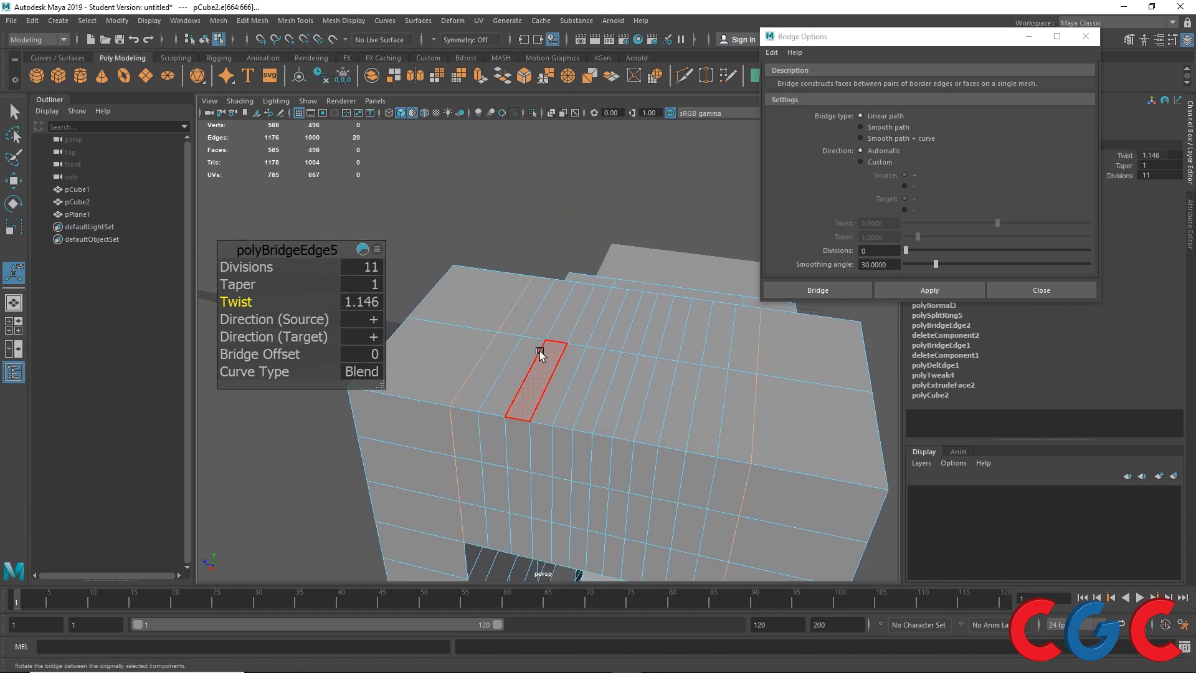
left_click_drag(542, 354, 568, 330, "alt")
- Set the upper bridge's divisions to 2 and compare it with the curved bridge below
left_click_drag(231, 268, 187, 267)
left_click_drag(664, 446, 548, 283, "alt")
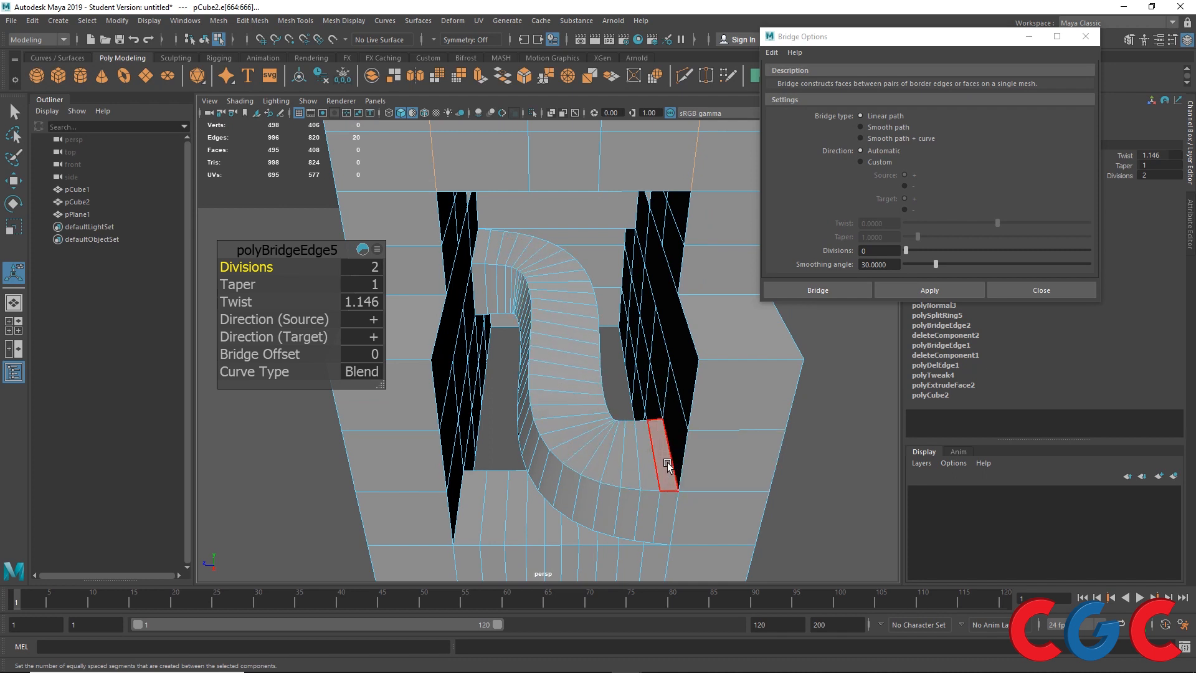
scroll(539, 259, "down", 6)
left_click_drag(539, 259, 537, 315, "alt")
scroll(546, 249, "up", 5)
middle_click_drag(555, 220, 541, 352, "alt")
- Set the upper bridge's curve type to Curve and inspect it in wireframe and shaded display
left_click(372, 372)
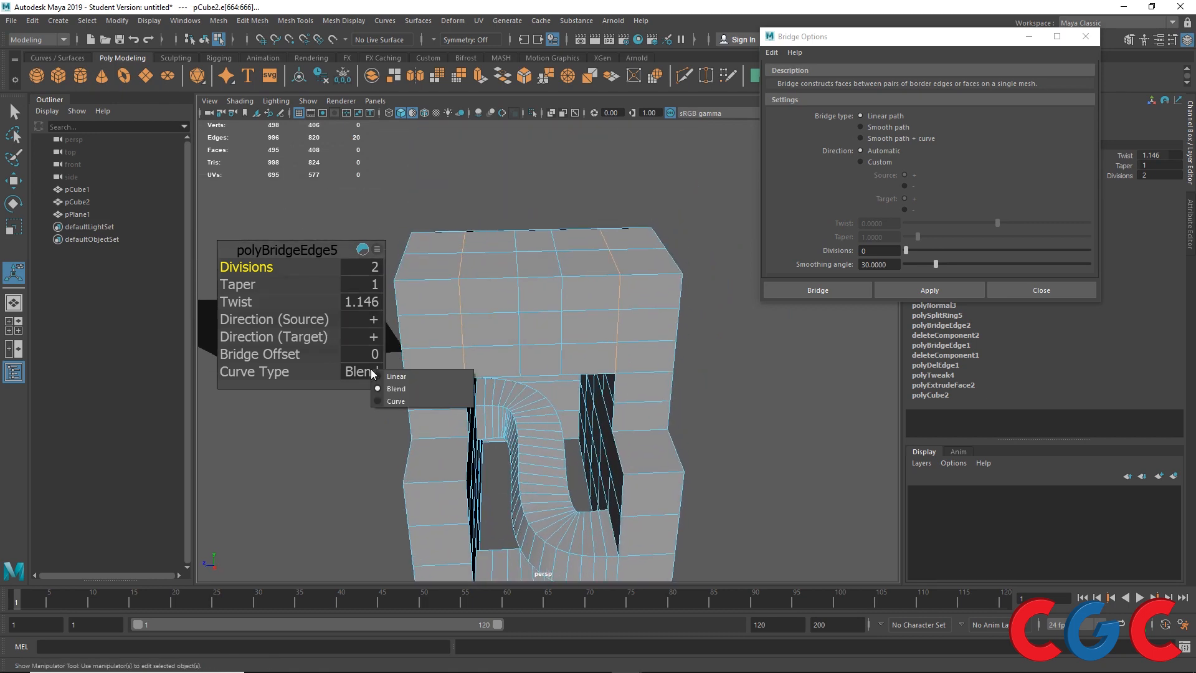
left_click(417, 398)
scroll(524, 281, "up", 2)
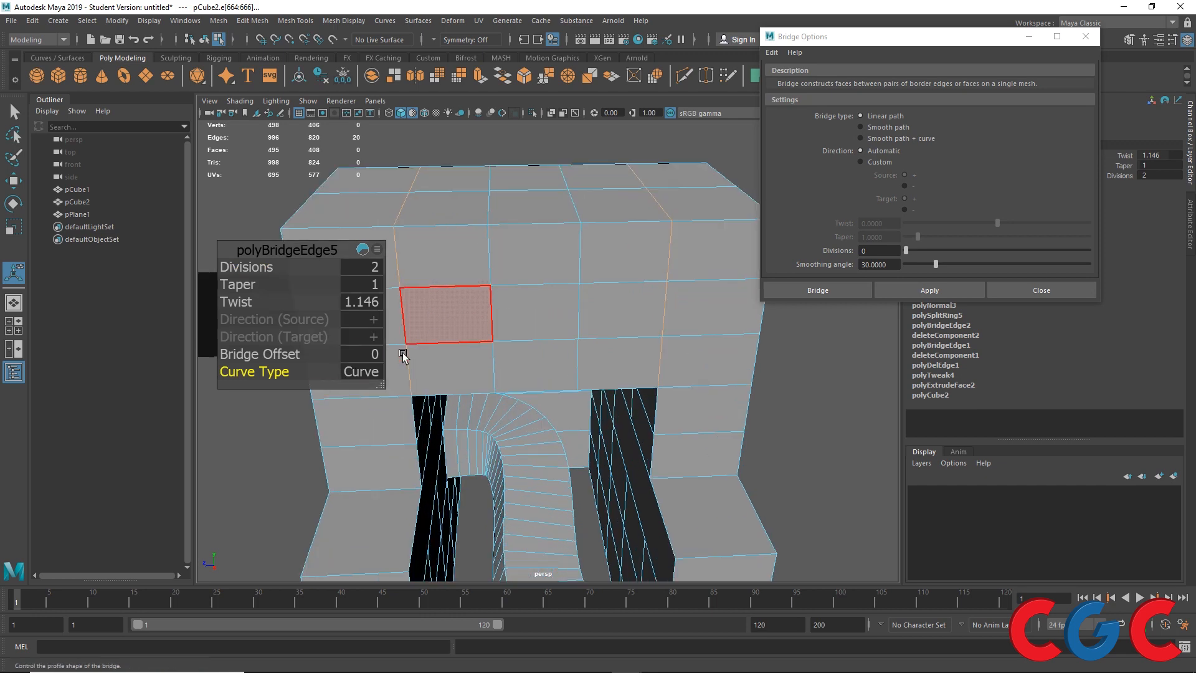
scroll(572, 223, "down", 4)
left_click_drag(566, 236, 535, 260, "alt")
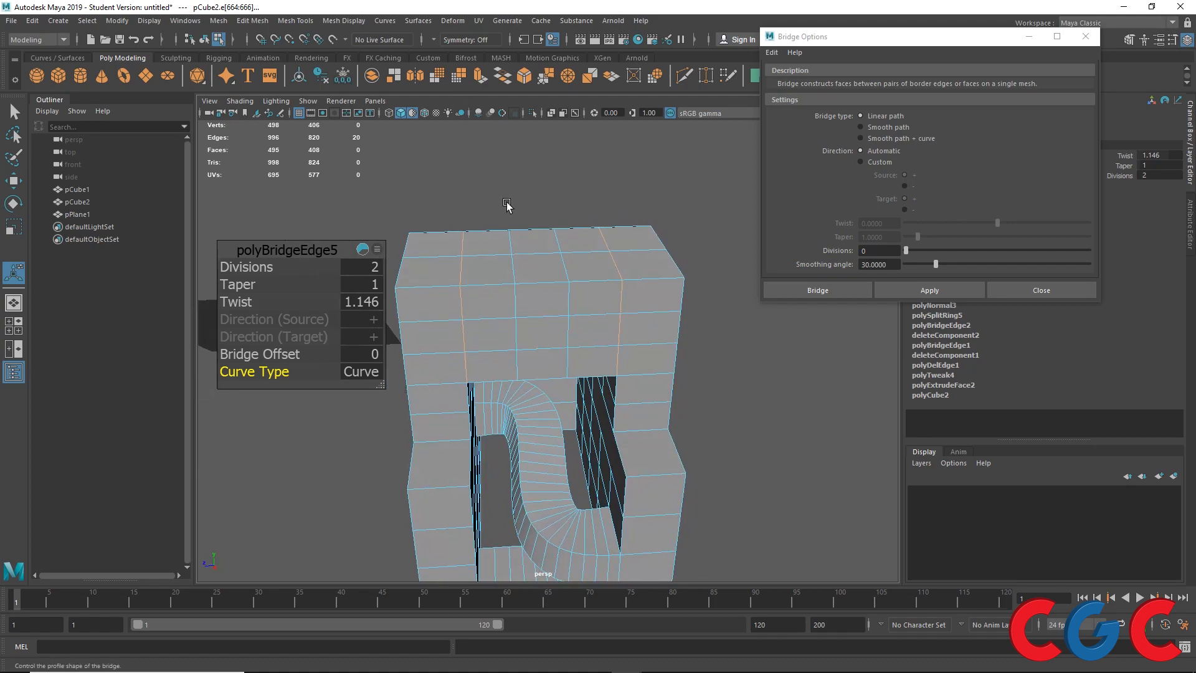
key("4")
scroll(498, 249, "up", 4)
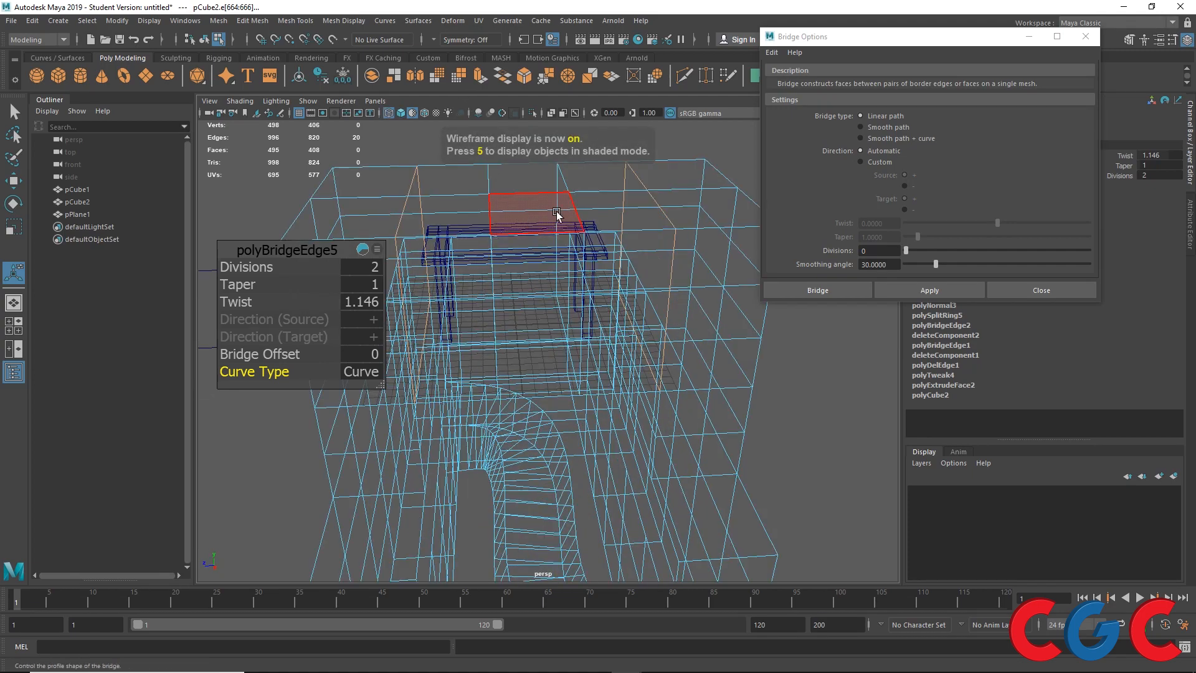
left_click_drag(548, 240, 682, 299, "alt")
key("5")
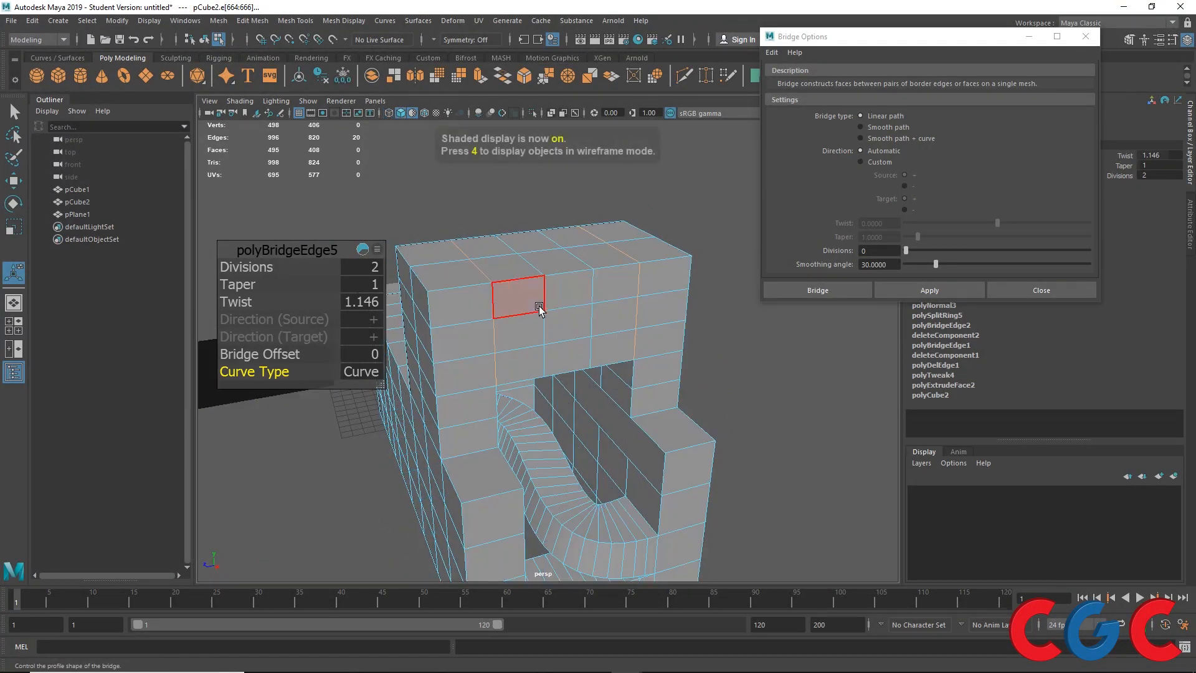
left_click_drag(550, 287, 596, 289, "alt")
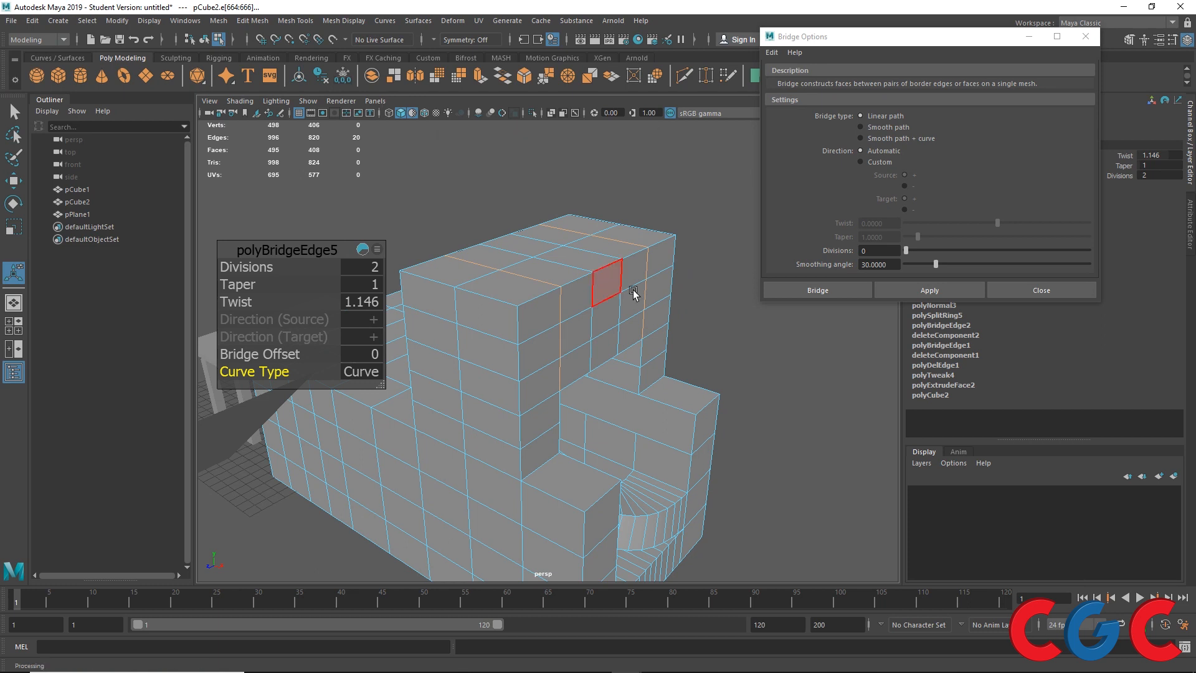
- Close the bridge options and return the bridged block to object mode
left_click(60, 23)
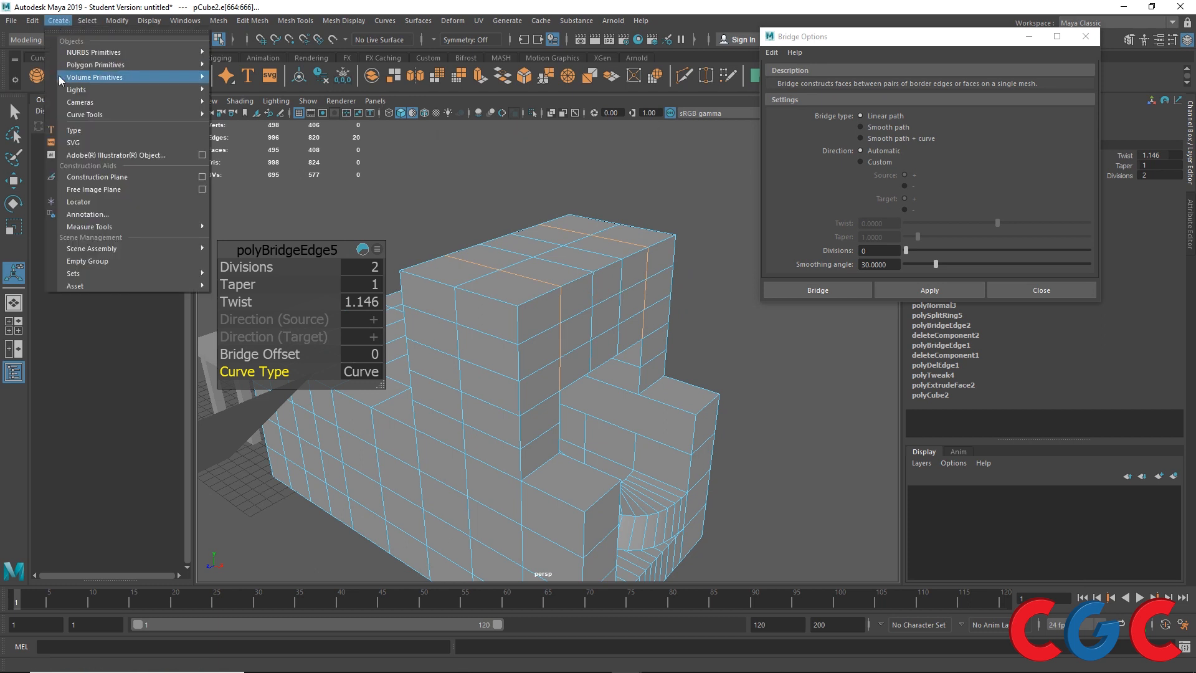
mouse_move(68, 114)
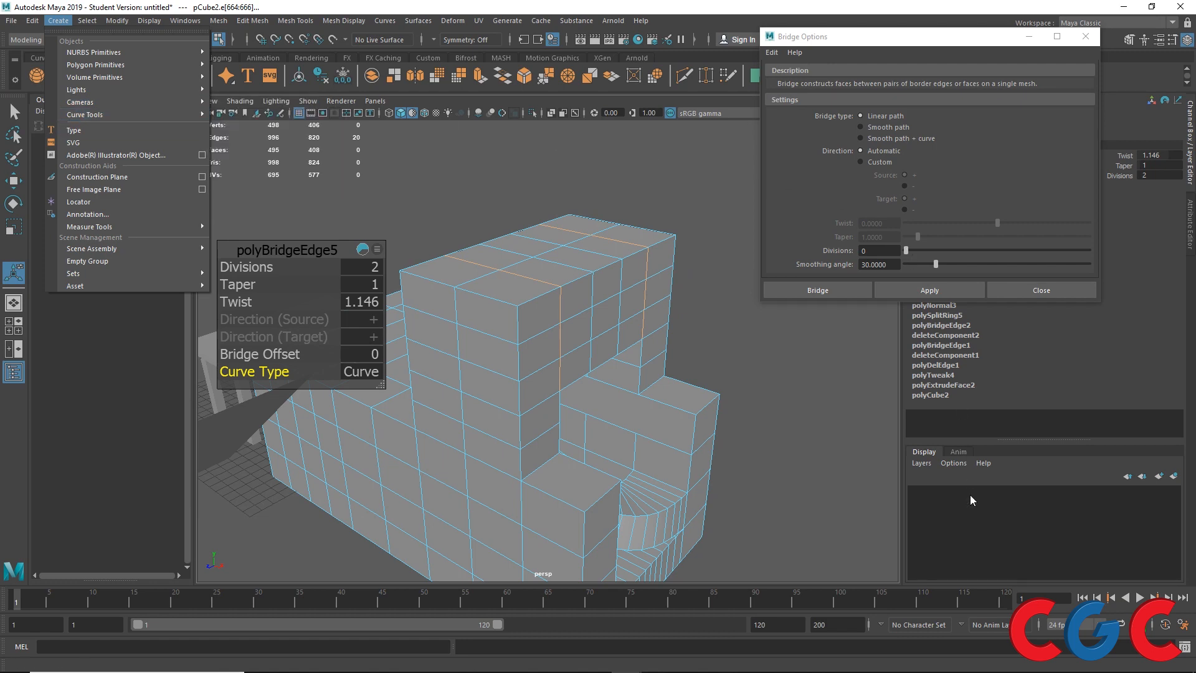
left_click(1014, 289)
left_click(1014, 289)
left_click_drag(695, 361, 630, 344, "alt")
right_click(571, 133)
left_click(631, 115)
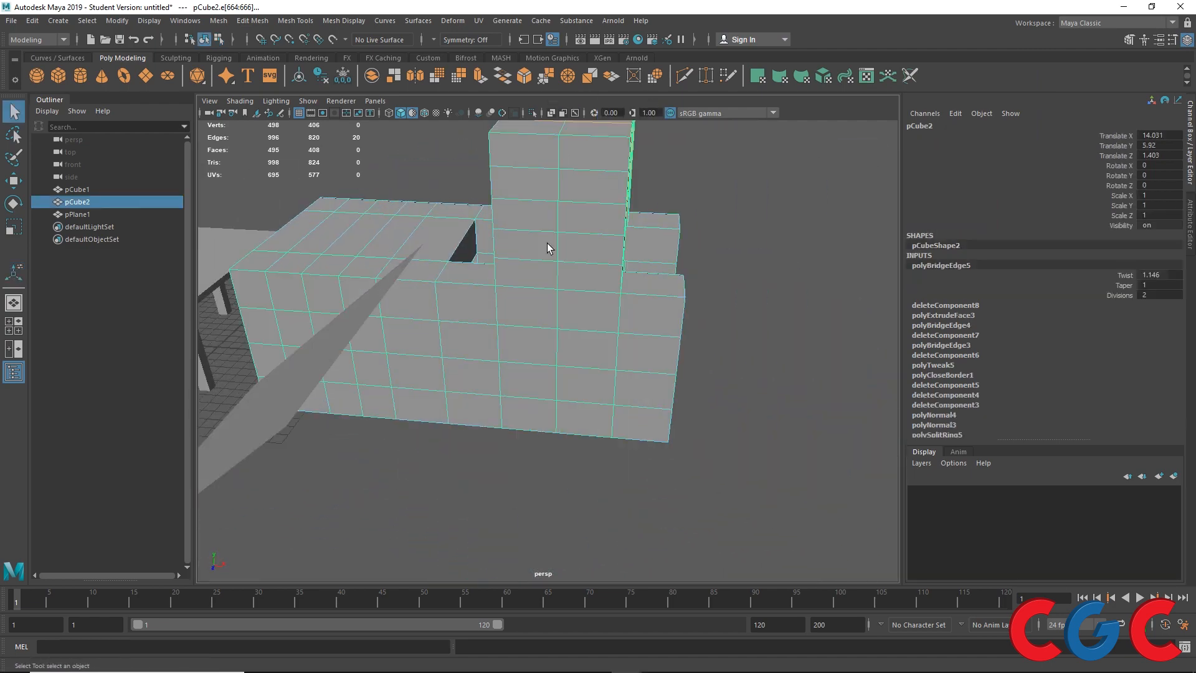
- Examine the table and the bridged block beside it from several angles
left_click_drag(547, 246, 409, 320, "alt")
middle_click_drag(409, 320, 573, 283, "alt")
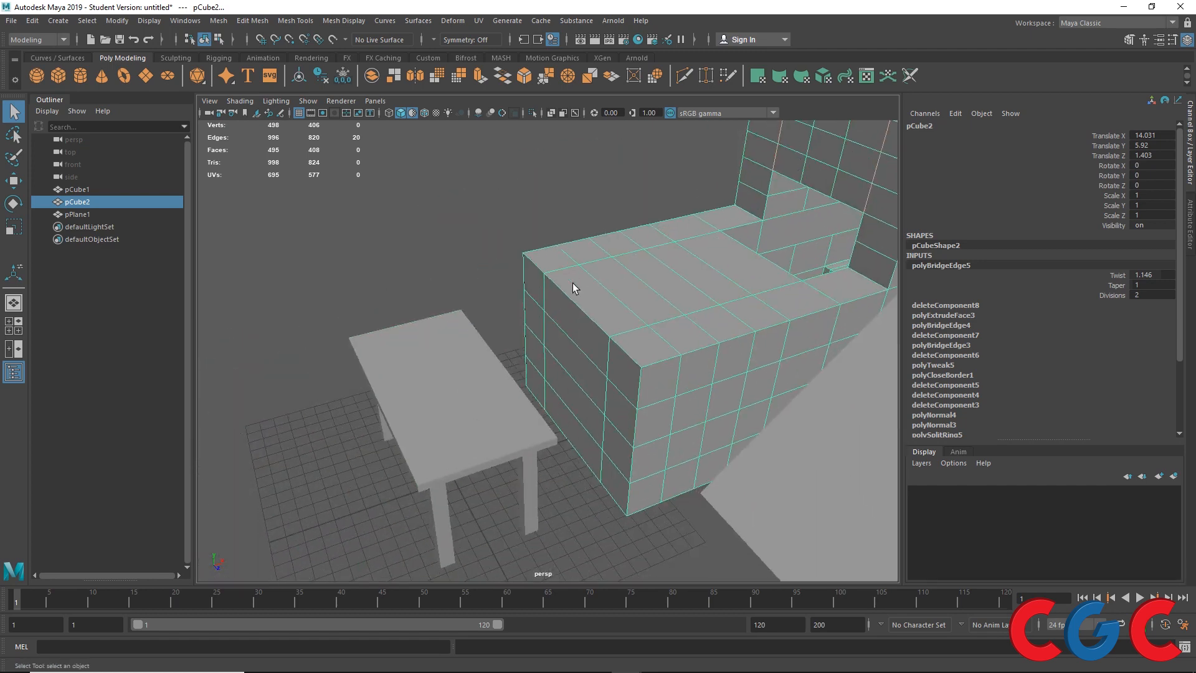
scroll(573, 283, "down", 5)
left_click_drag(572, 320, 499, 352, "alt")
scroll(499, 353, "up", 6)
left_click(450, 310)
scroll(450, 309, "down", 3)
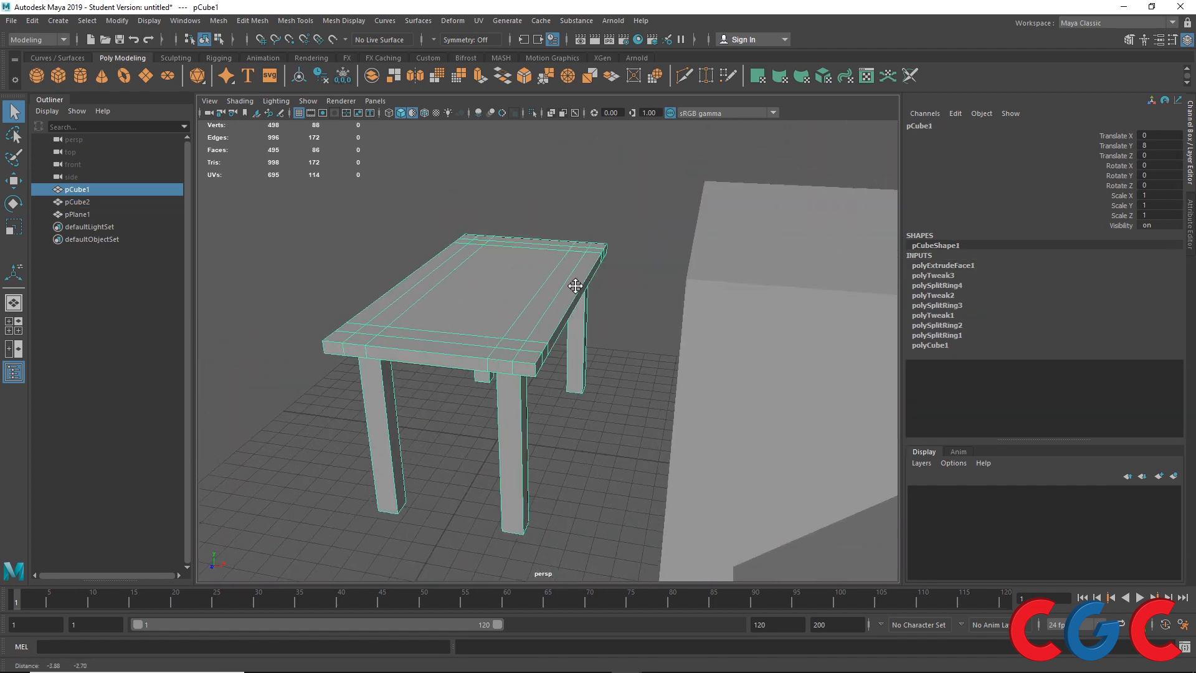
scroll(496, 336, "up", 4)
scroll(496, 336, "down", 4)
middle_click_drag(559, 302, 451, 294, "alt")
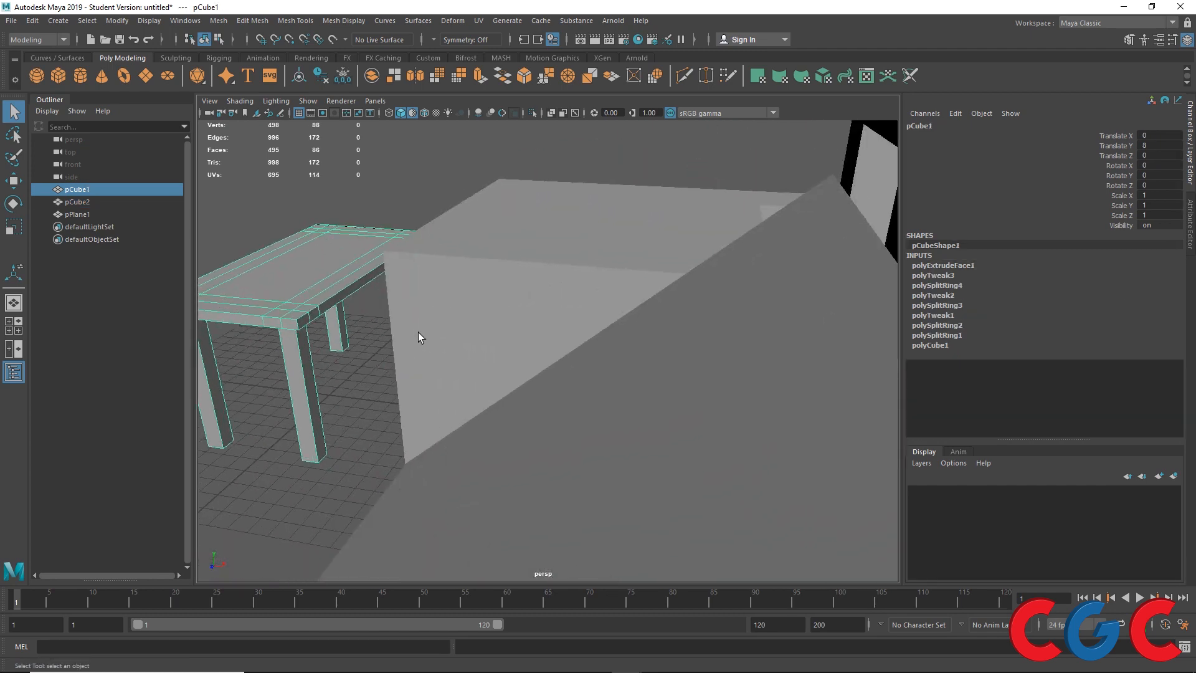
left_click_drag(417, 331, 634, 317, "alt")
middle_click_drag(634, 318, 473, 293, "alt")
- Select the bridged block and switch it to edge selection mode at its near end
left_click(474, 280)
scroll(475, 283, "down", 4)
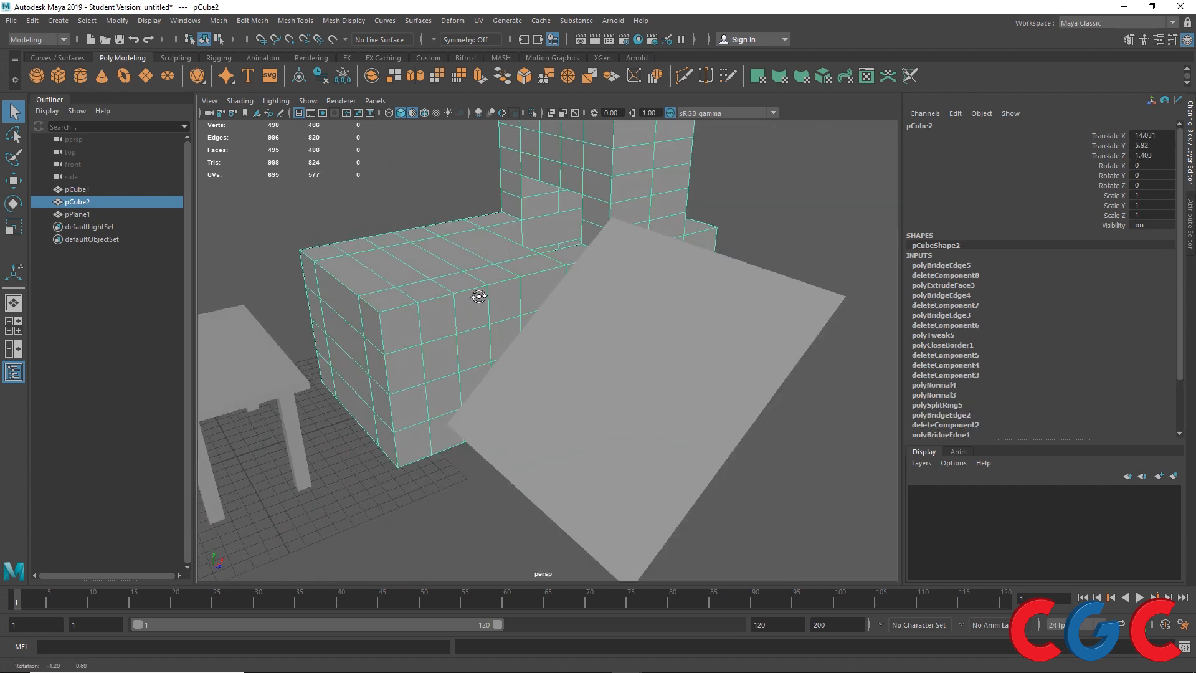
left_click_drag(478, 294, 503, 303, "alt")
right_click_drag(474, 300, 472, 256)
scroll(398, 328, "up", 4)
left_click_drag(395, 328, 503, 323, "alt")
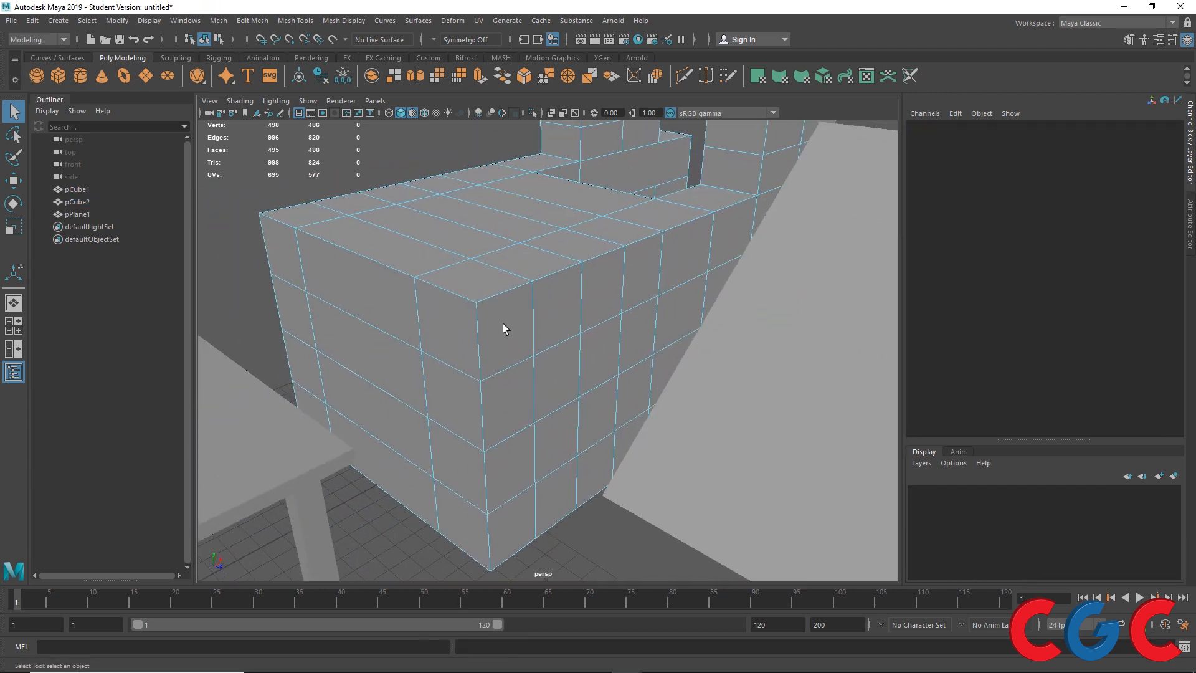
- Bevel four top edges around the block's near corner with reset settings: fractional width 0.5, 1 segment and depth 1
left_click(342, 257)
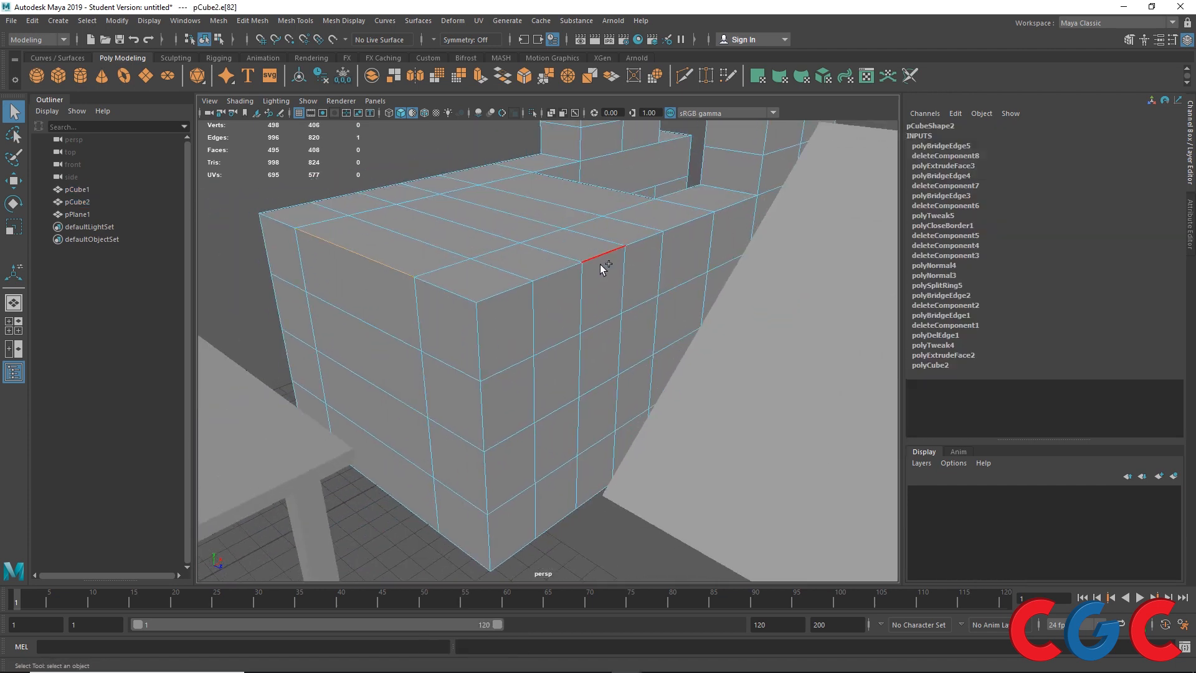
double_click(560, 268)
left_click(387, 263)
left_click(474, 294, "shift")
right_click(542, 278, "shift")
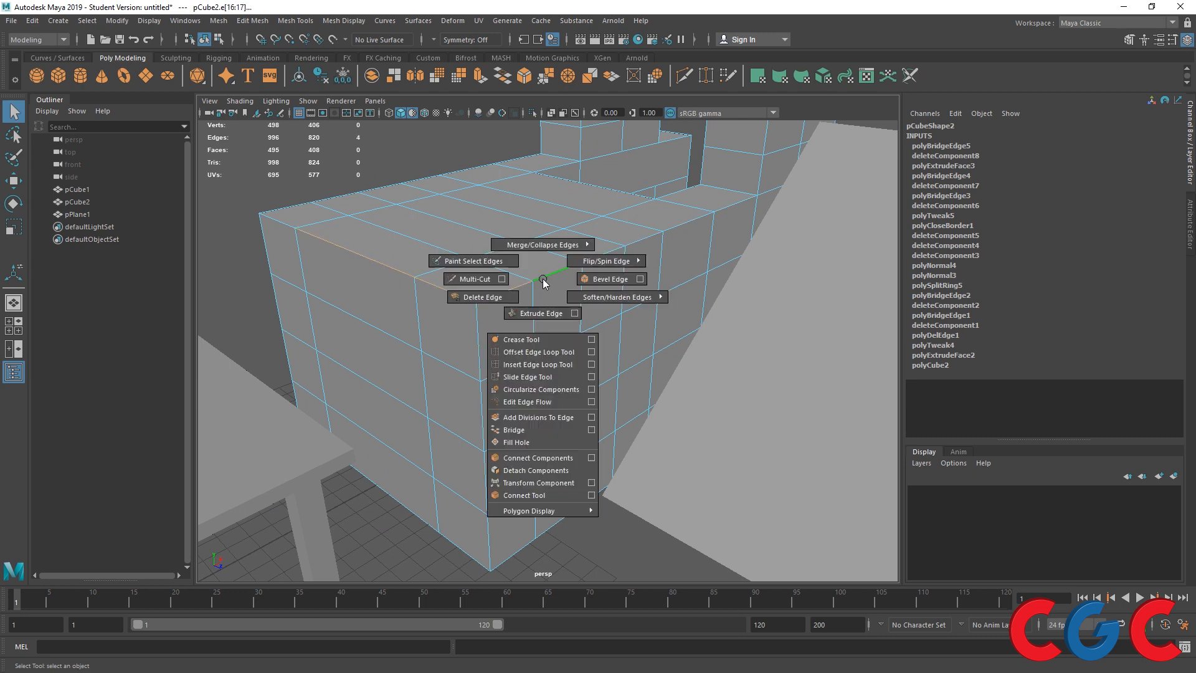
left_click(640, 279)
left_click(772, 53)
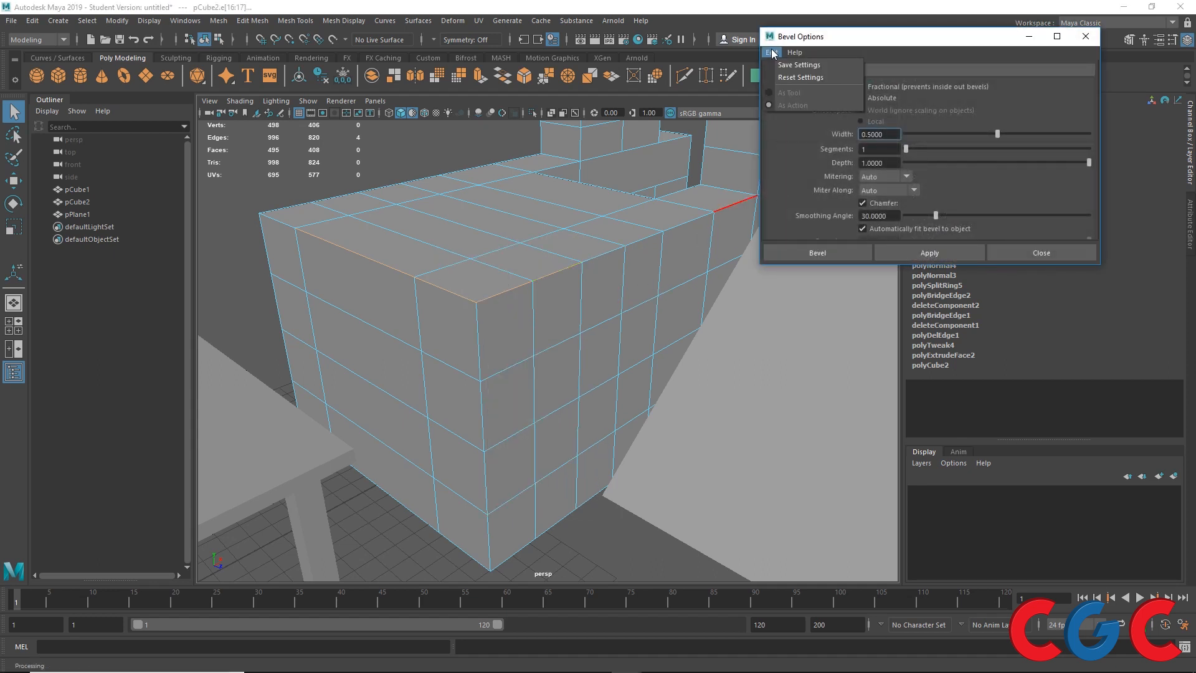
left_click(774, 74)
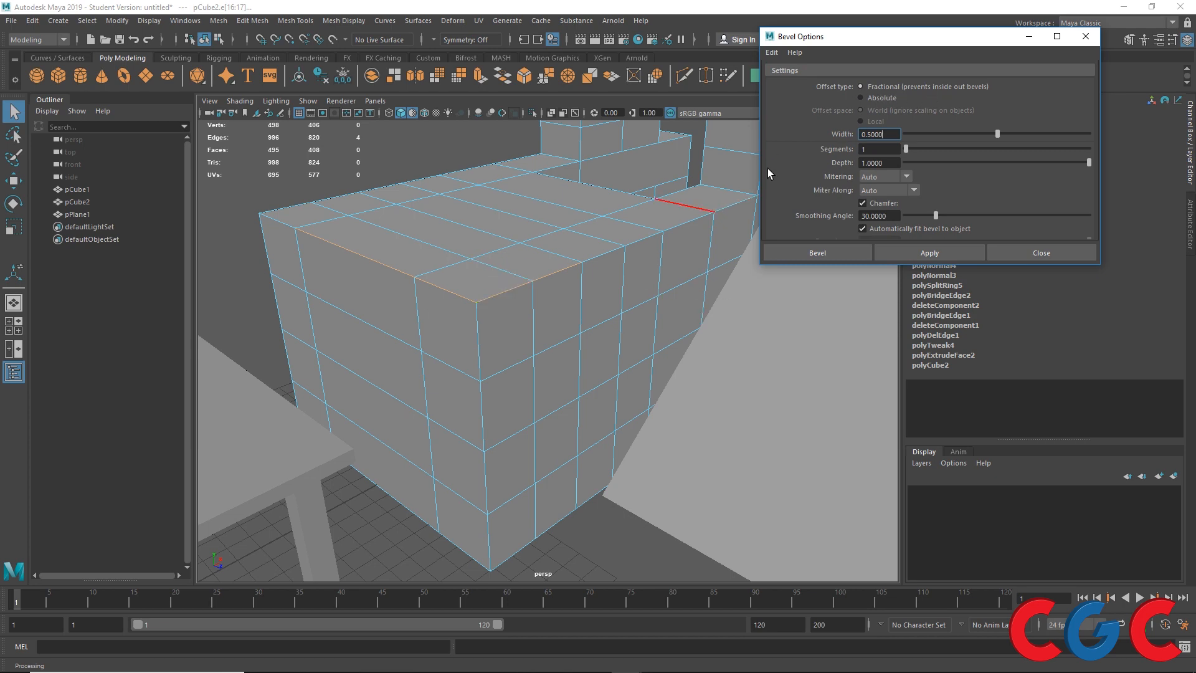
left_click_drag(512, 254, 519, 262, "alt")
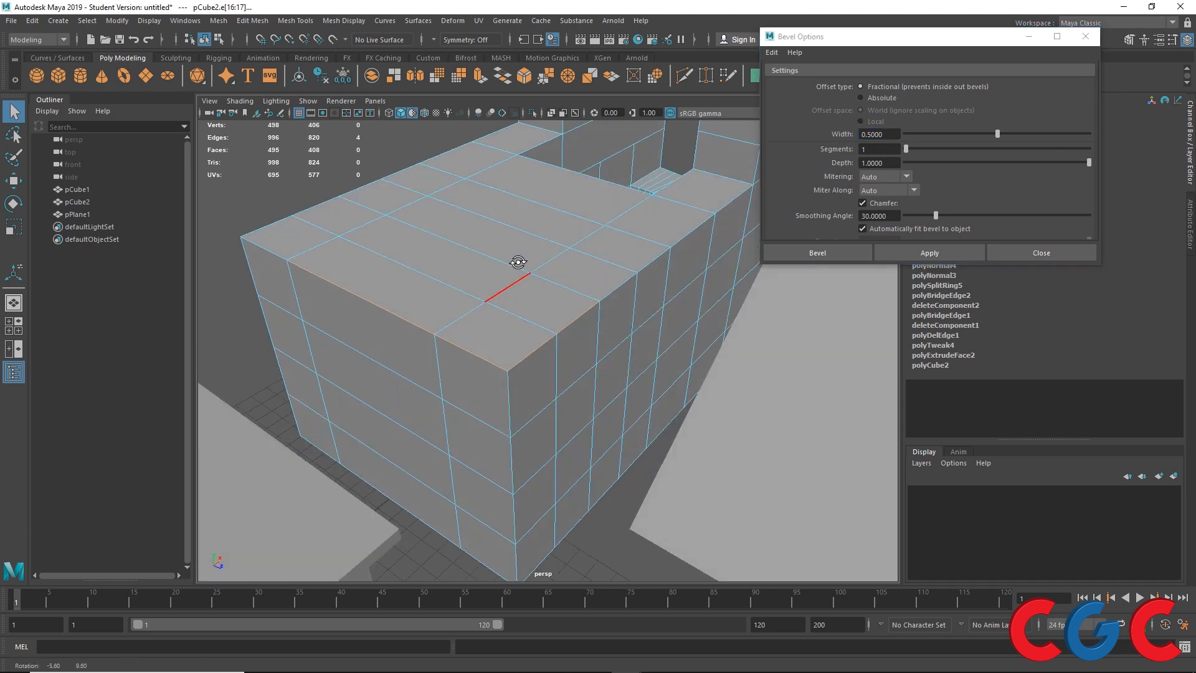
left_click(918, 250)
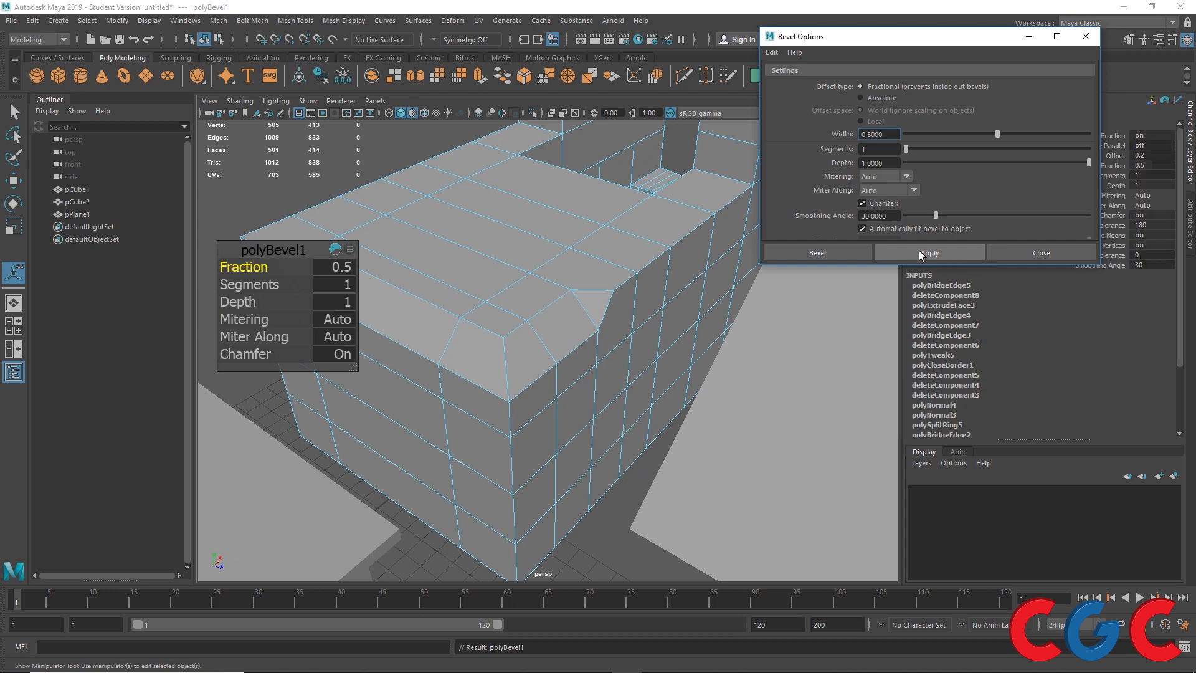
left_click(1084, 36)
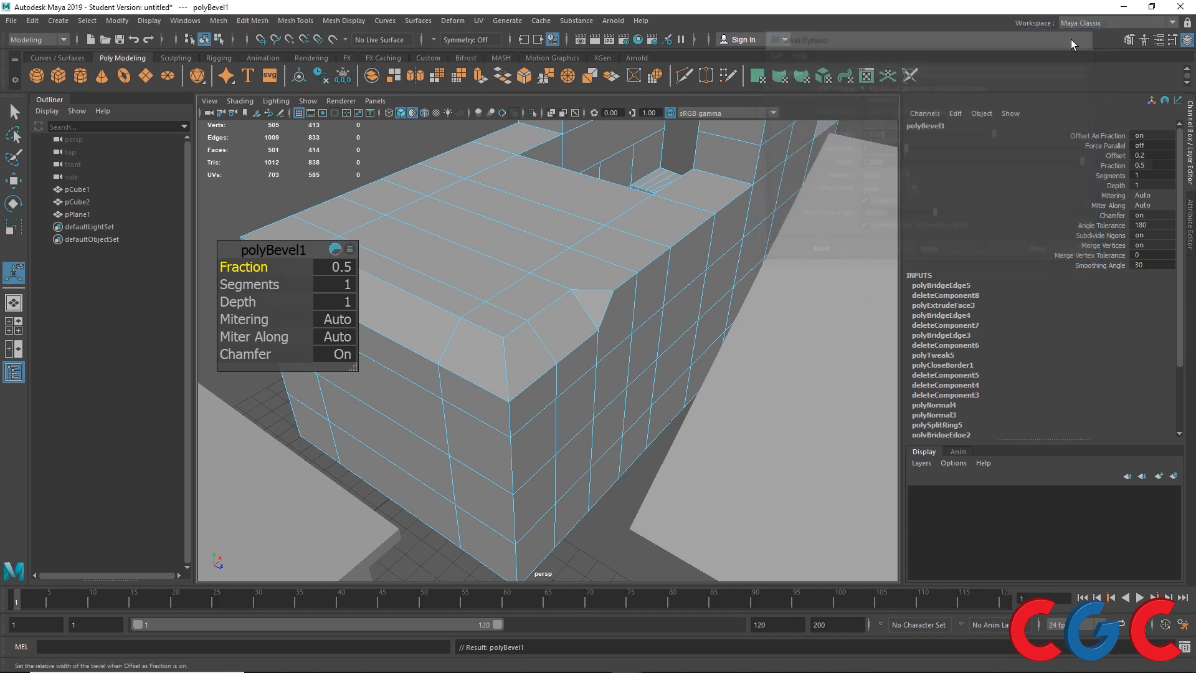
- Examine the bevelled top edges and their corner transitions from several angles
left_click_drag(499, 230, 539, 275, "alt")
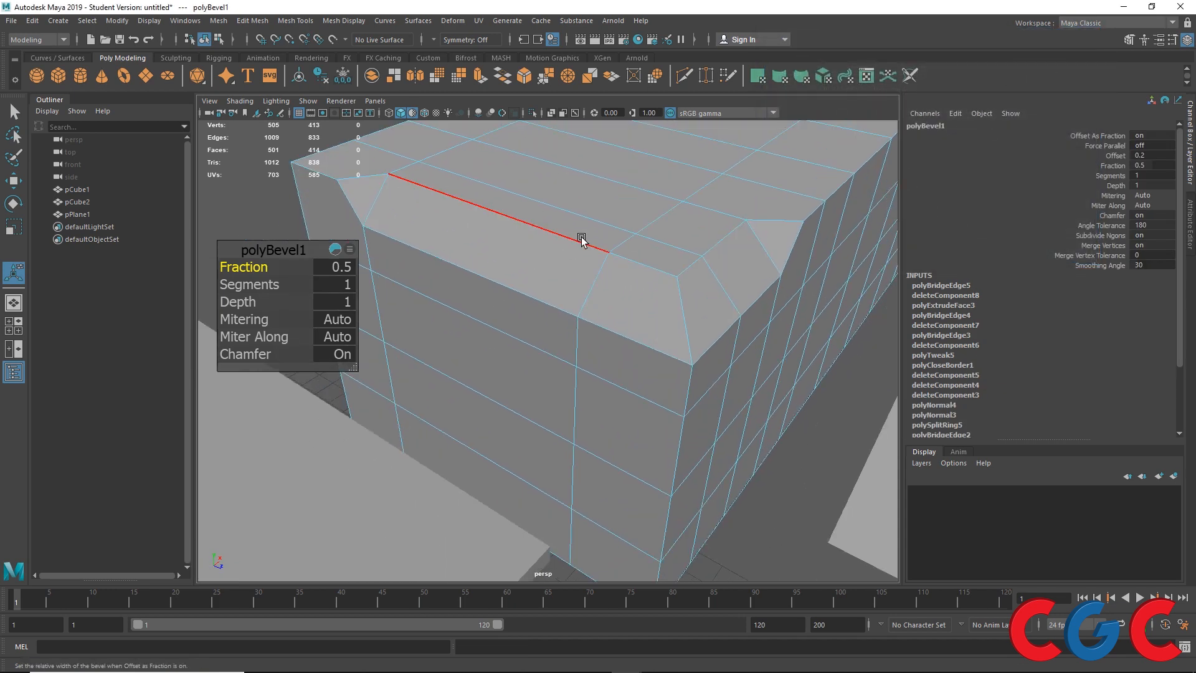
left_click_drag(582, 240, 558, 228, "alt")
middle_click_drag(509, 214, 463, 281, "alt")
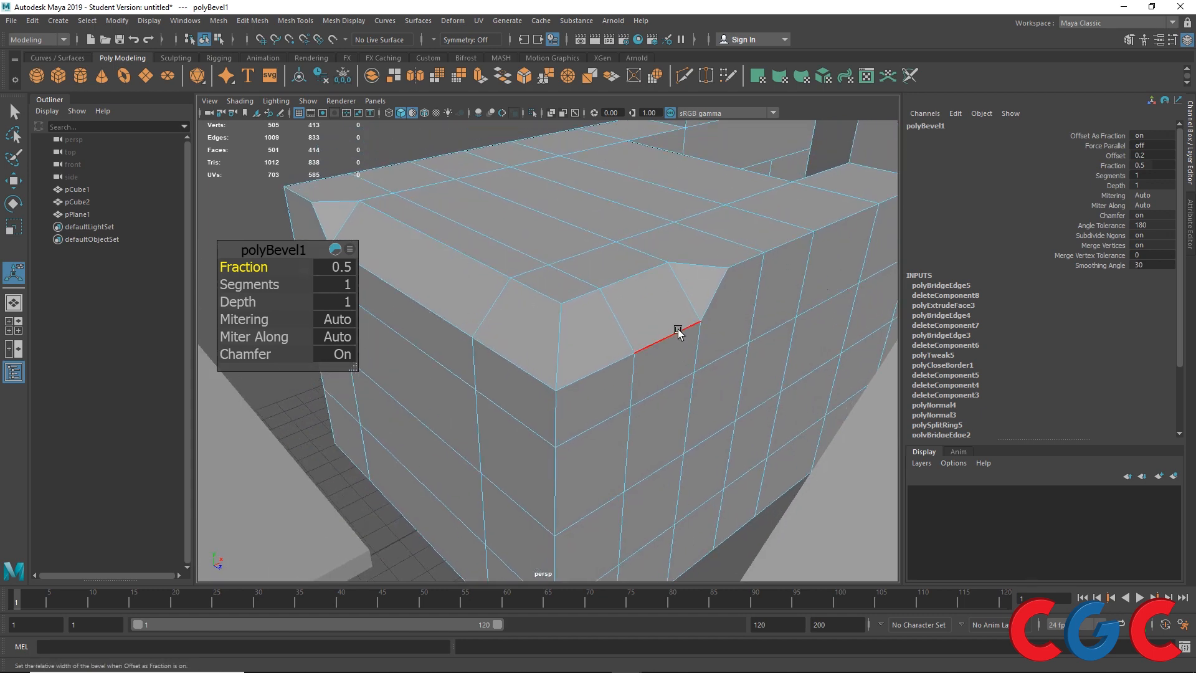
left_click_drag(626, 353, 488, 241, "alt")
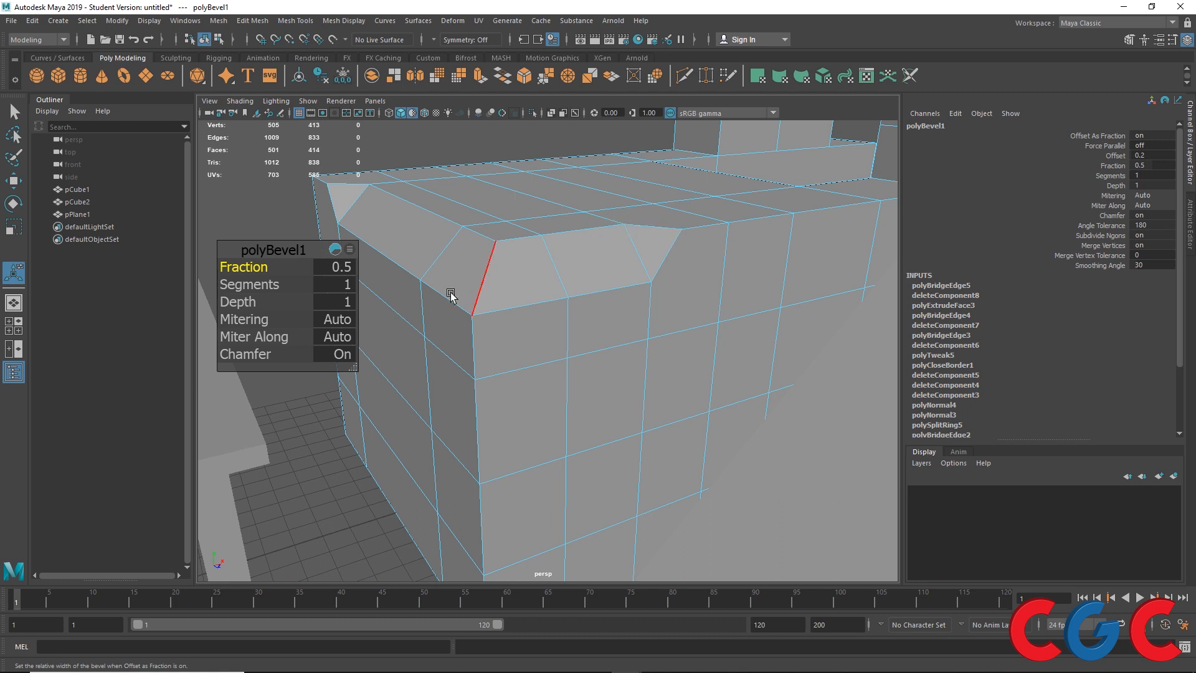
- Toggle Chamfer off and on for the block's corner bevel to compare the resulting edge shapes, leaving it on
left_click(331, 357)
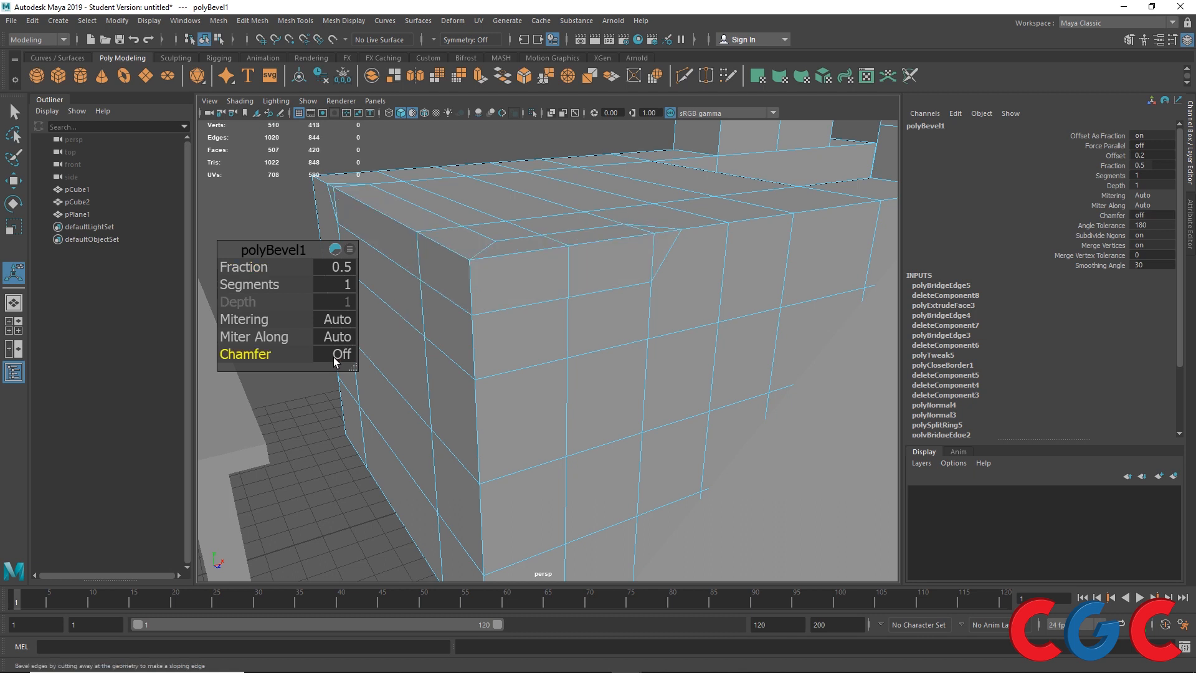
left_click(334, 357)
left_click(334, 357)
left_click(334, 357)
scroll(546, 239, "up", 5)
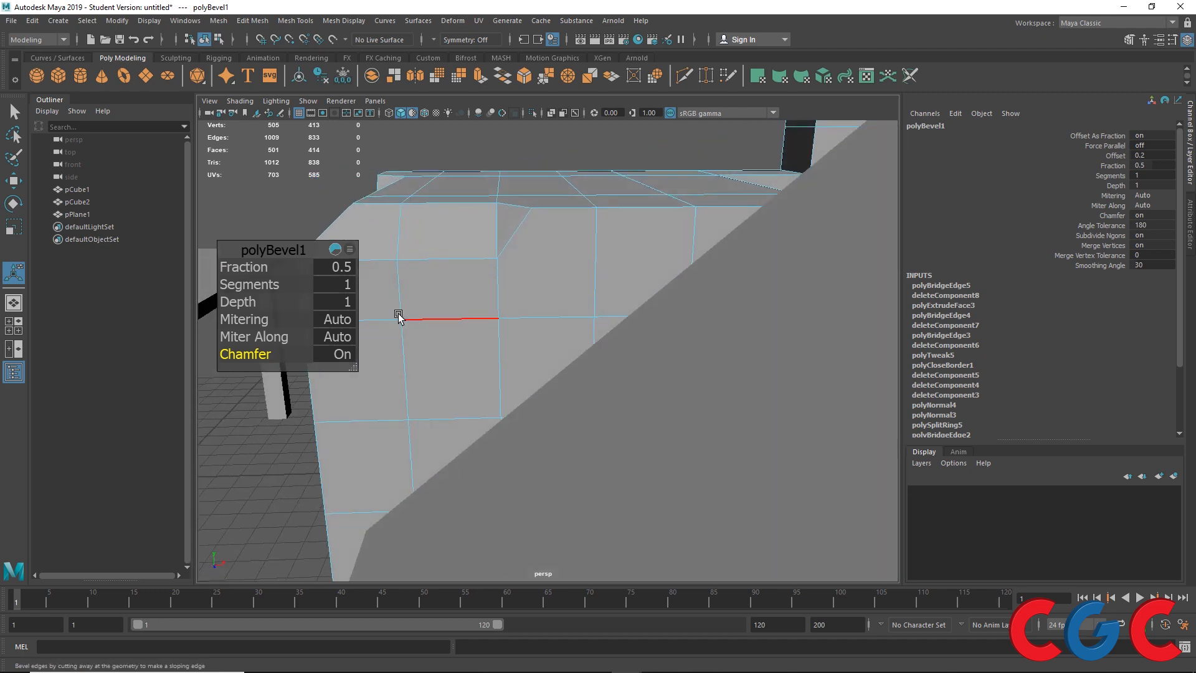
left_click(345, 354)
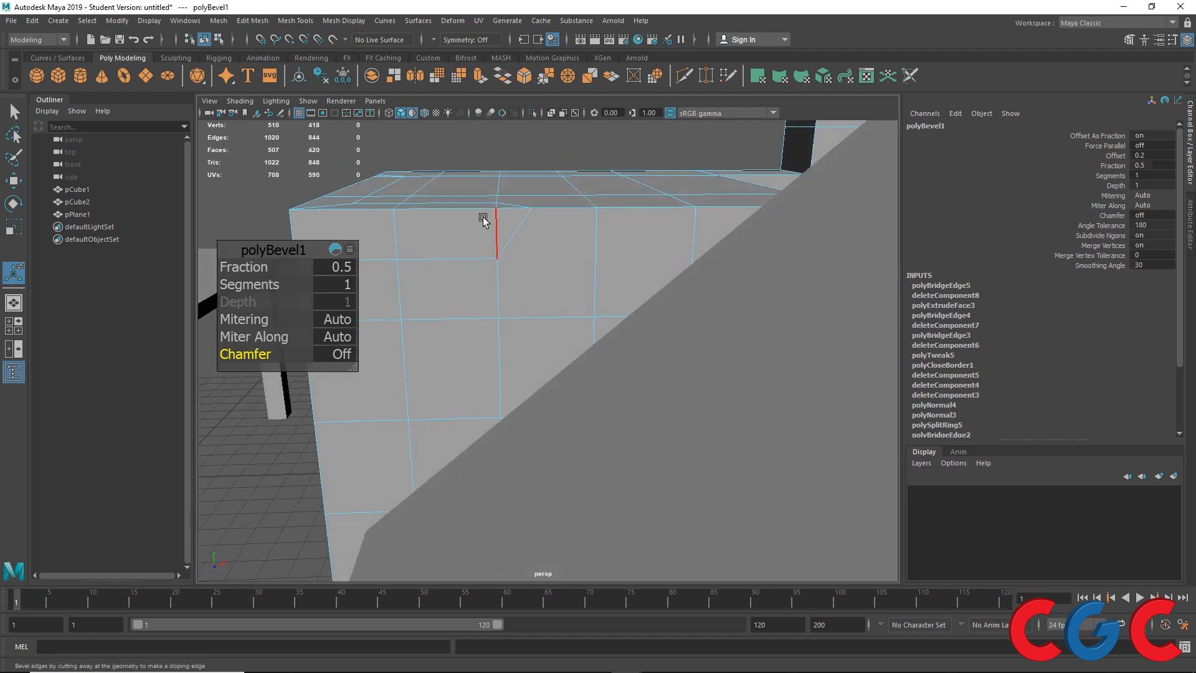
scroll(498, 243, "down", 5)
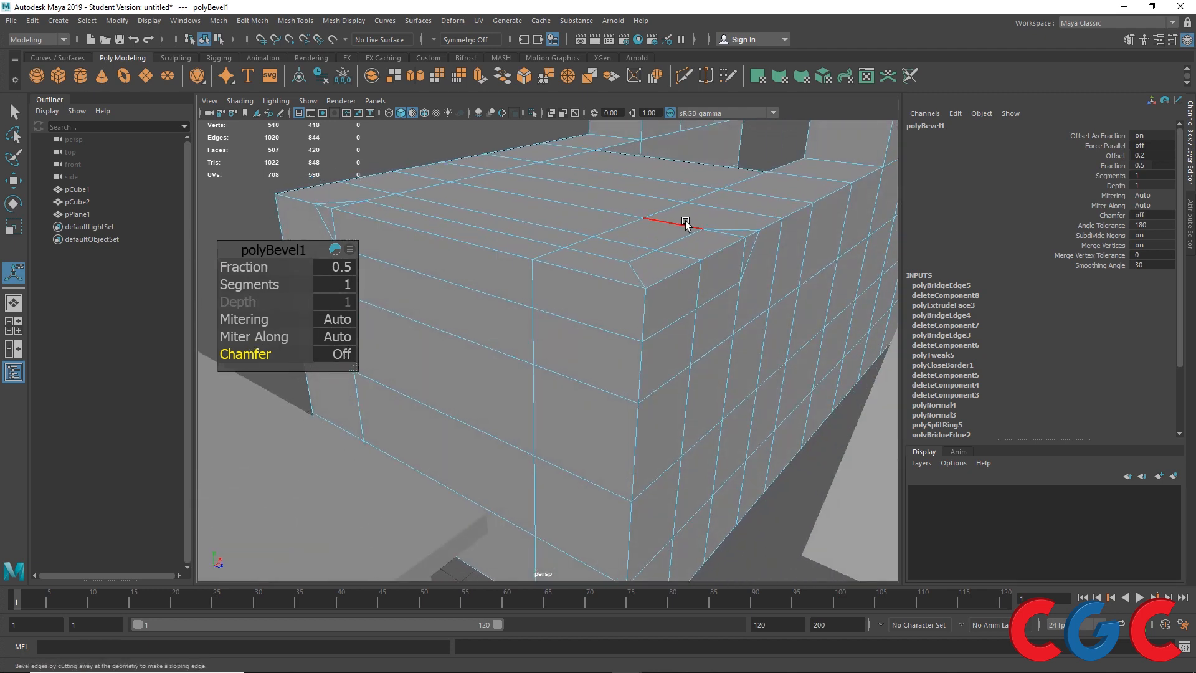
left_click(340, 352)
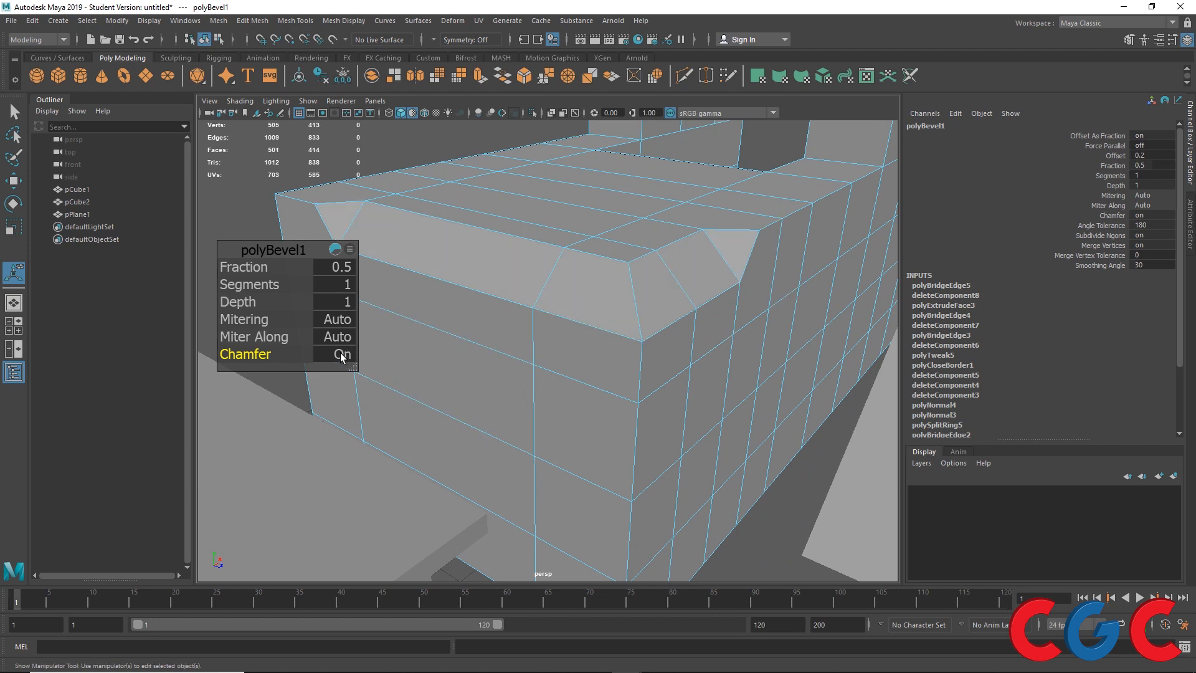
- Set the block's corner bevel to Fraction 0.6, Segments 5 and Depth -1
left_click_drag(472, 302, 480, 299, "alt")
left_click_drag(243, 274, 275, 284)
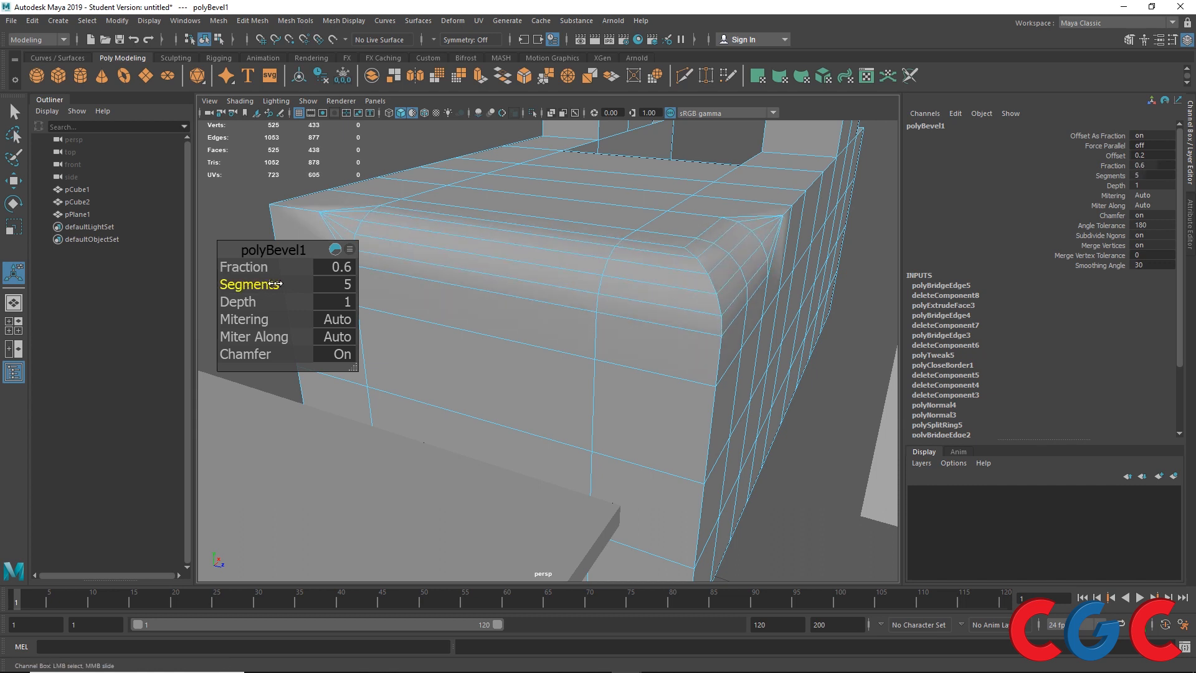
left_click(237, 303)
mouse_move(242, 303)
left_mouse_down()
mouse_move(222, 301)
mouse_move(244, 294)
mouse_move(217, 293)
mouse_move(247, 294)
left_mouse_up()
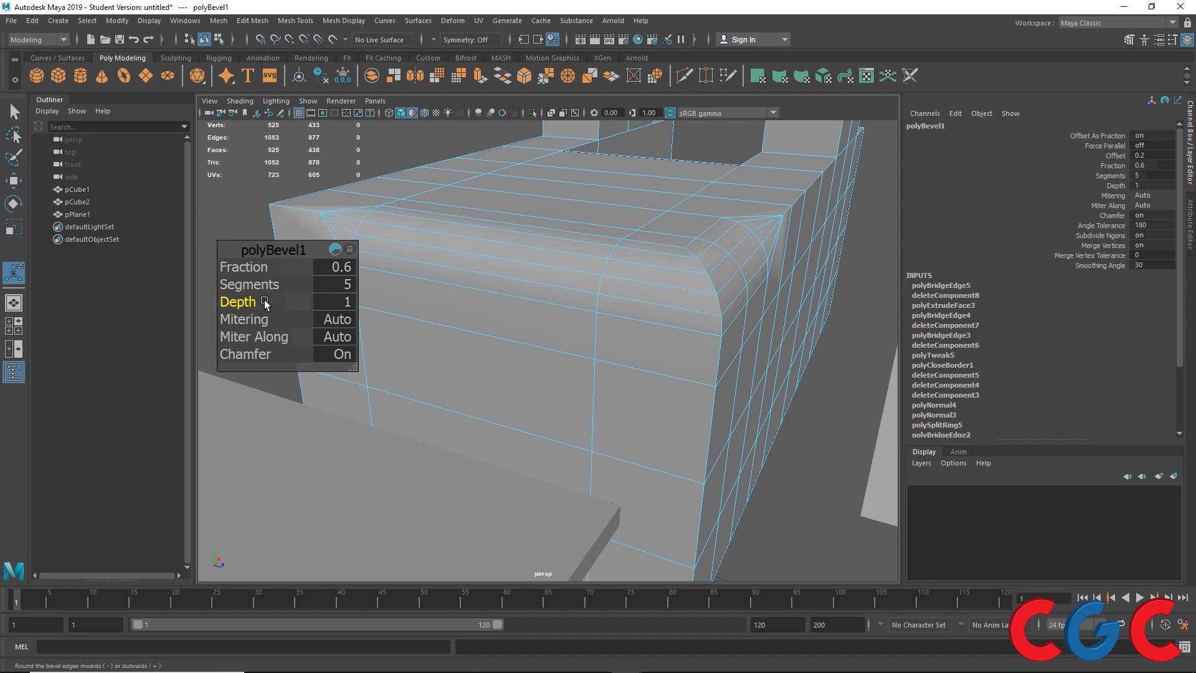
left_click_drag(605, 271, 651, 241, "alt")
scroll(607, 317, "down", 3)
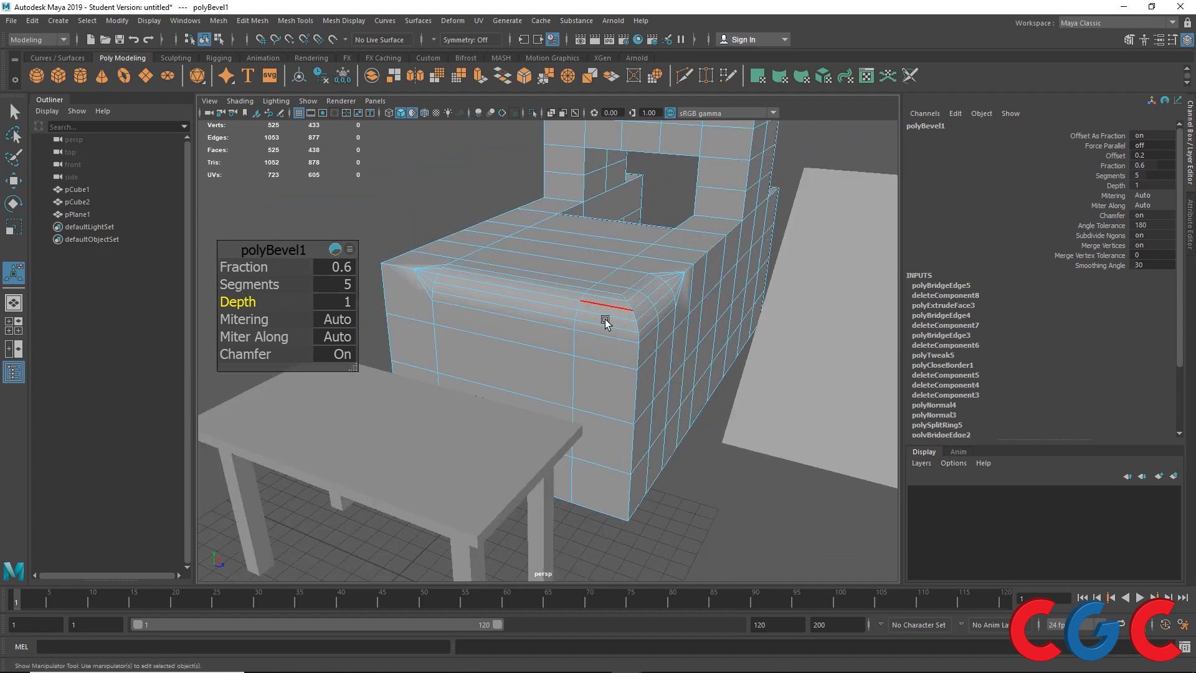
left_click_drag(607, 329, 520, 304, "alt")
scroll(599, 300, "up", 3)
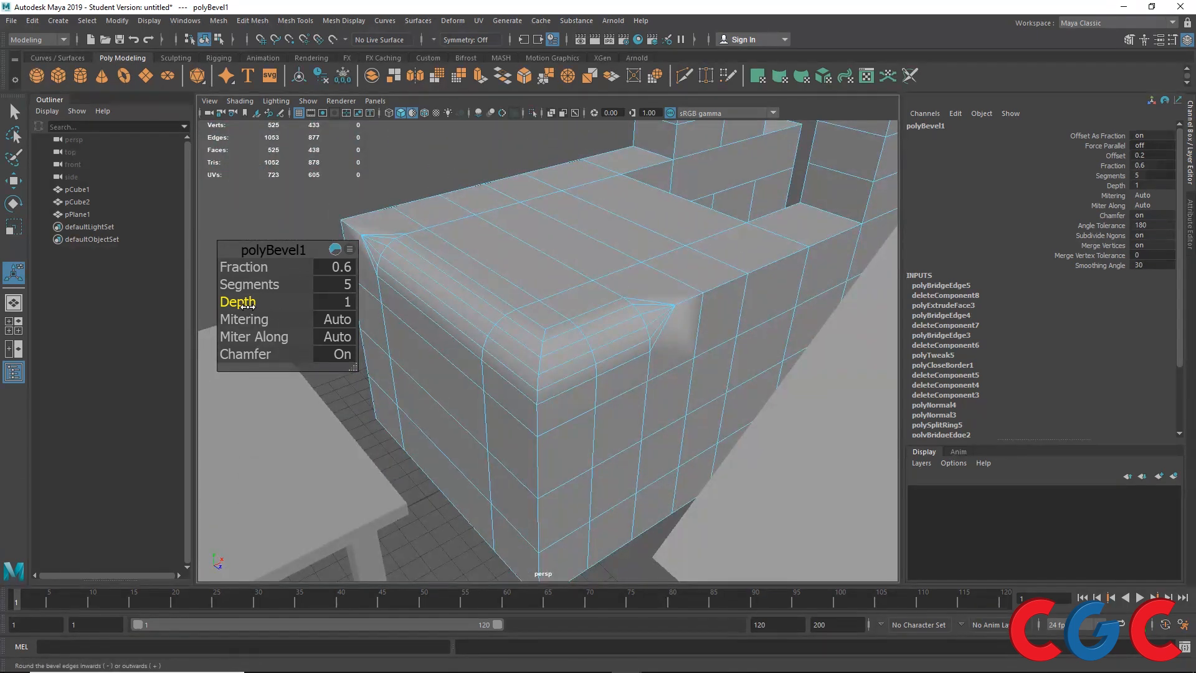
left_click_drag(248, 306, 231, 307)
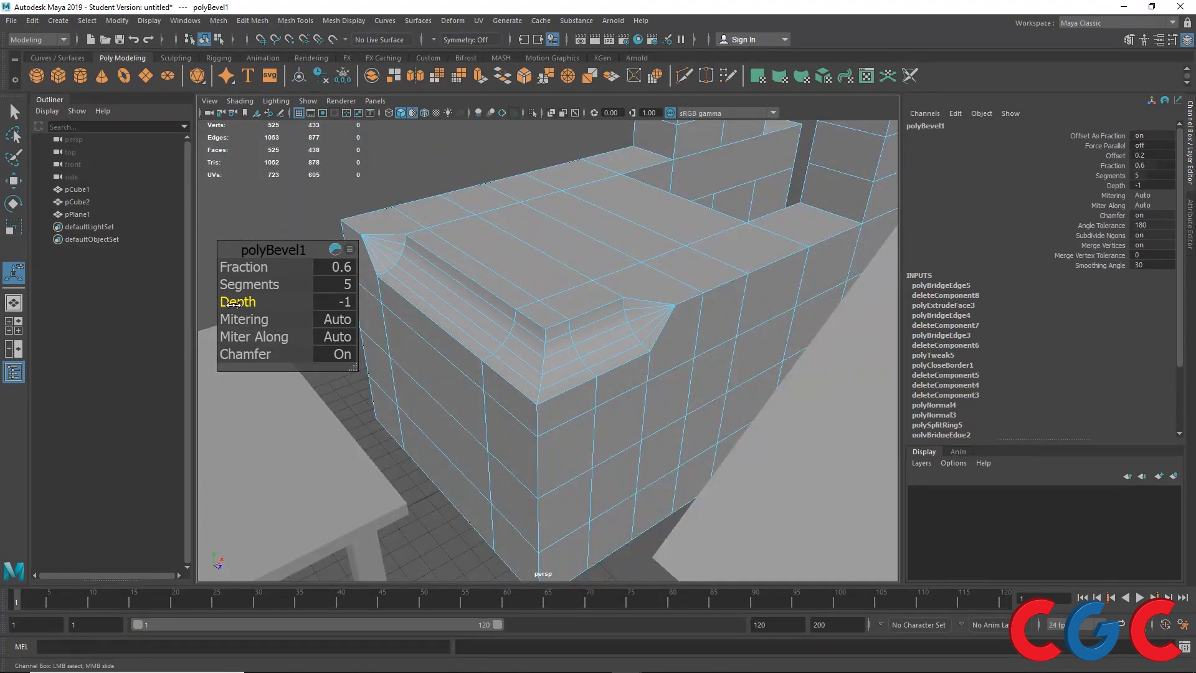
- Try the Uniform and Patch mitering options on the corner bevel and return Mitering to Auto
left_click(330, 321)
left_click(351, 340)
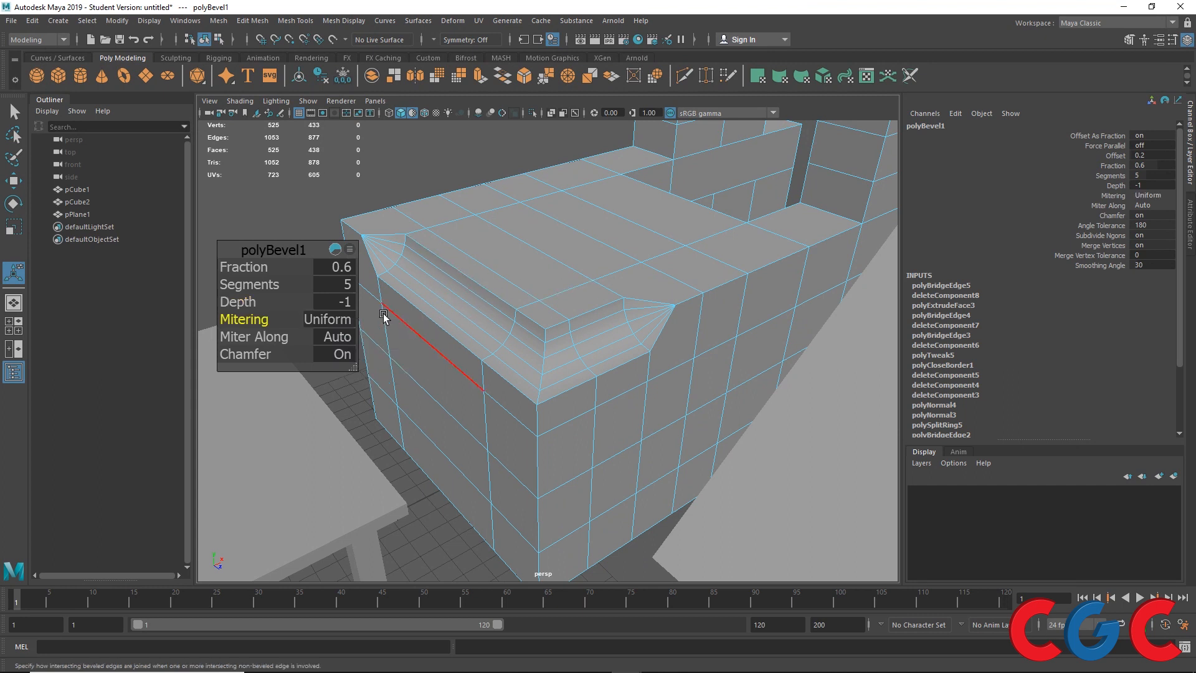
left_click(332, 321)
left_click(343, 358)
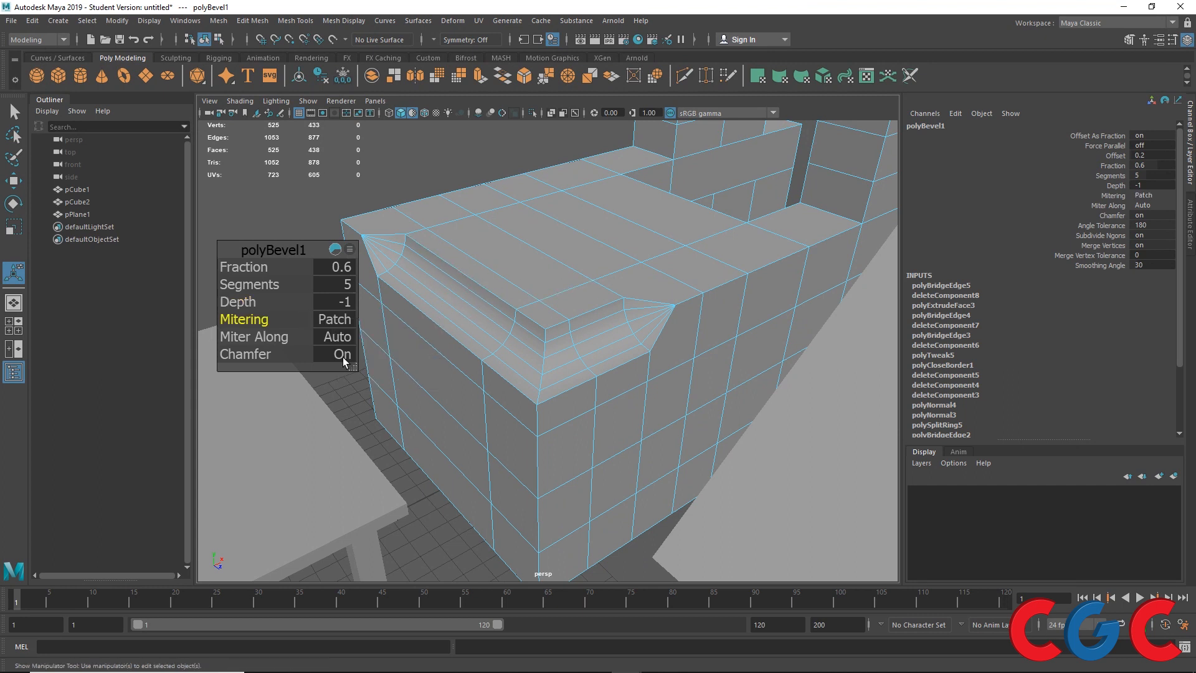
left_click(332, 319)
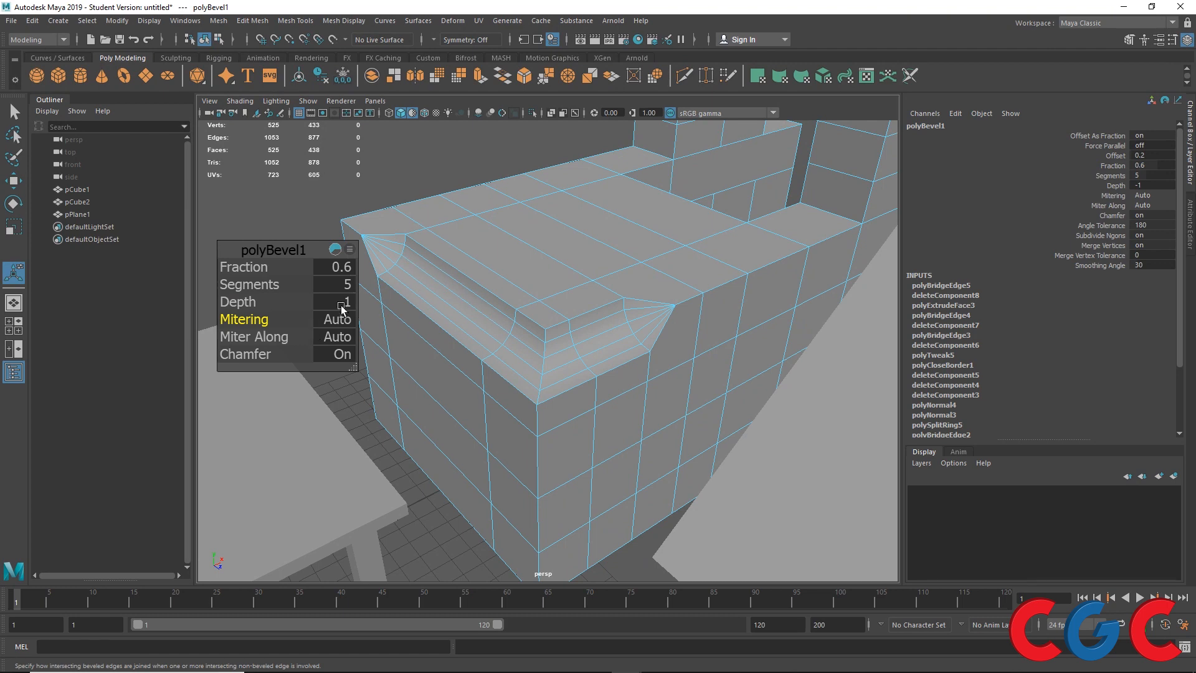
- Extrude the vertical column of four faces on the block's long side outward by about 10 units in local Z
left_click_drag(492, 265, 688, 258, "alt")
key("q")
left_click(508, 274)
left_click(500, 342, "shift")
left_click(505, 402, "shift")
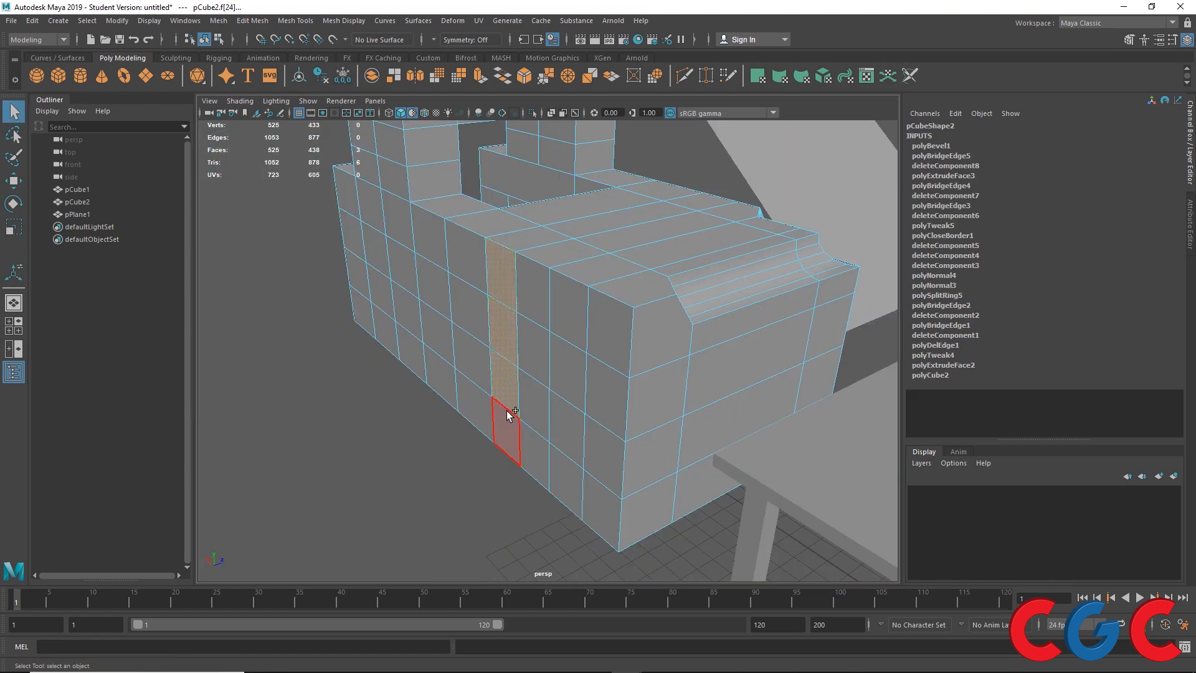
left_click(508, 413, "shift")
key("ctrl+e")
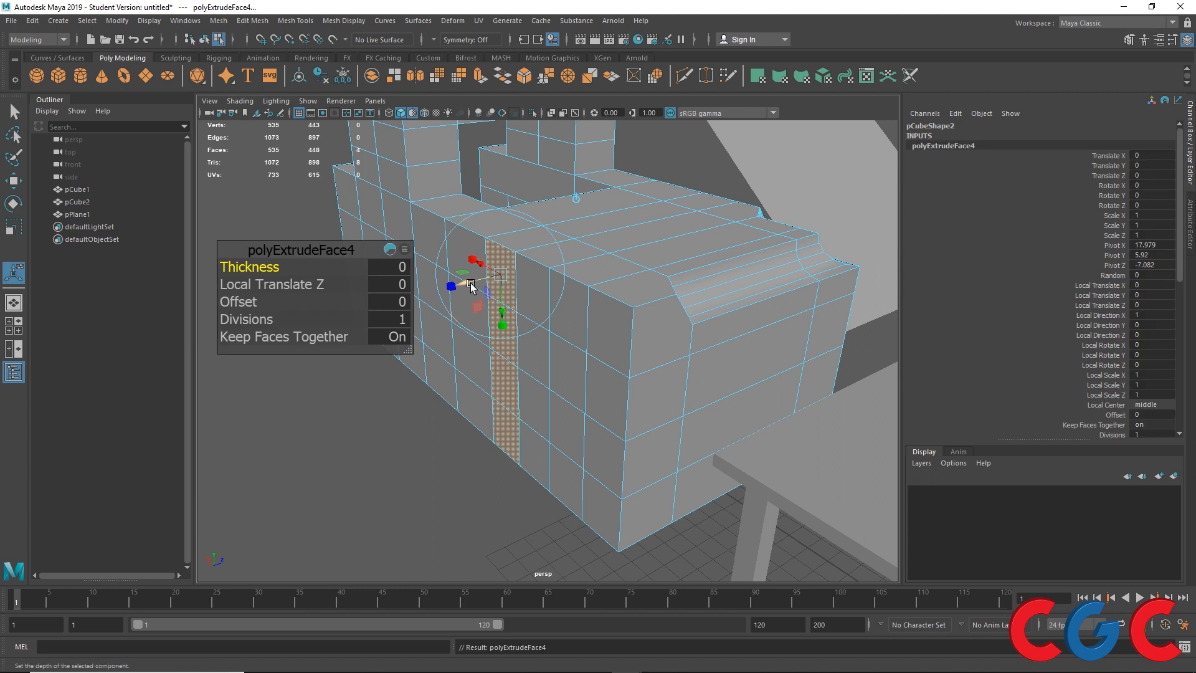
left_click_drag(470, 285, 244, 333)
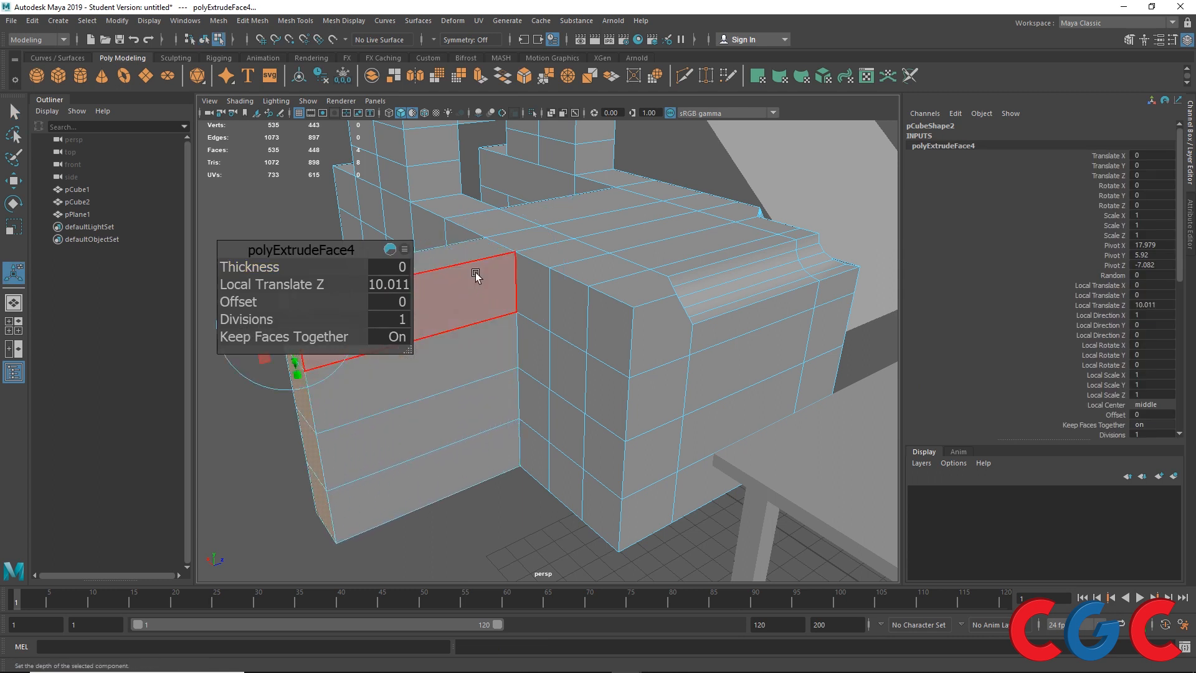
- Bevel the upper side face of the extruded wall and the two adjoining block faces with width 0.5, one segment and Chamfer on
right_click(469, 294)
left_click(470, 294)
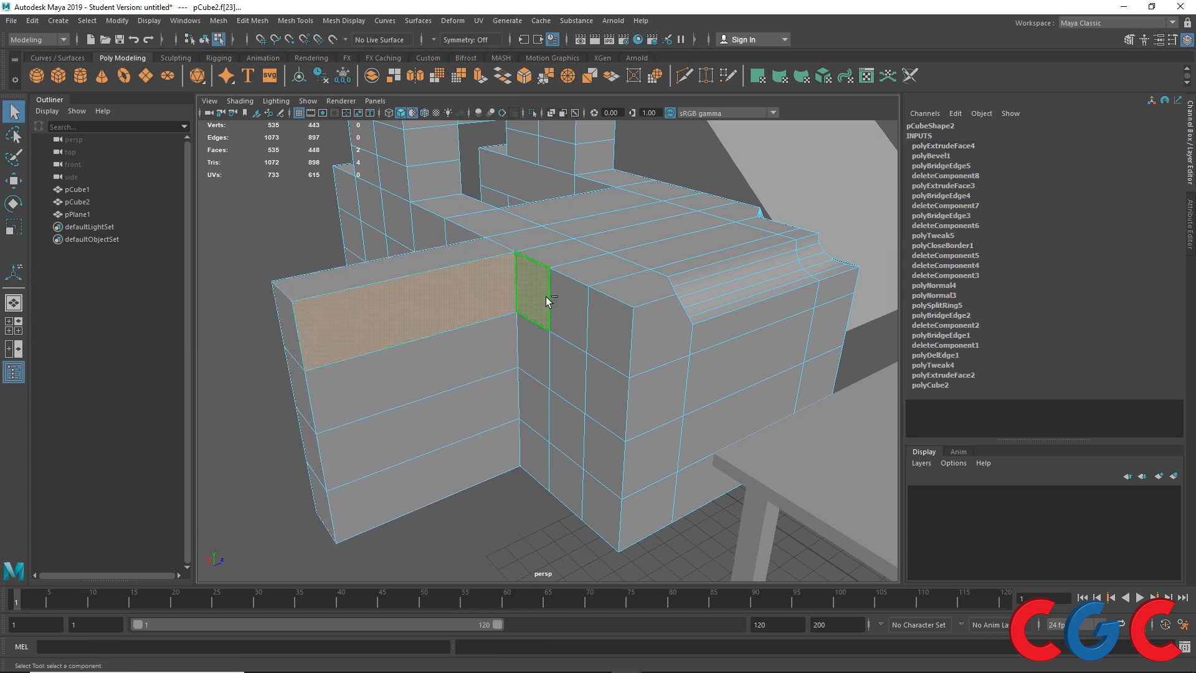
left_click(564, 299, "shift")
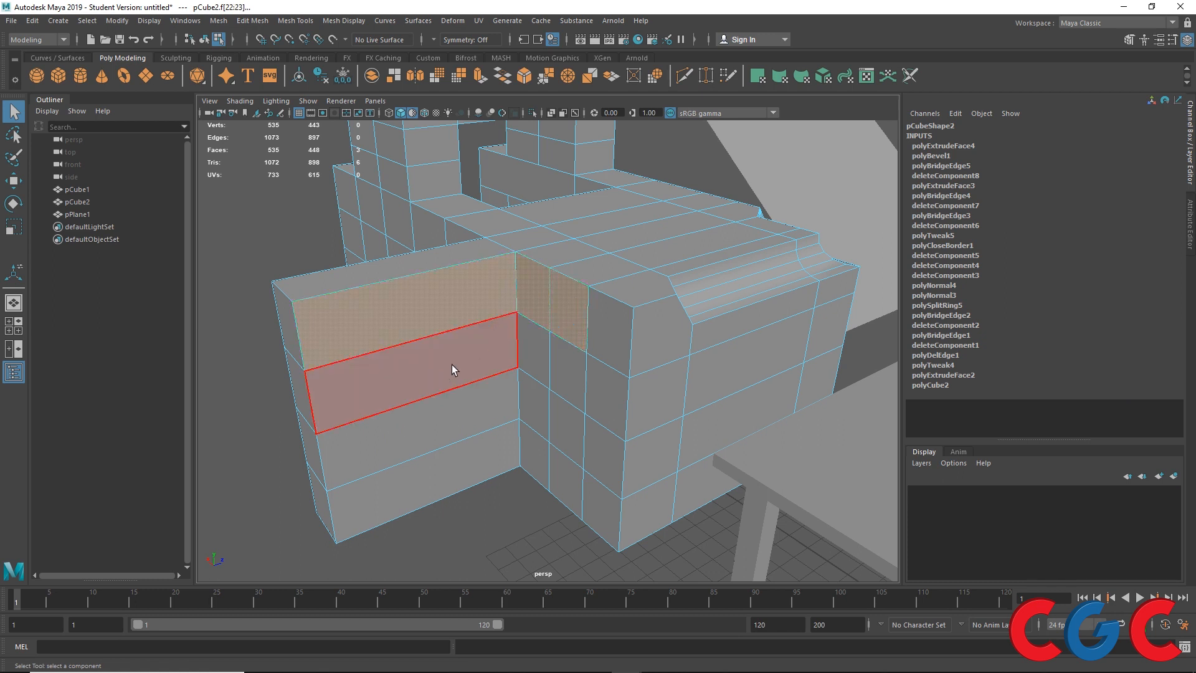
right_click(479, 300, "shift")
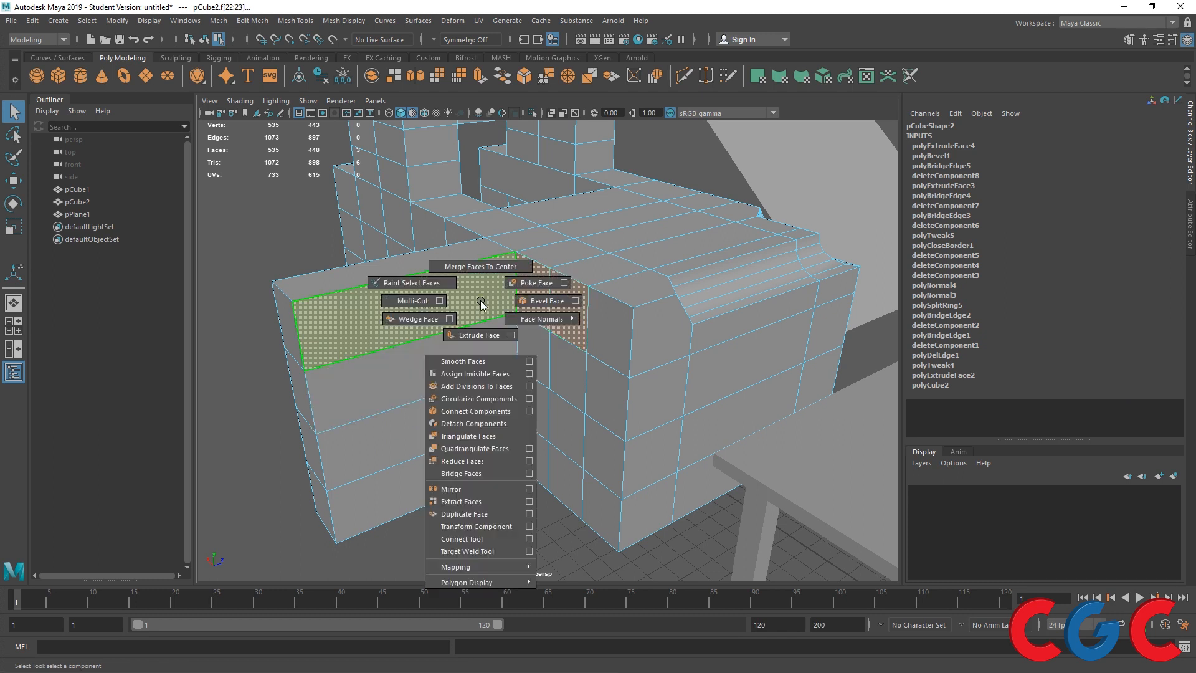
right_click_drag(482, 303, 574, 300, "shift")
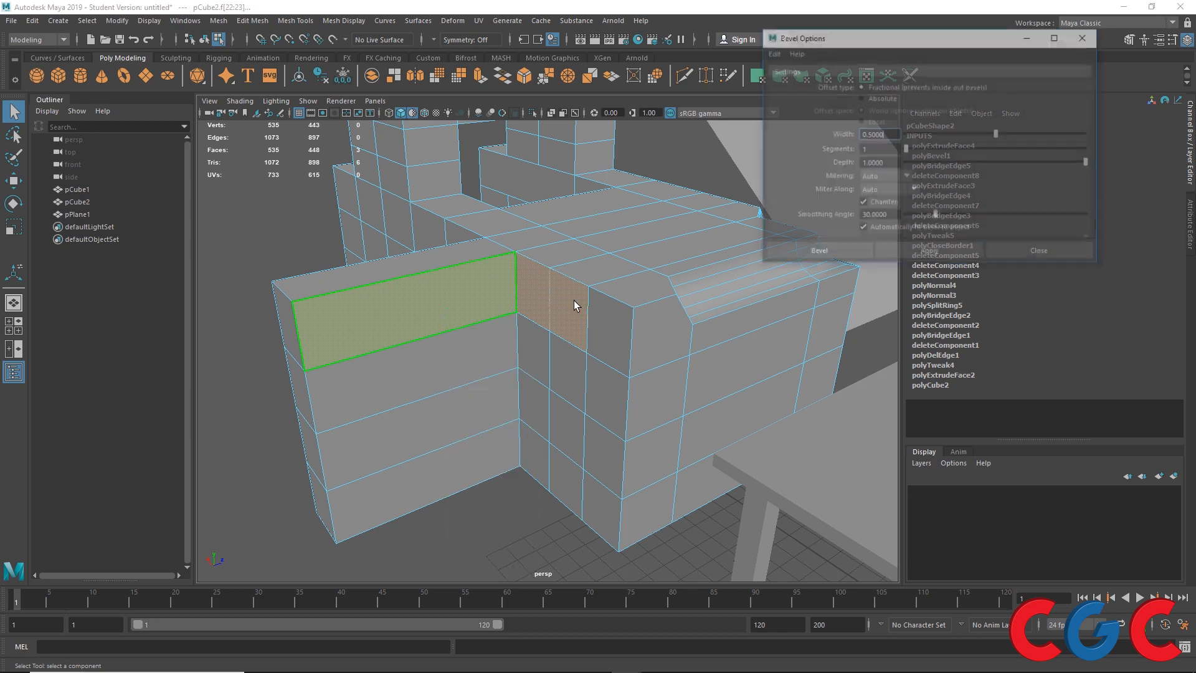
left_click(937, 247)
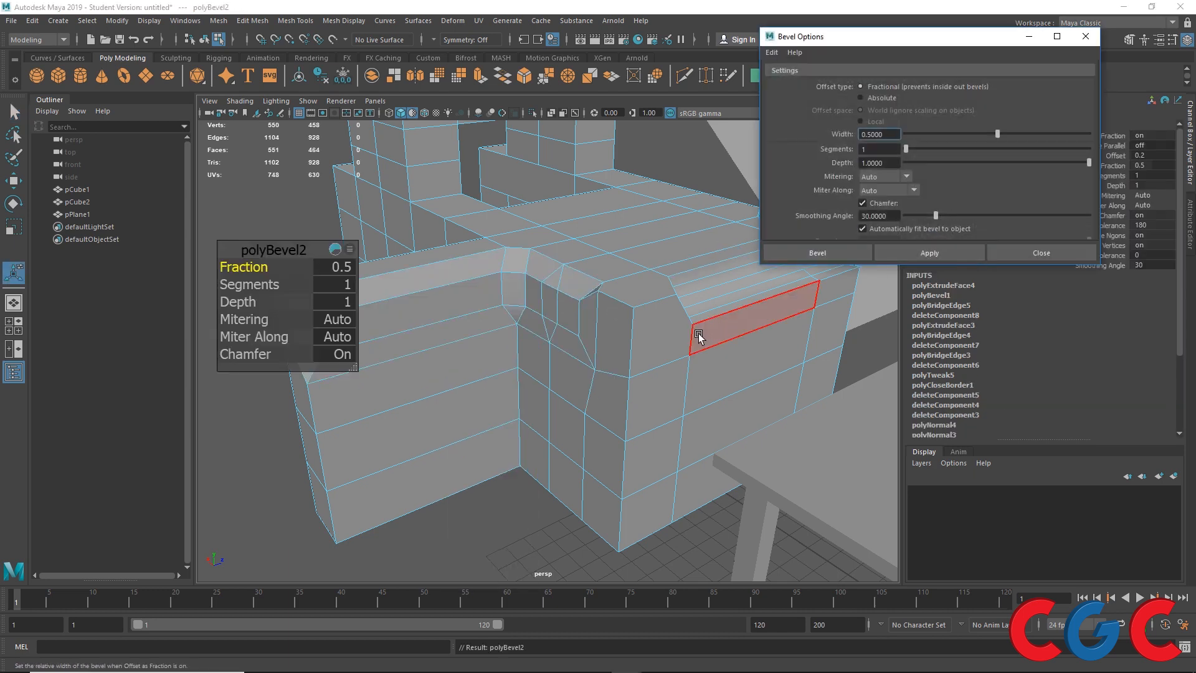
left_click(1041, 251)
- Switch Chamfer off and back on for the inner-corner bevel to compare the geometry
mouse_move(473, 274)
left_mouse_down("alt")
mouse_move(459, 280)
mouse_move(505, 232)
mouse_move(461, 256)
left_mouse_up("alt")
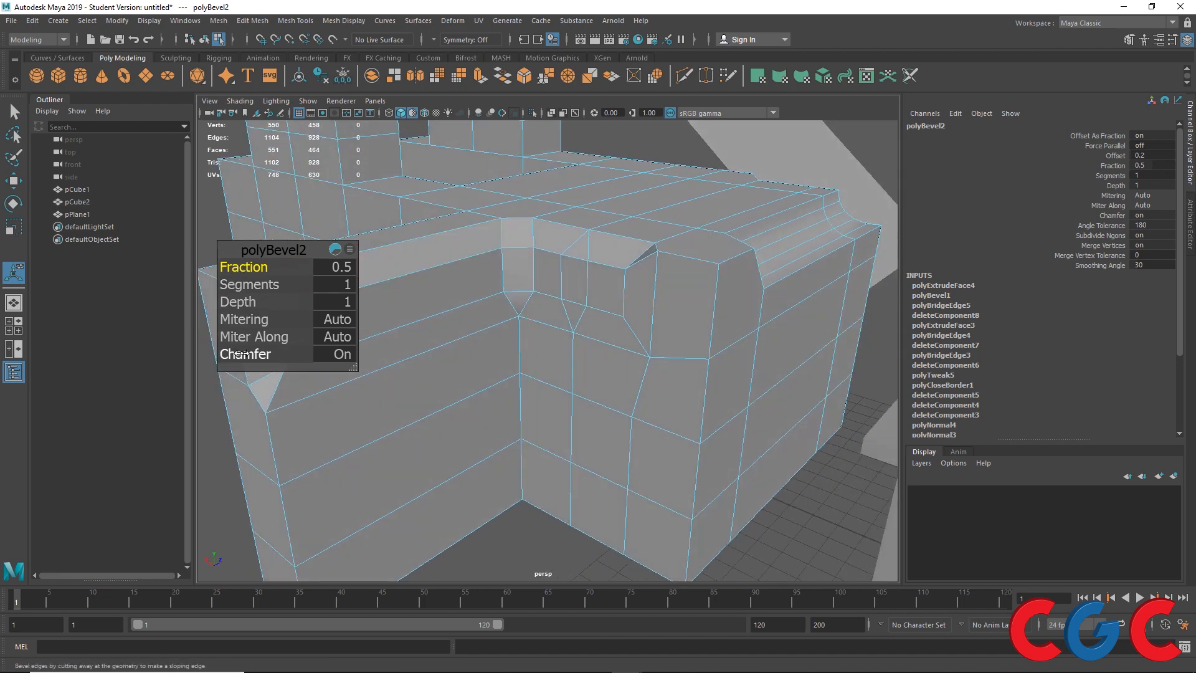
left_click(337, 353)
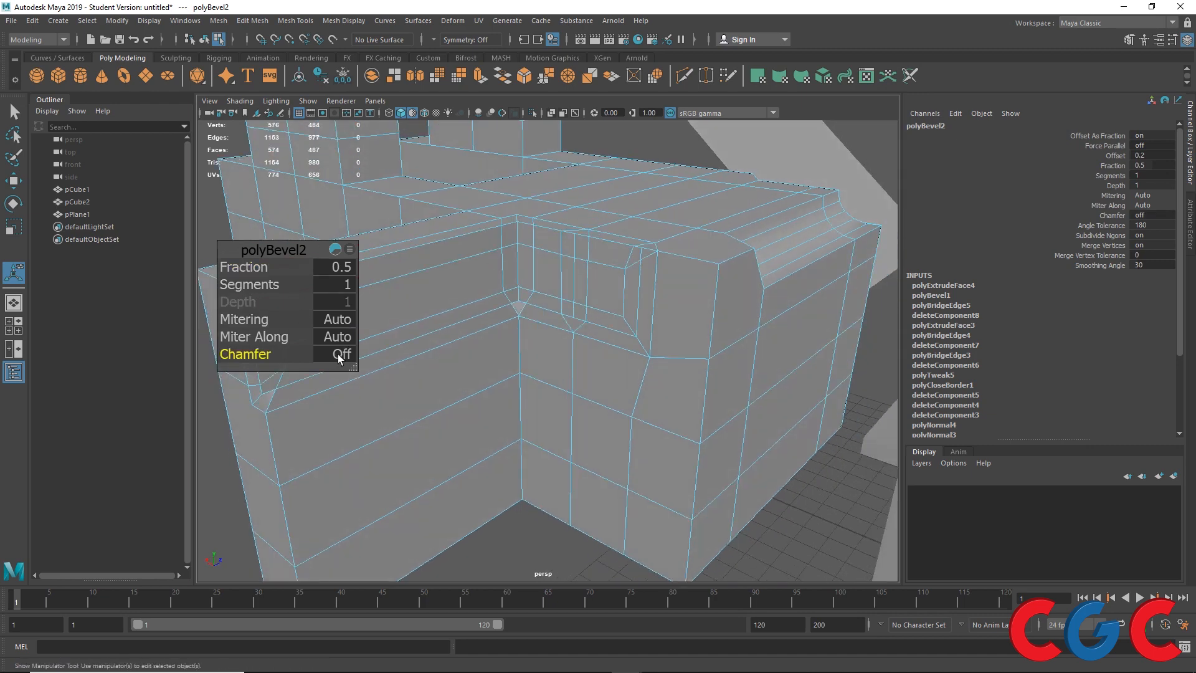
left_click(338, 353)
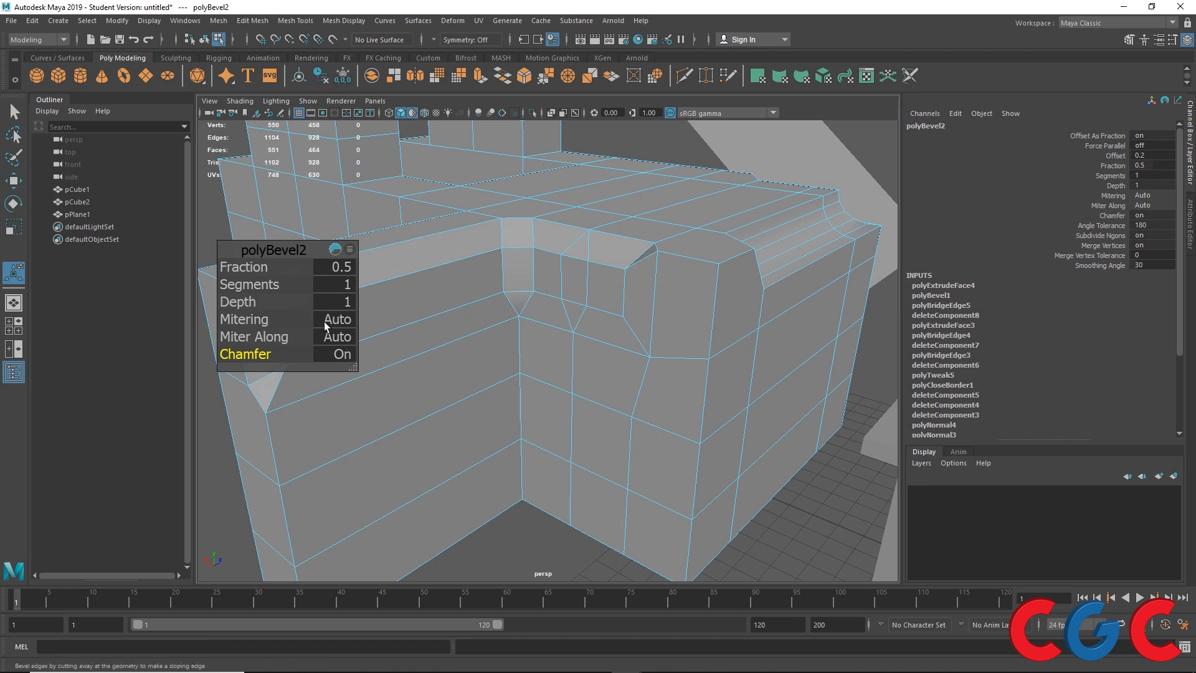
- Set the inner-corner bevel to Fraction 0.3, Segments 2 and Depth -1
middle_click_drag(537, 280, 574, 279, "alt")
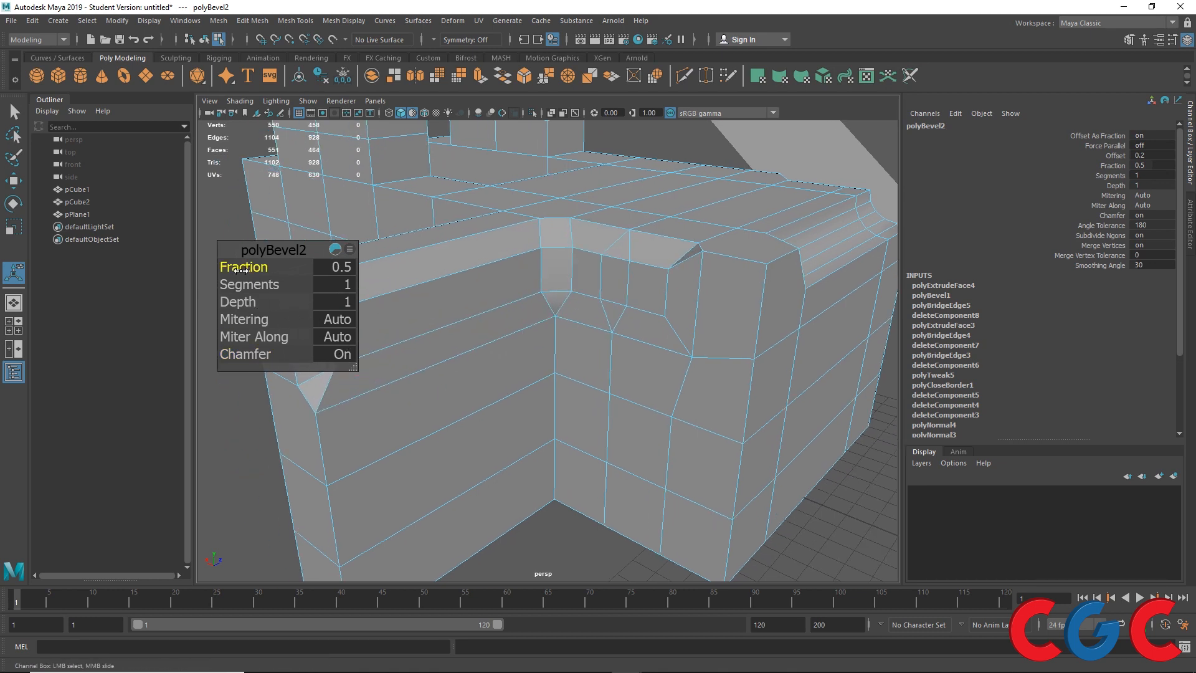
left_click_drag(242, 269, 242, 269)
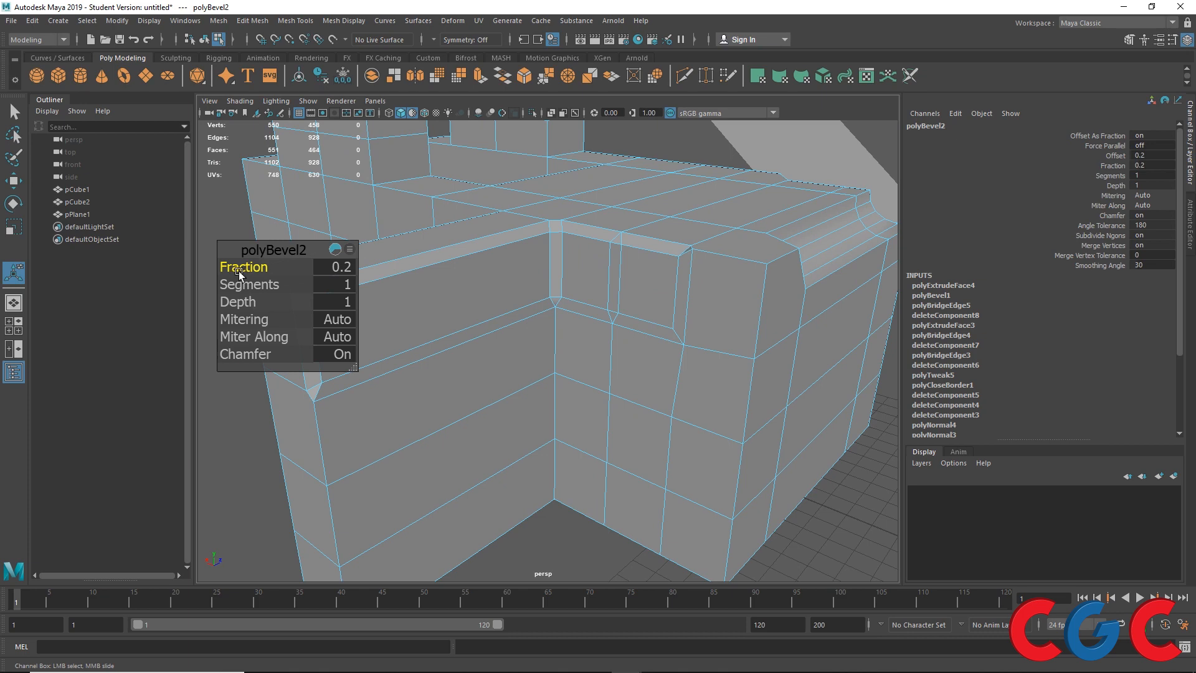
scroll(536, 231, "up", 3)
middle_click_drag(536, 230, 535, 271, "alt")
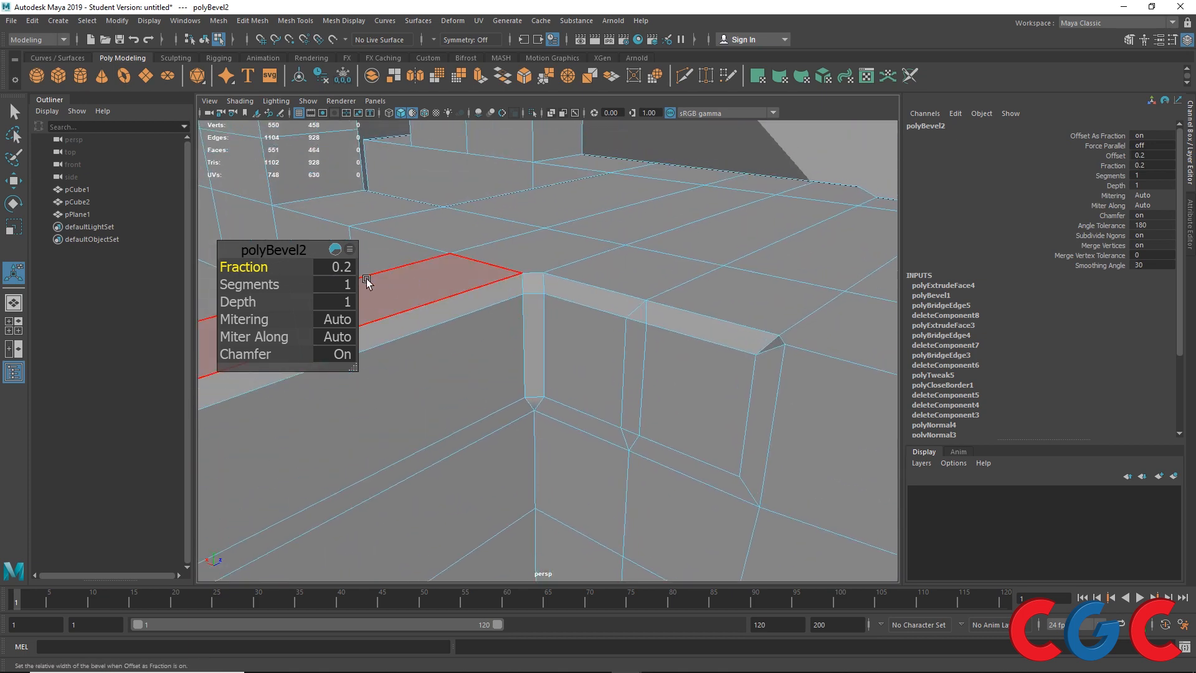
left_click_drag(247, 269, 248, 269)
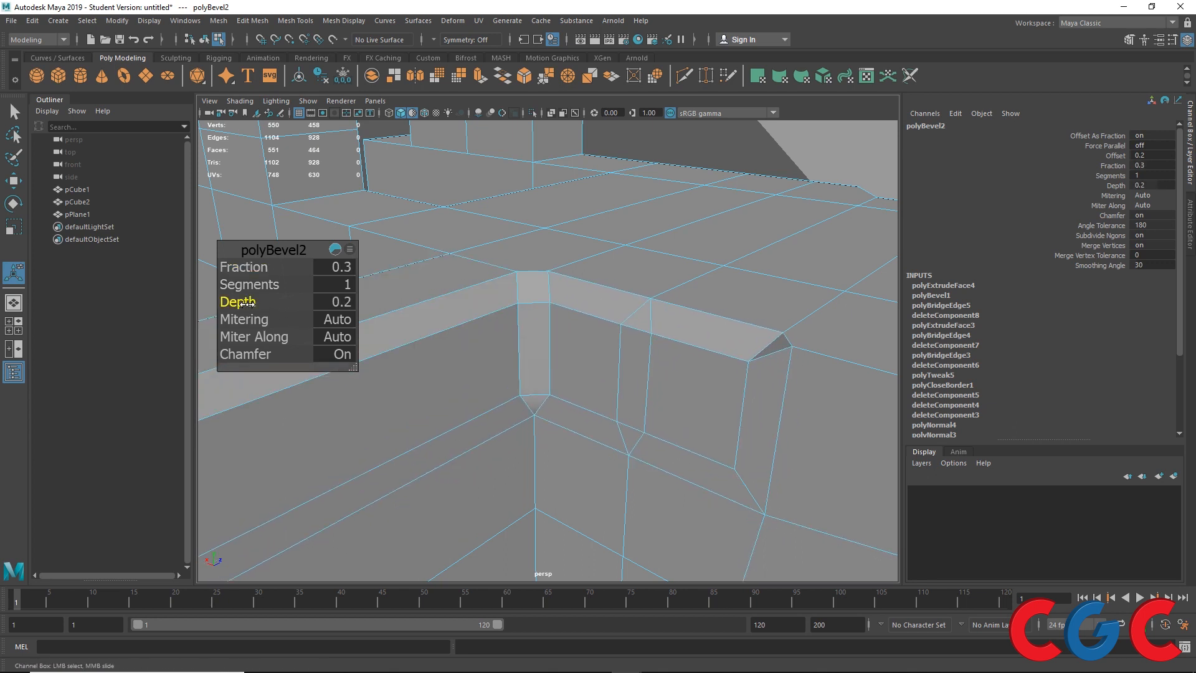
left_click_drag(253, 288, 249, 303)
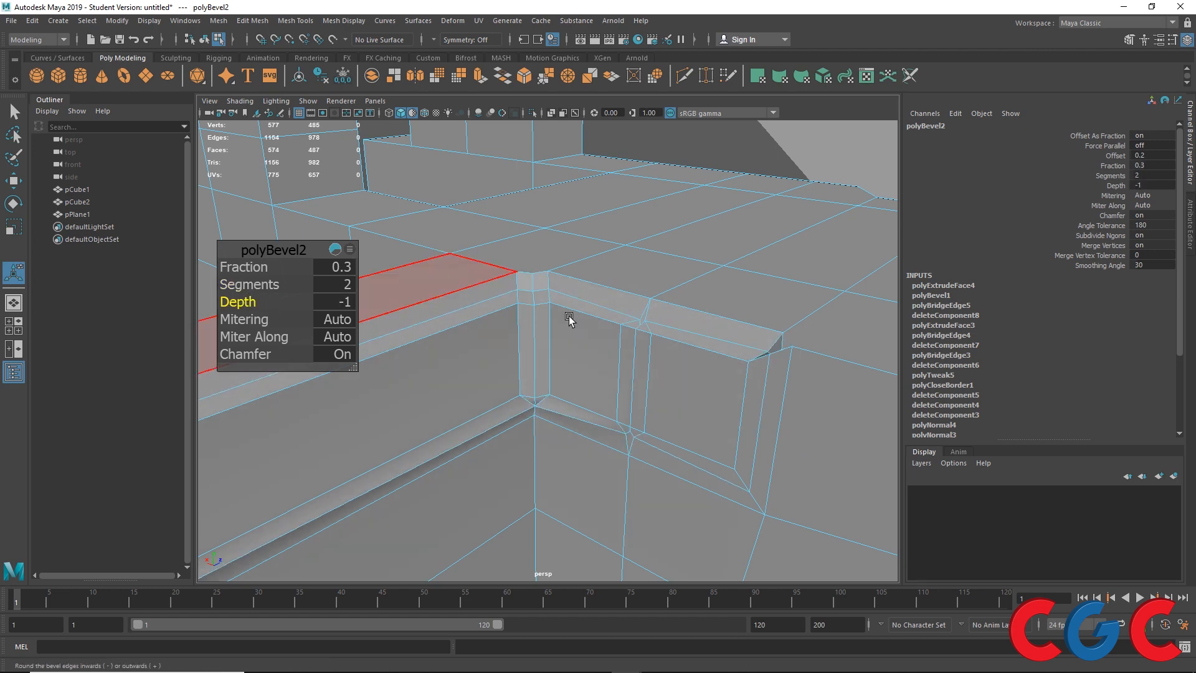
- Try Uniform mitering on the inner-corner bevel and set Mitering to Patch
left_click_drag(569, 318, 484, 299, "alt")
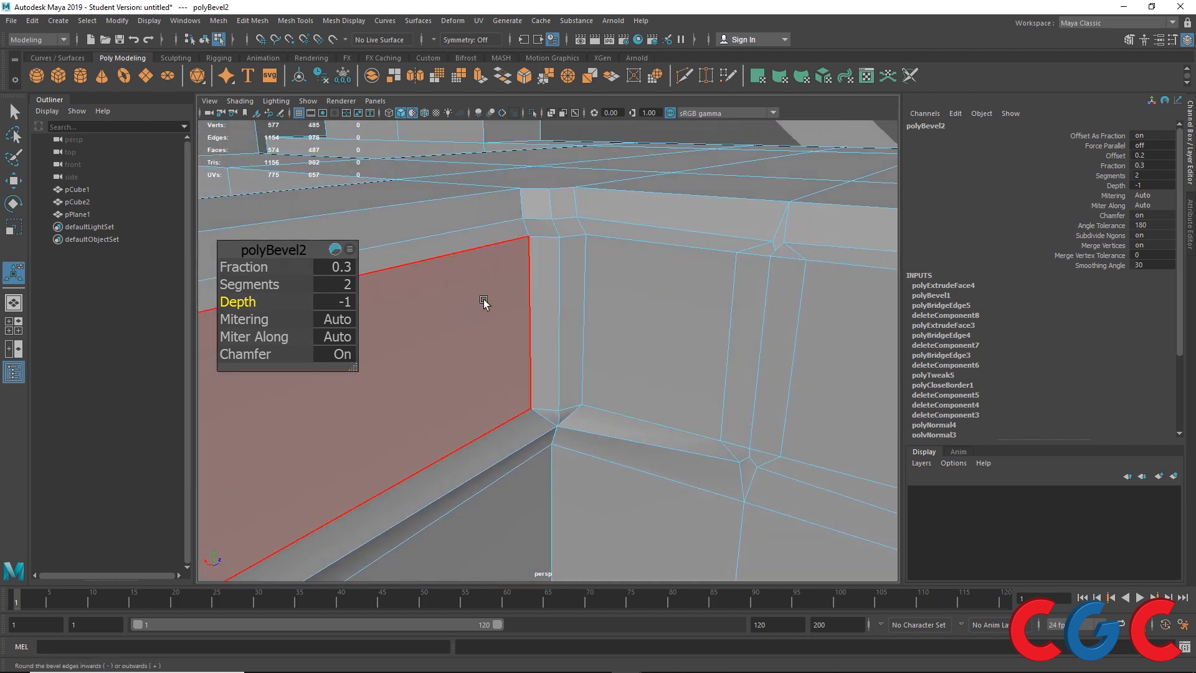
left_click(342, 322)
left_click(365, 342)
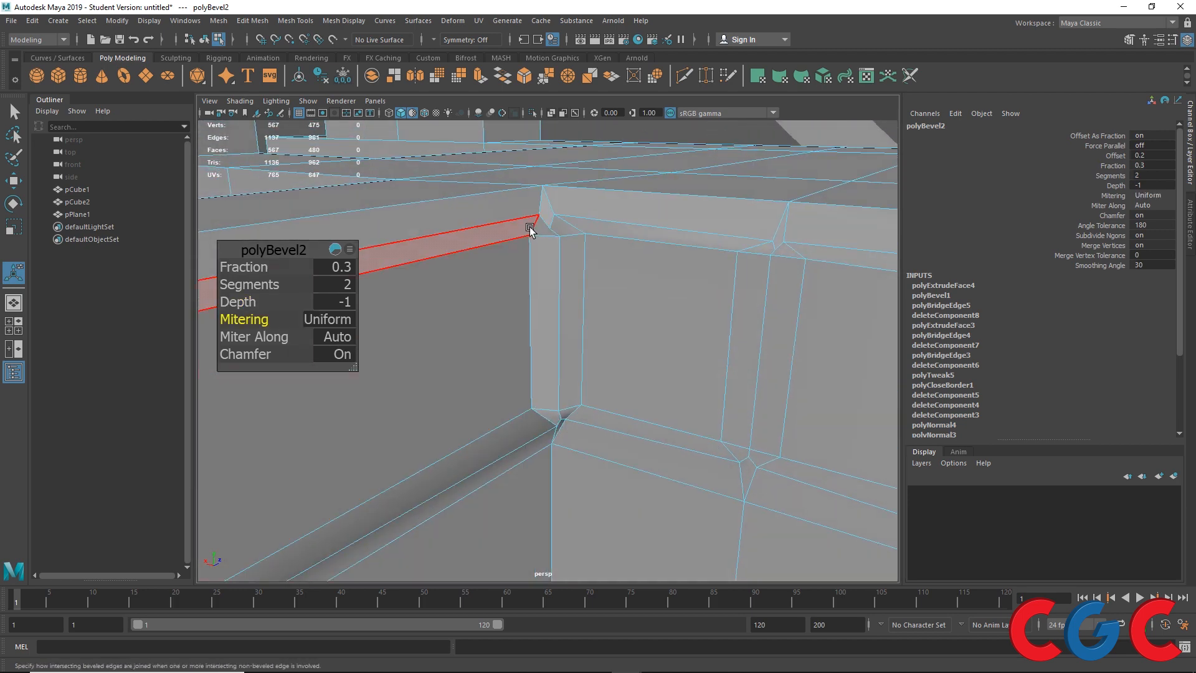
mouse_move(548, 386)
left_mouse_down("alt")
mouse_move(525, 342)
mouse_move(539, 388)
left_mouse_up("alt")
left_click(345, 323)
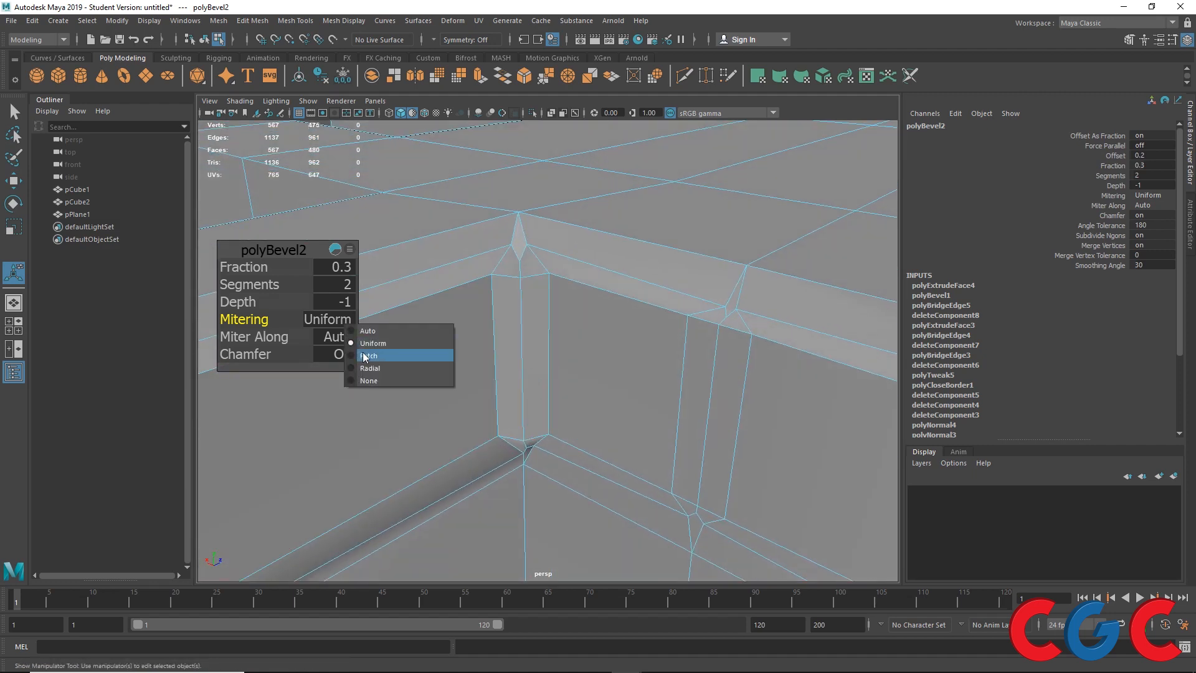
left_click(424, 356)
left_click_drag(401, 331, 444, 345, "alt")
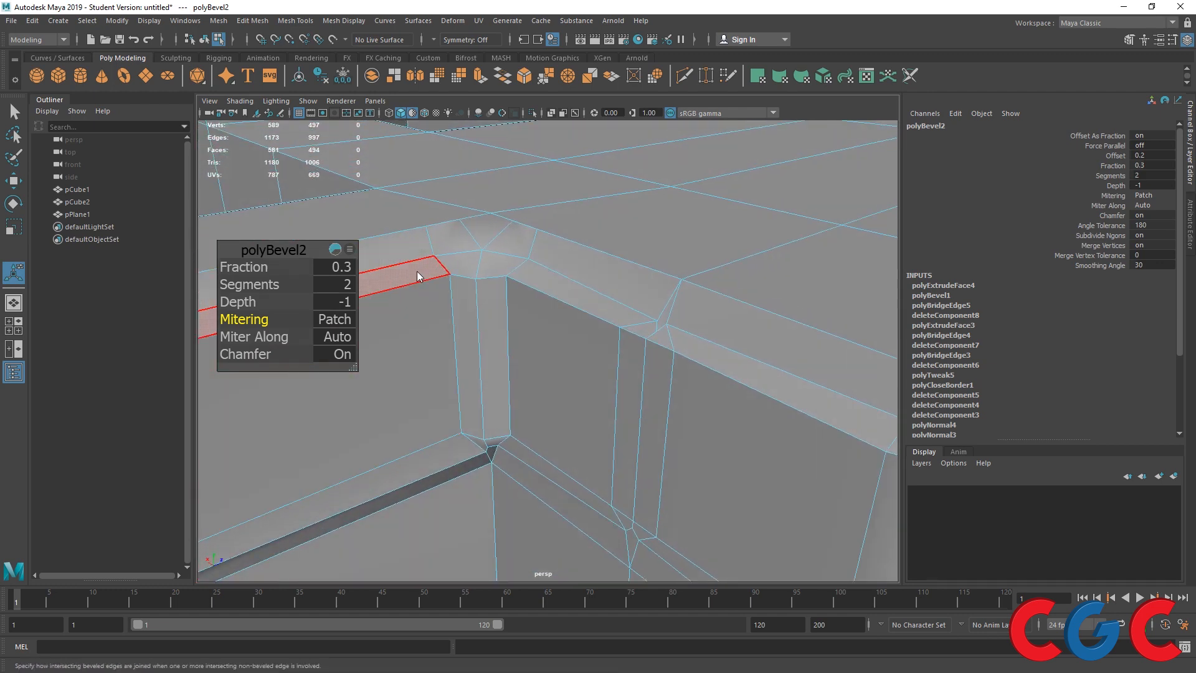
- Extrude the four-face column on the block's side outward into a long wall parallel to the existing extruded wall
right_click_drag(416, 271, 464, 254)
scroll(468, 297, "down", 6)
left_click_drag(473, 327, 468, 267, "alt")
right_click_drag(468, 256, 469, 290)
left_click(470, 295)
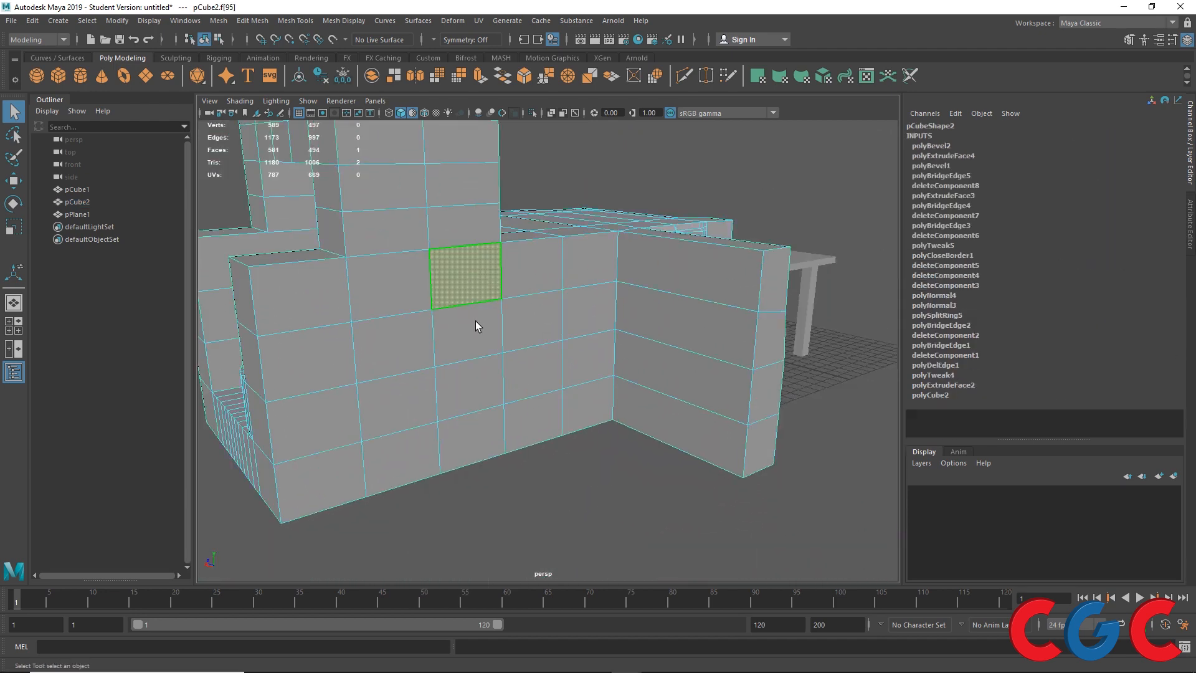
key("ctrl+e")
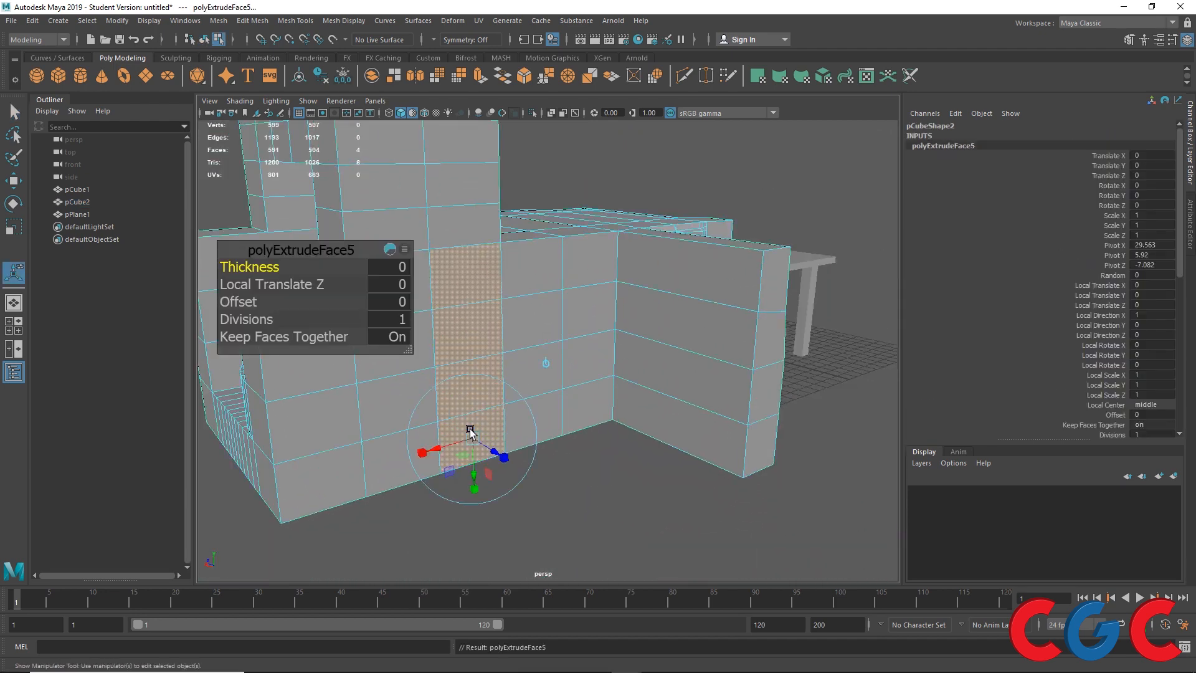
left_click_drag(498, 449, 693, 536)
left_click(524, 331)
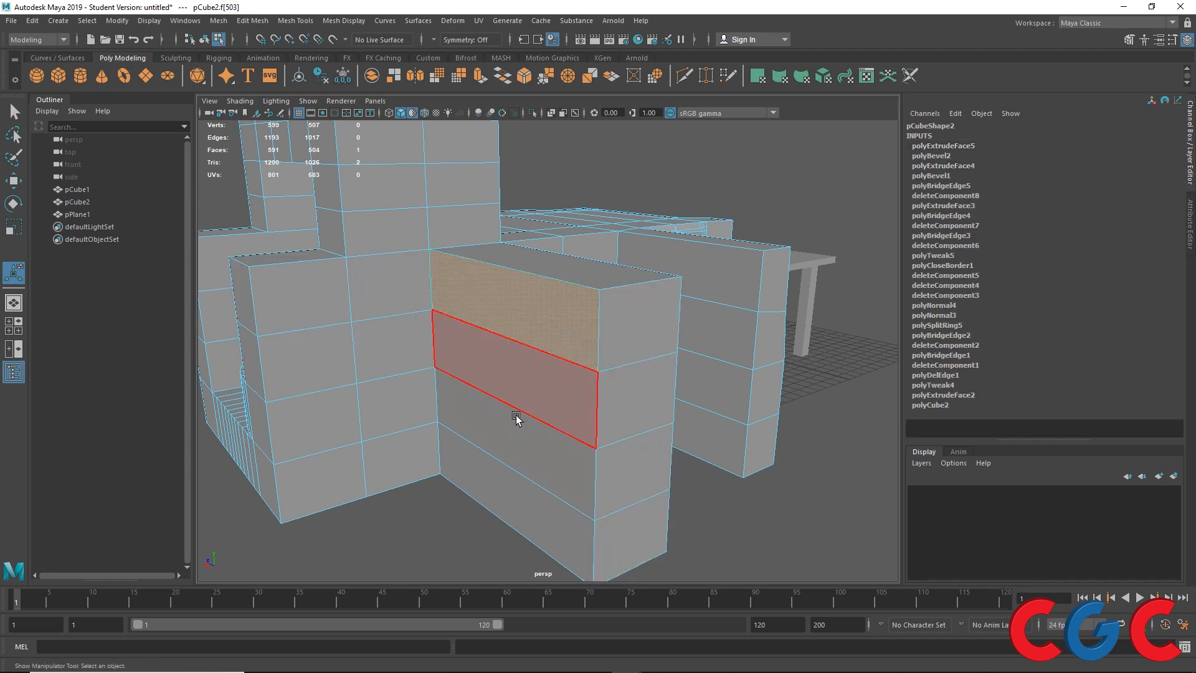
left_click(517, 448, "shift")
left_click(400, 404, "shift")
left_click(394, 287, "shift")
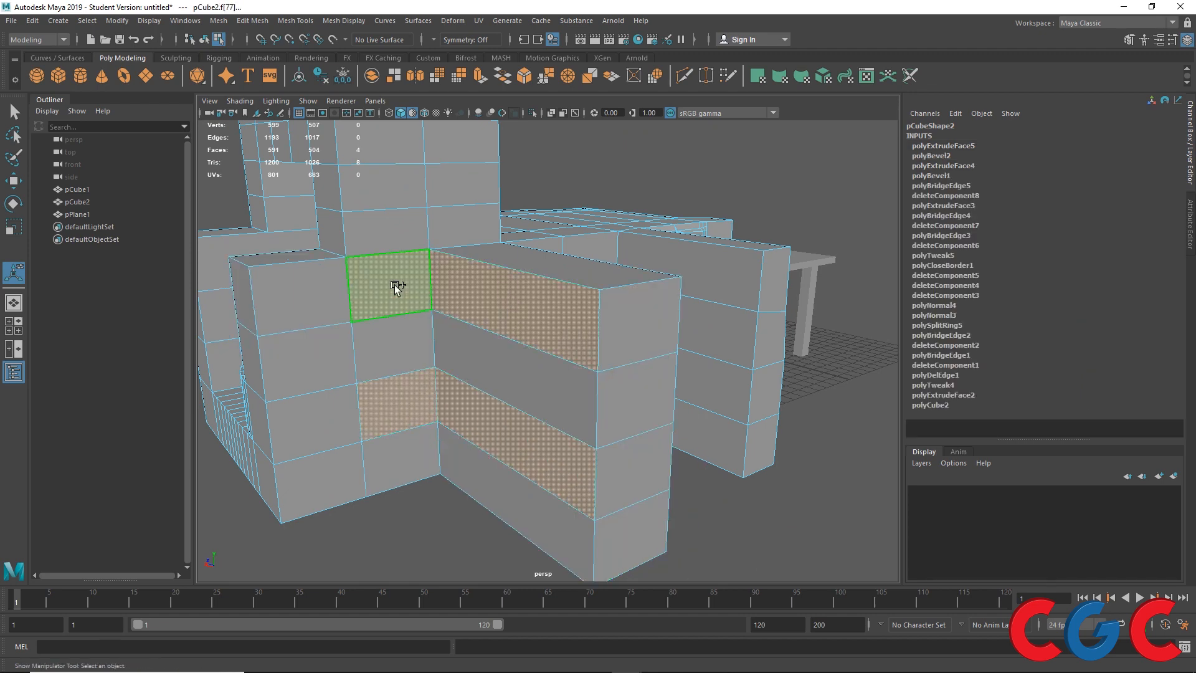
- Insert a vertical edge loop around the new wall, slightly beyond the middle of its length towards the outer end
left_click_drag(454, 208, 507, 273, "alt")
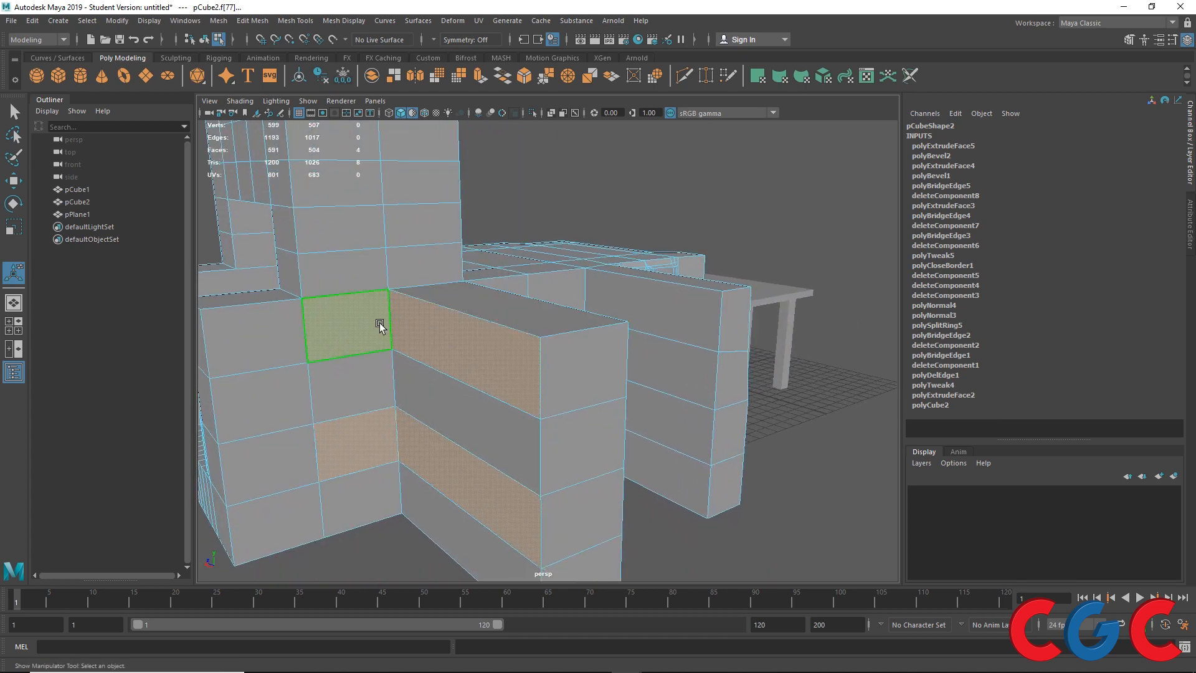
left_click_drag(380, 325, 668, 318, "alt")
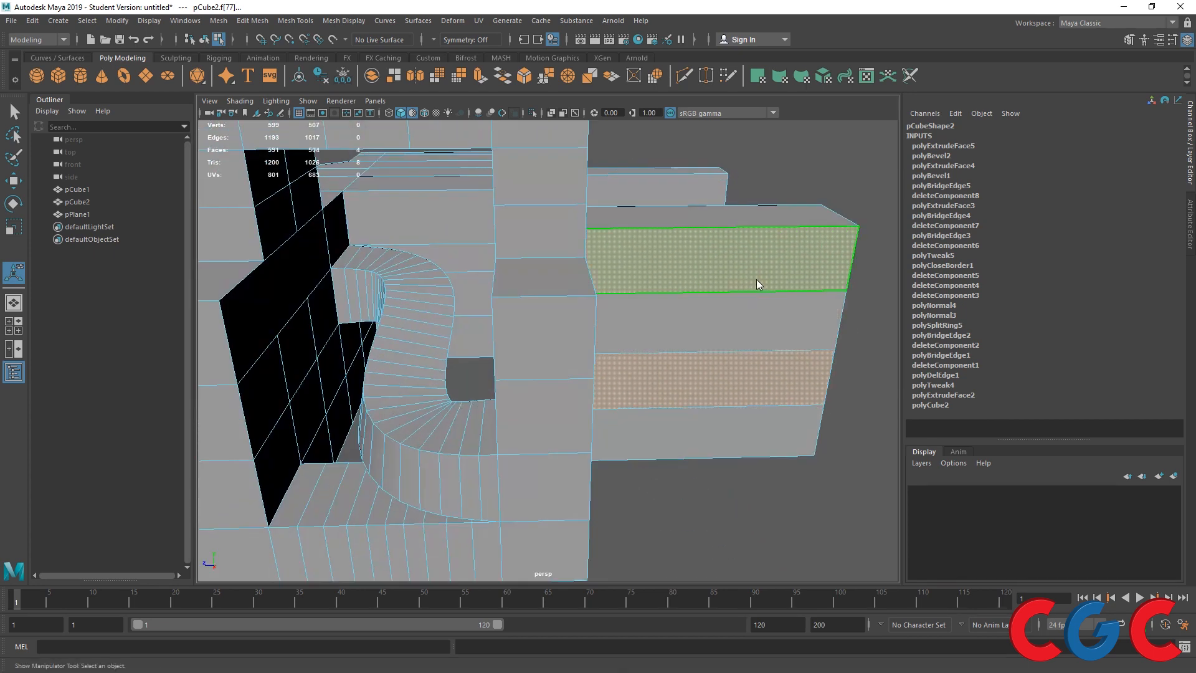
right_click_drag(758, 283, 646, 284)
left_click(747, 225)
right_click_drag(750, 226, 790, 286, "shift")
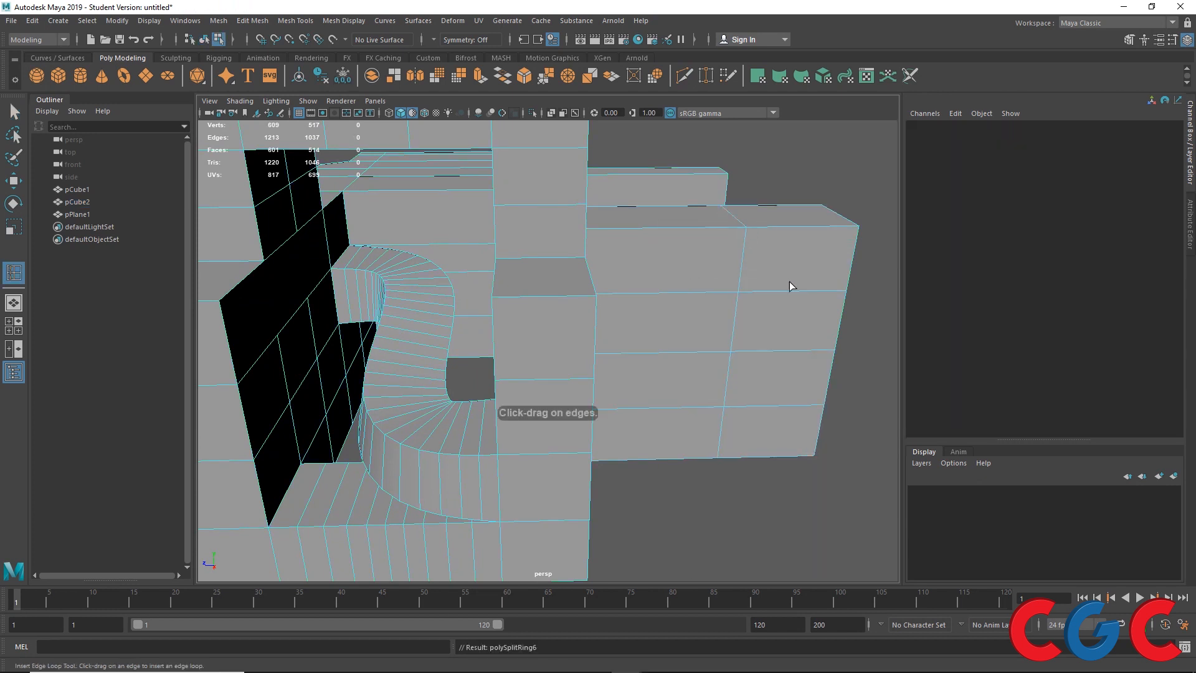
key("q")
key("w")
- Extrude the four side faces at the new wall's outer end with Local Translate Z 9.53 to form an L-shaped corner
left_click(787, 259)
left_click(790, 312, "shift")
left_click(786, 394, "shift")
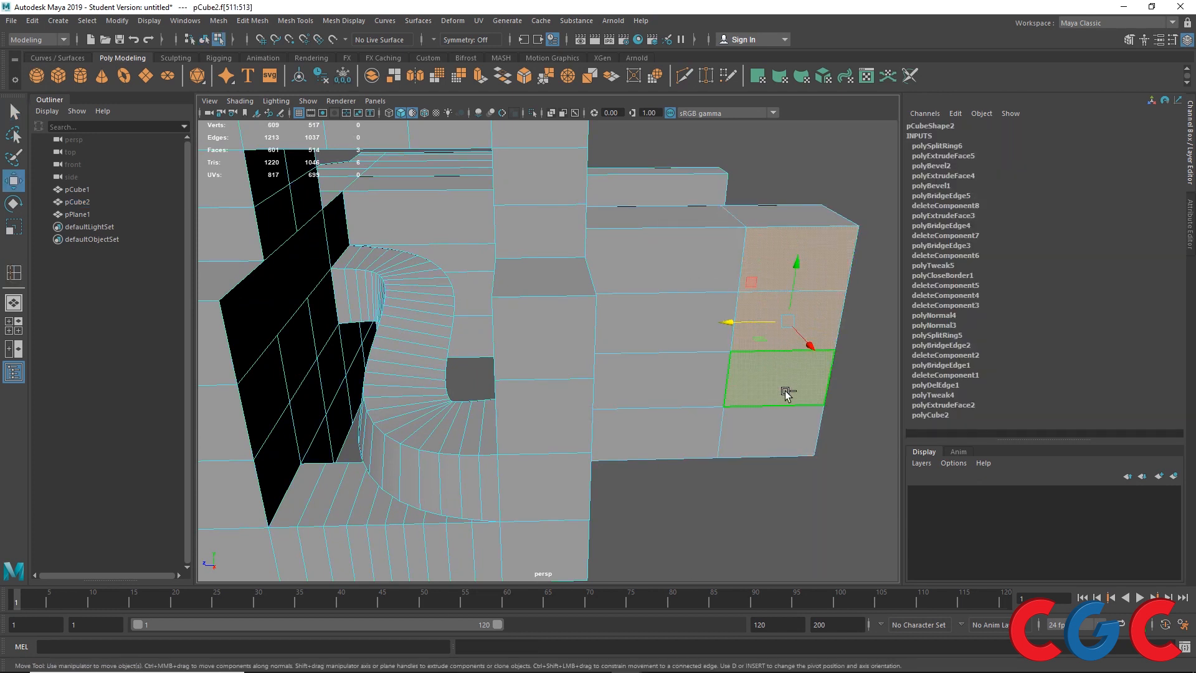
left_click(781, 420, "shift")
key("ctrl+e")
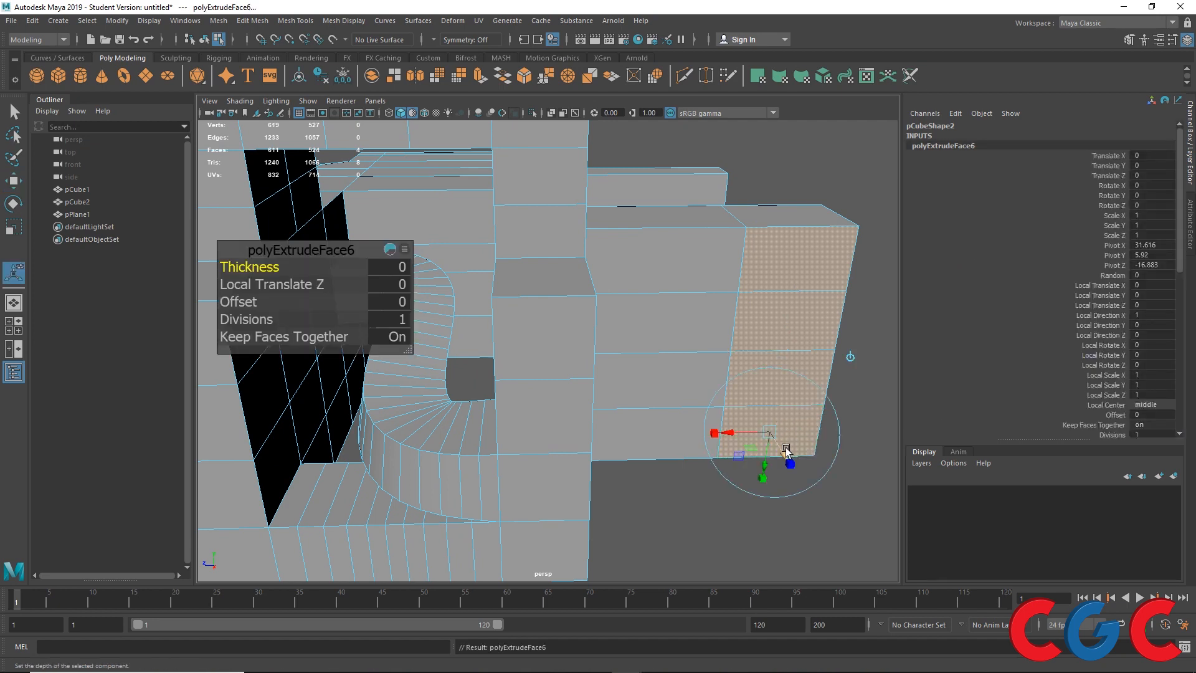
left_click_drag(786, 450, 843, 553)
- Bevel the first- and third-row face pairs at the new wall's inner corner with width 0.5, one segment, depth 1 and Chamfer on
left_click_drag(761, 392, 632, 409, "alt")
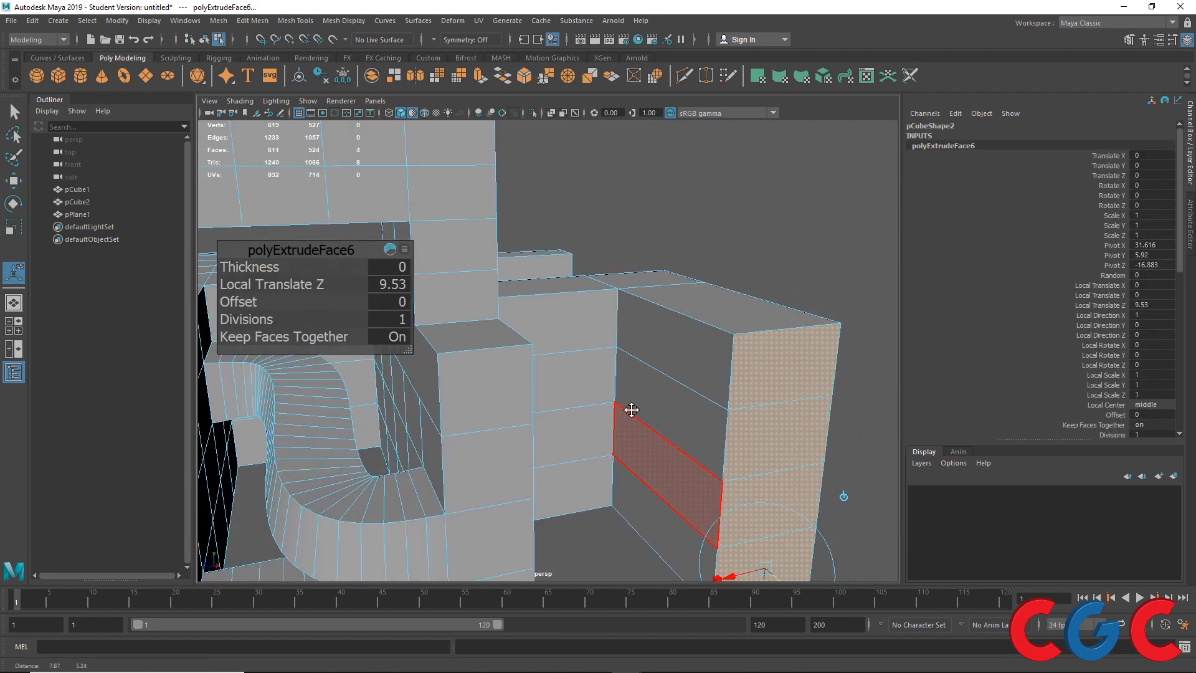
middle_click_drag(632, 410, 584, 431, "alt")
scroll(580, 405, "up", 3)
left_click(540, 321)
left_click(609, 361, "shift")
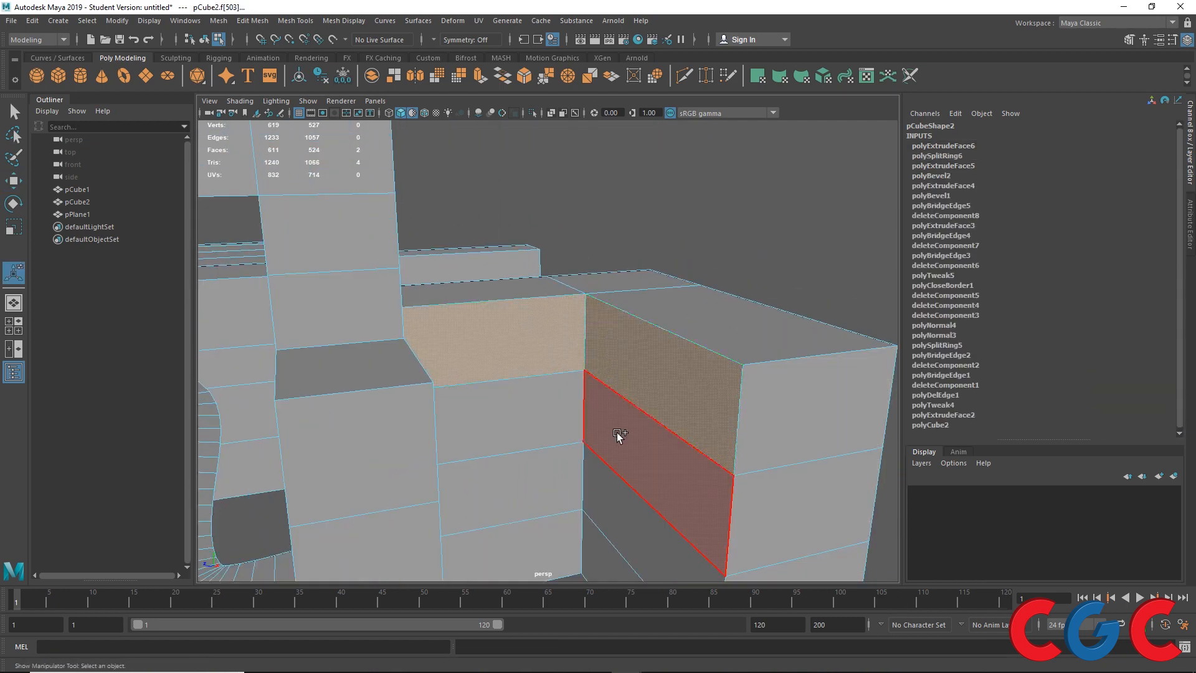
left_click(629, 499, "shift")
left_click(535, 487, "shift")
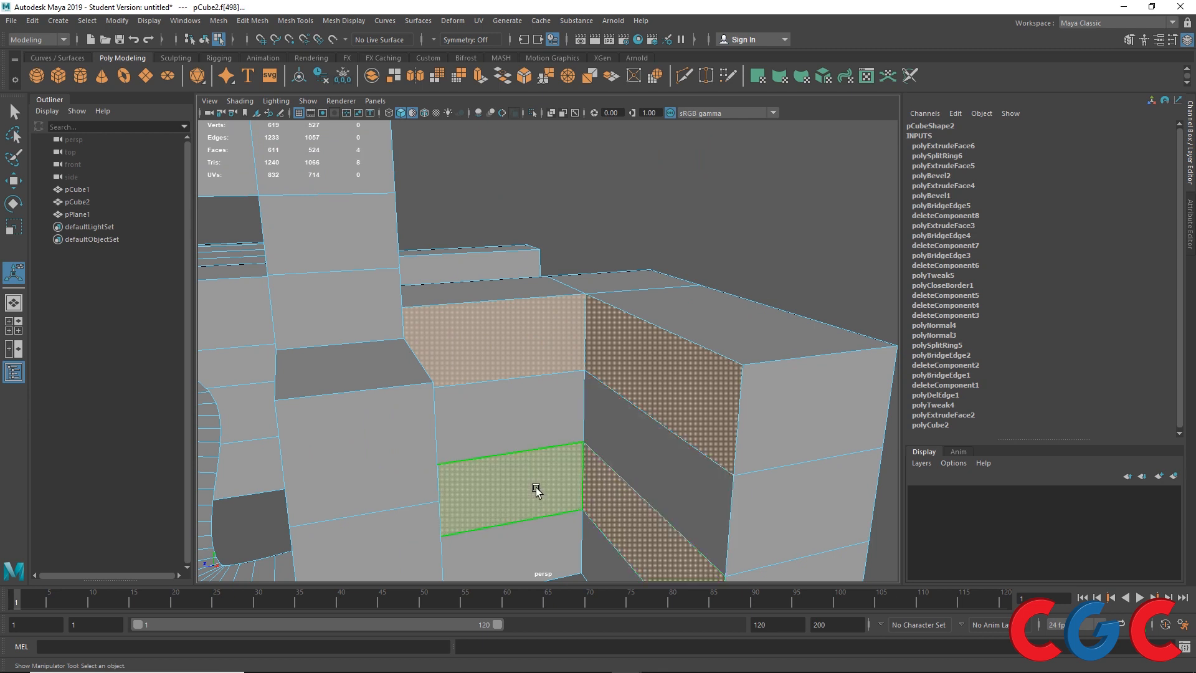
right_click_drag(571, 379, 572, 411, "shift")
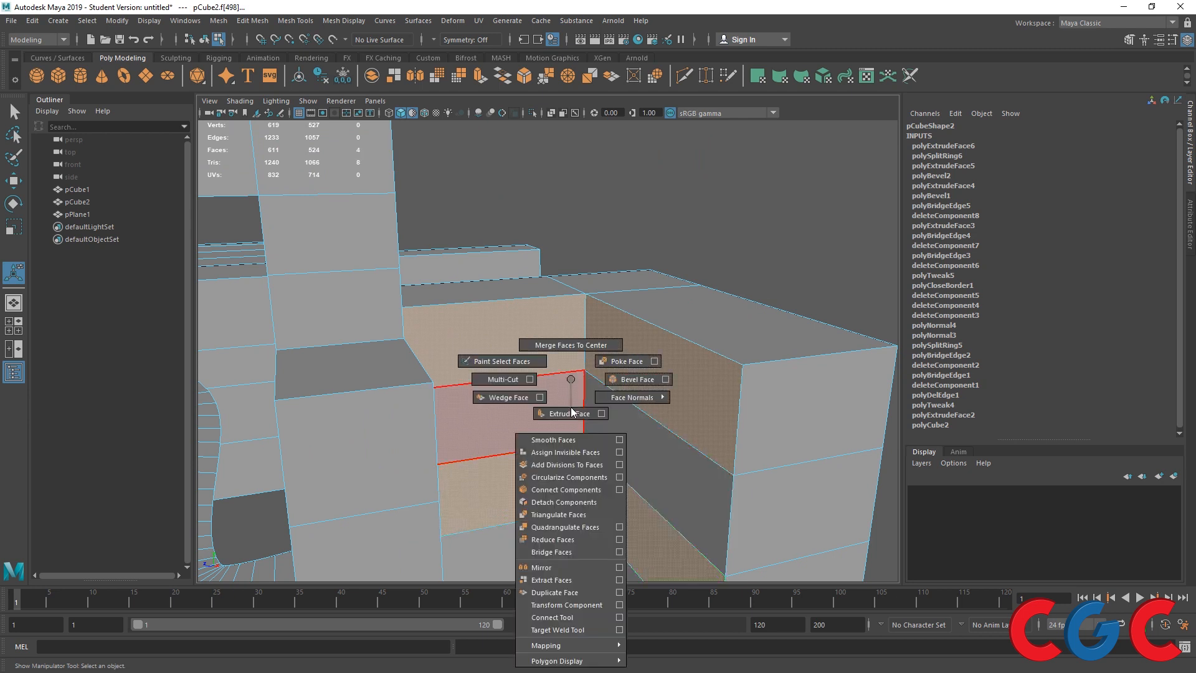
right_click_drag(663, 381, 664, 379, "shift")
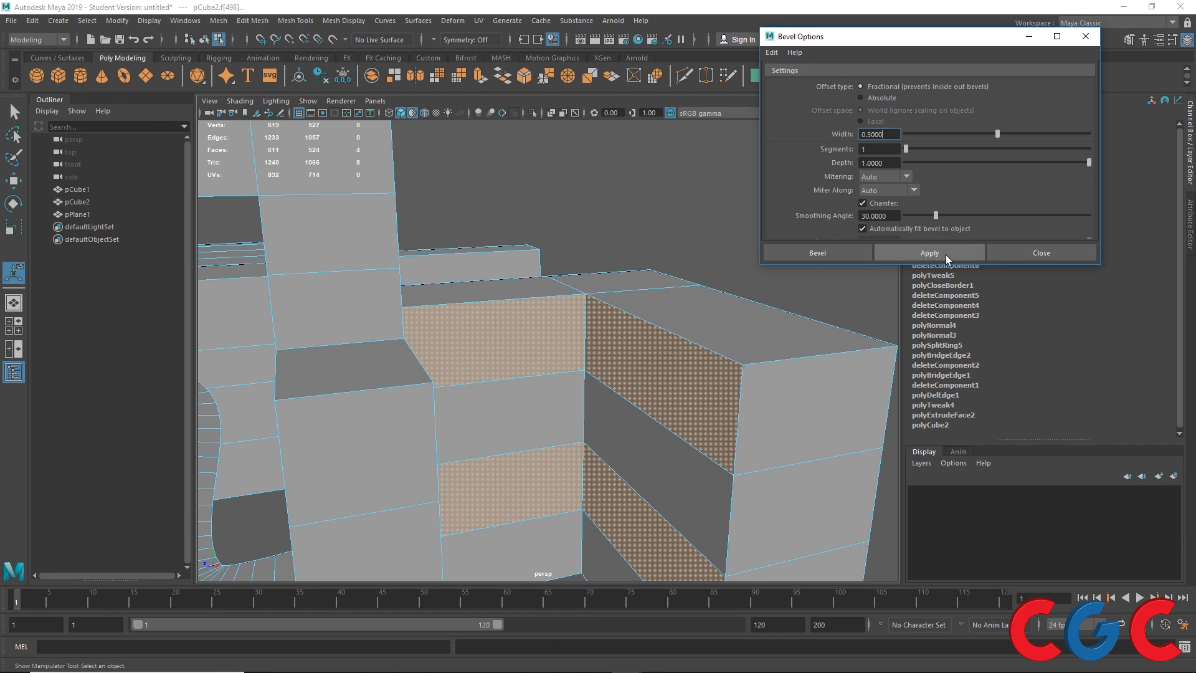
left_click(937, 253)
left_click(1040, 253)
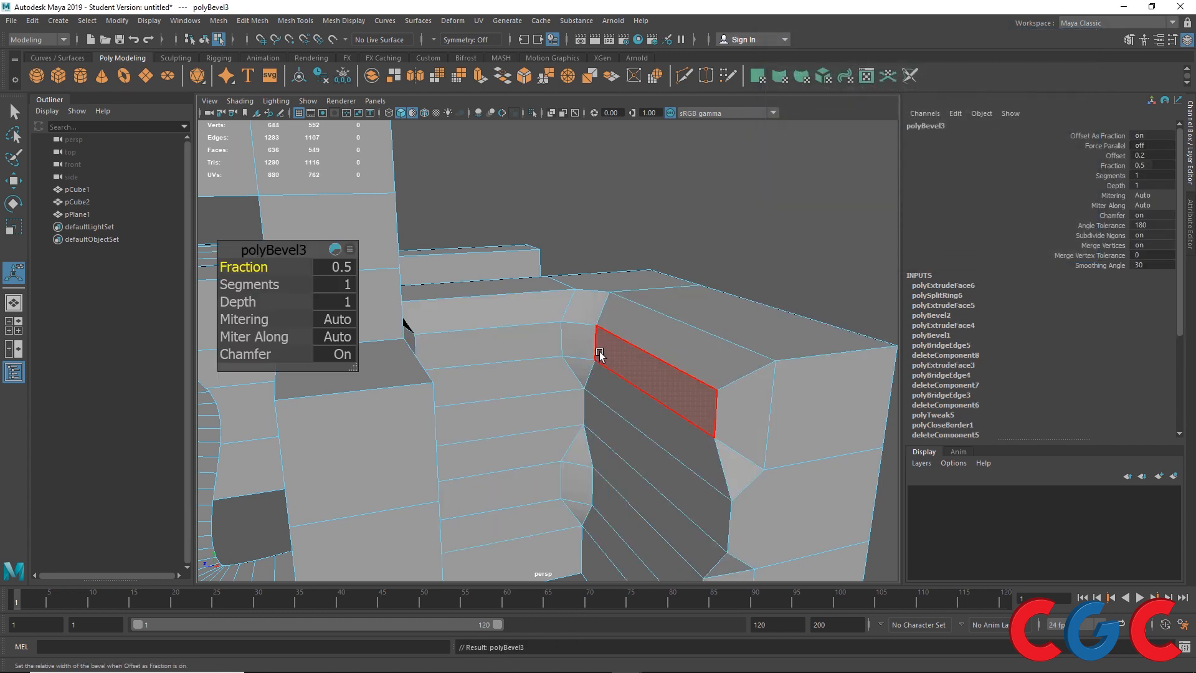
- Set the new bevel to Fraction 0.3 and Segments 3, try Depth -1, and set Depth to 0.5
mouse_move(614, 346)
left_mouse_down("alt")
mouse_move(660, 293)
mouse_move(635, 312)
mouse_move(634, 335)
left_mouse_up("alt")
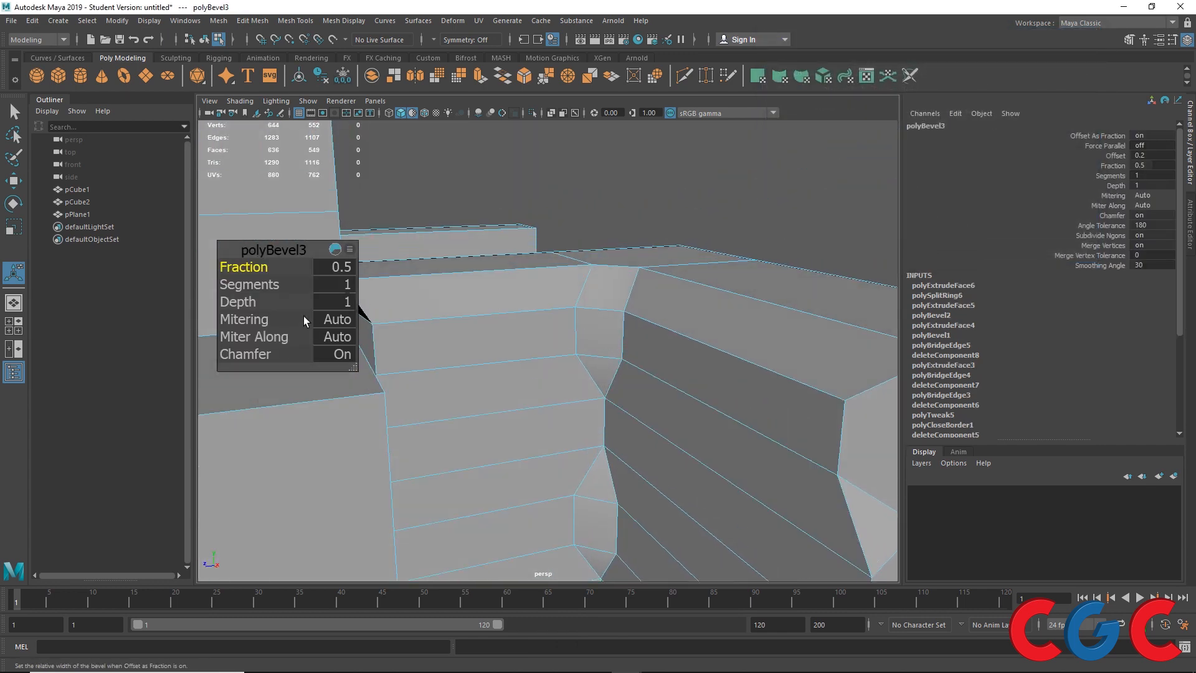
left_click_drag(246, 272, 245, 271)
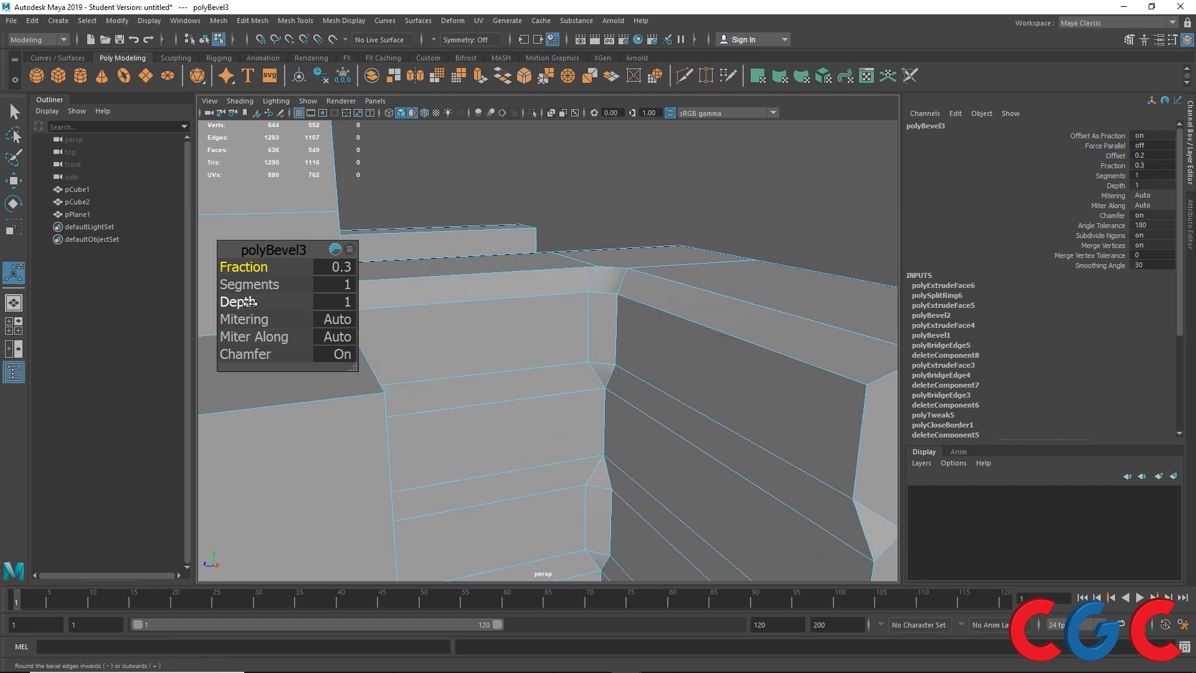
left_click_drag(249, 285, 229, 305)
left_click_drag(709, 343, 652, 286, "alt")
left_click_drag(610, 374, 559, 267, "alt")
right_click_drag(559, 268, 558, 372, "alt")
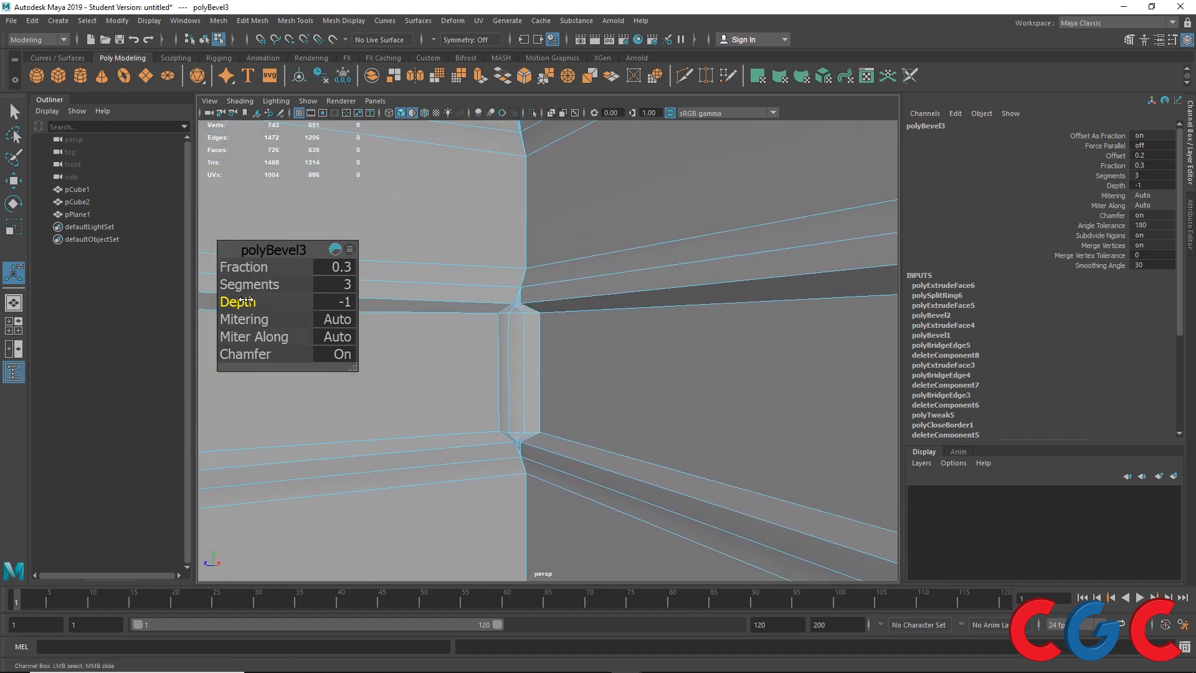
left_click_drag(246, 300, 255, 301)
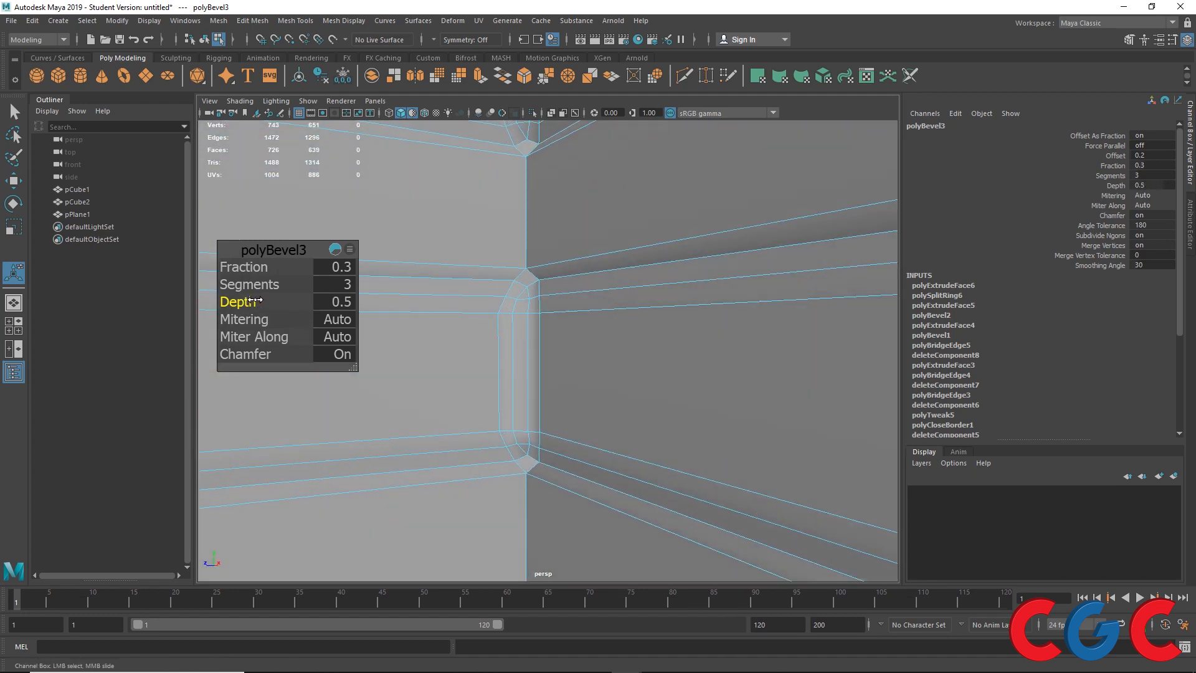
- Compare Uniform, Patch, Radial and None mitering on the inner-corner bevel and return Mitering to Auto
left_click_drag(567, 327, 529, 307, "alt")
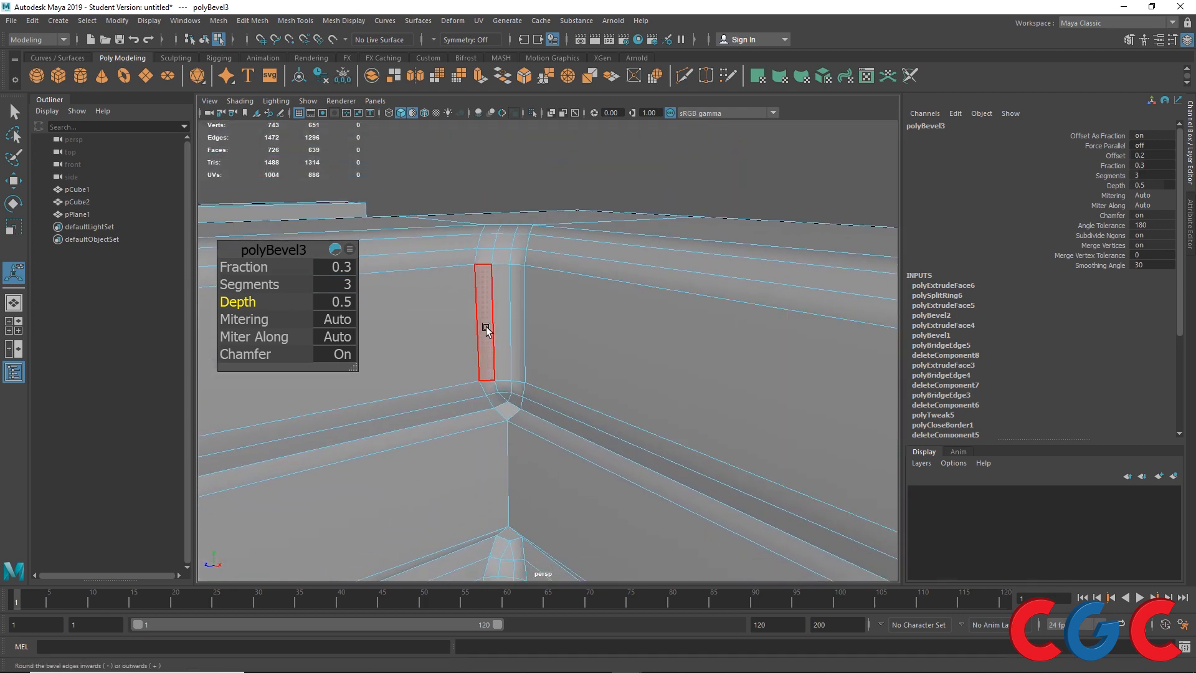
left_click(324, 319)
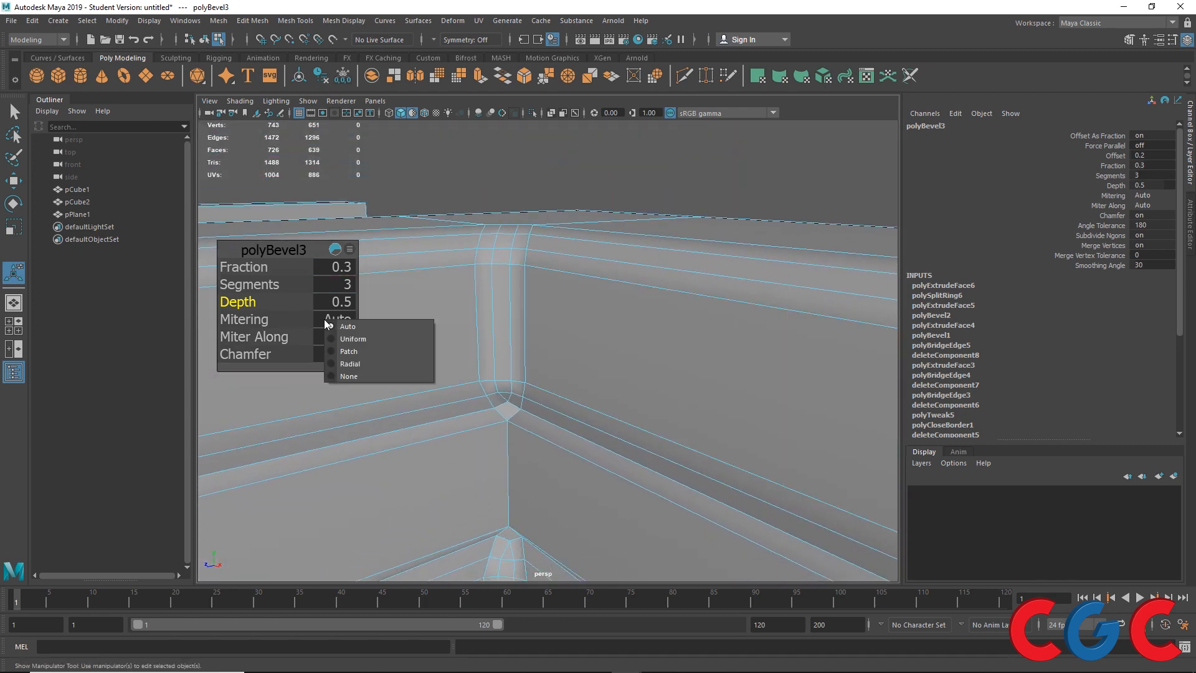
left_click(334, 338)
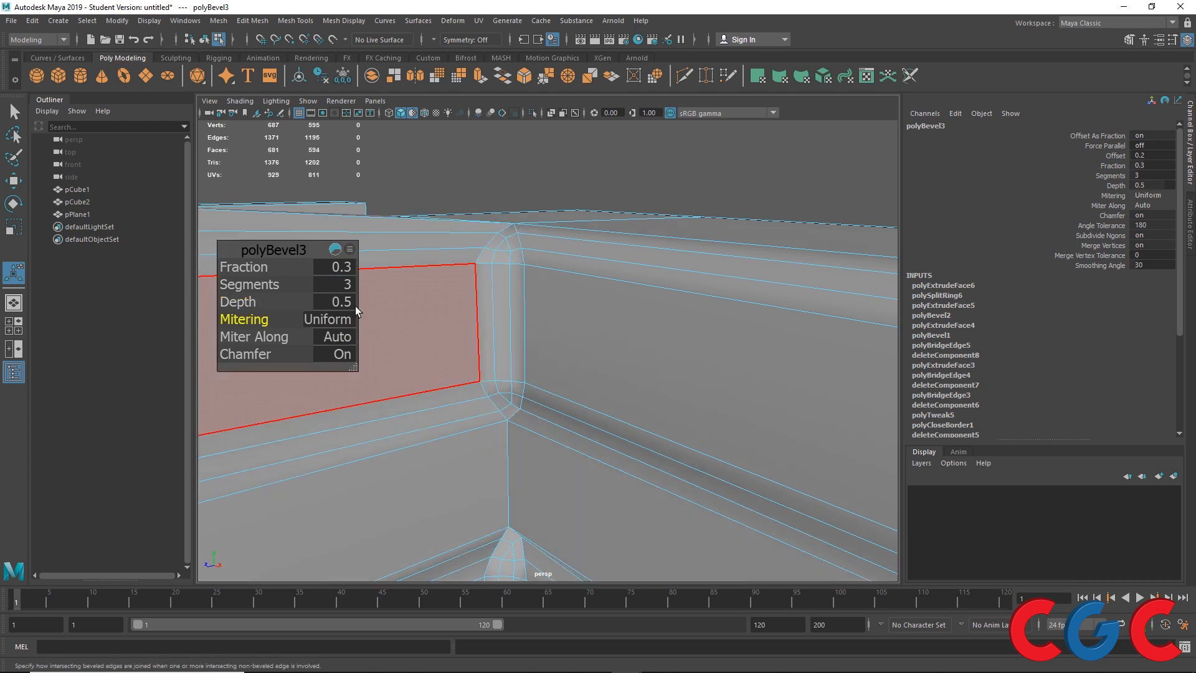
left_click(323, 319)
left_click(330, 349)
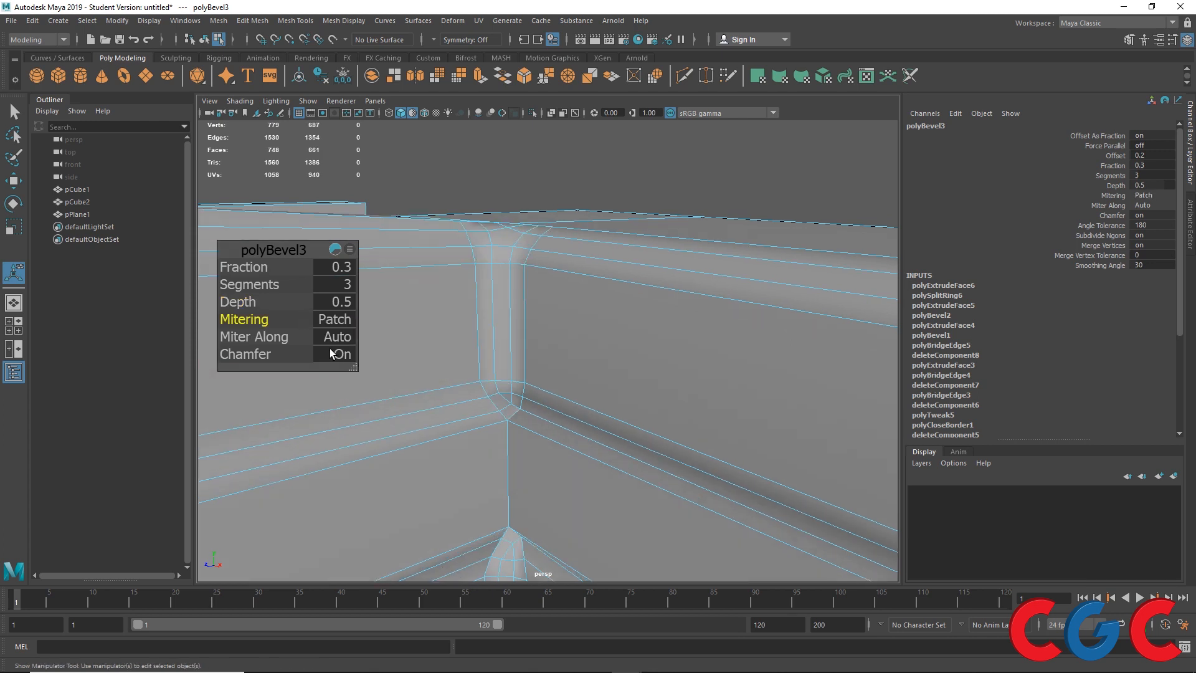
left_click(333, 319)
left_click(349, 359)
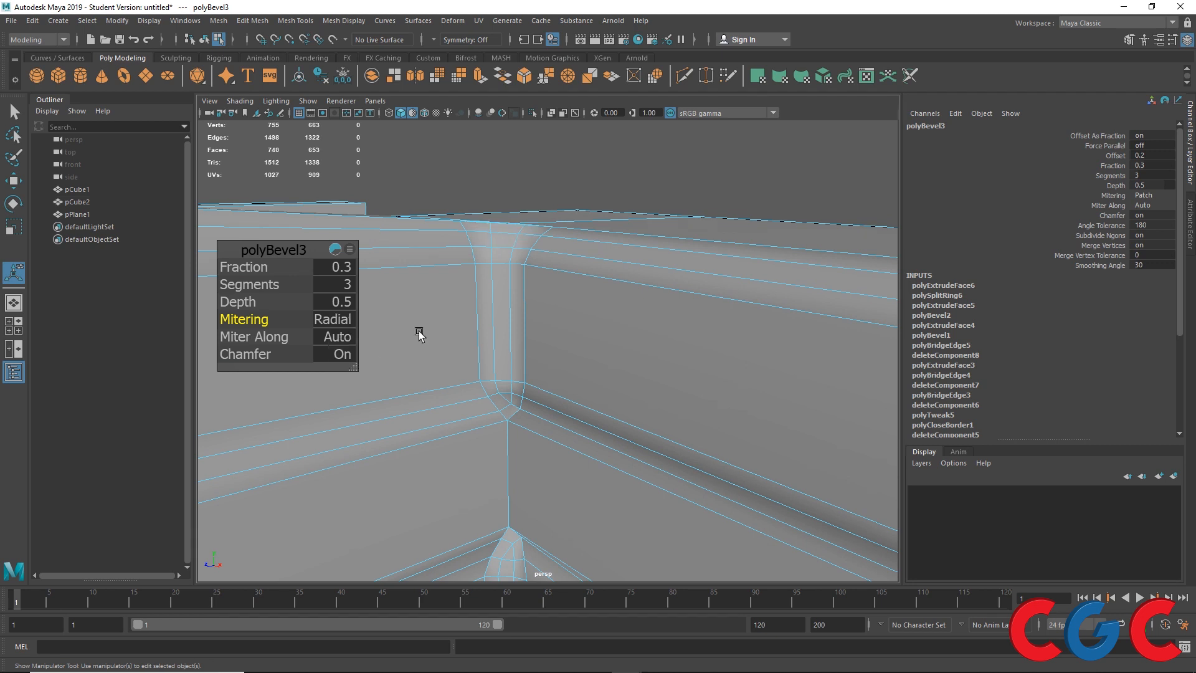
left_click(337, 319)
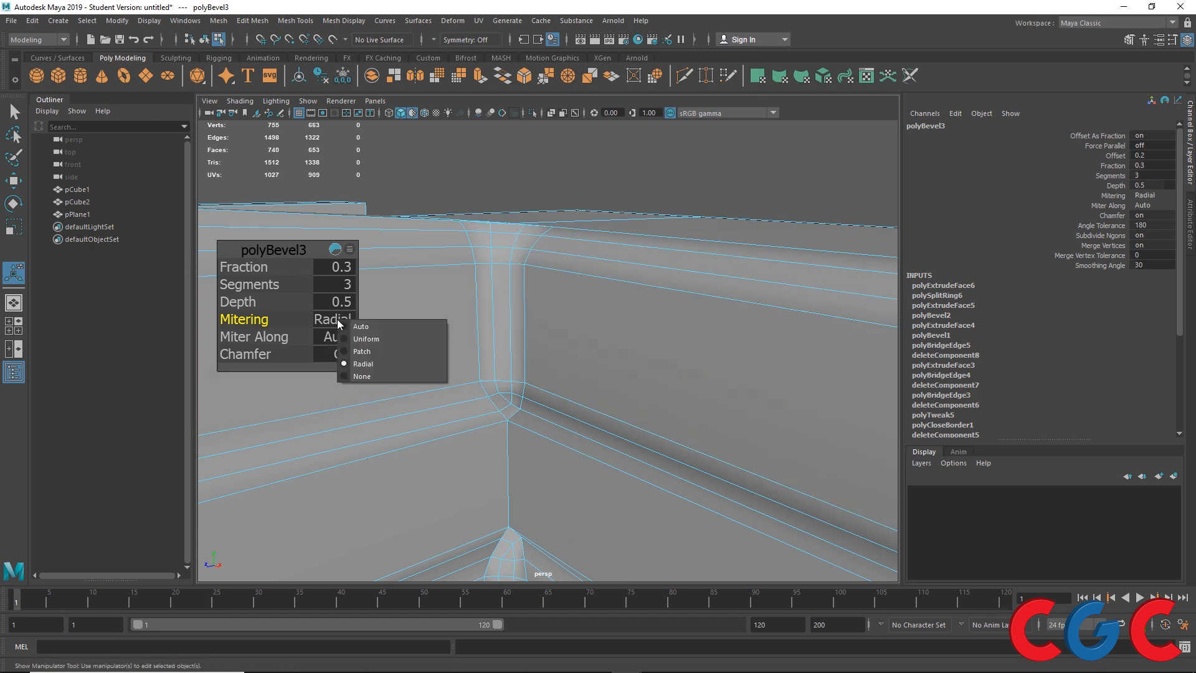
left_click(354, 376)
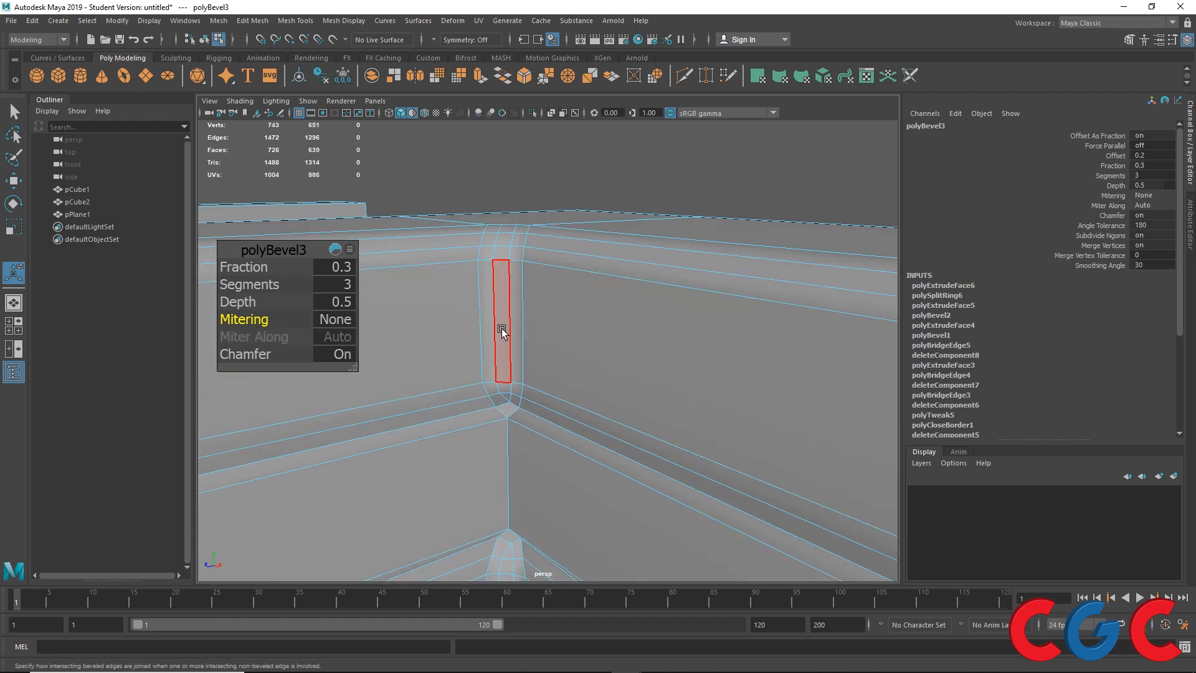
left_click(337, 319)
left_click(350, 326)
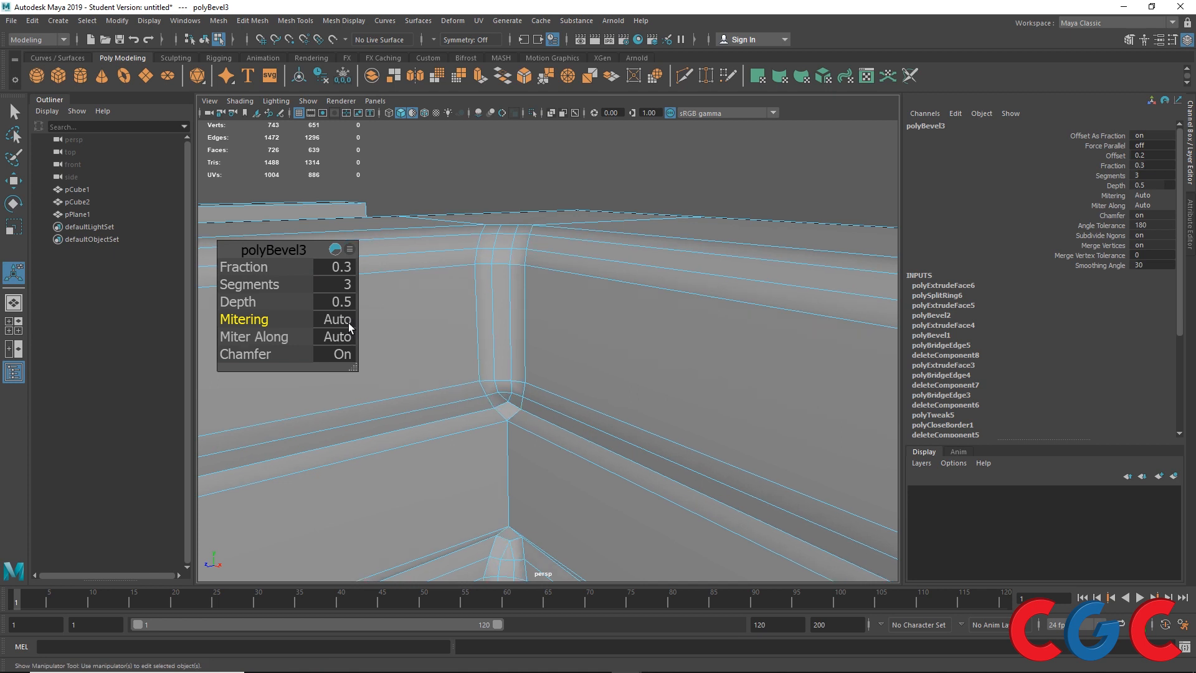
- Try Miter Along Center and Edge on the inner-corner bevel with Auto mitering
middle_click_drag(494, 368, 489, 303, "alt")
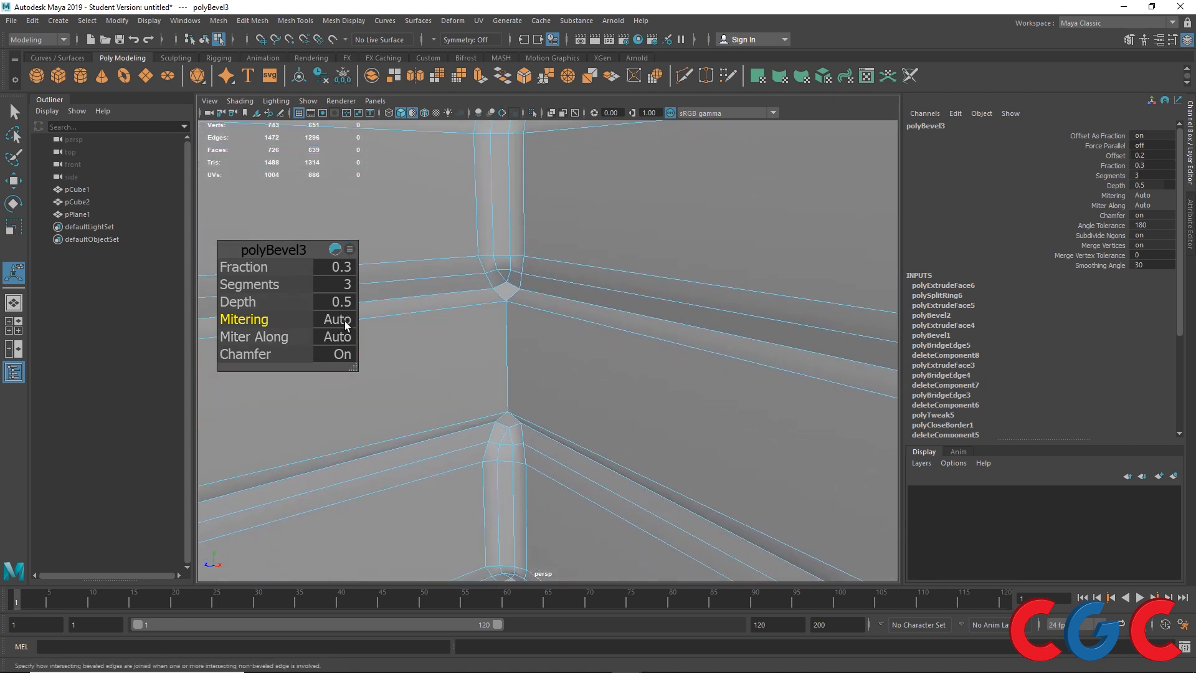
left_click(349, 355)
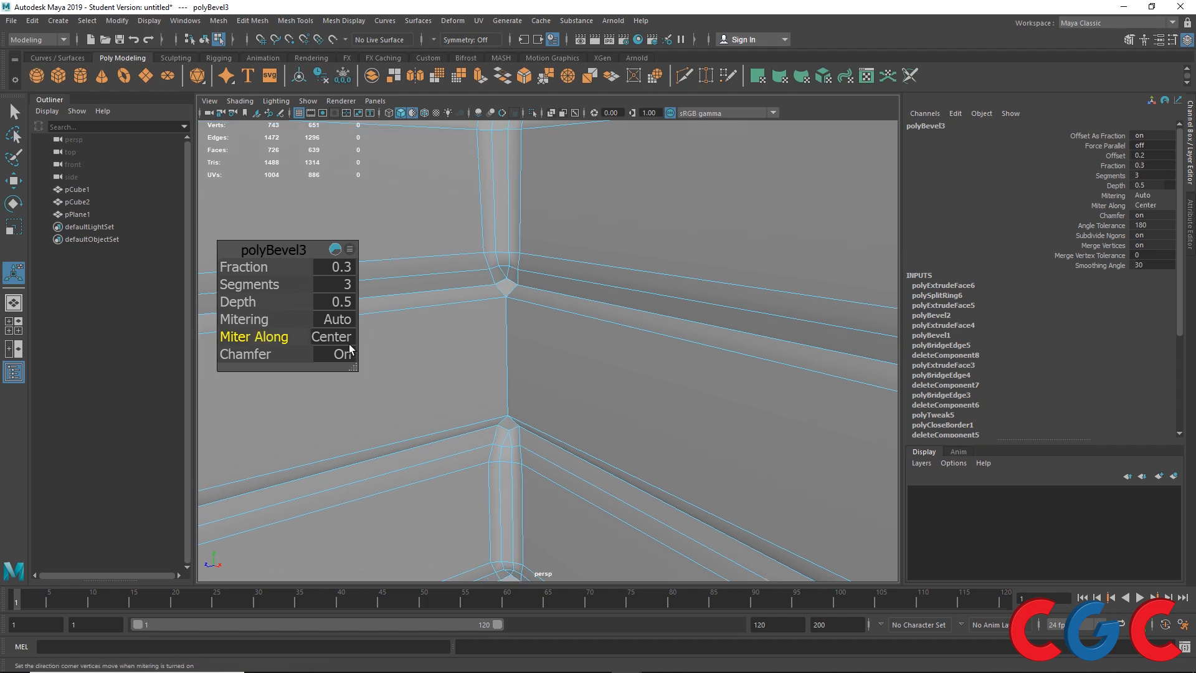
left_click(345, 336)
left_click(353, 367)
- Set Mitering to Uniform, compare Miter Along Center, set Miter Along to Auto, and inspect the beveled corner
middle_click_drag(353, 367, 380, 335, "alt")
left_click(346, 320)
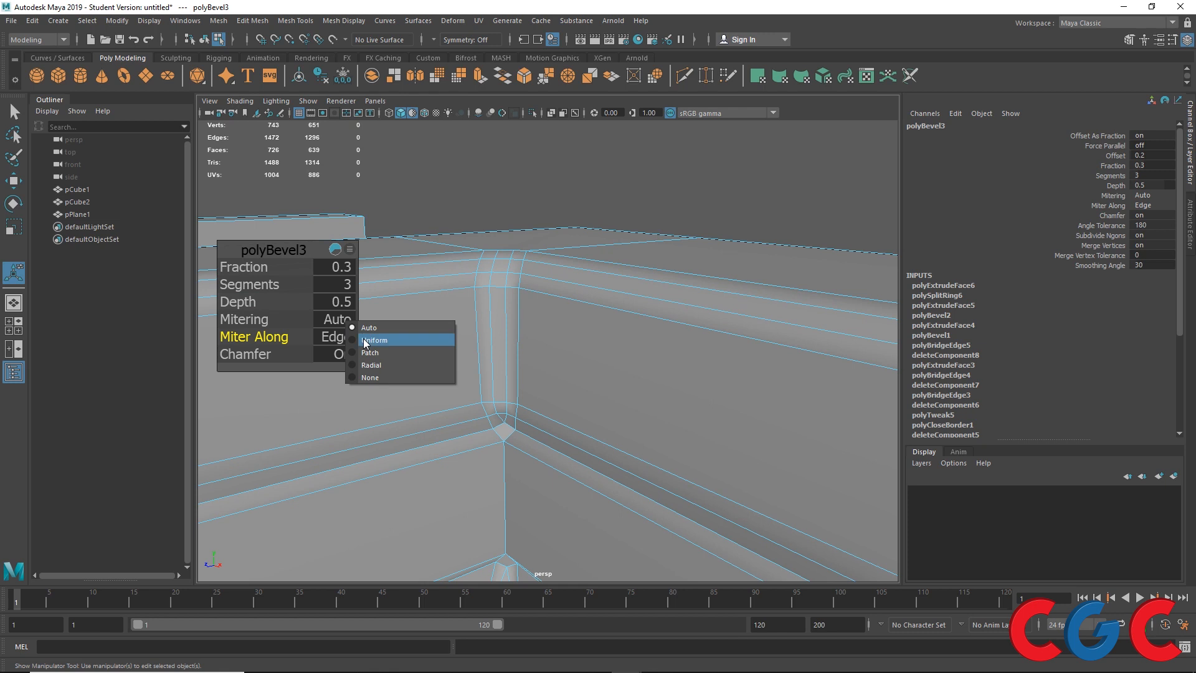
left_click(364, 338)
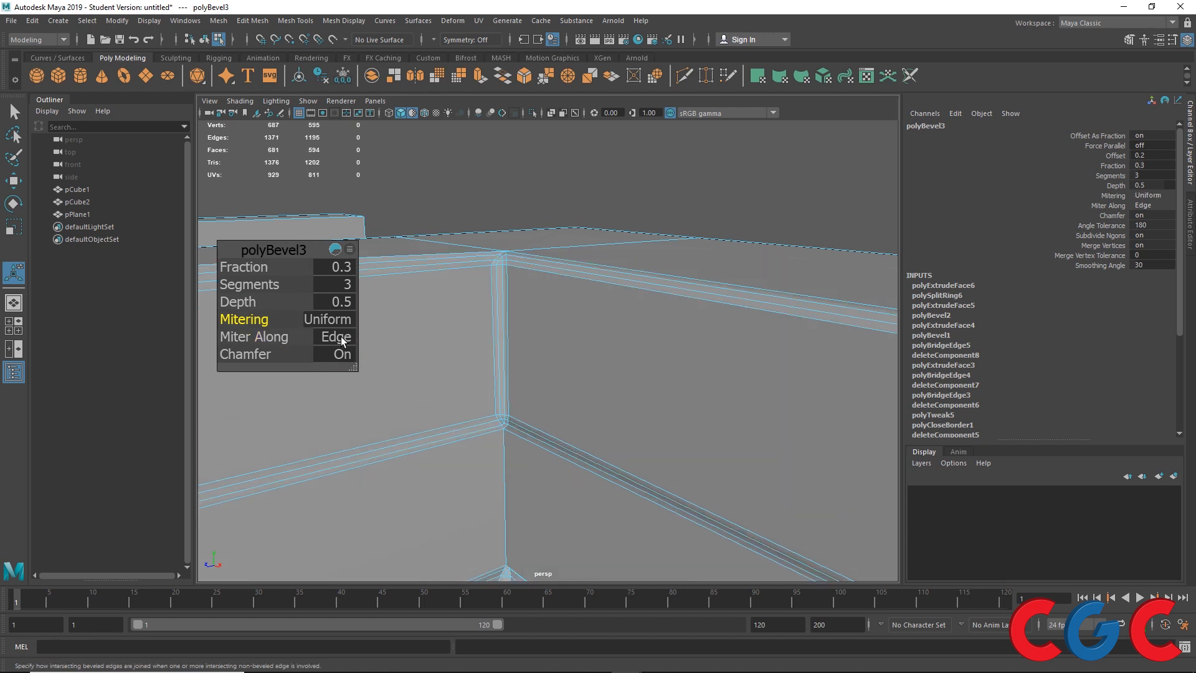
left_click(342, 339)
left_click(349, 355)
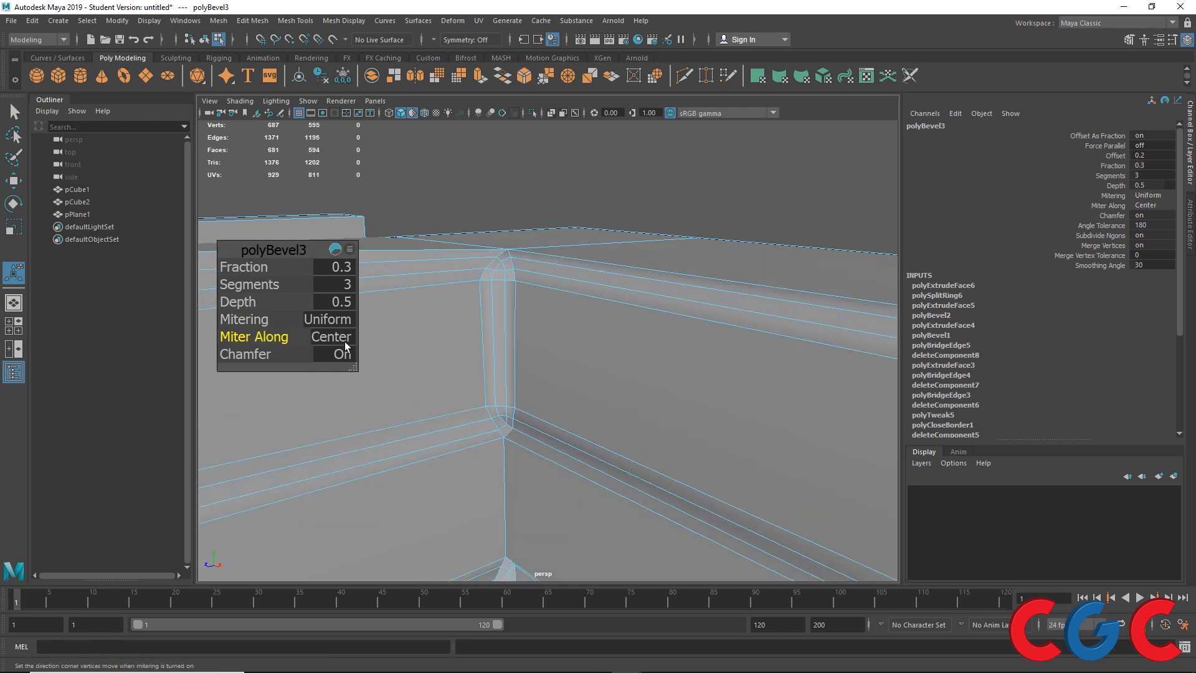
left_click(341, 337)
left_click(352, 349)
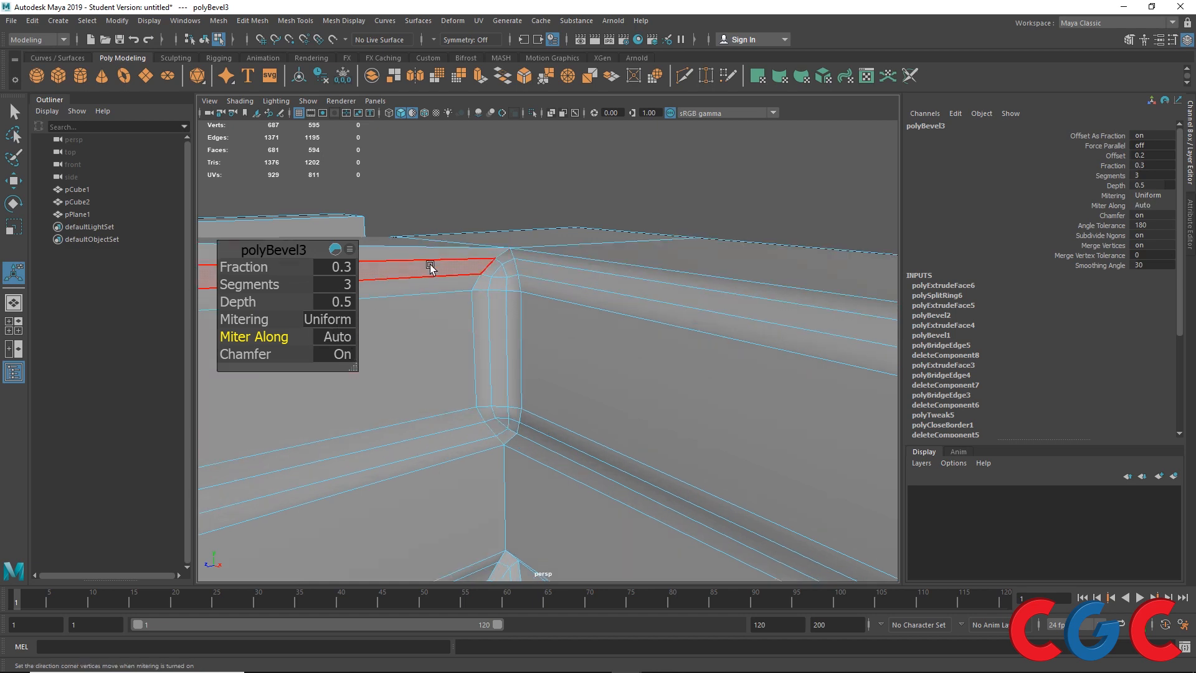
left_click_drag(479, 282, 470, 365, "alt")
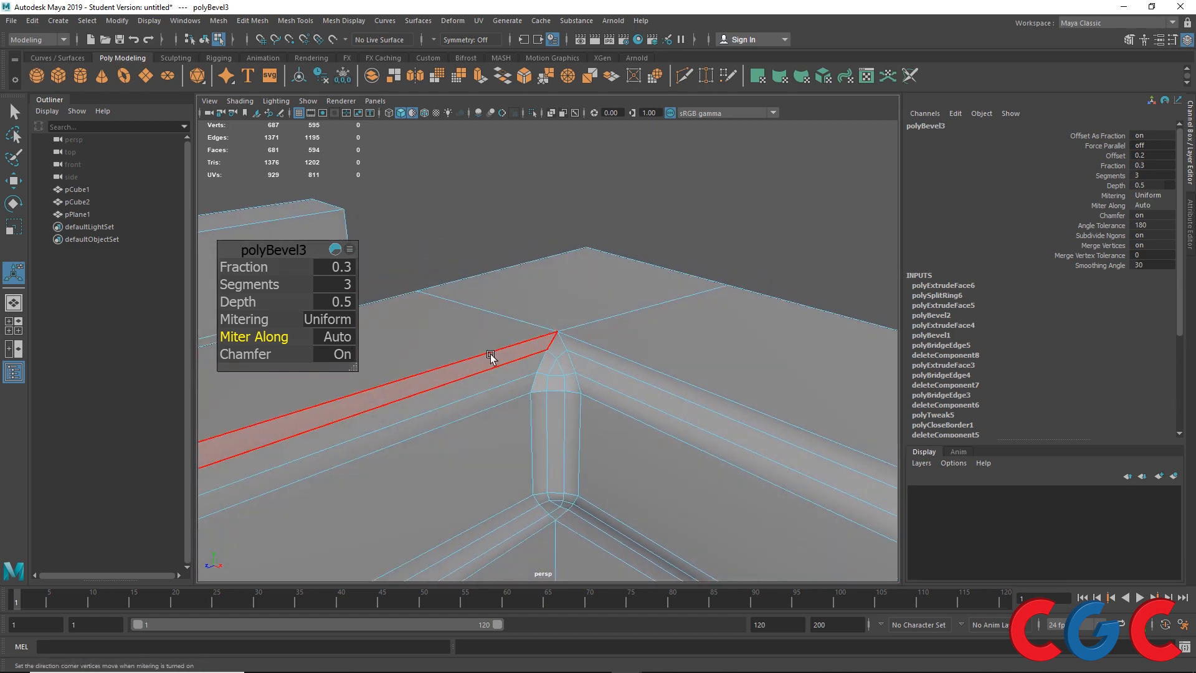
middle_click_drag(633, 372, 551, 264, "alt")
scroll(548, 264, "down", 4)
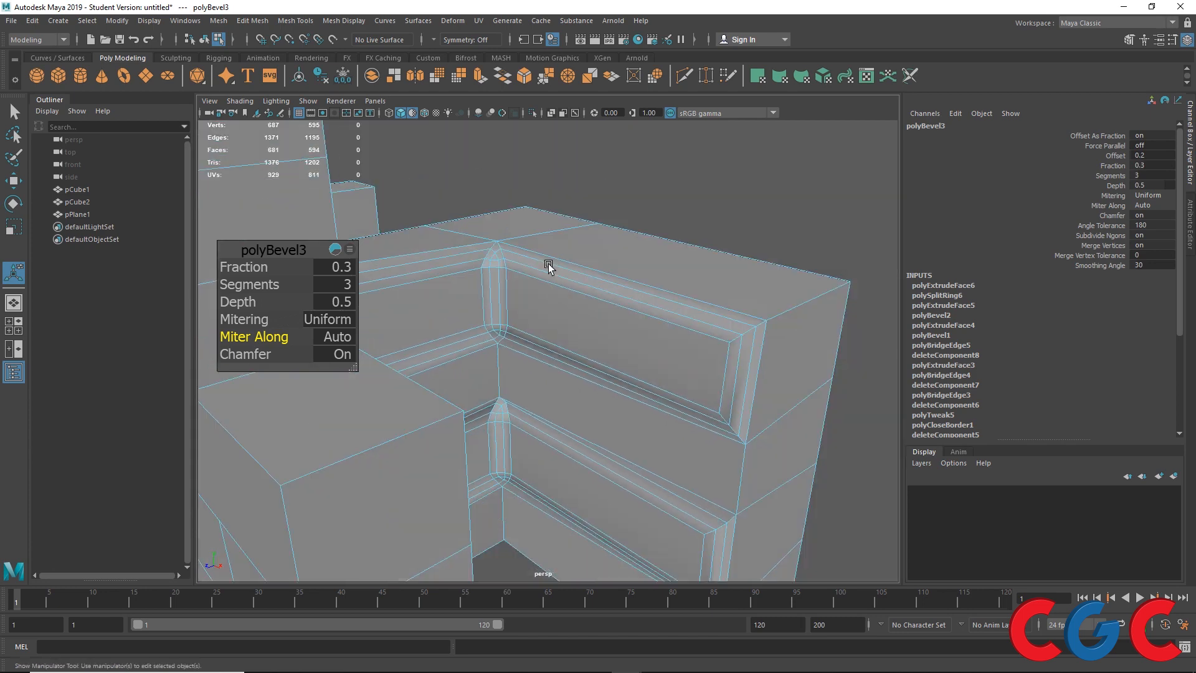
- Try Miter Along Center on the uniformly mitered inner-corner bevel and inspect the corners
scroll(464, 276, "up", 4)
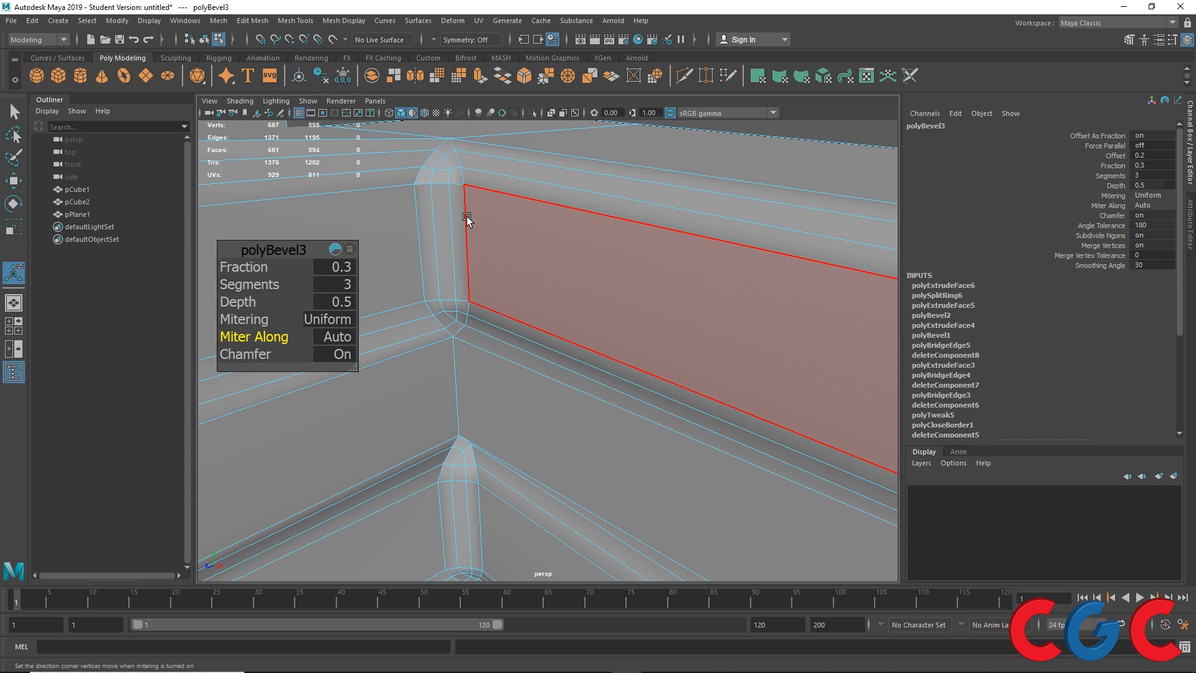
scroll(466, 215, "down", 3)
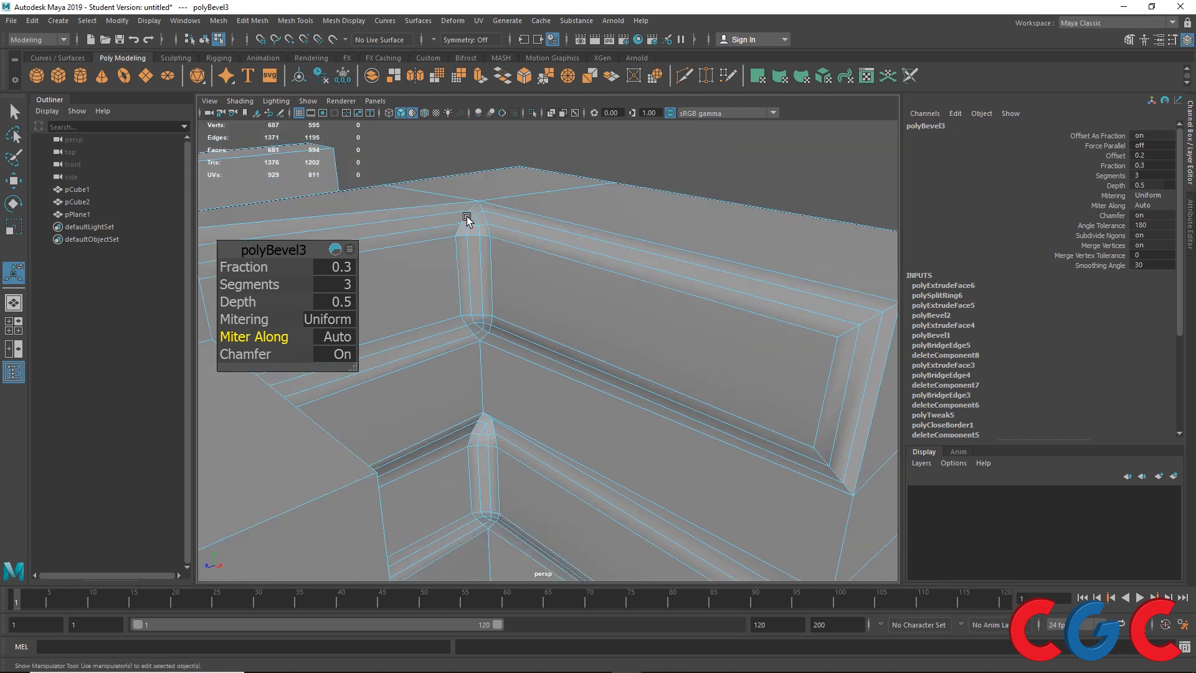
left_click(333, 342)
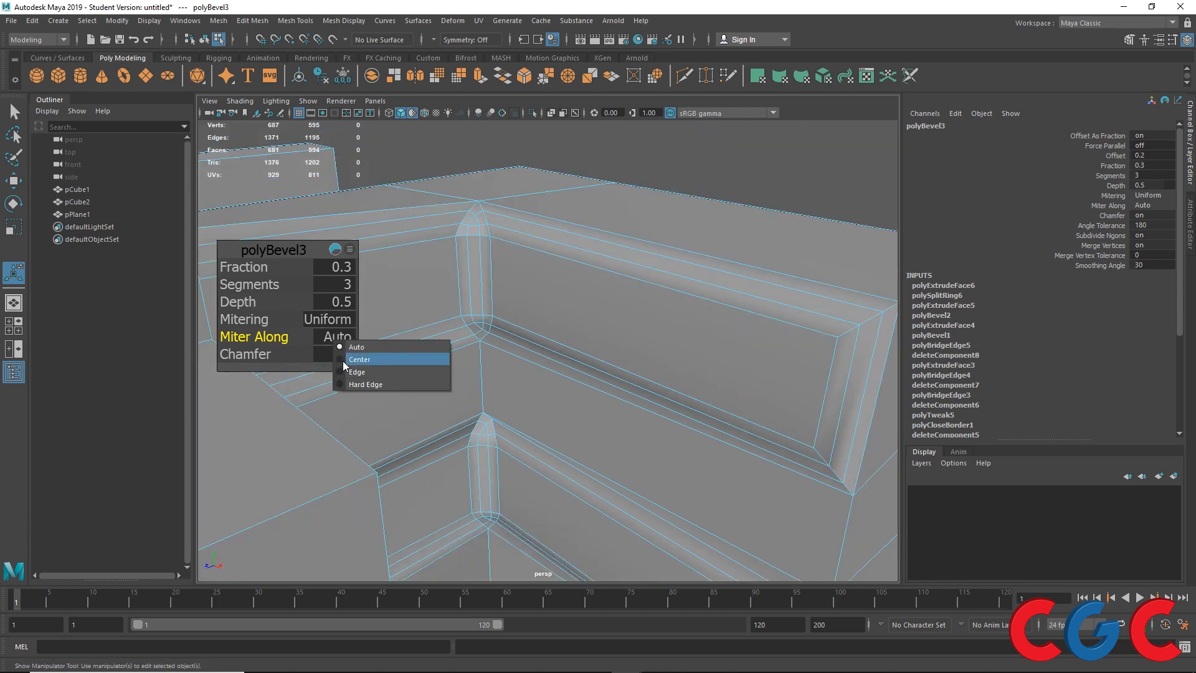
left_click(343, 360)
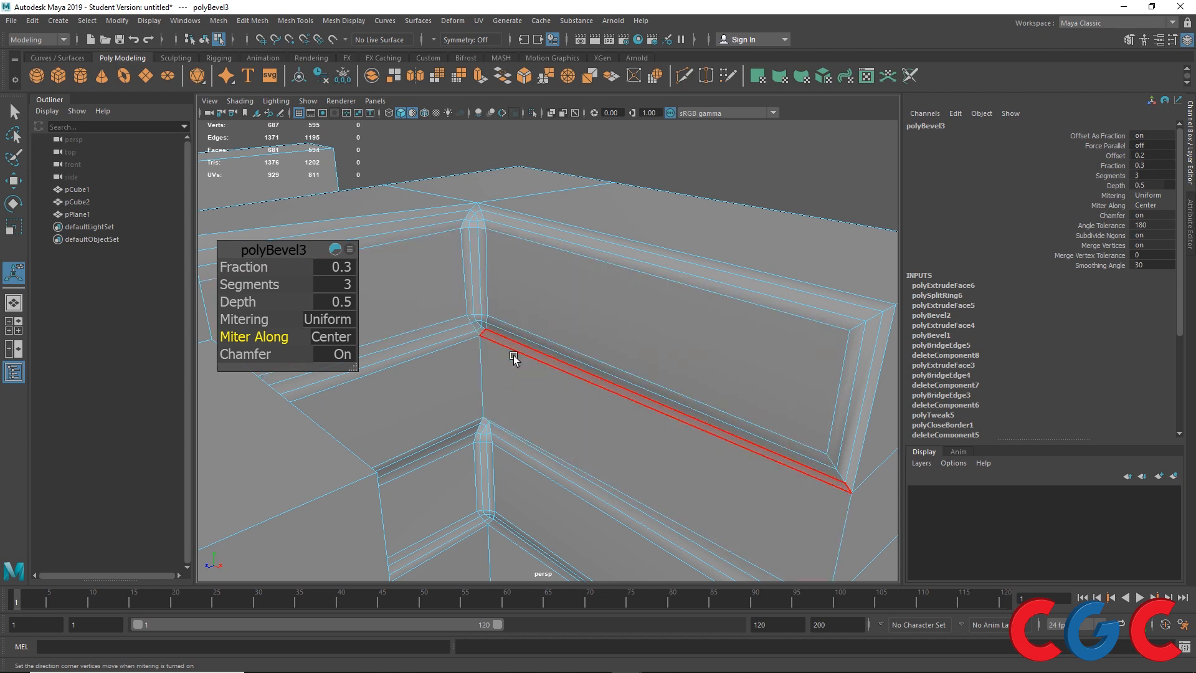
left_click_drag(480, 328, 427, 343, "alt")
scroll(421, 346, "up", 3)
scroll(421, 343, "down", 2)
scroll(430, 291, "down", 3)
- Try Auto and Radial mitering on the inner-corner bevel with Miter Along at Center
left_click(335, 320)
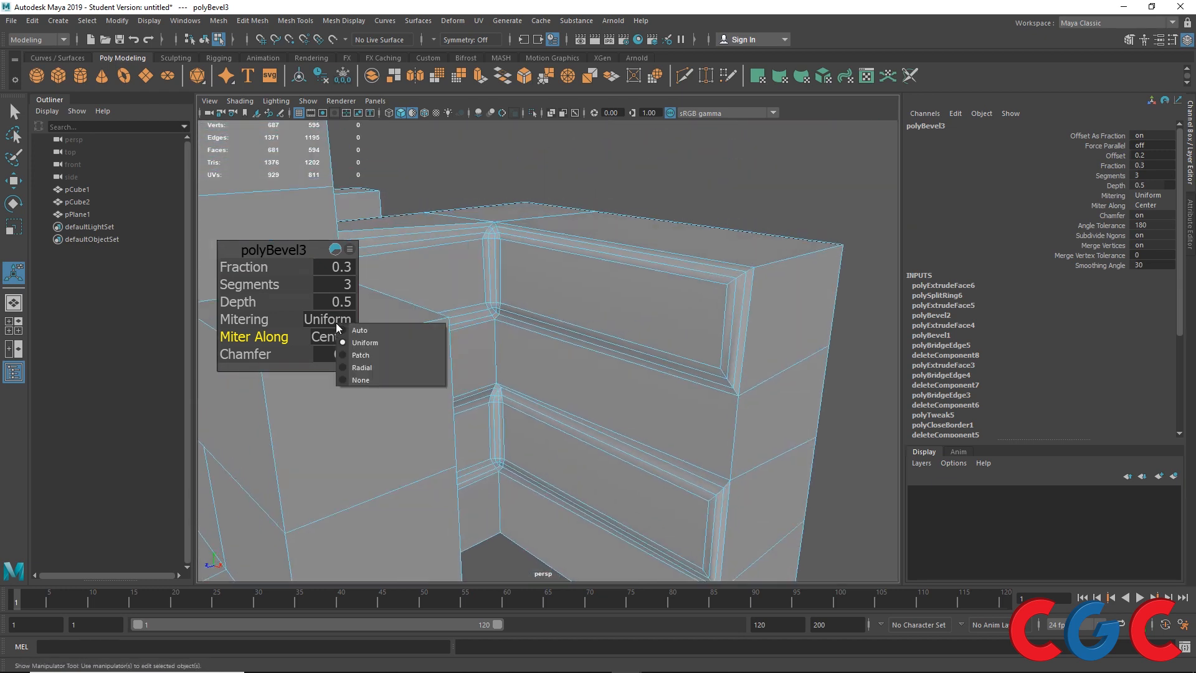
left_click(364, 326)
key("ctrl+z")
left_click(338, 319)
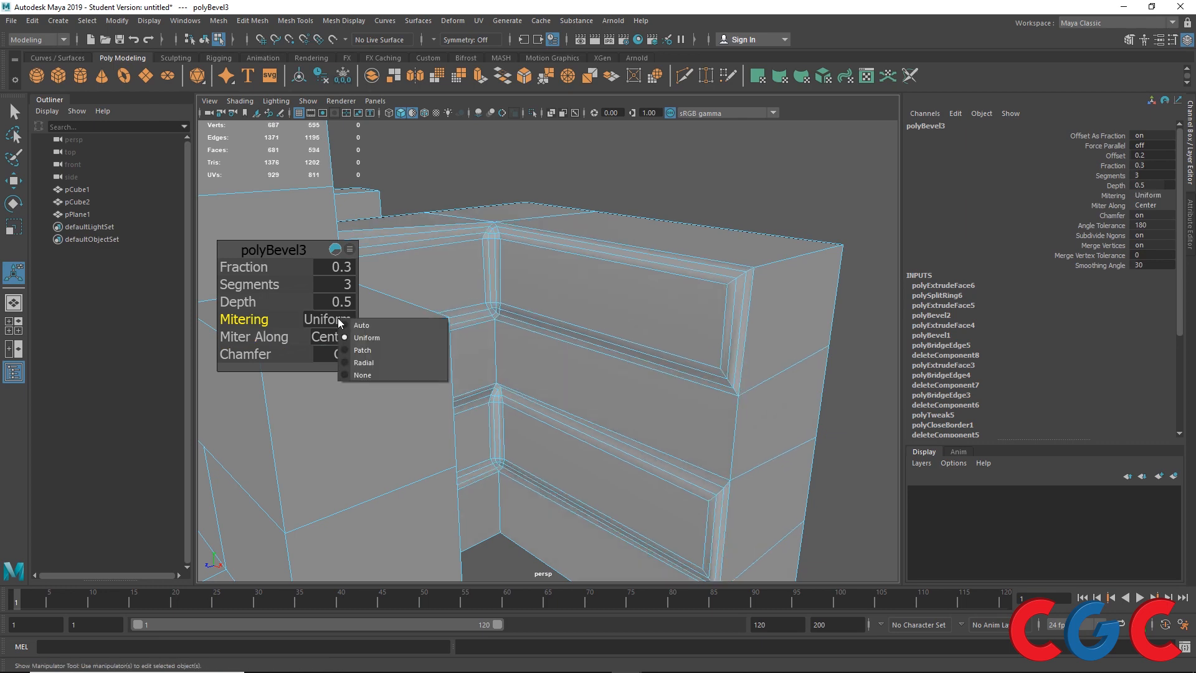
left_click(356, 361)
scroll(487, 248, "up", 2)
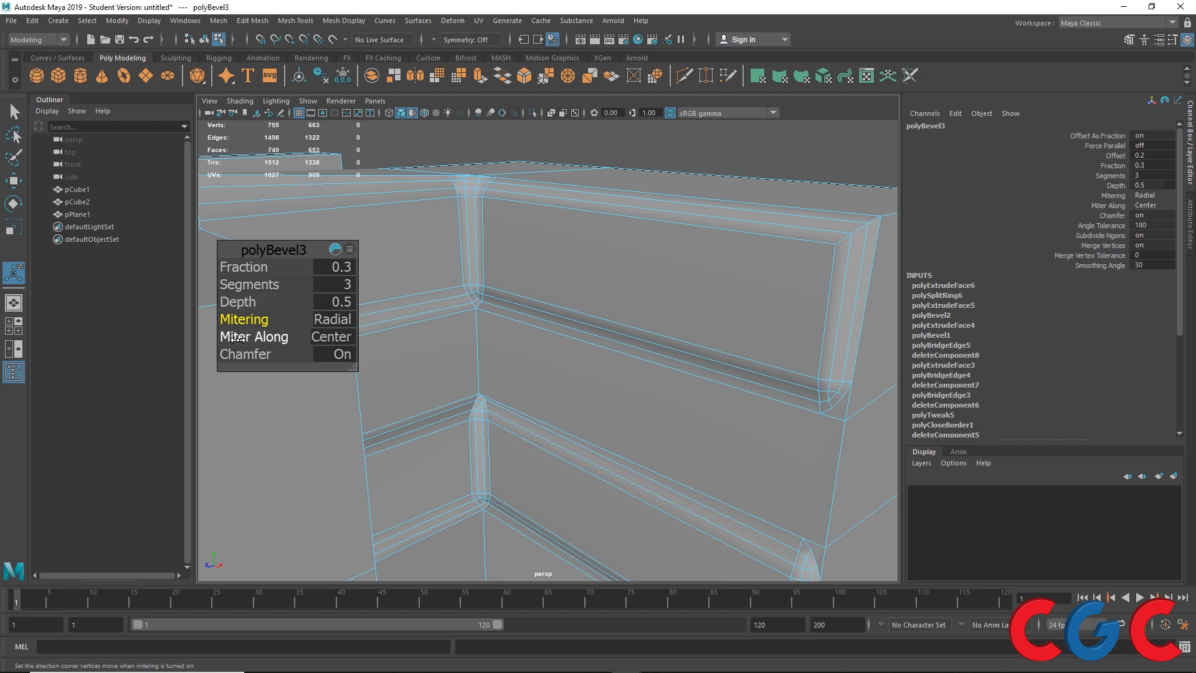
- Set both Mitering and Miter Along back to Auto on the inner-corner bevel and inspect the walls
left_click(328, 327)
left_click(350, 332)
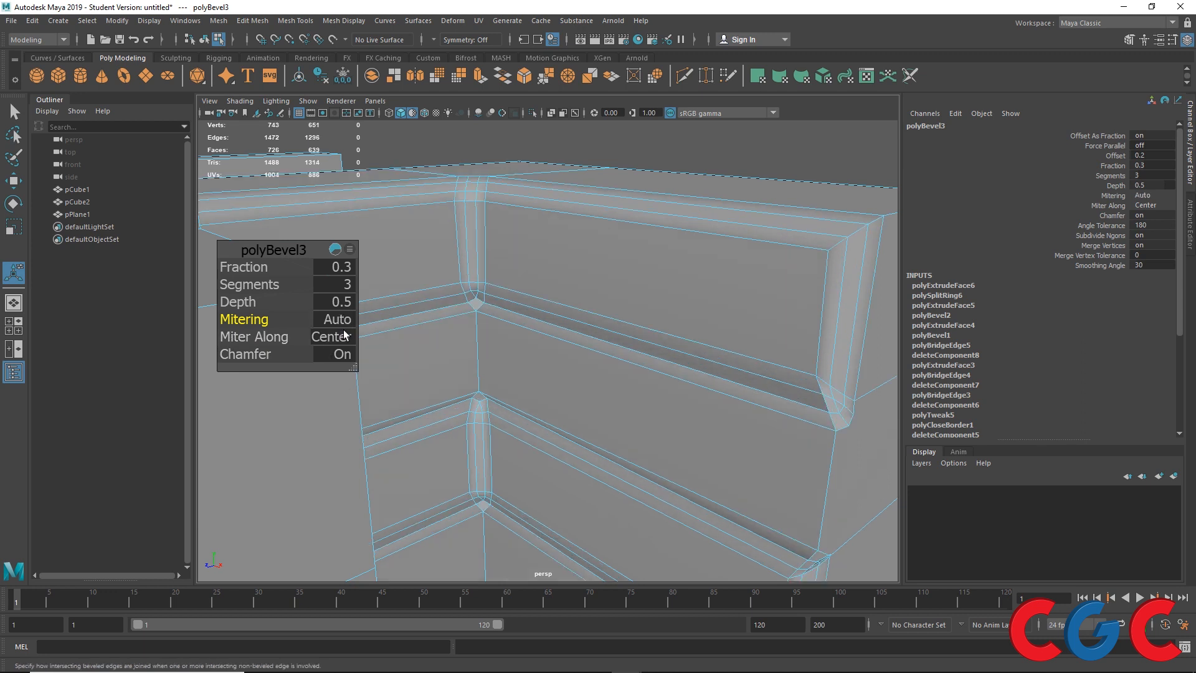
left_click(345, 337)
left_click(346, 344)
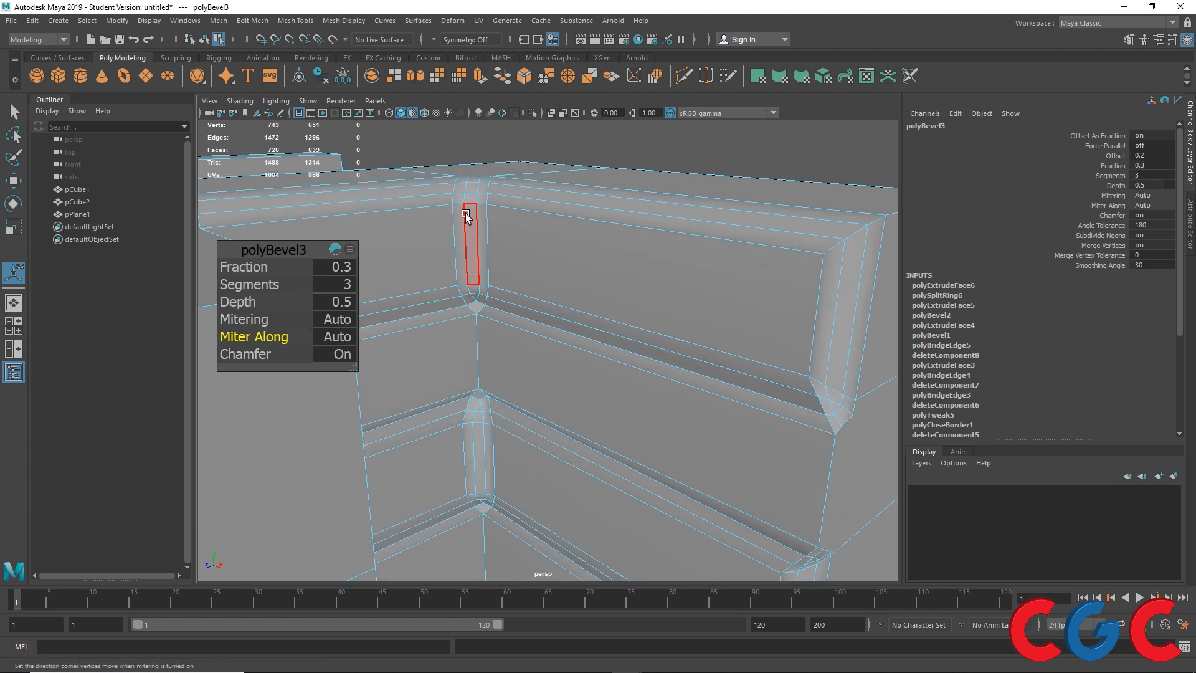
scroll(465, 202, "down", 5)
left_click_drag(559, 337, 544, 400, "alt")
scroll(495, 293, "up", 5)
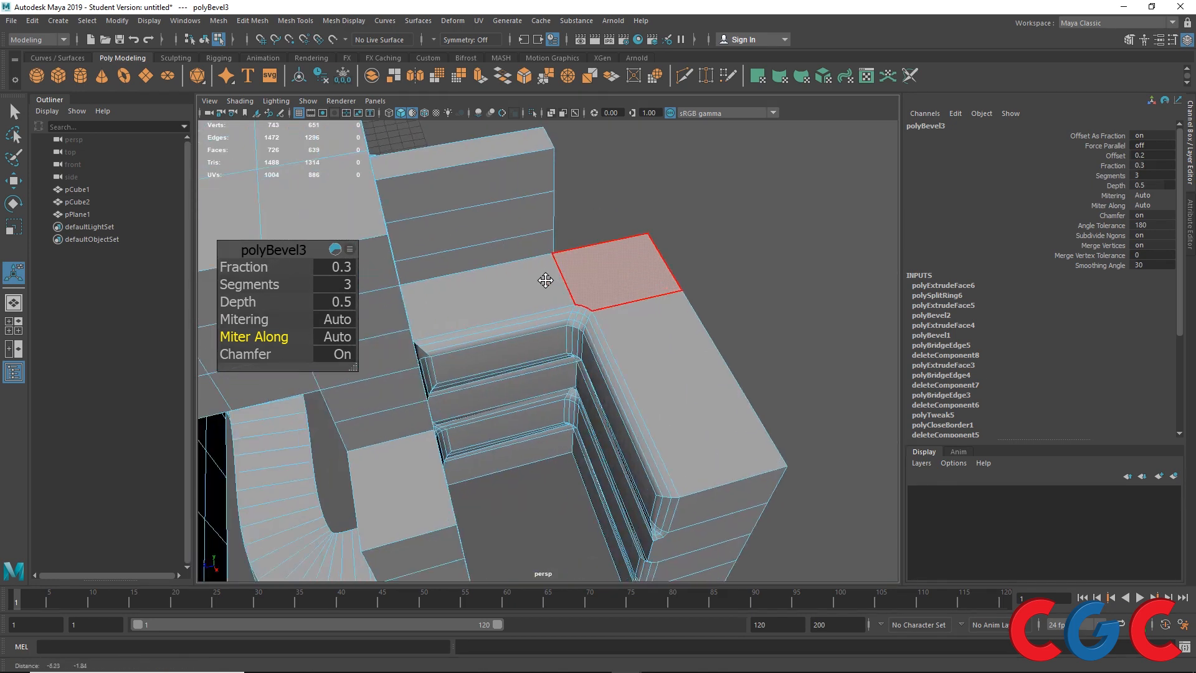
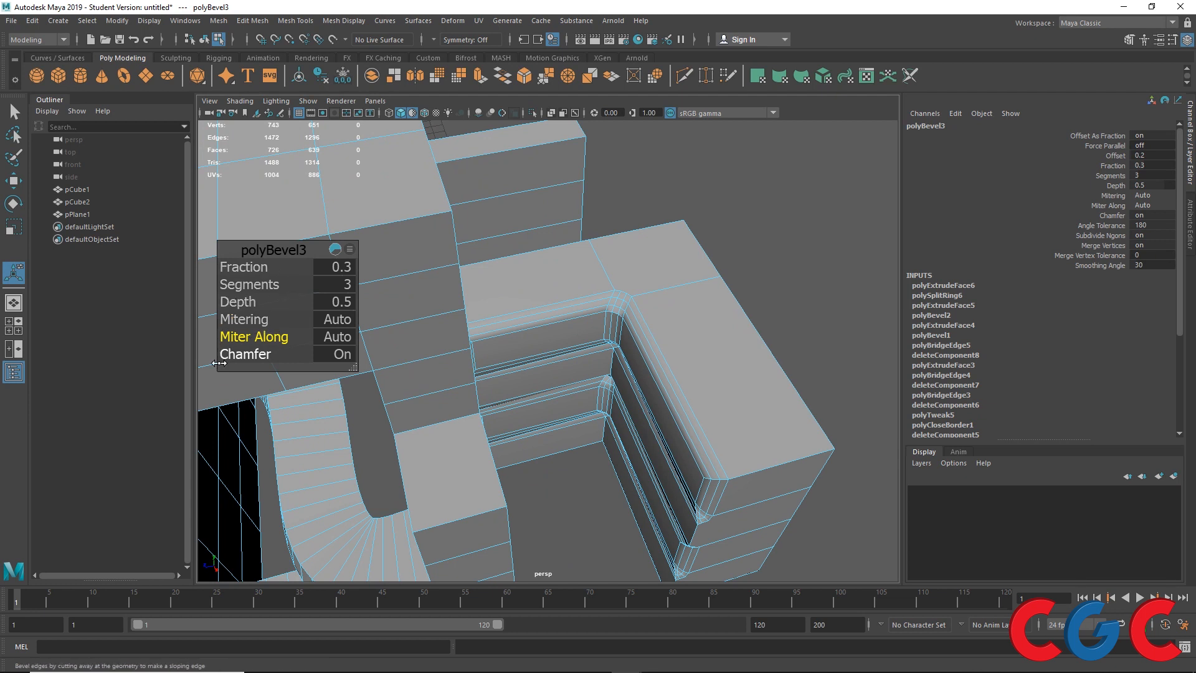
- Leave the bevel, return to object selection and examine the whole block model from several sides
left_click(520, 275)
key("q")
key("f")
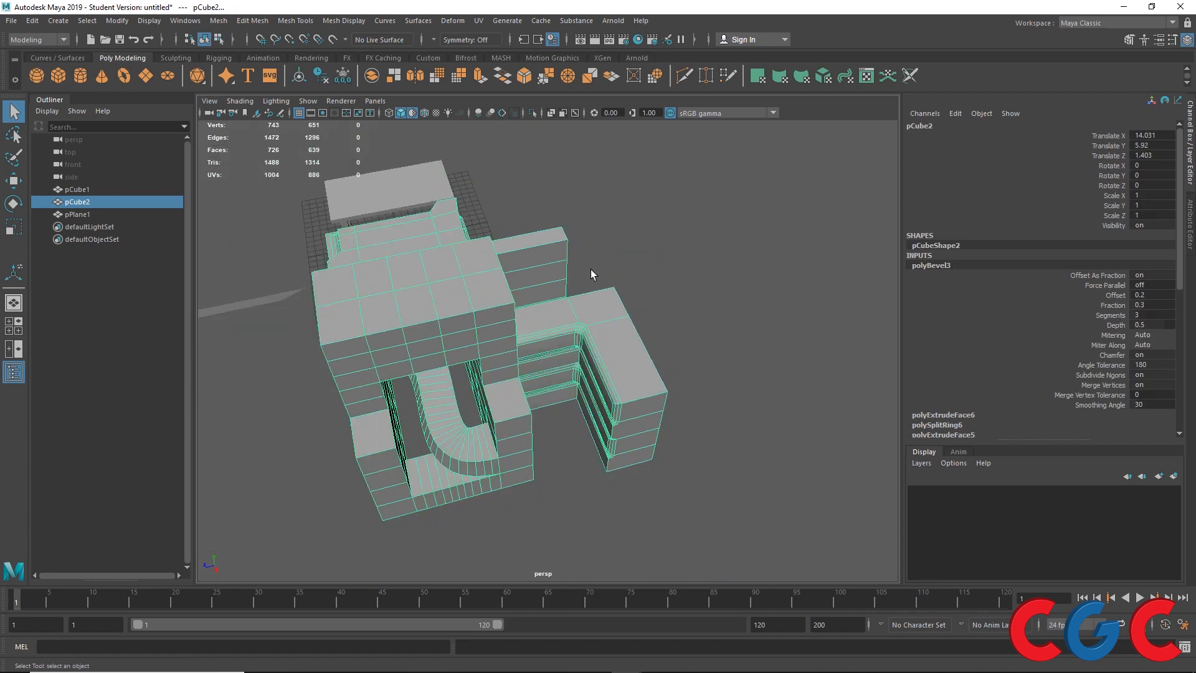
left_click_drag(590, 271, 521, 265, "alt")
scroll(502, 307, "up", 5)
left_click_drag(502, 307, 426, 319, "alt")
scroll(586, 309, "up", 5)
scroll(585, 300, "down", 5)
left_click_drag(446, 305, 519, 324, "alt")
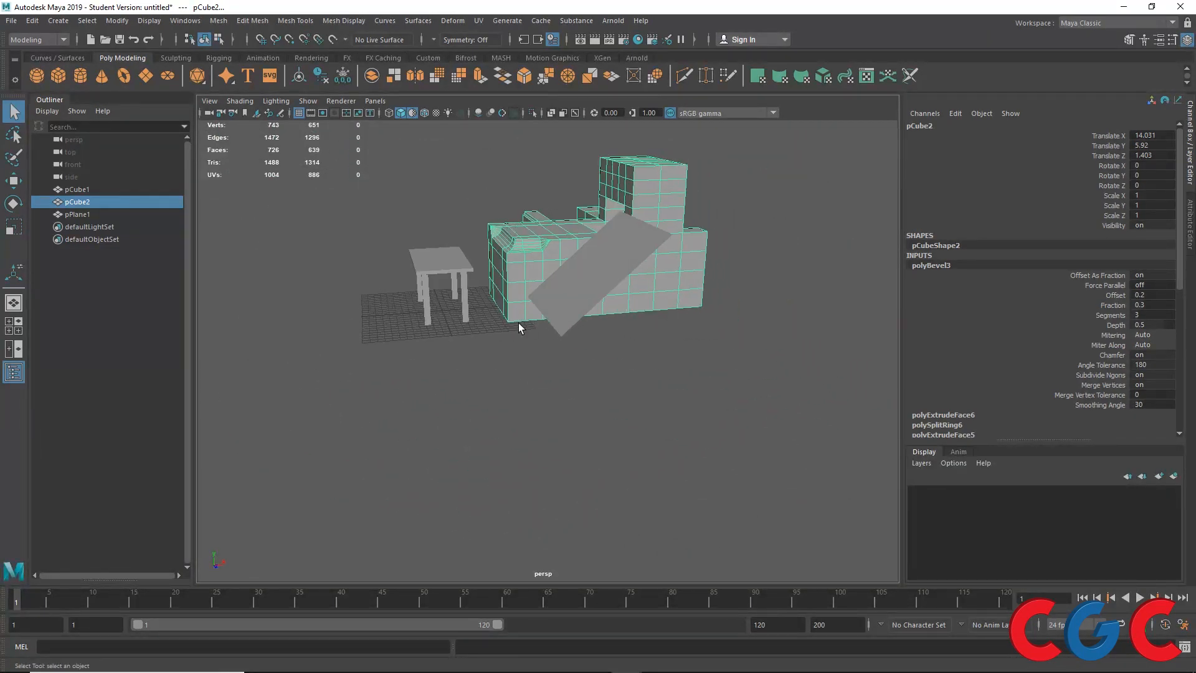
scroll(672, 294, "up", 6)
middle_click_drag(519, 324, 394, 398, "alt")
left_click_drag(585, 304, 357, 316, "alt")
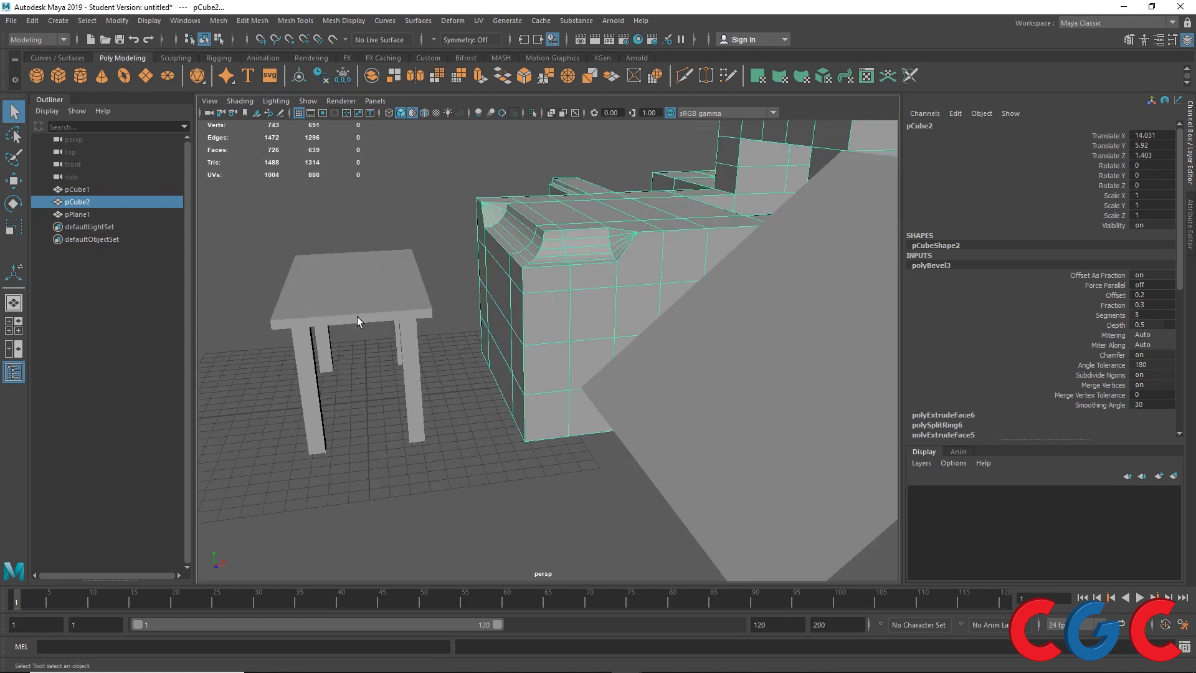
left_click_drag(302, 288, 431, 276, "alt")
- Delete the large bevelled block and the flat plane, keeping only the table
left_click(652, 192)
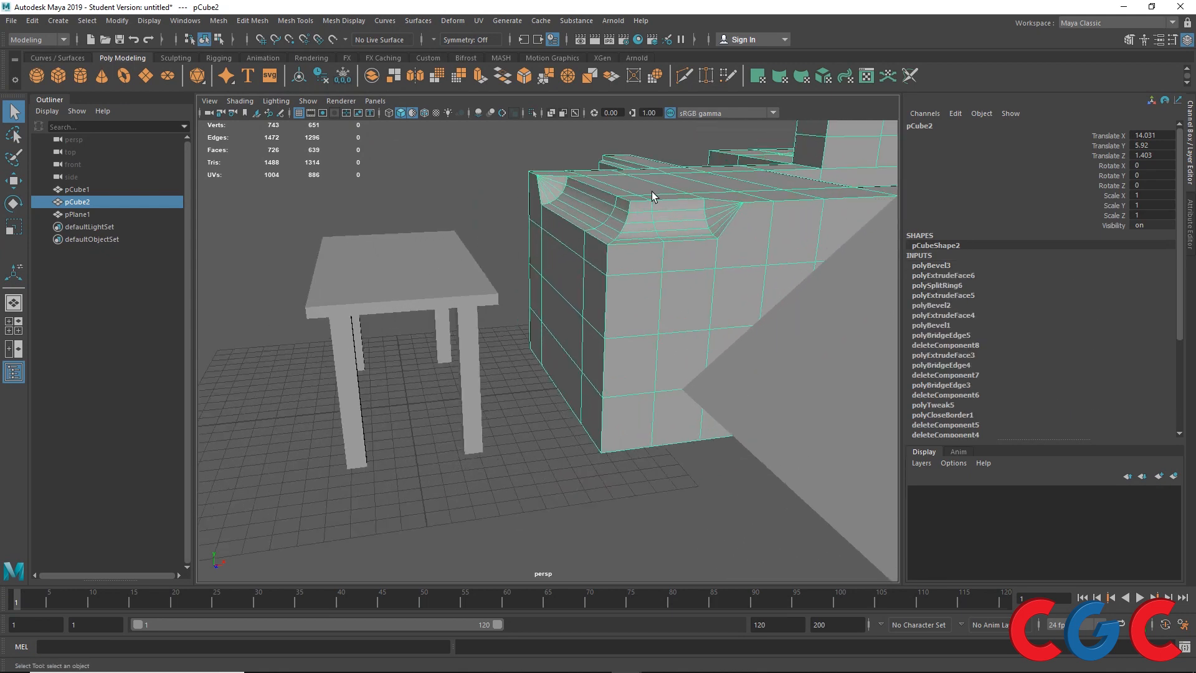
key("Delete")
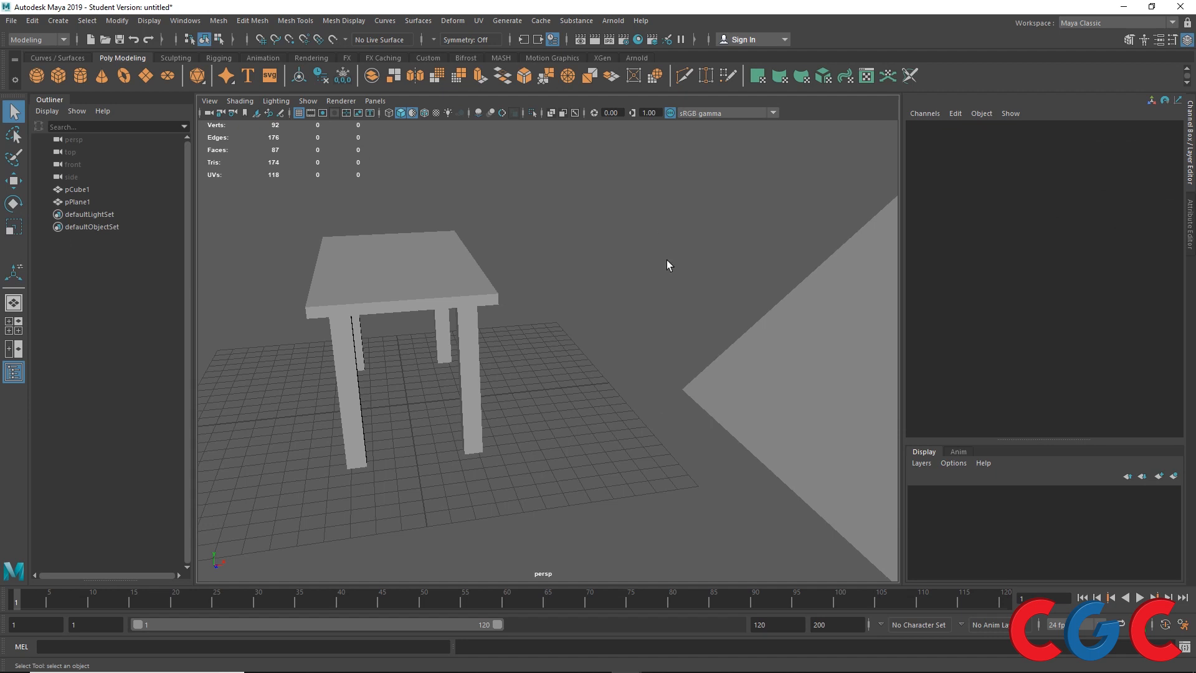
left_click_drag(666, 262, 534, 407, "alt")
left_click(648, 243)
scroll(648, 242, "down", 2)
key("Delete")
- Draw a polygon cube beside the table and place a duplicate of it at Translate X 28.321
left_click(54, 77)
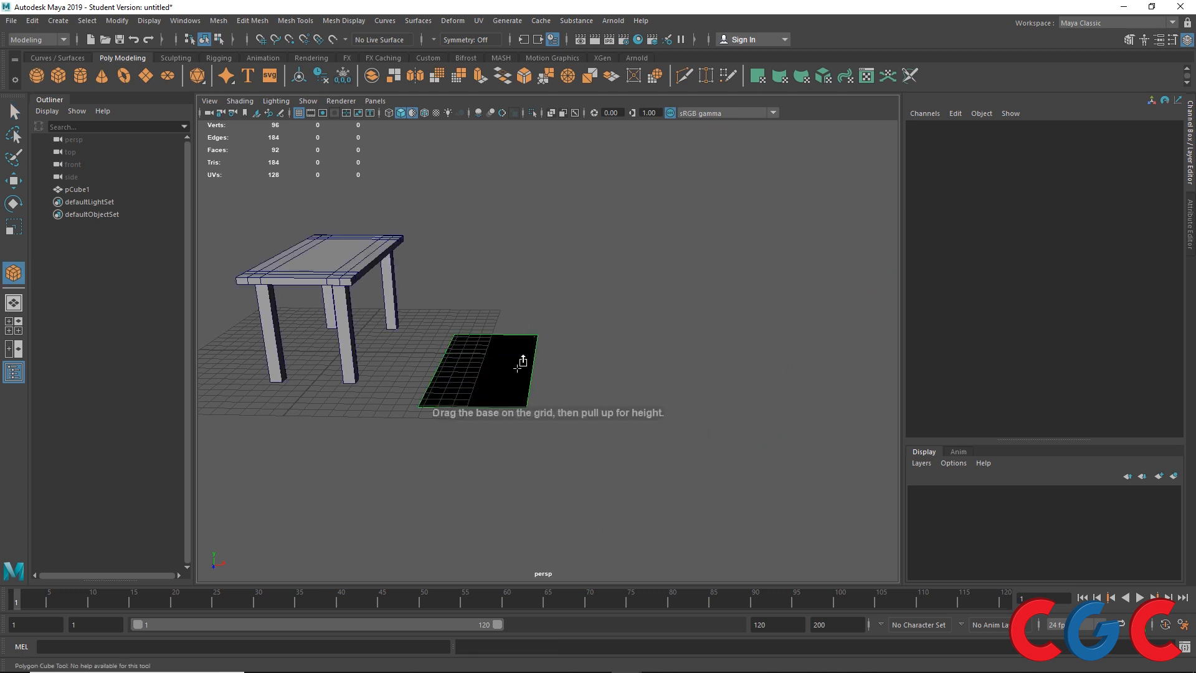
left_click_drag(520, 360, 504, 245)
mouse_move(600, 377)
left_mouse_down("alt")
mouse_move(562, 375)
mouse_move(544, 357)
mouse_move(774, 369)
mouse_move(608, 421)
mouse_move(574, 392)
left_mouse_up("alt")
key("w")
- Try to select the facing side faces of the two separate boxes together, and return to object selection
left_click(478, 294)
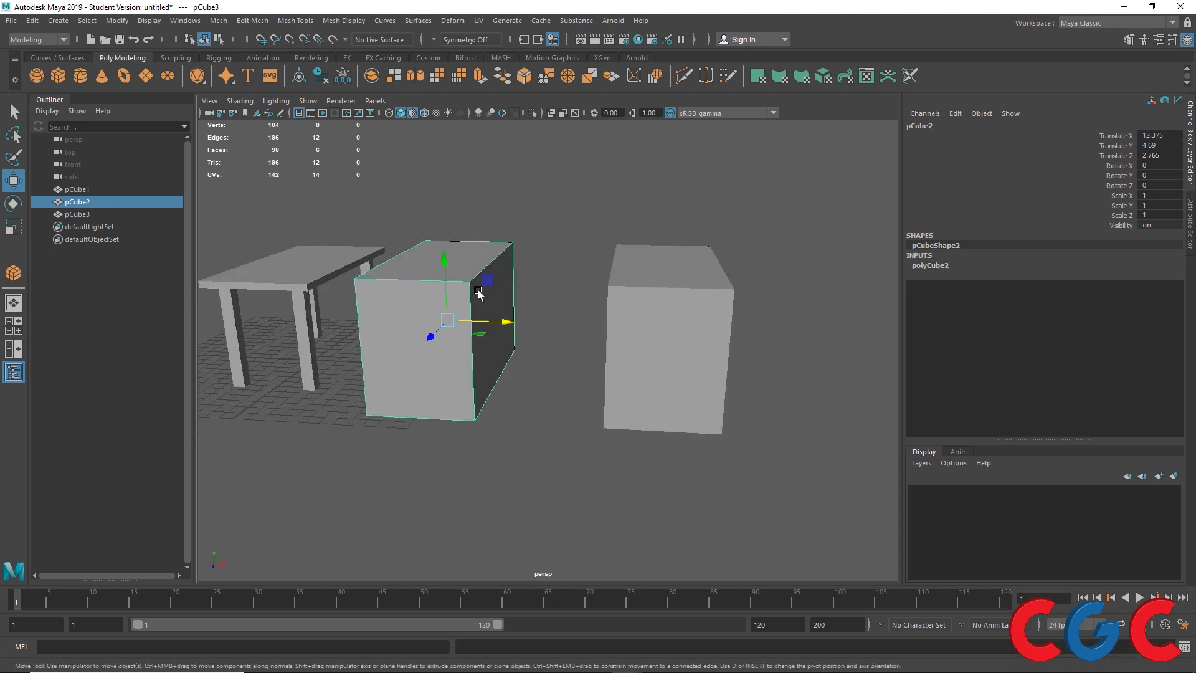
right_click_drag(499, 277, 498, 313)
left_click(492, 349)
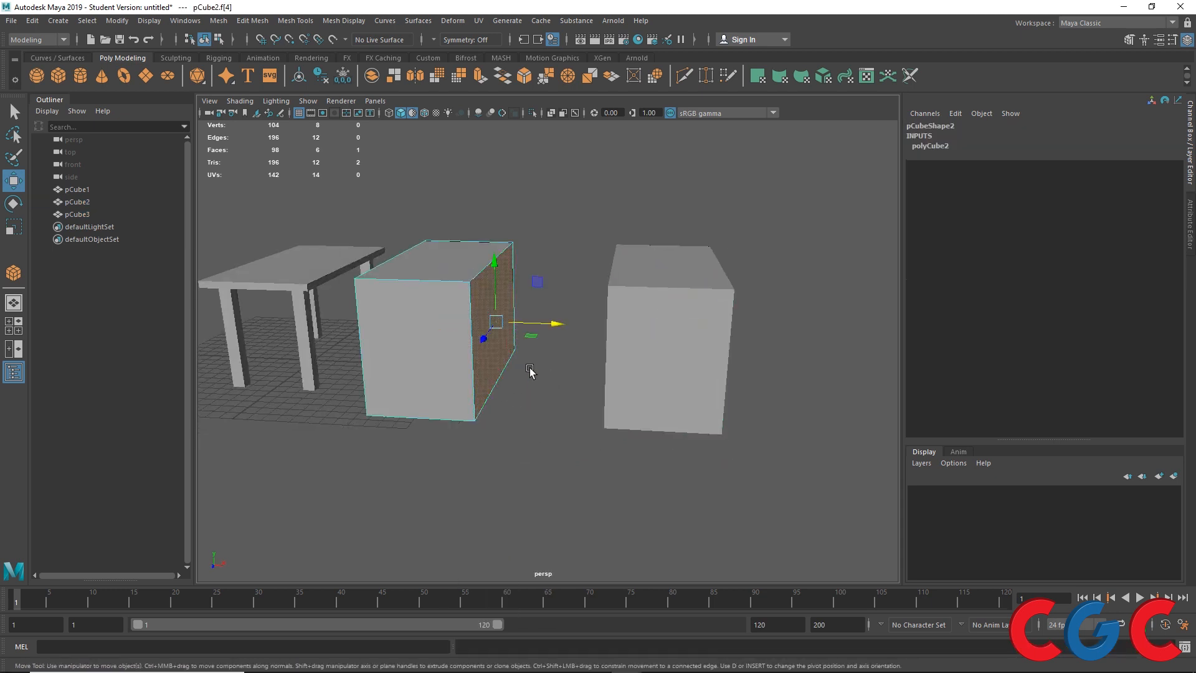
left_click_drag(534, 368, 572, 374, "alt")
left_click(563, 286)
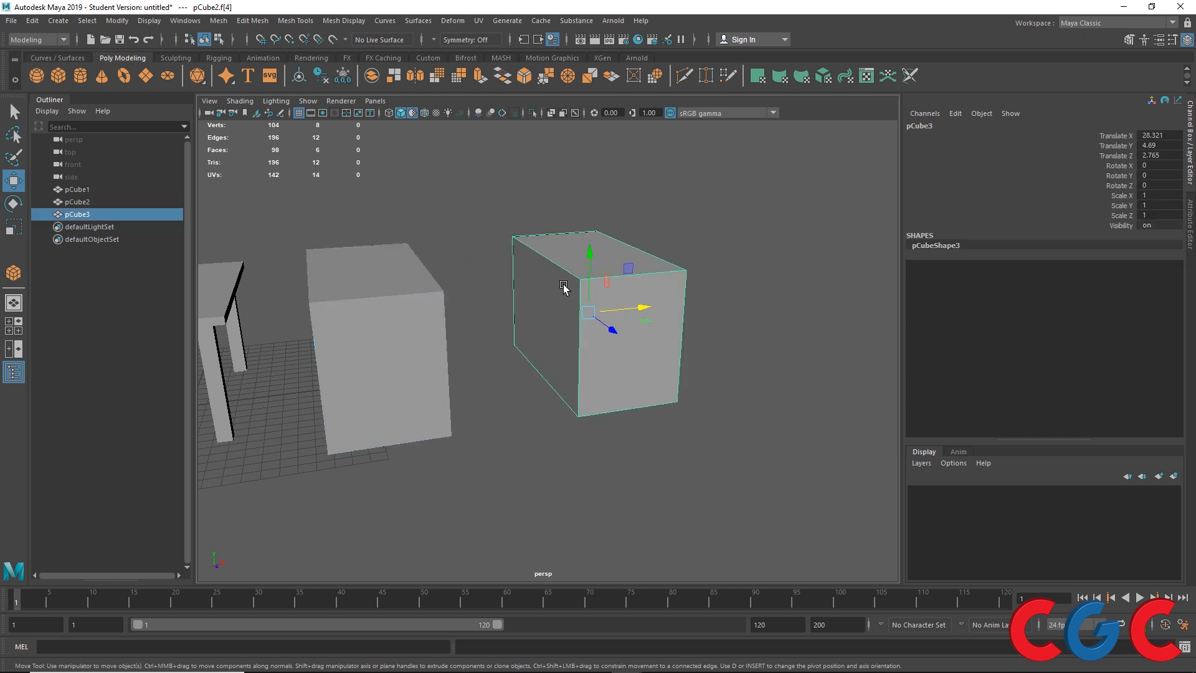
left_click_drag(551, 329, 524, 328, "alt")
right_click_drag(580, 279, 578, 310)
left_click(592, 299)
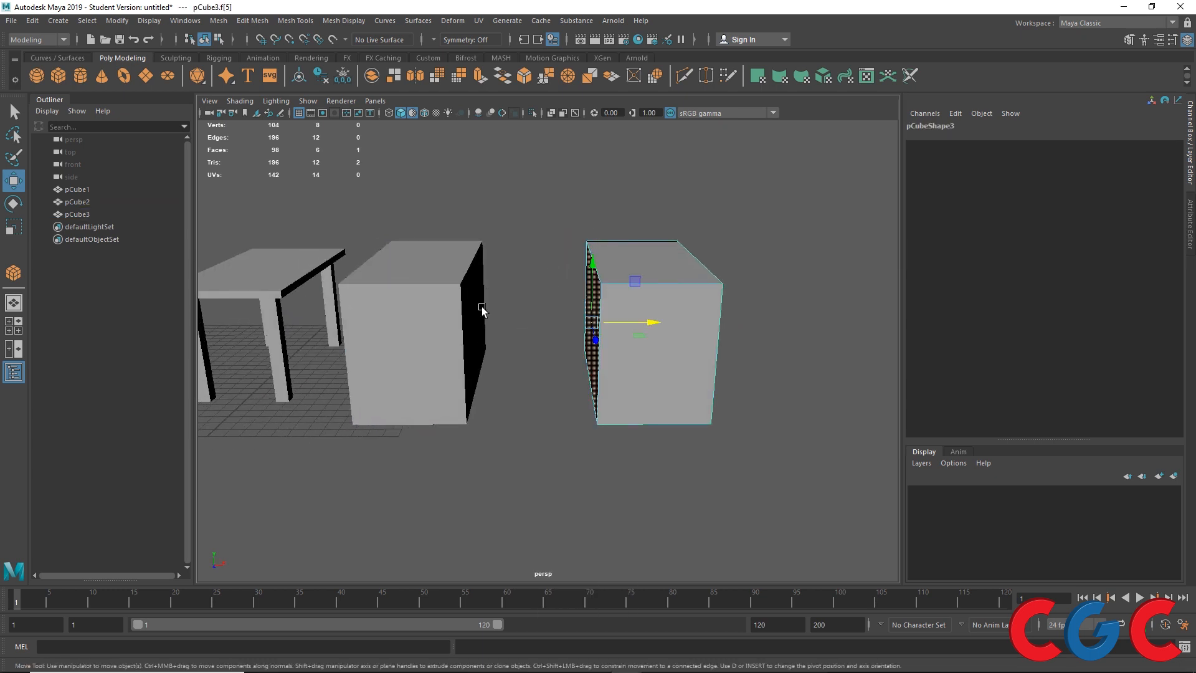
left_click(476, 306)
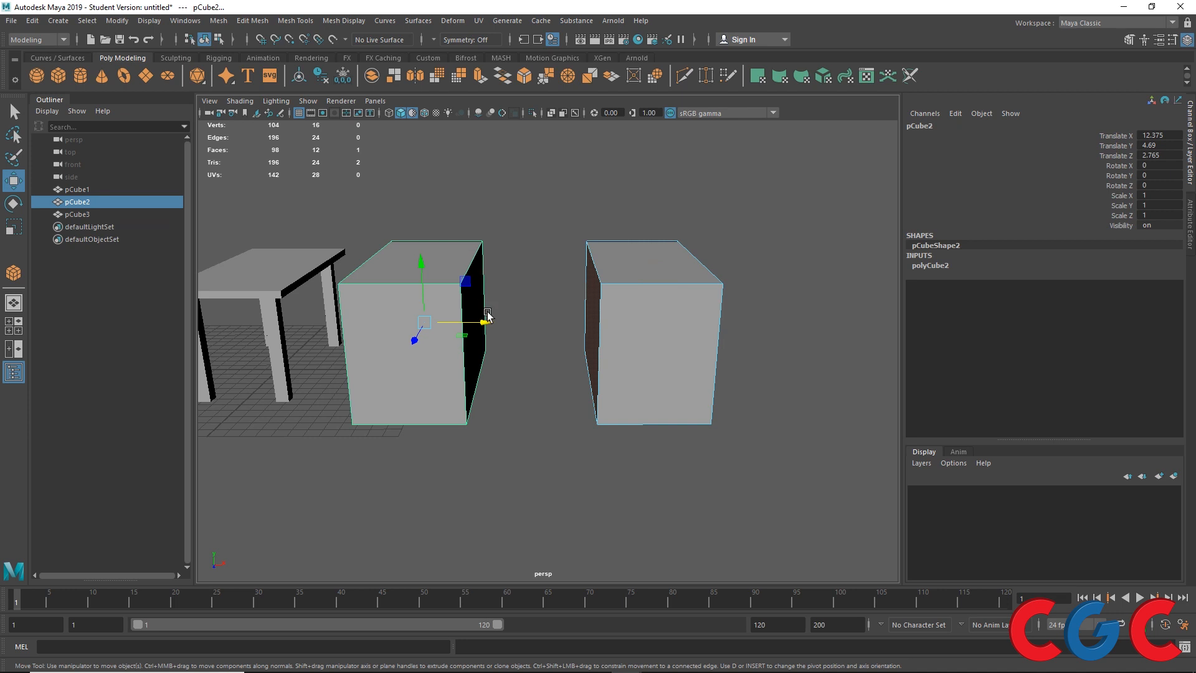
right_click_drag(635, 299, 662, 274)
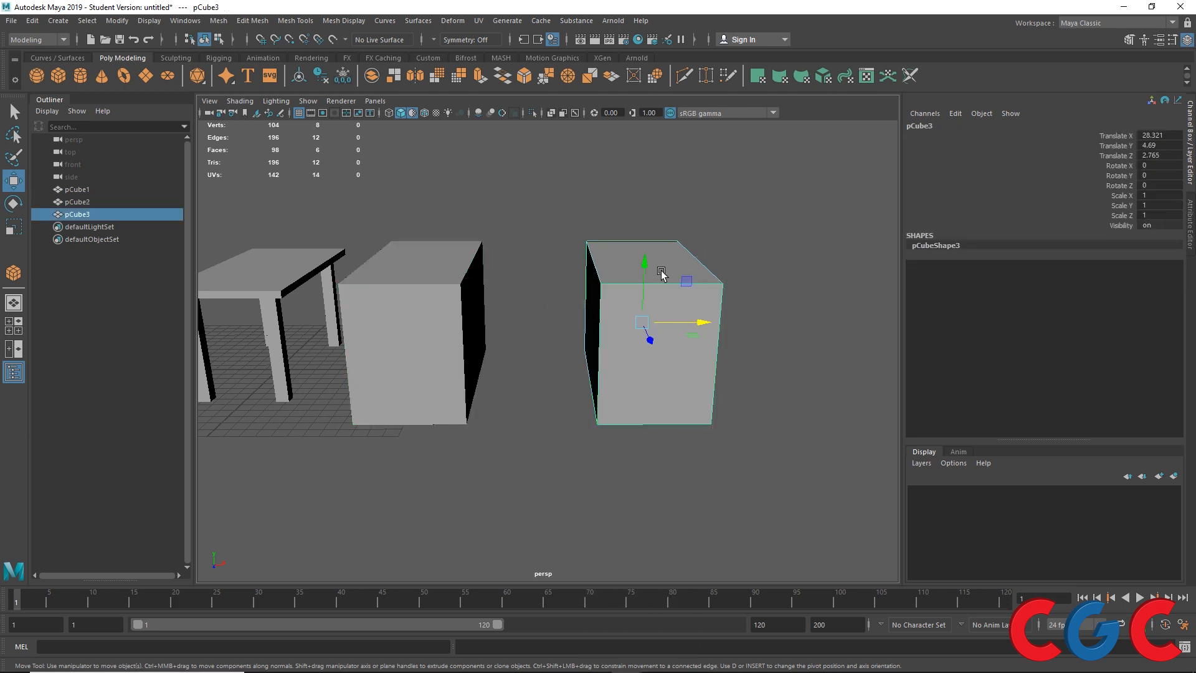
- Select both boxes and open the Combine options, moving the dialog clear of them
left_click(458, 298)
left_click_drag(527, 395, 599, 388, "alt")
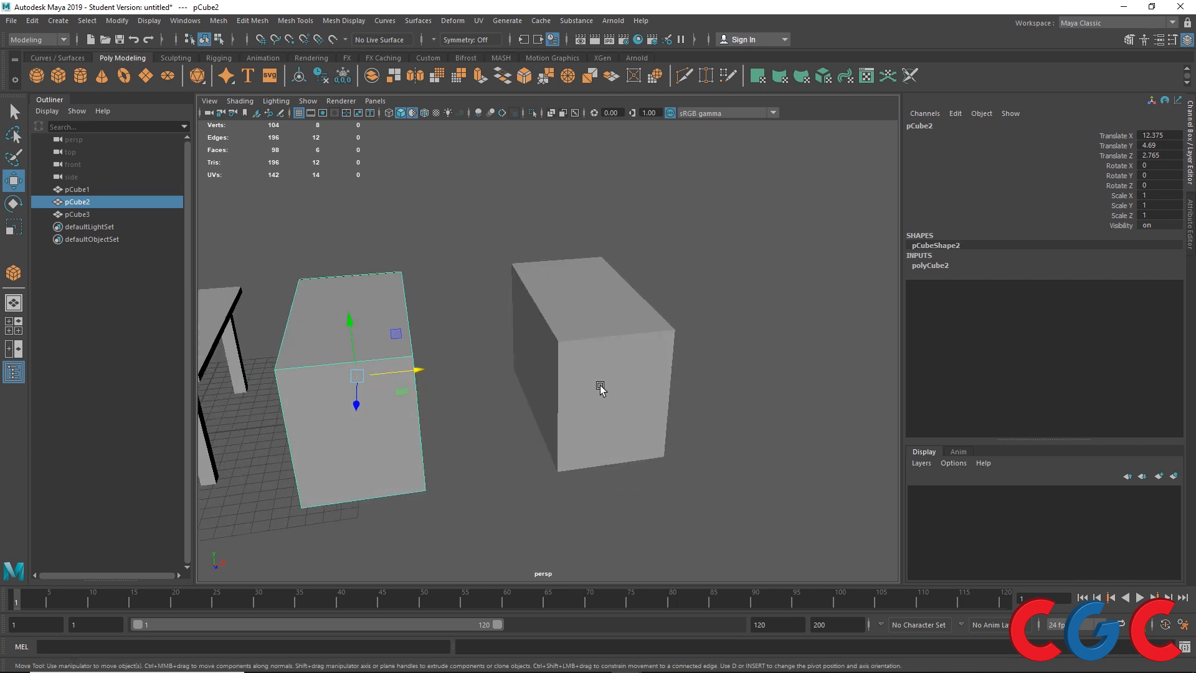
middle_click_drag(509, 314, 723, 278, "alt")
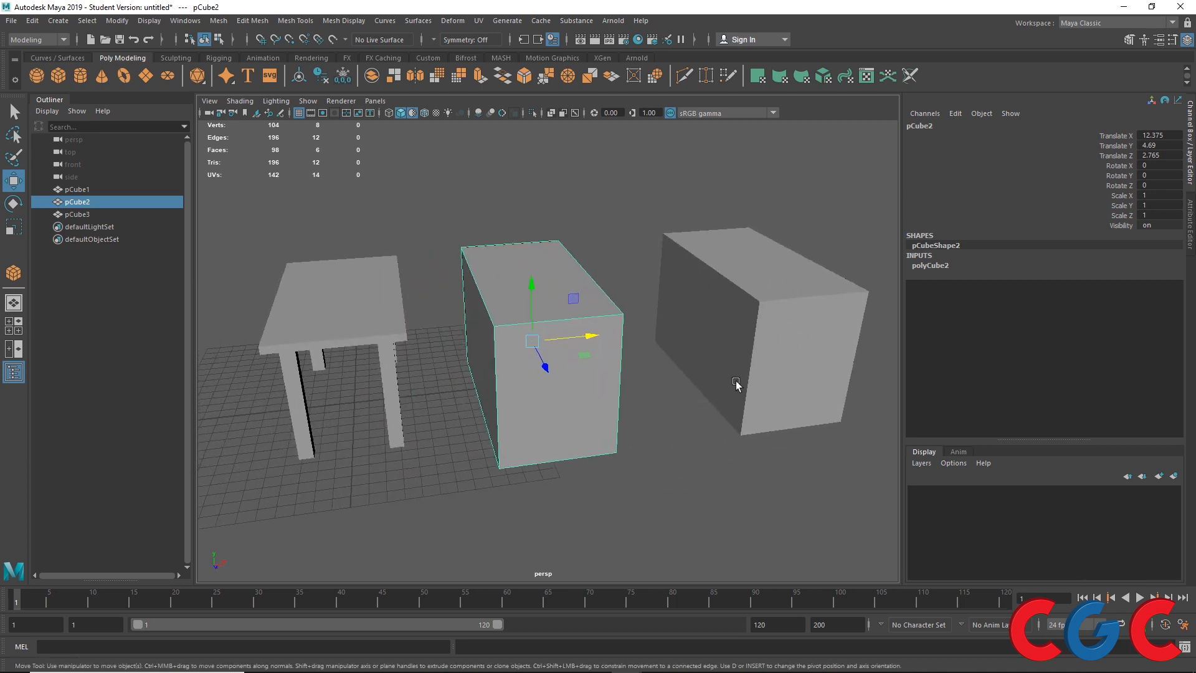
left_click_drag(735, 385, 729, 337, "alt")
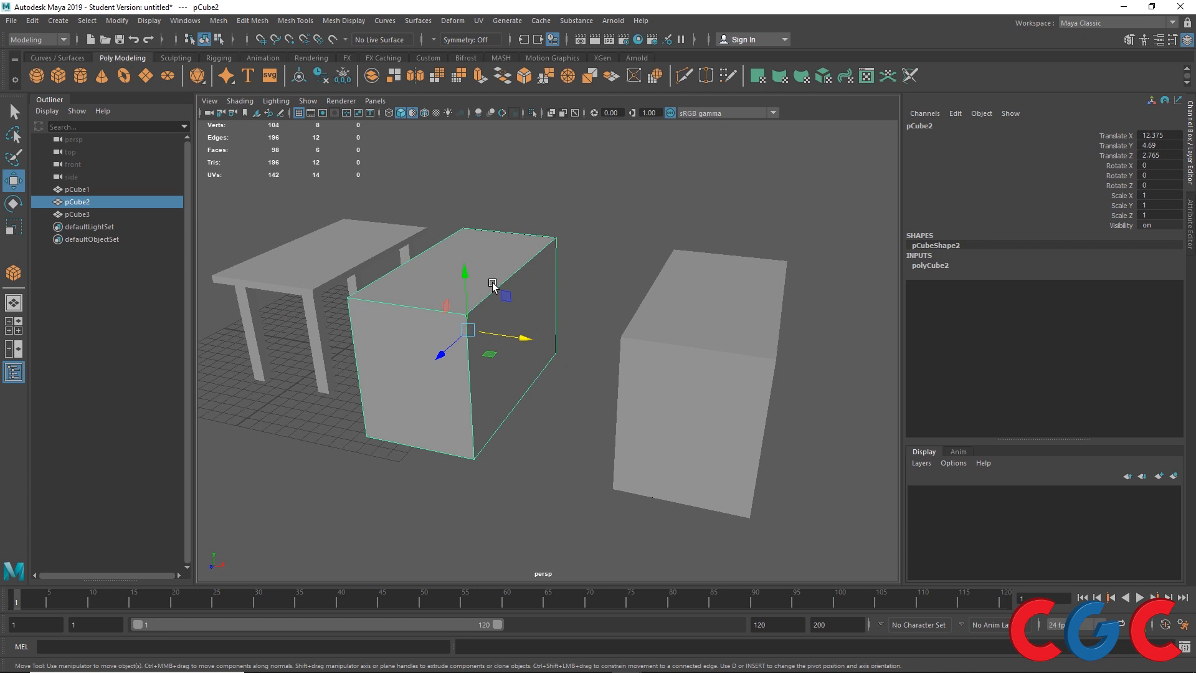
left_click(690, 303, "shift")
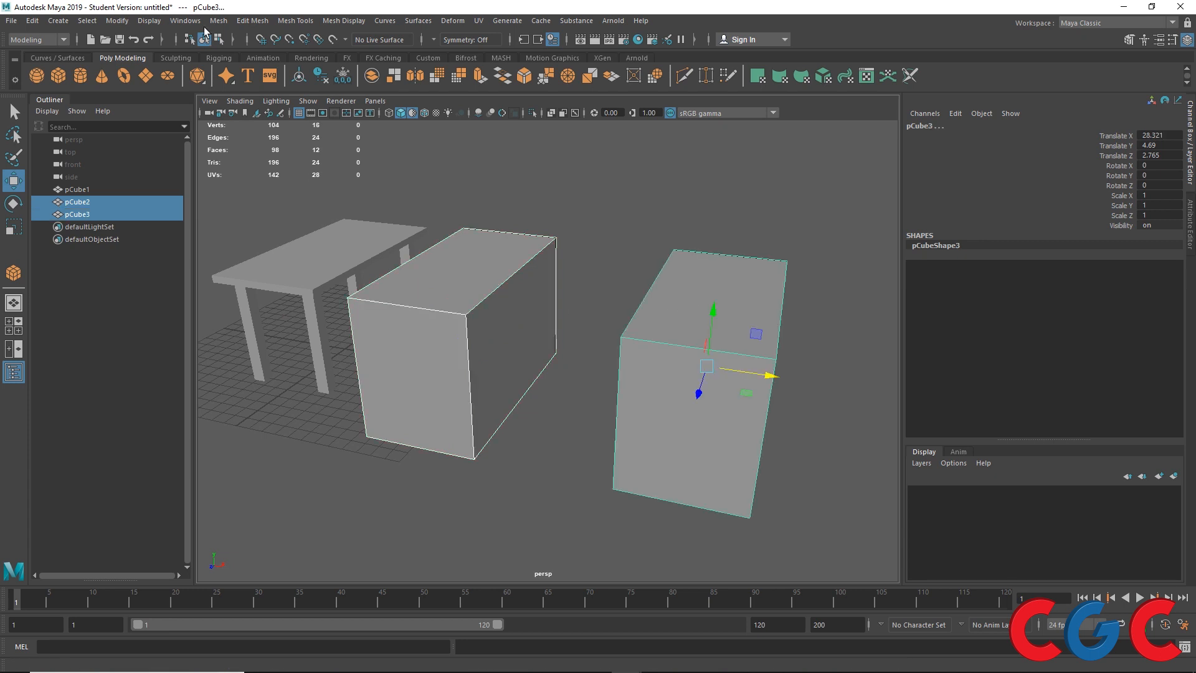
left_click(219, 21)
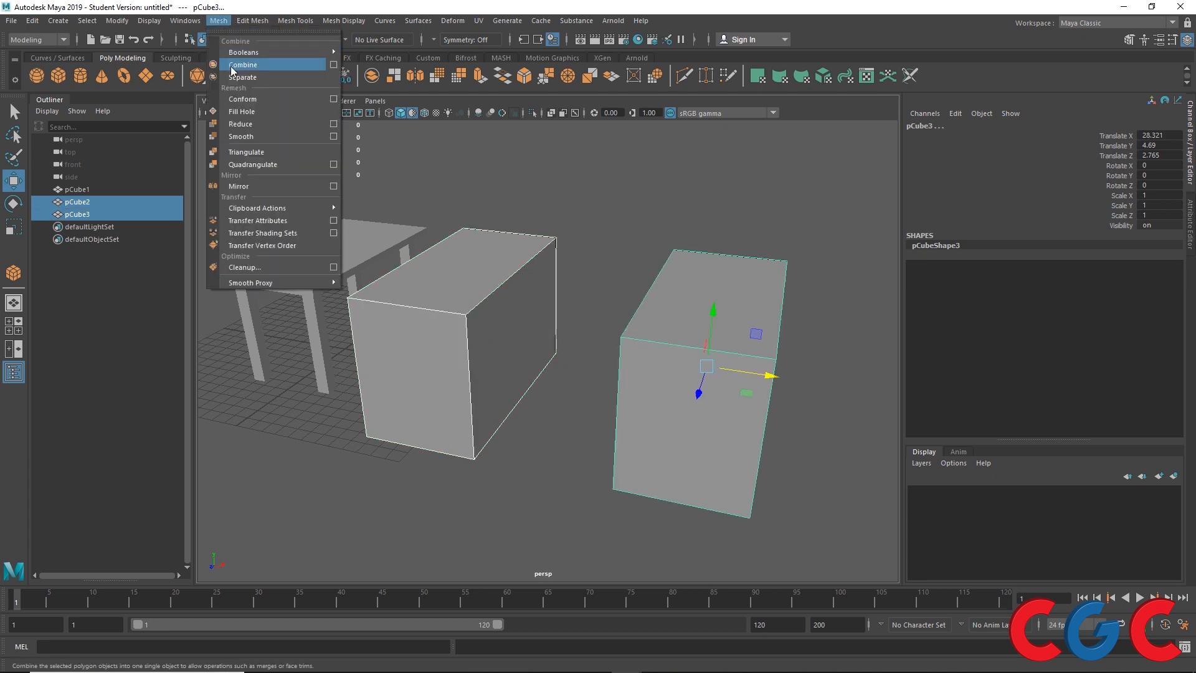
left_click(331, 69)
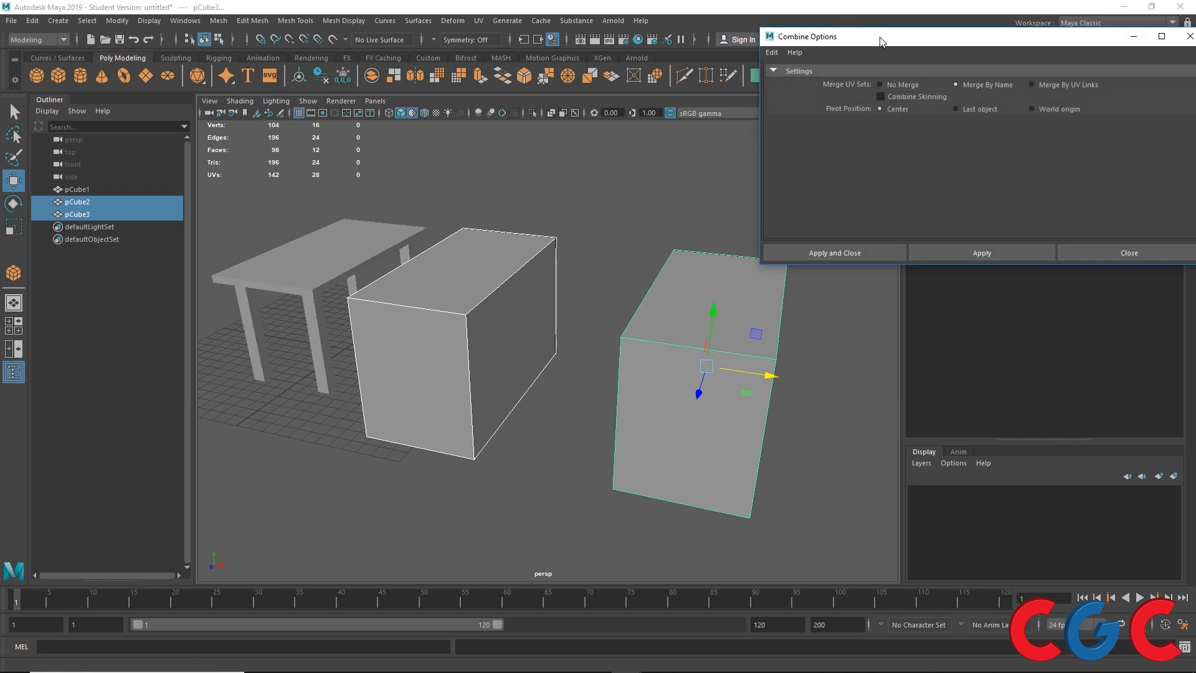
left_click_drag(880, 41, 712, 24)
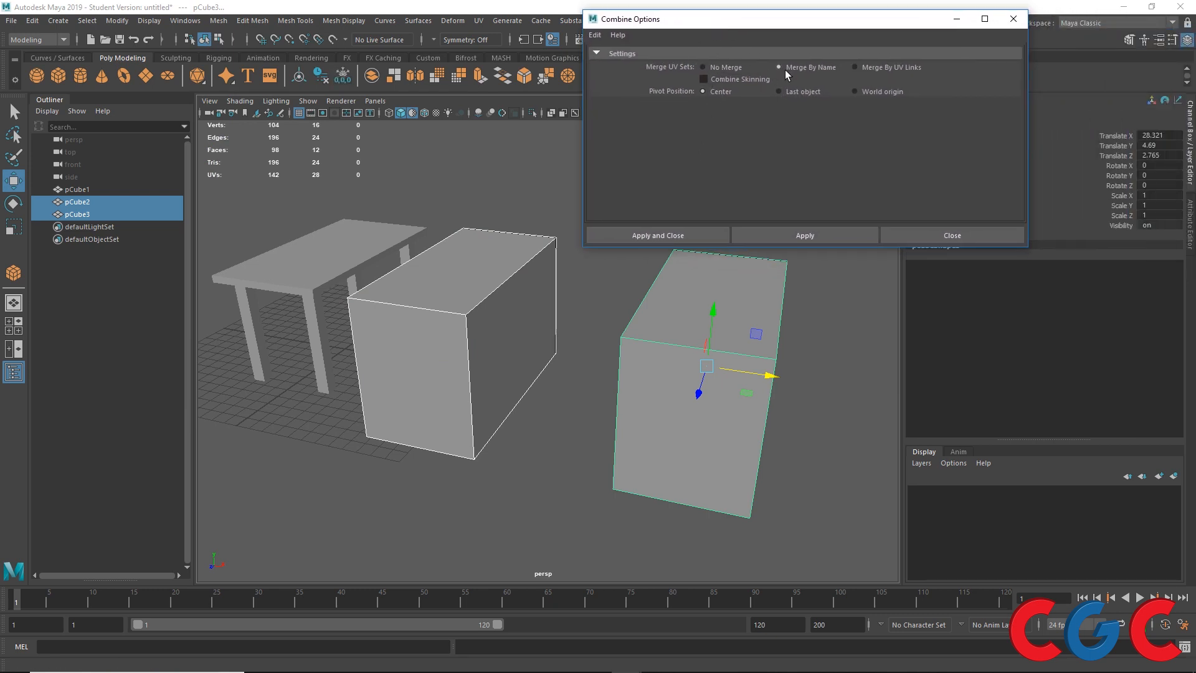
left_click_drag(807, 23, 730, 28)
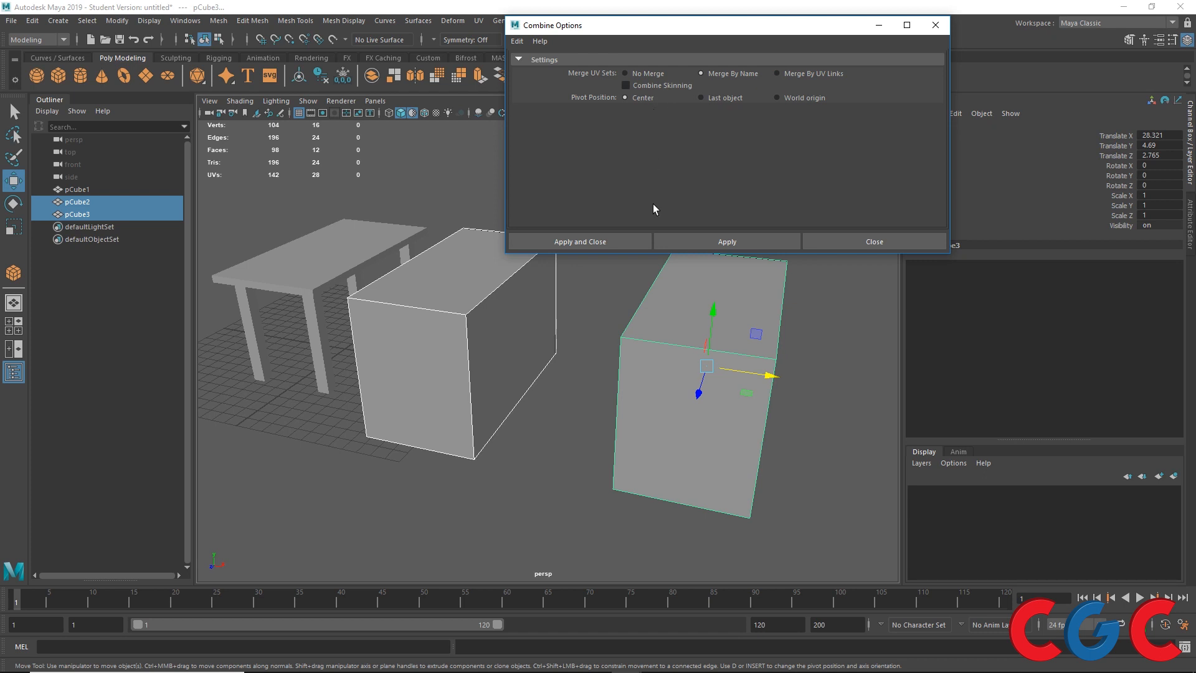
- Clear the selection of both boxes and select only the box nearest the table
middle_click_drag(598, 329, 595, 411, "alt")
left_click_drag(582, 376, 593, 385, "alt")
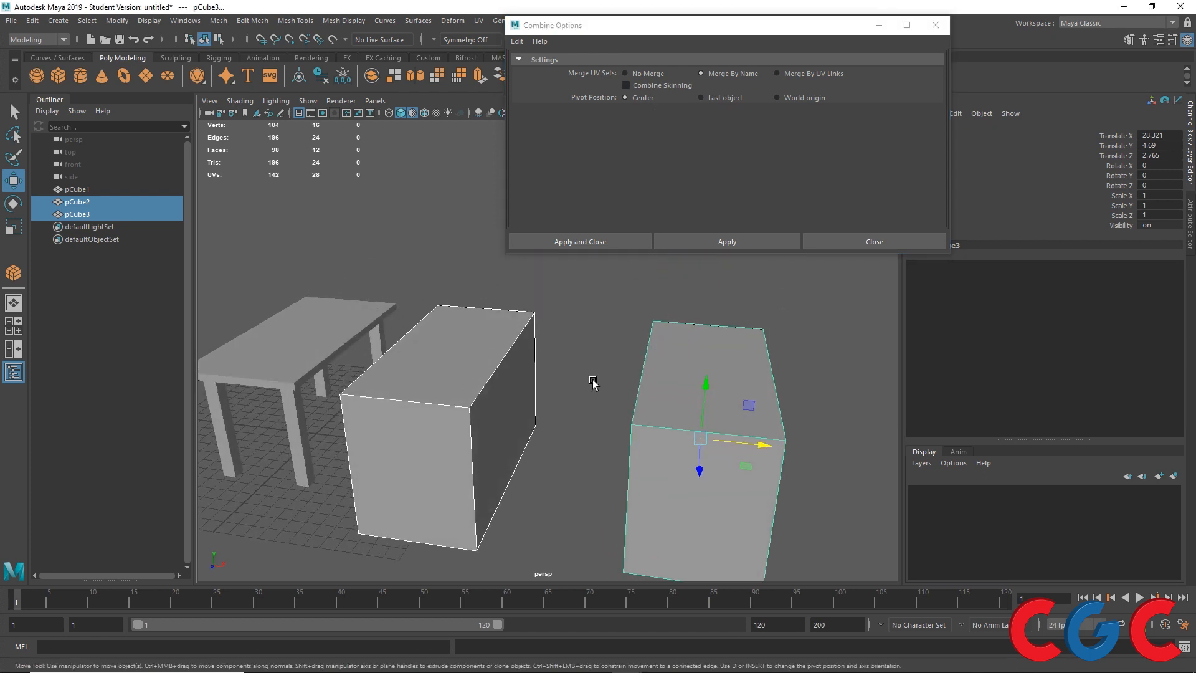
middle_click_drag(592, 384, 602, 349, "alt")
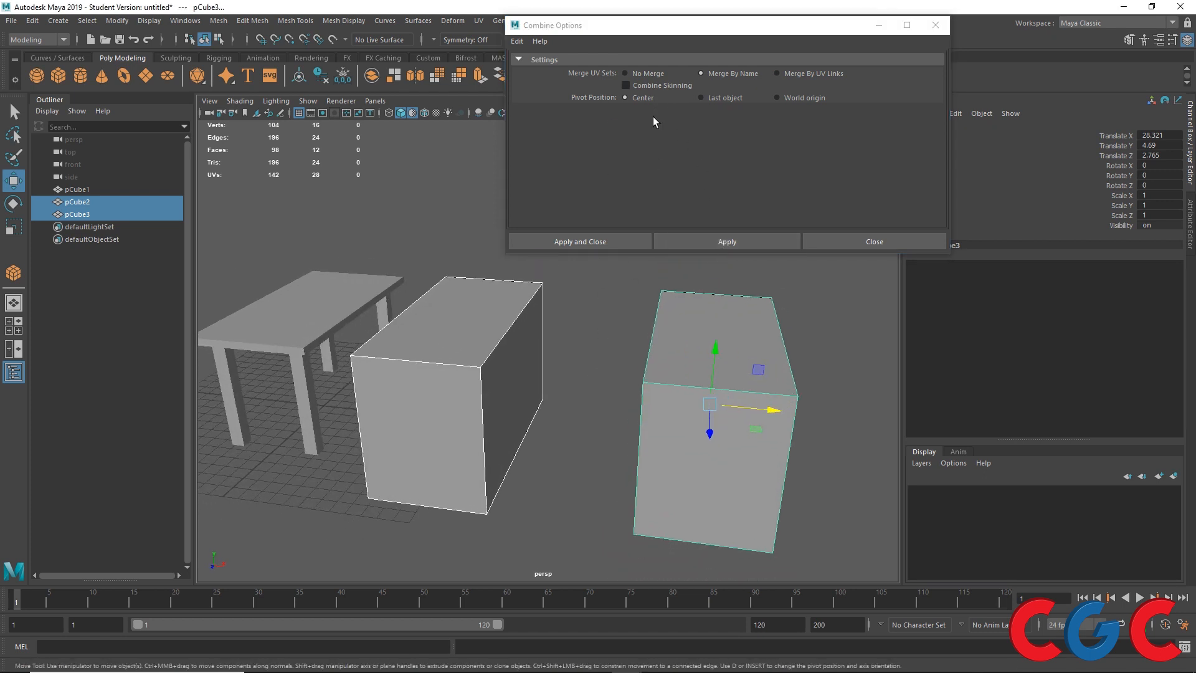
left_click(547, 467)
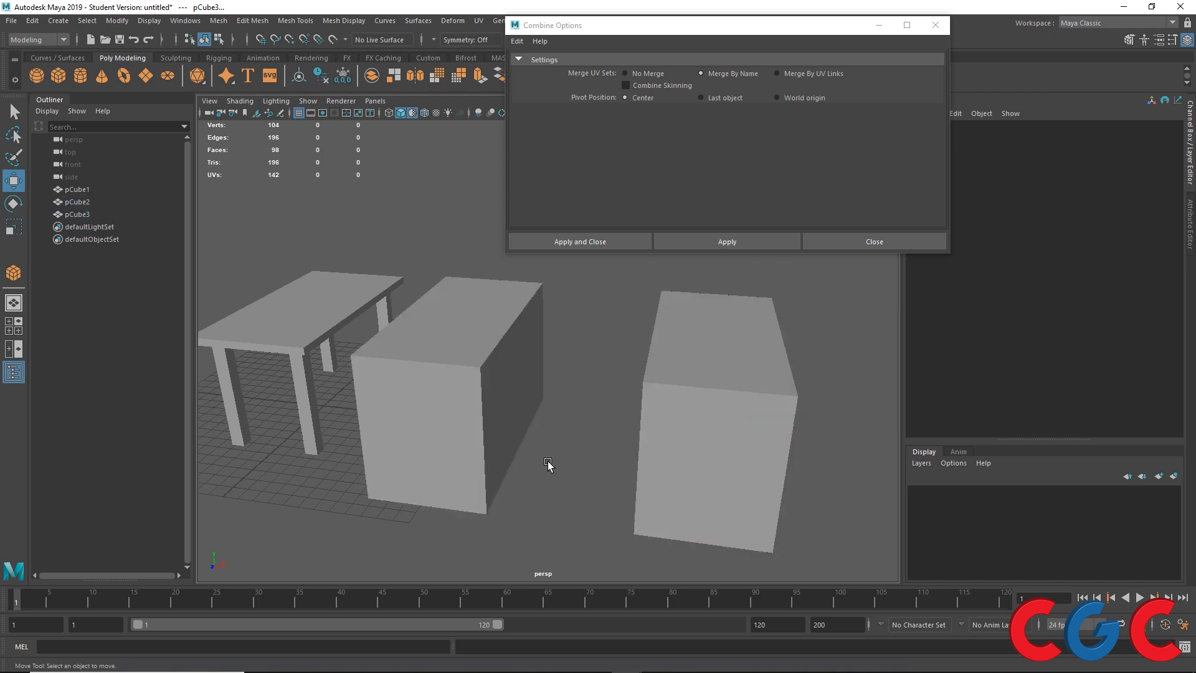
left_click(514, 376)
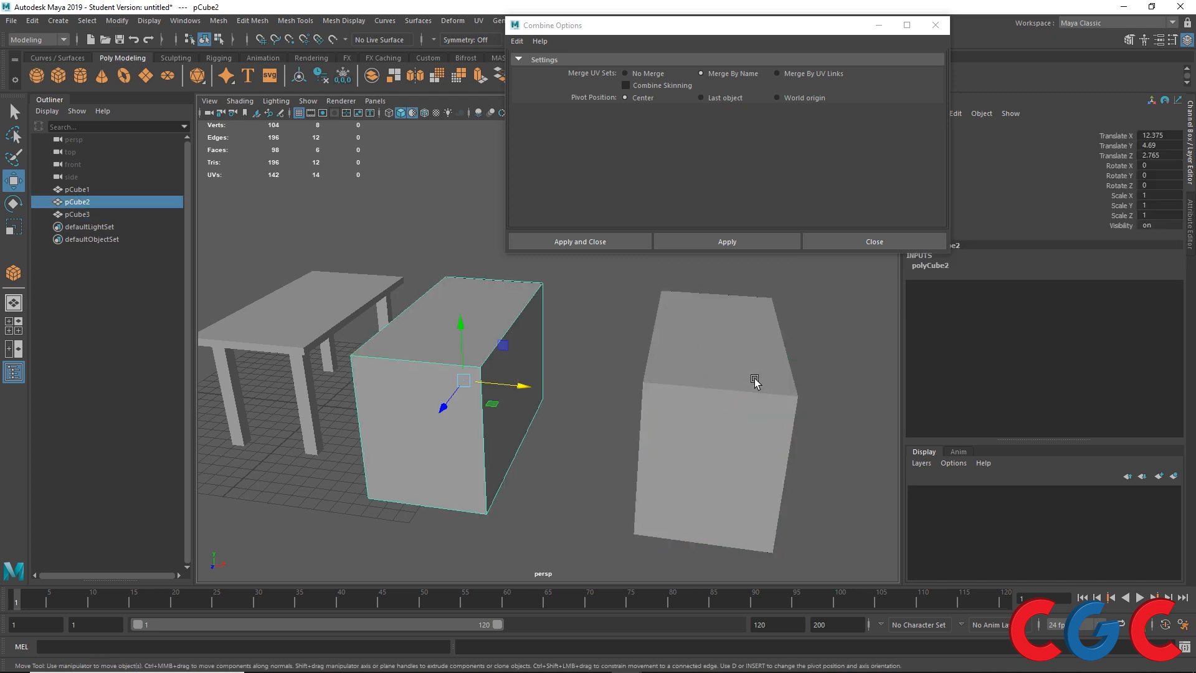
- Select the two boxes together and in turn to compare each one's own pivot
left_click(714, 364, "shift")
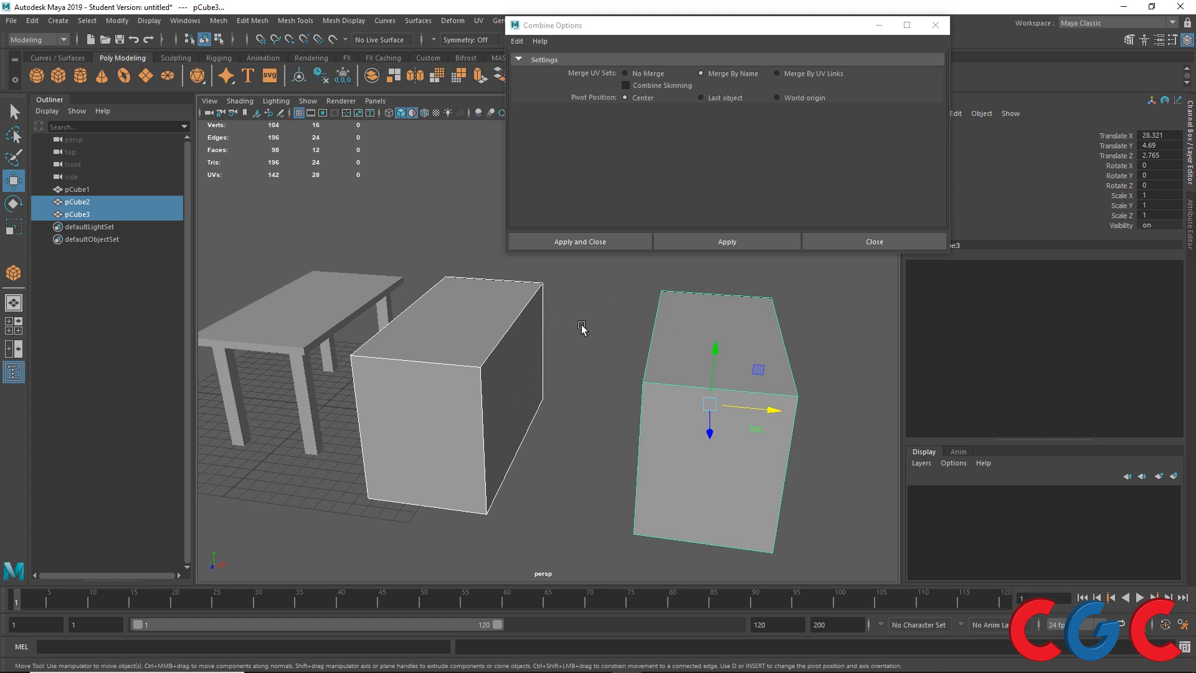
left_click(552, 432)
left_click(479, 356)
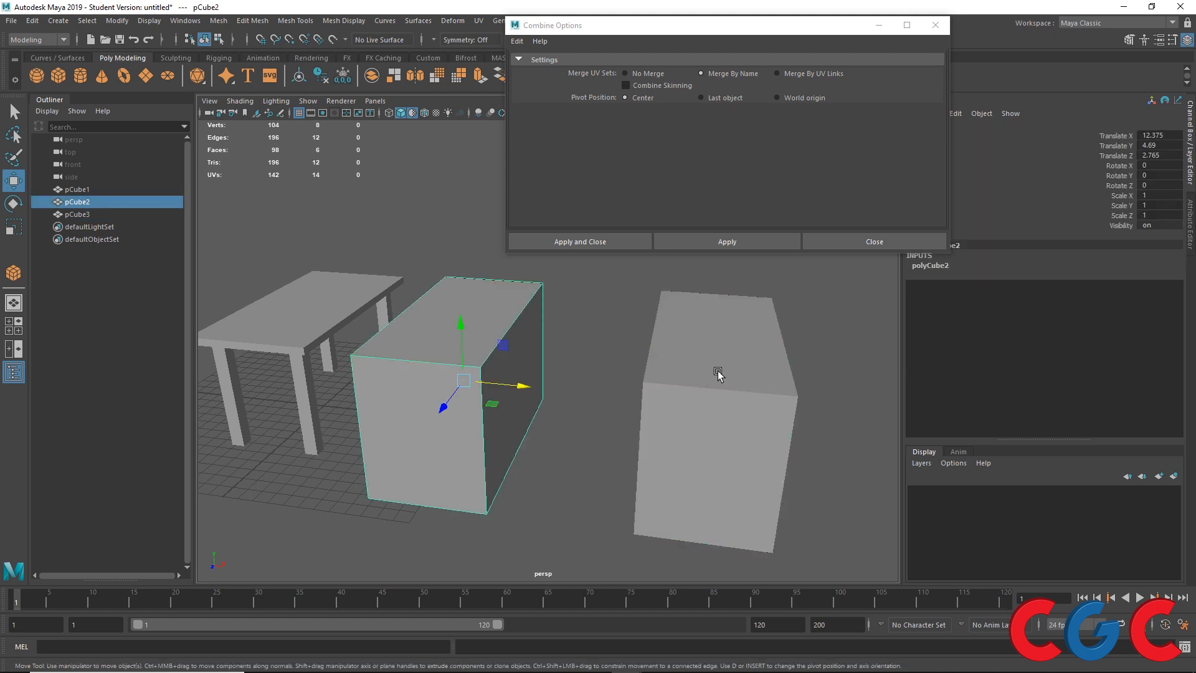
left_click(718, 374)
left_click(481, 372)
left_click(749, 357)
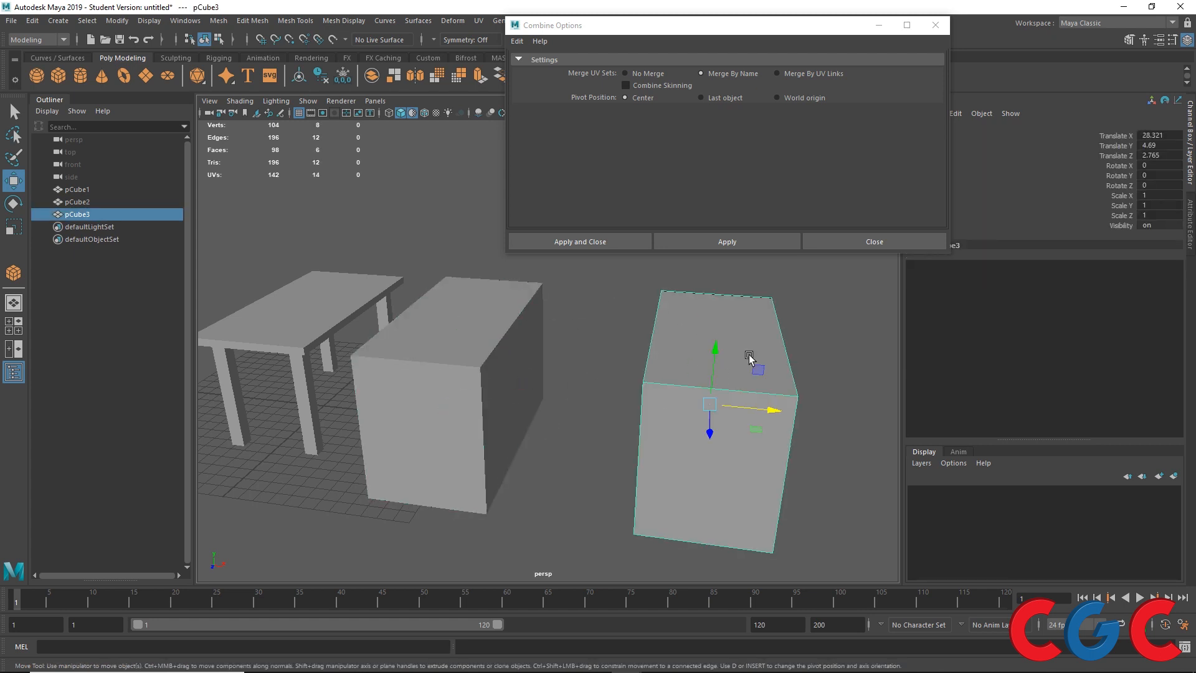
left_click(504, 372)
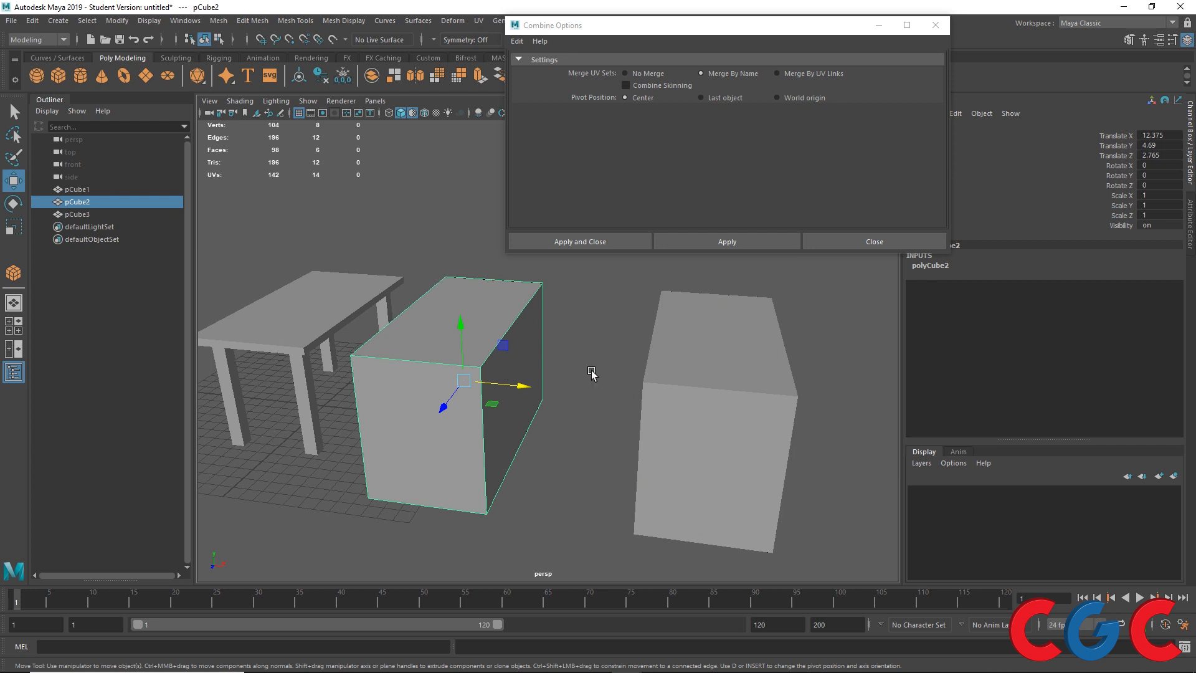
- Combine both boxes into one mesh using Merge By Name for UV sets and the Center pivot position, and close the options
left_click(723, 357, "shift")
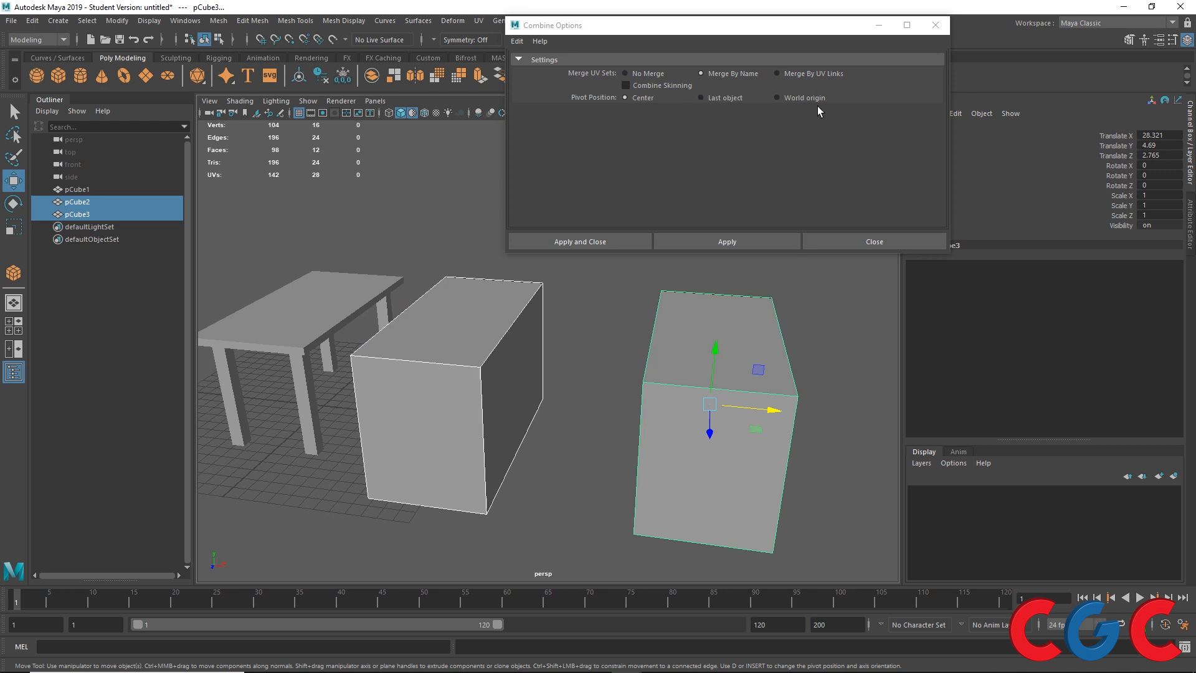
left_click_drag(405, 350, 315, 412, "alt")
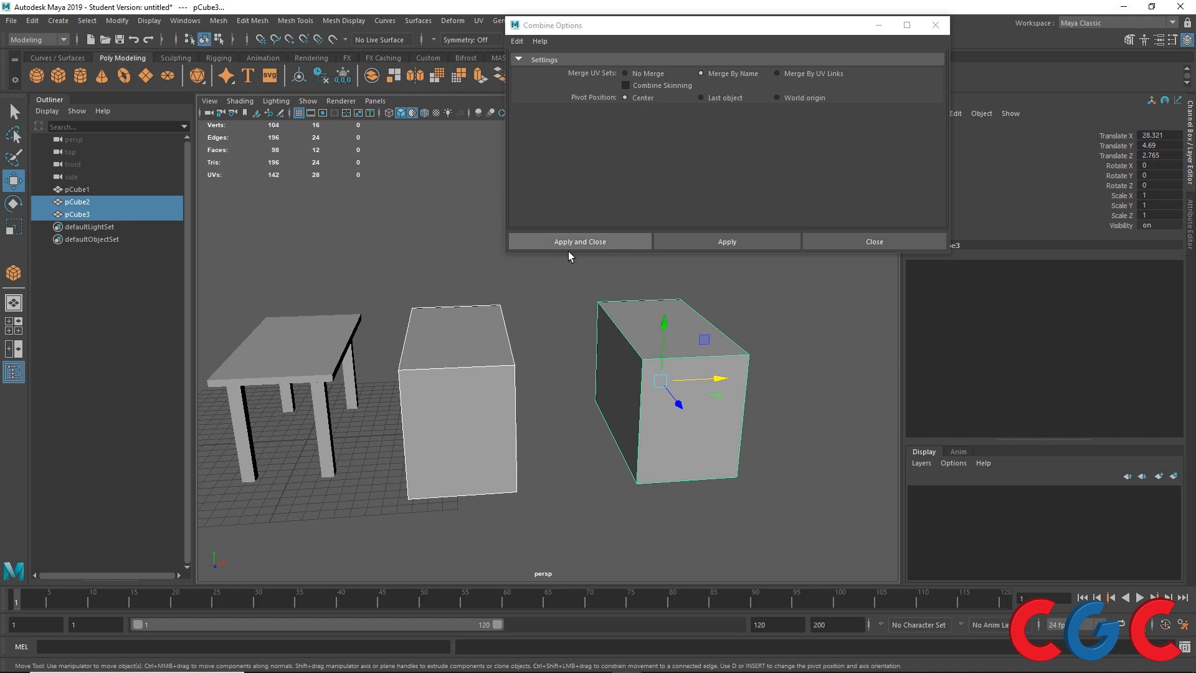
left_click(712, 241)
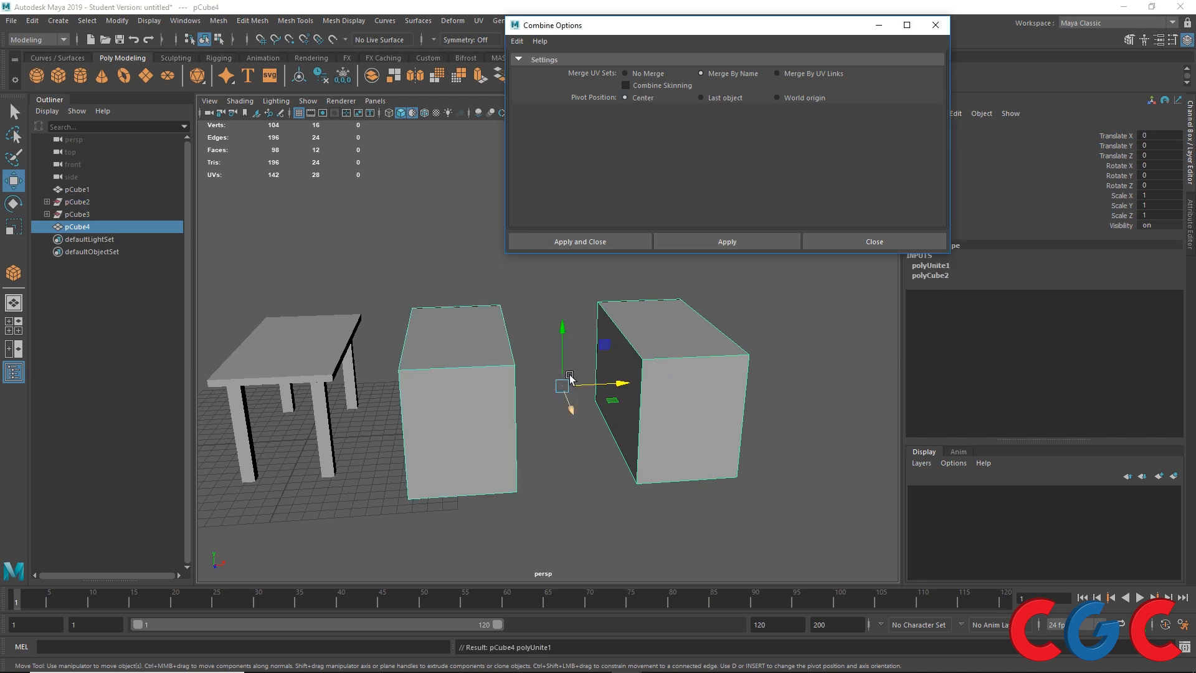
left_click(896, 248)
- Raise the combined mesh to Translate Y 7.464
left_click_drag(623, 446, 577, 480, "alt")
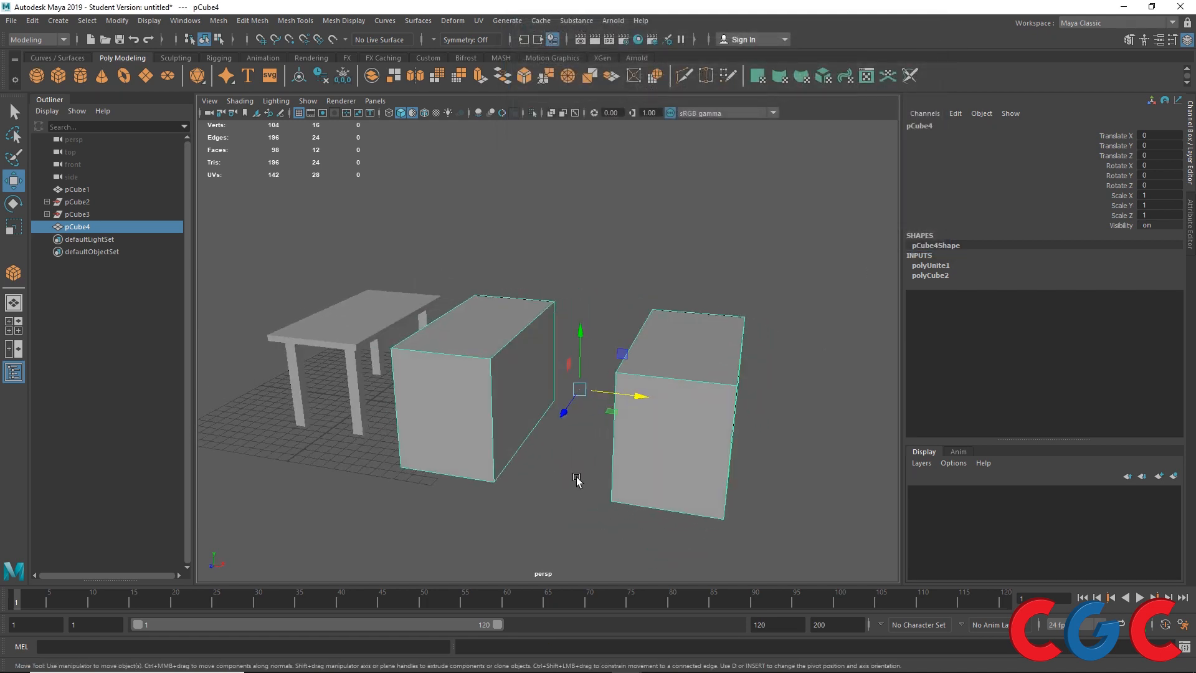
left_click_drag(579, 335, 609, 238)
- Try to bridge the two facing side faces of the combined mesh, undo the bridge and return to object selection
right_click_drag(544, 224, 546, 259)
left_click(528, 301)
left_click_drag(535, 392, 594, 393, "alt")
left_click(603, 303, "shift")
left_click_drag(614, 477, 585, 478, "alt")
right_click(531, 268, "shift")
left_click(514, 440)
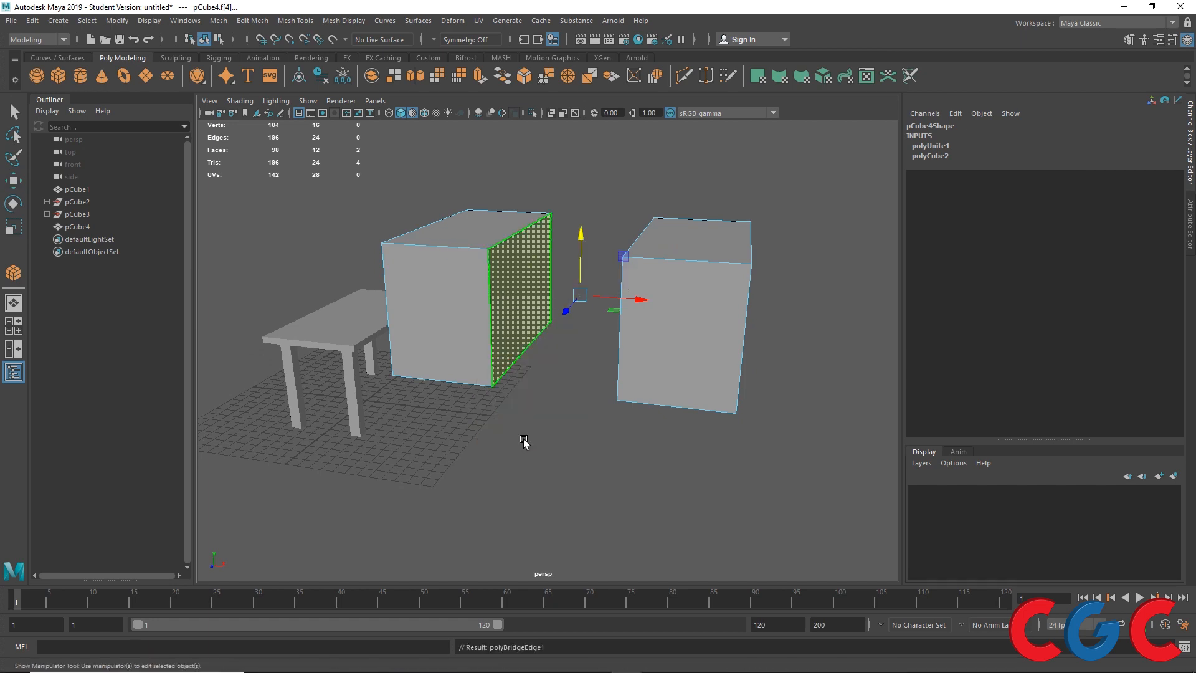
mouse_move(526, 433)
left_mouse_down("alt")
mouse_move(551, 454)
mouse_move(541, 440)
left_mouse_up("alt")
key("ctrl+z")
right_click_drag(668, 260, 765, 187)
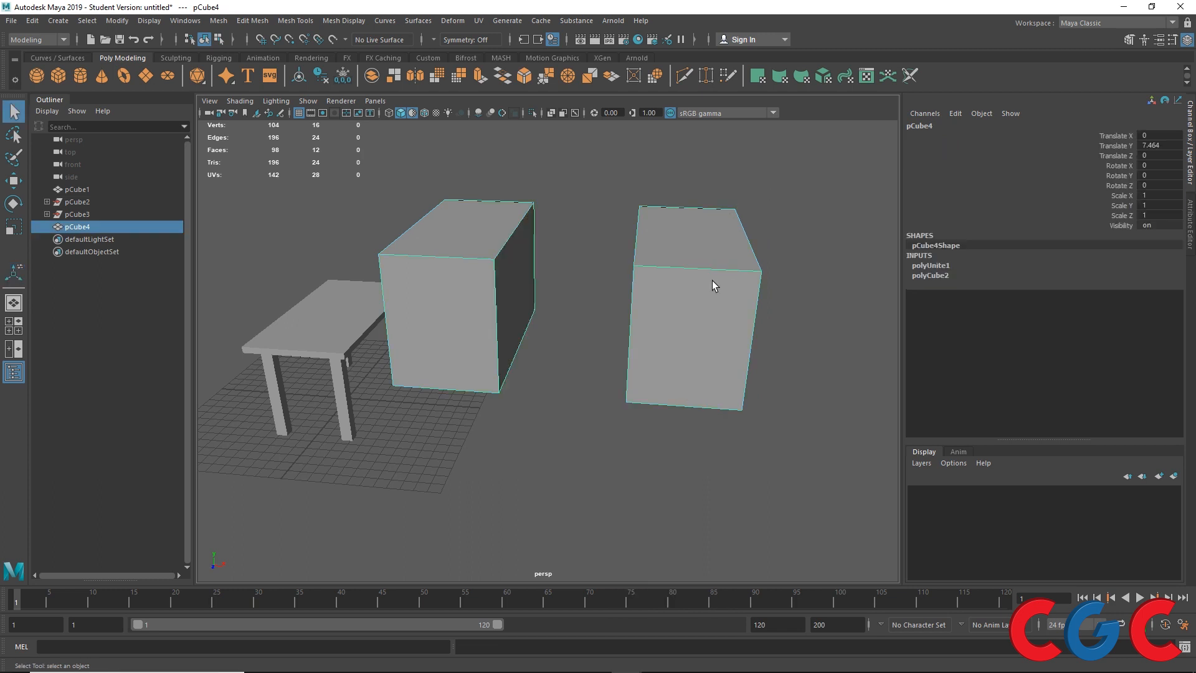
- Select all faces of the box farther from the table and separate the combined mesh
right_click(701, 211)
left_click(708, 243)
left_click_drag(789, 174, 607, 501)
left_click(219, 21)
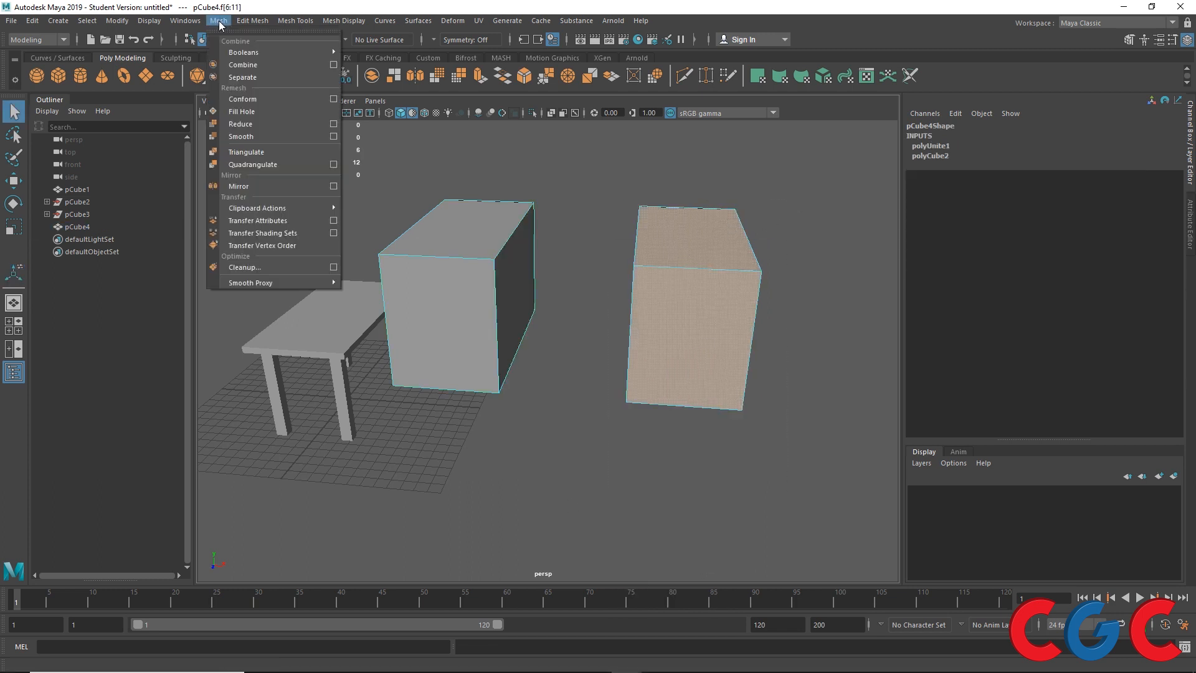
left_click(239, 77)
- Move the separated box farther from the table to Translate X 11.694
left_click(727, 282)
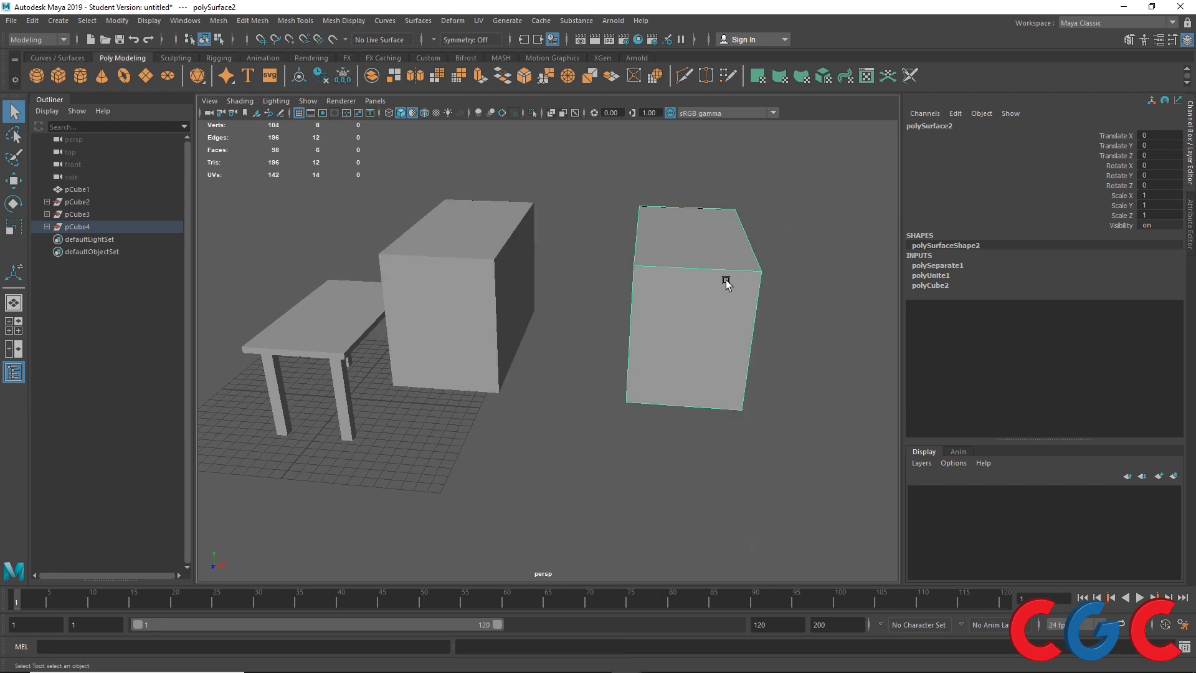
key("w")
left_click_drag(582, 302, 600, 330, "alt")
left_click_drag(439, 348, 542, 357)
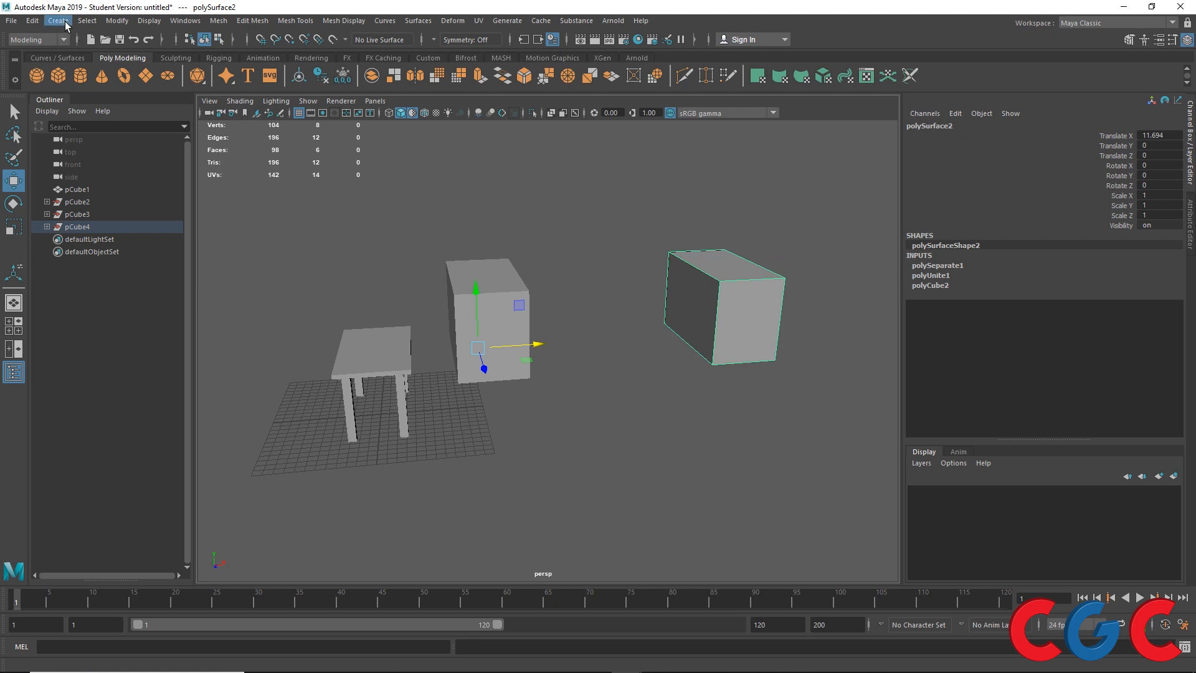
- Center the pivot of each of the two separated boxes
left_click(116, 21)
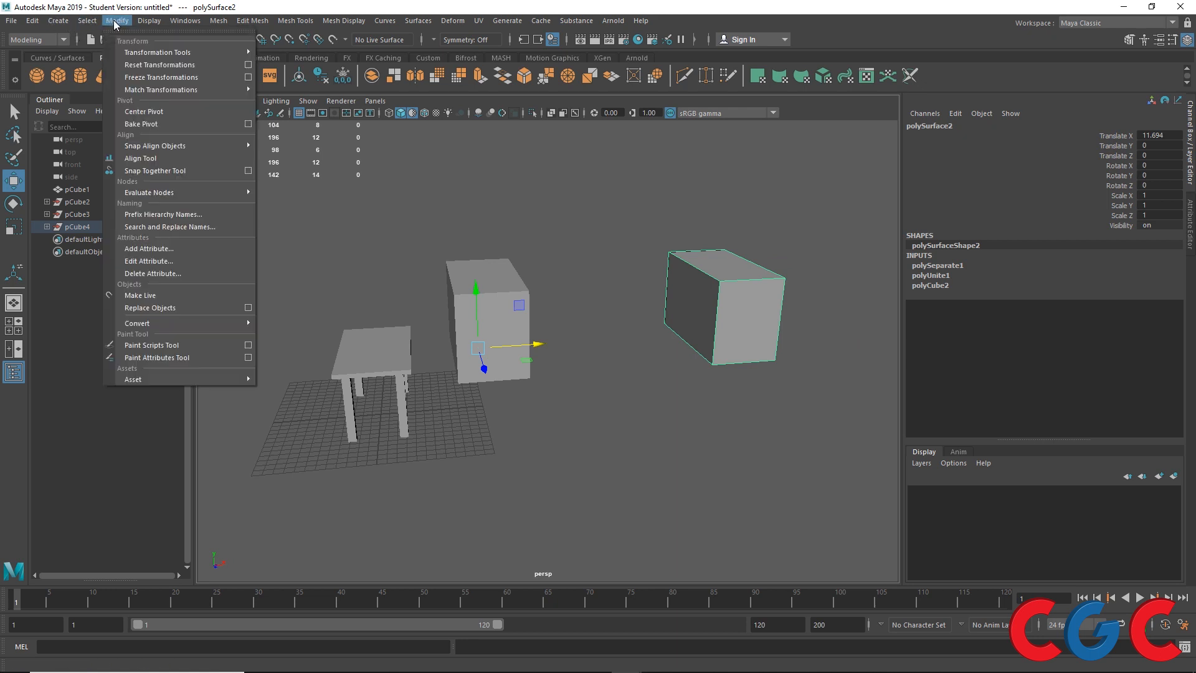
left_click(137, 112)
left_click(477, 305)
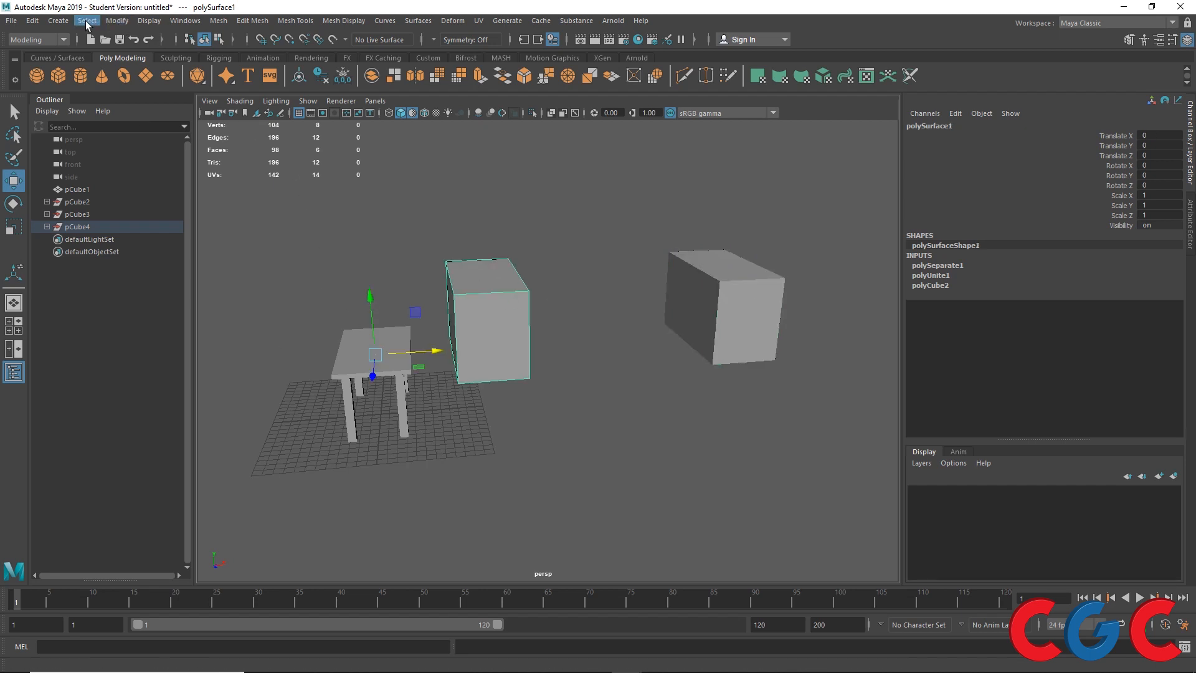
left_click(119, 22)
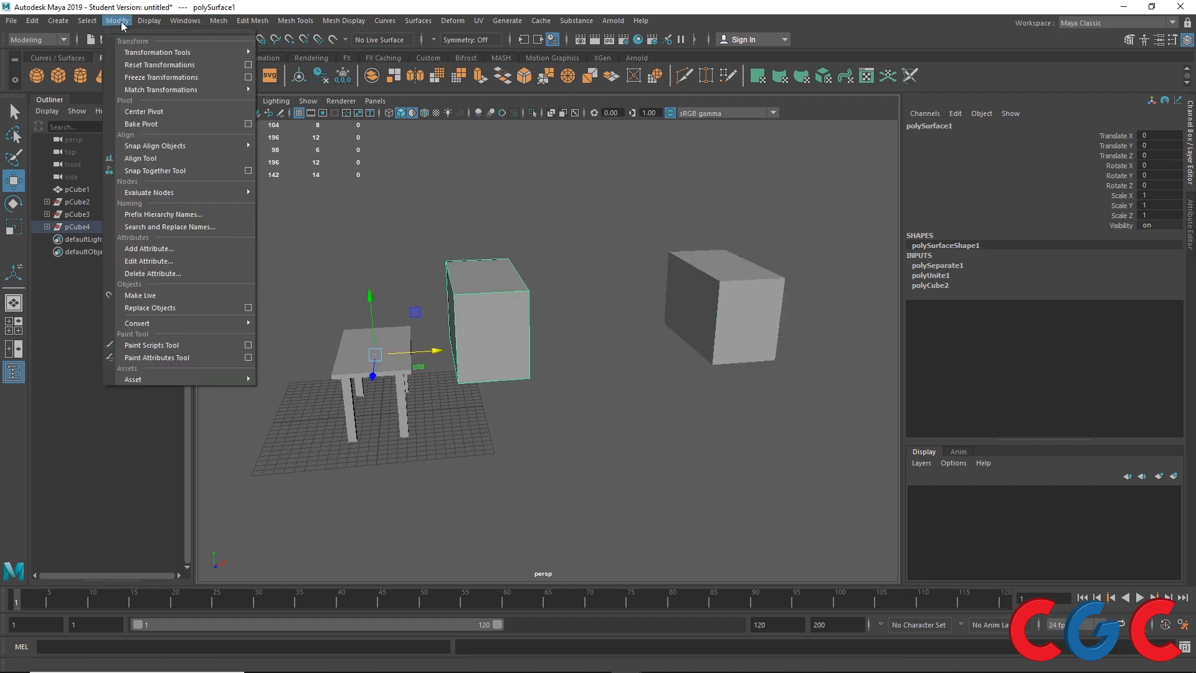
left_click(143, 112)
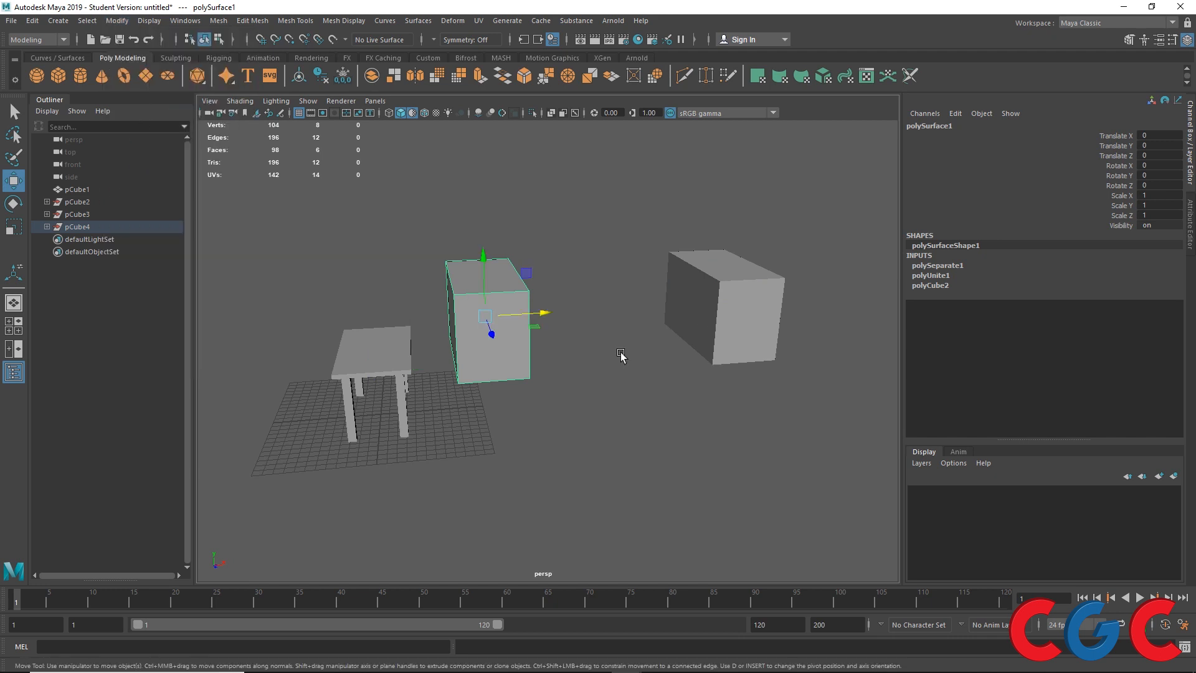
- Select each separated box in turn to examine its pivot, and frame the box nearest the table
left_click_drag(621, 355, 534, 299, "alt")
left_click(651, 271)
left_click(359, 295)
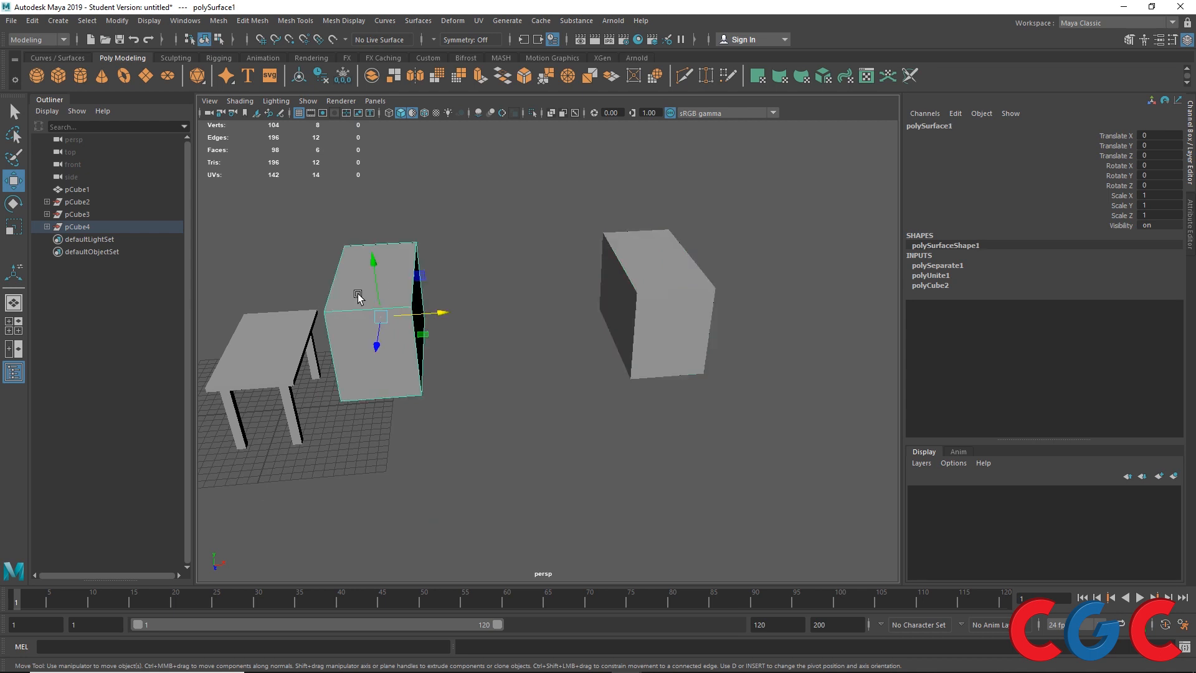
key("f")
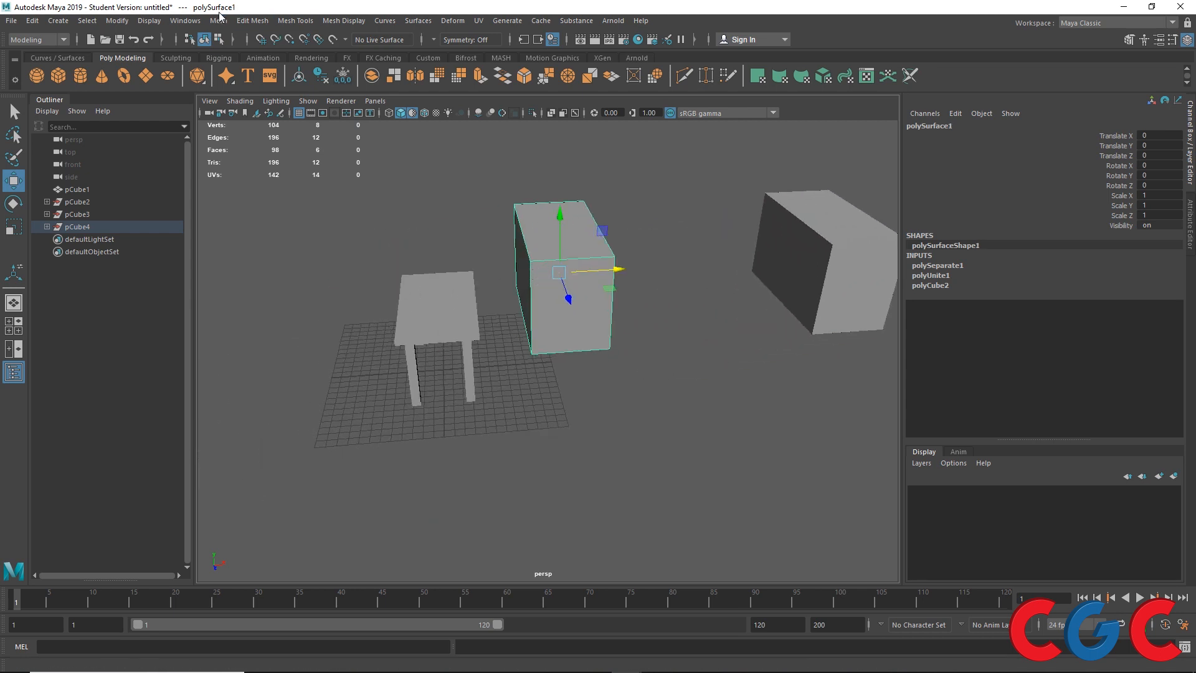
left_click(217, 21)
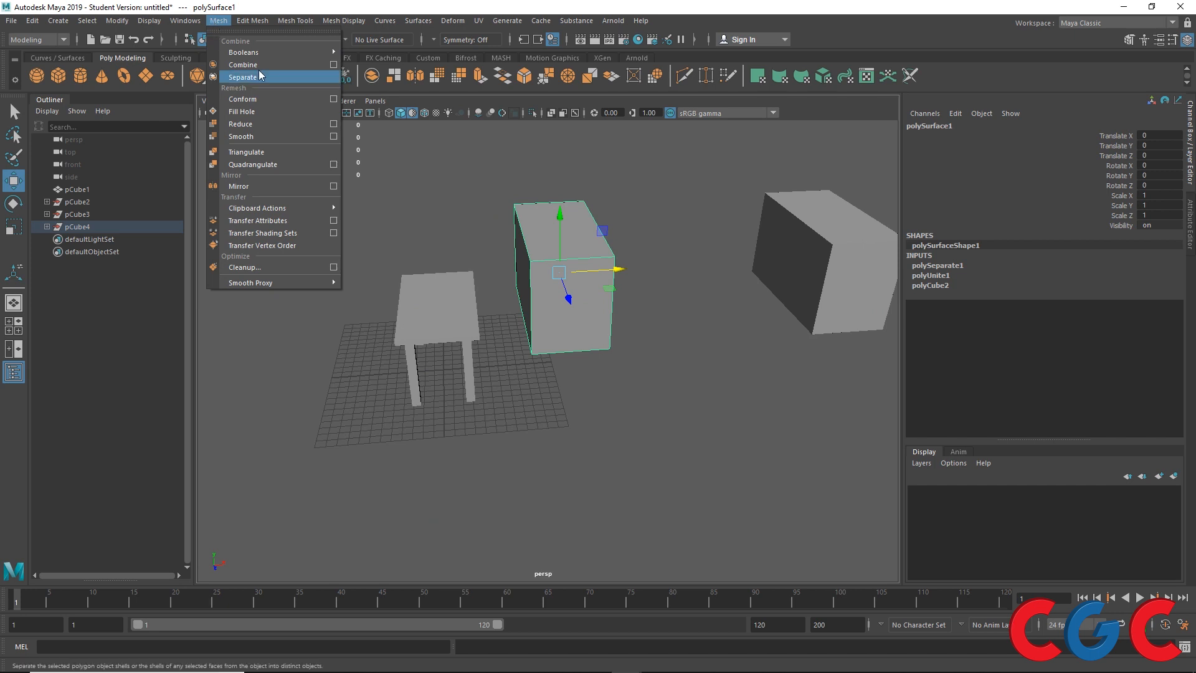
left_click(400, 3)
- Delete both boxes, keeping only the table
left_click_drag(396, 320, 460, 260, "alt")
left_click(459, 261)
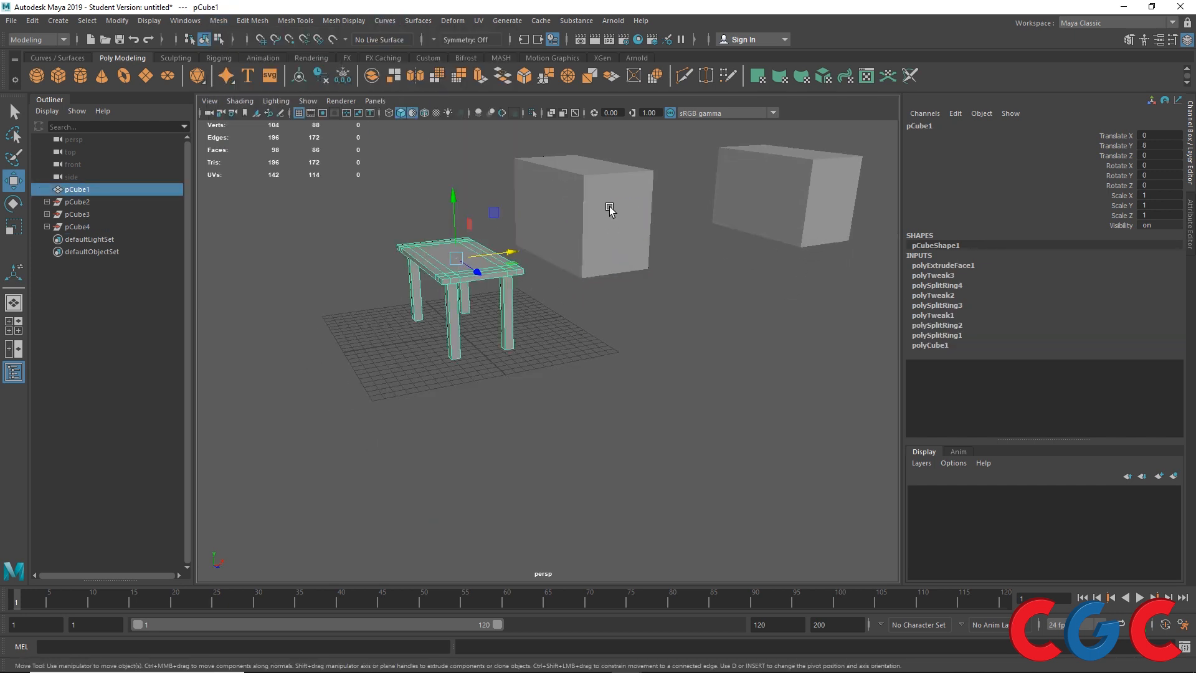
left_click(609, 207)
key("Delete")
left_click(838, 191)
key("Delete")
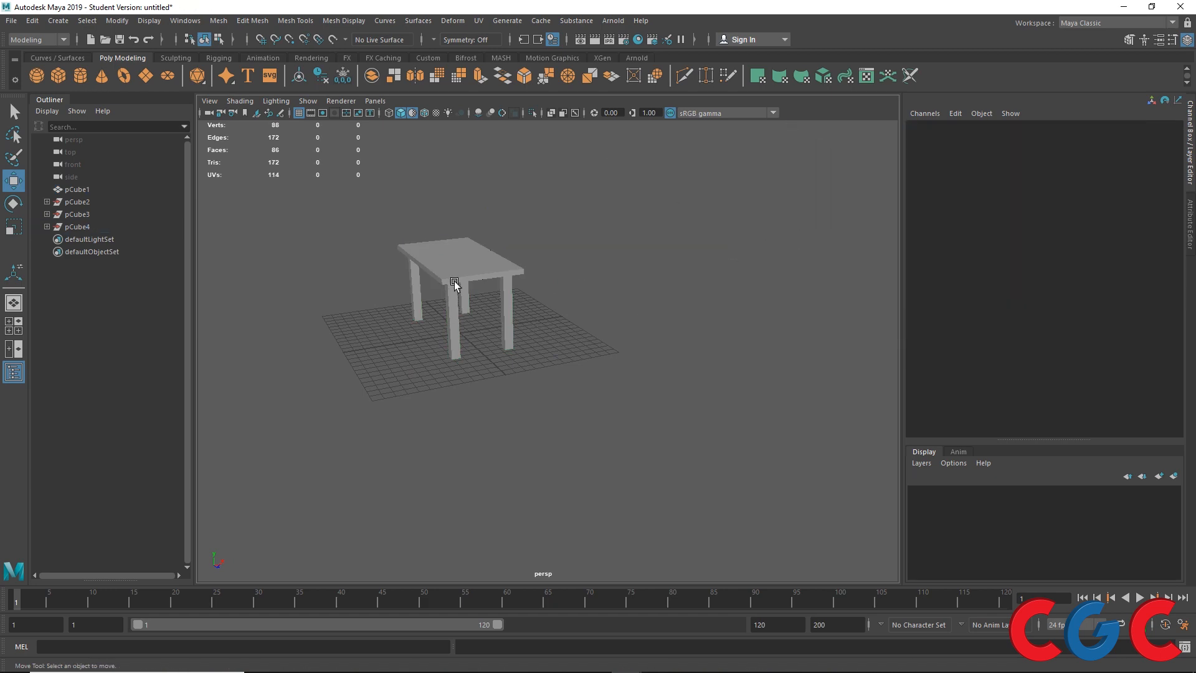
- Select the table and switch it to edge selection in the front view
left_click(456, 286)
scroll(440, 341, "up", 3)
key("space")
key("space")
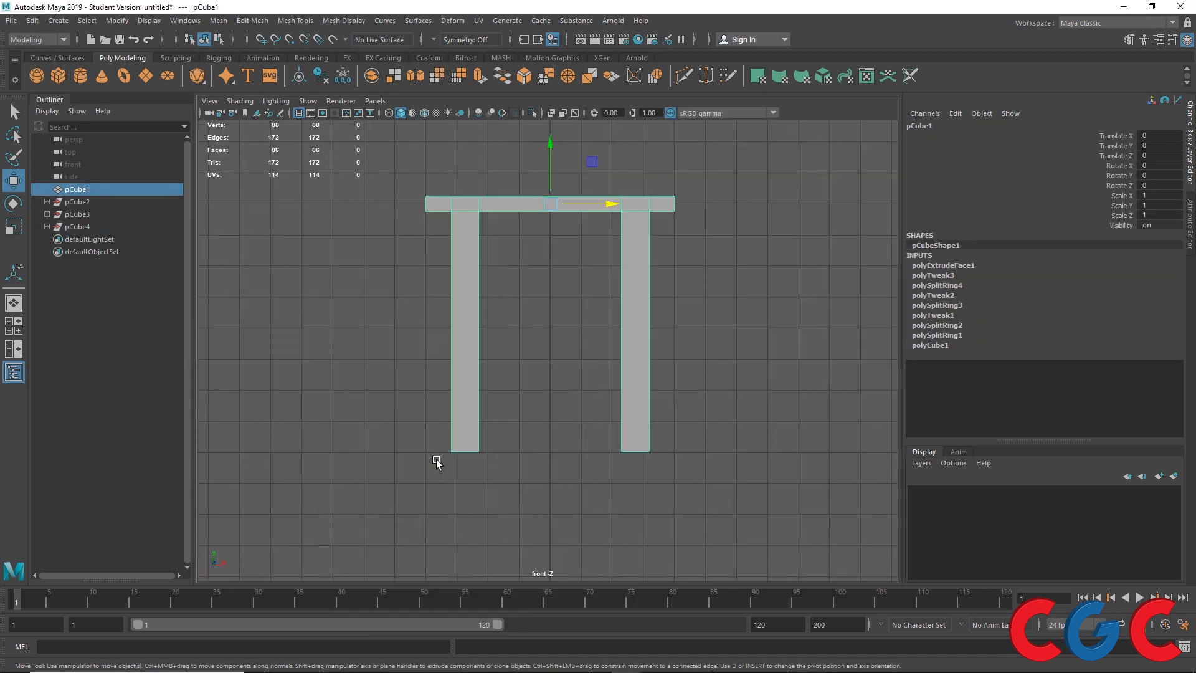
middle_click_drag(436, 465, 443, 379, "alt")
right_click(477, 282)
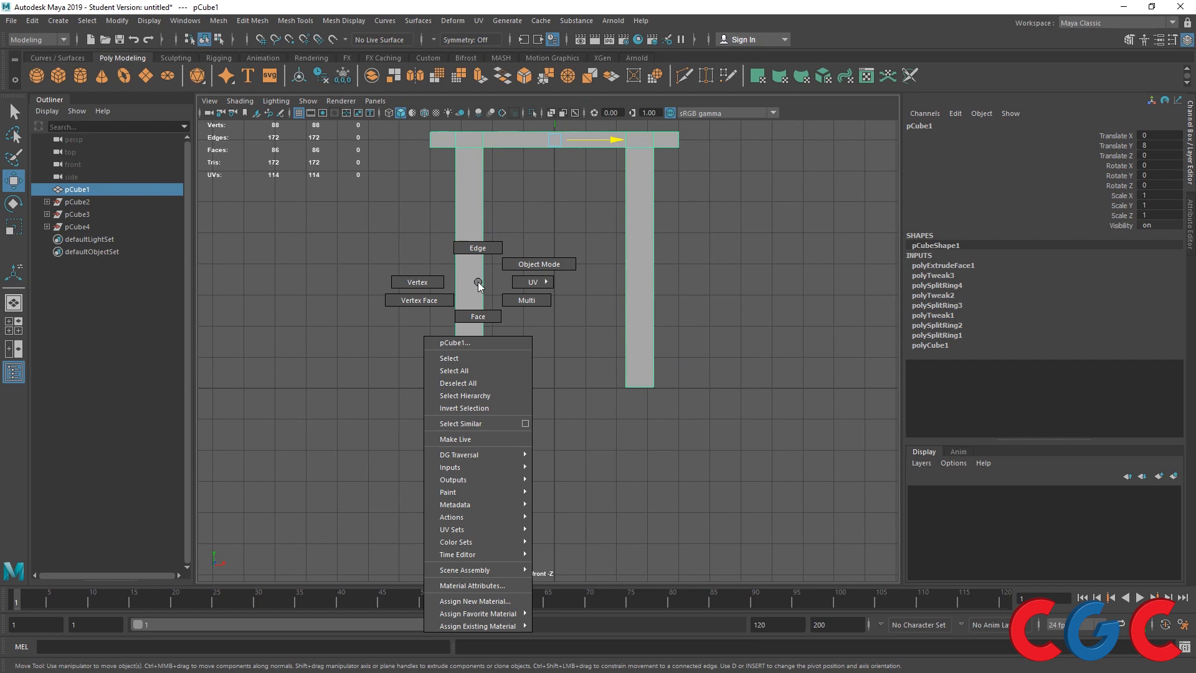
left_click(484, 226)
- In the perspective view, split the edge ring of one table leg from a vertical edge and set its Split Type to Multi
key("space")
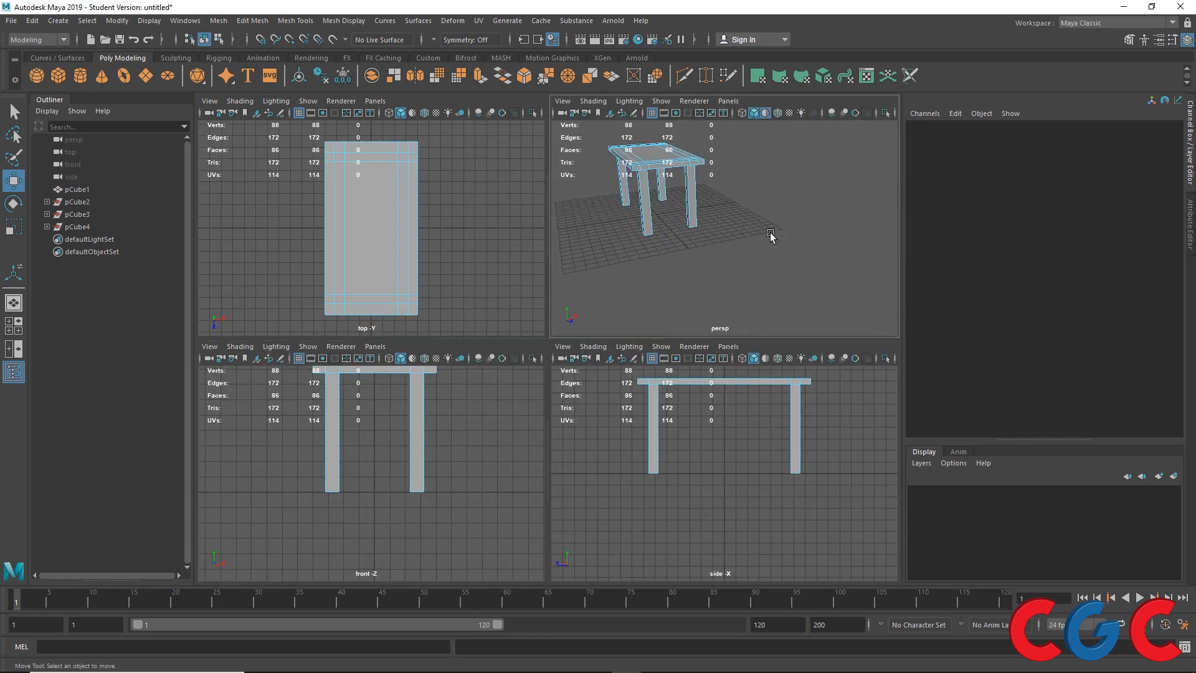
key("space")
left_click_drag(756, 321, 682, 305, "alt")
middle_click_drag(514, 310, 670, 298, "alt")
scroll(623, 290, "up", 5)
left_click_drag(596, 286, 458, 269, "alt")
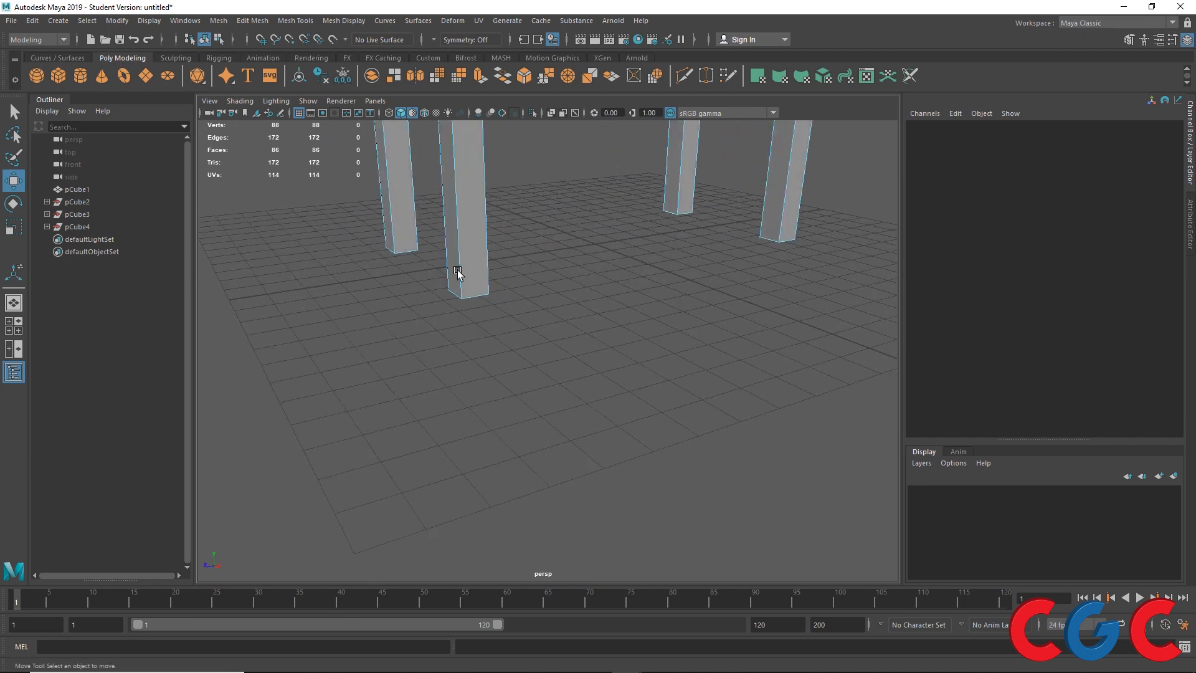
left_click_drag(394, 221, 462, 318, "alt")
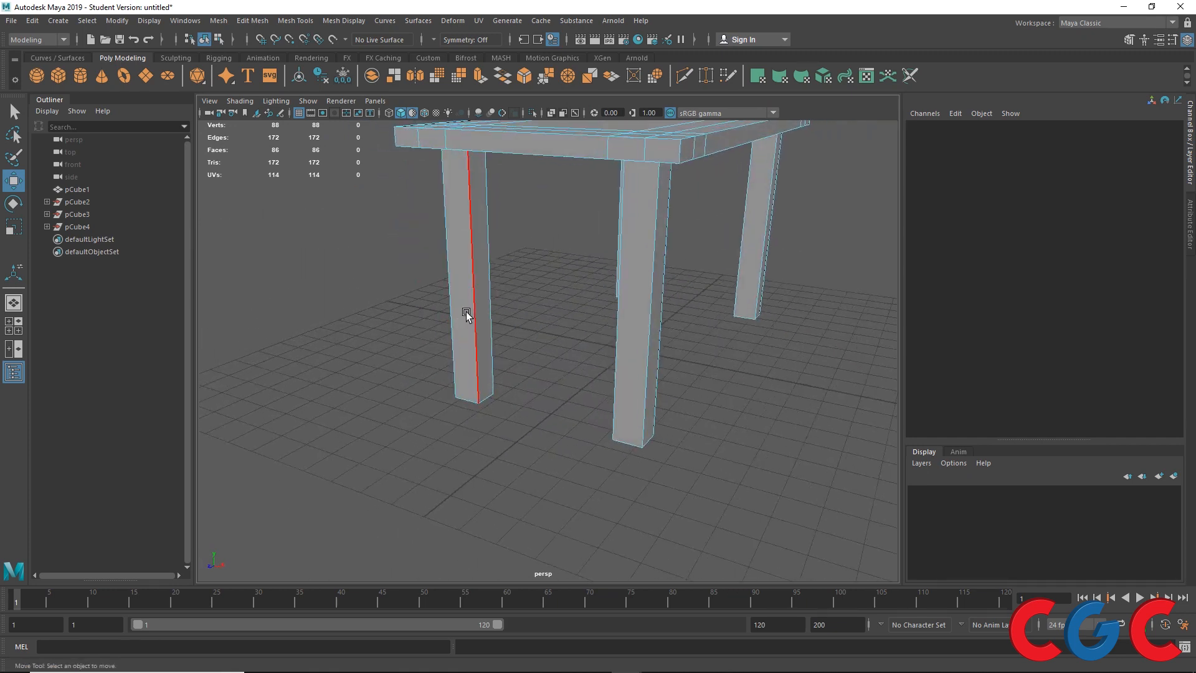
left_click(467, 314)
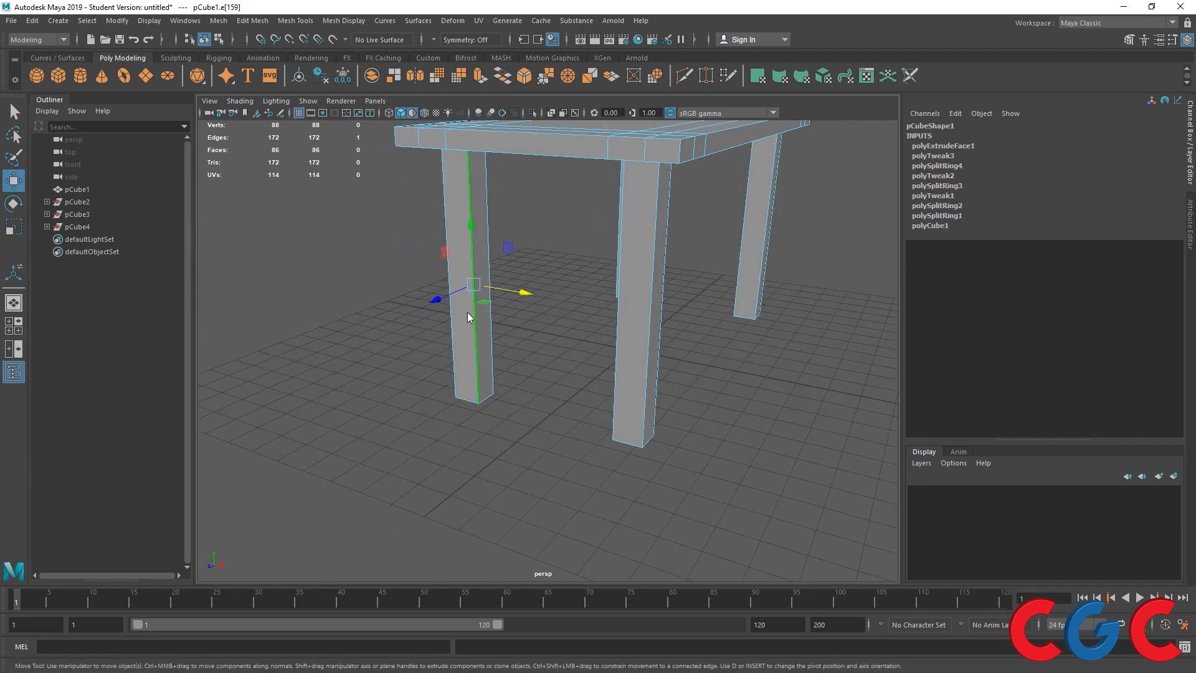
right_click_drag(467, 315, 445, 355, "shift")
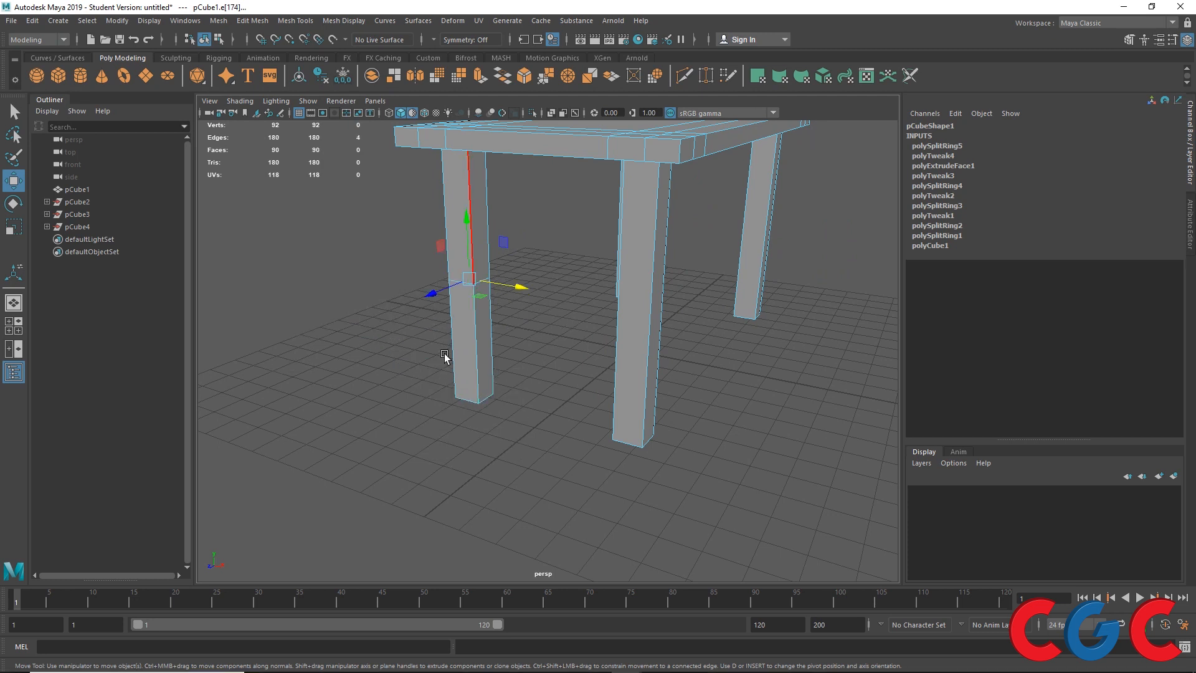
left_click(958, 147)
left_click(1160, 185)
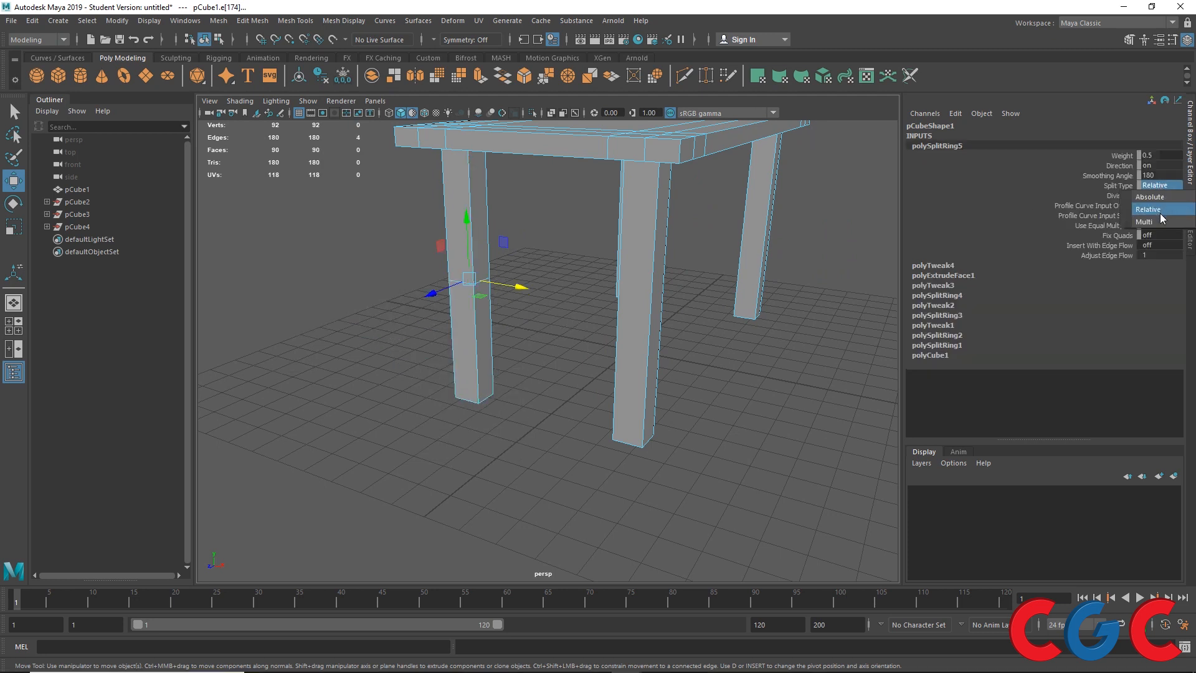
left_click(1151, 220)
- Repeat the edge ring split on the closest table leg and set its Split Type to Multi
left_click(648, 334)
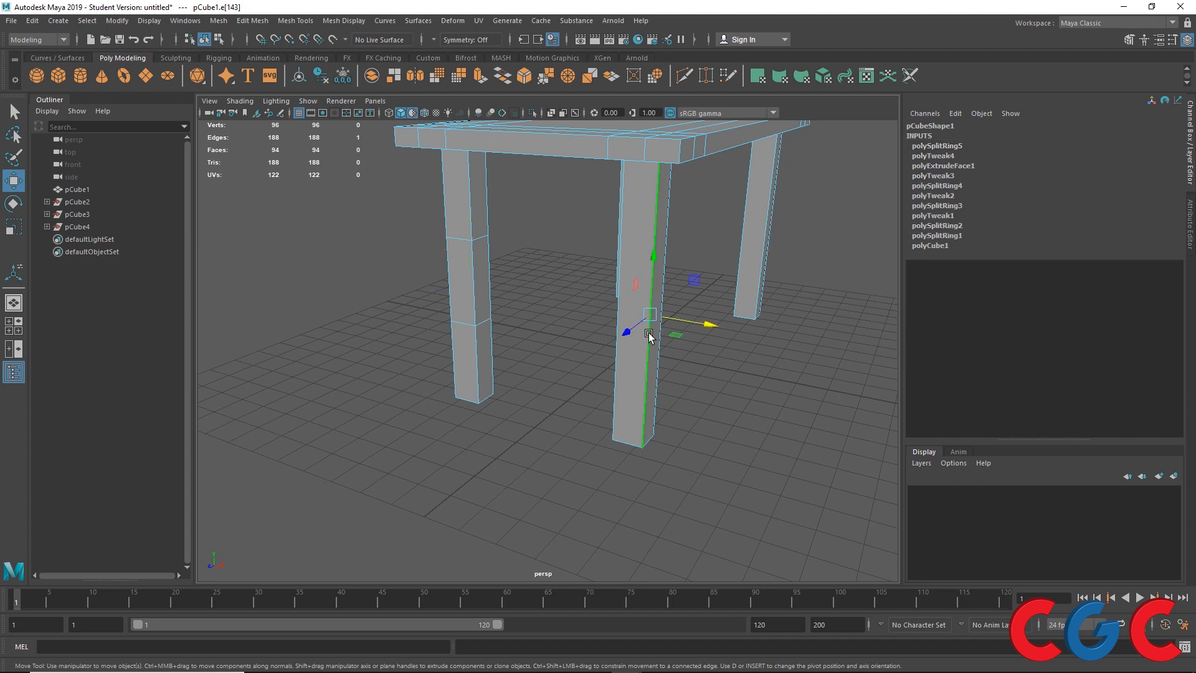
key("g")
left_click(954, 147)
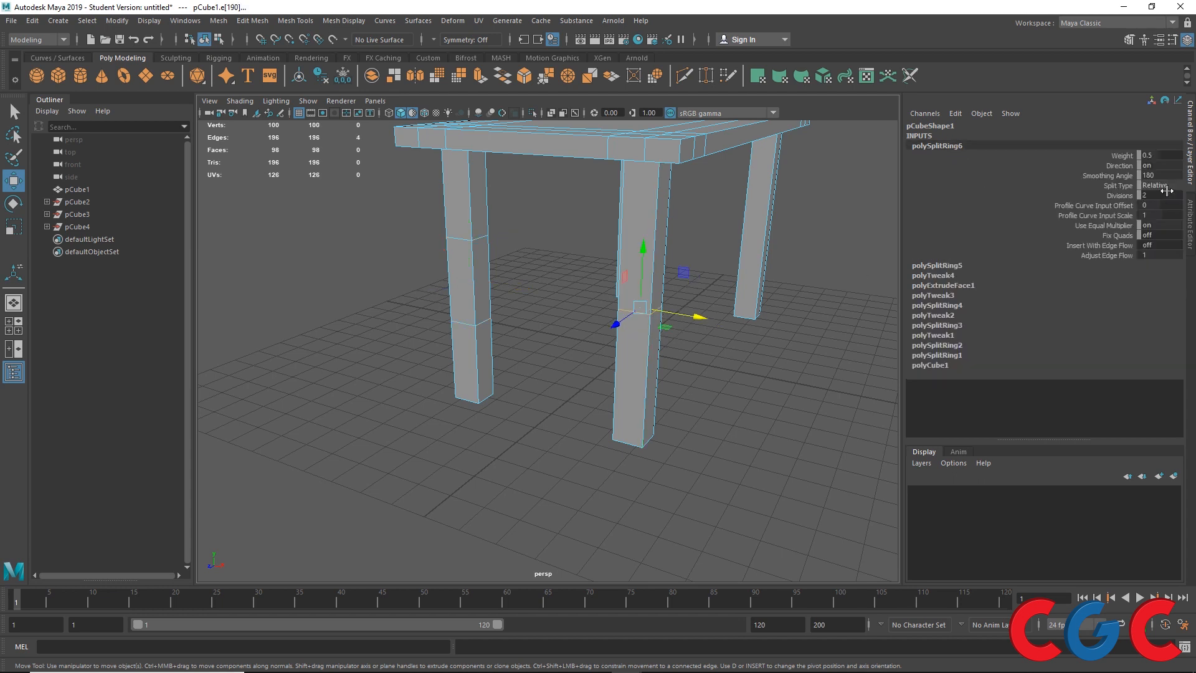
left_click(1169, 186)
left_click(1157, 223)
- Repeat the edge ring split on a third table leg behind the closest one, with Split Type set to Multi
left_click(768, 233)
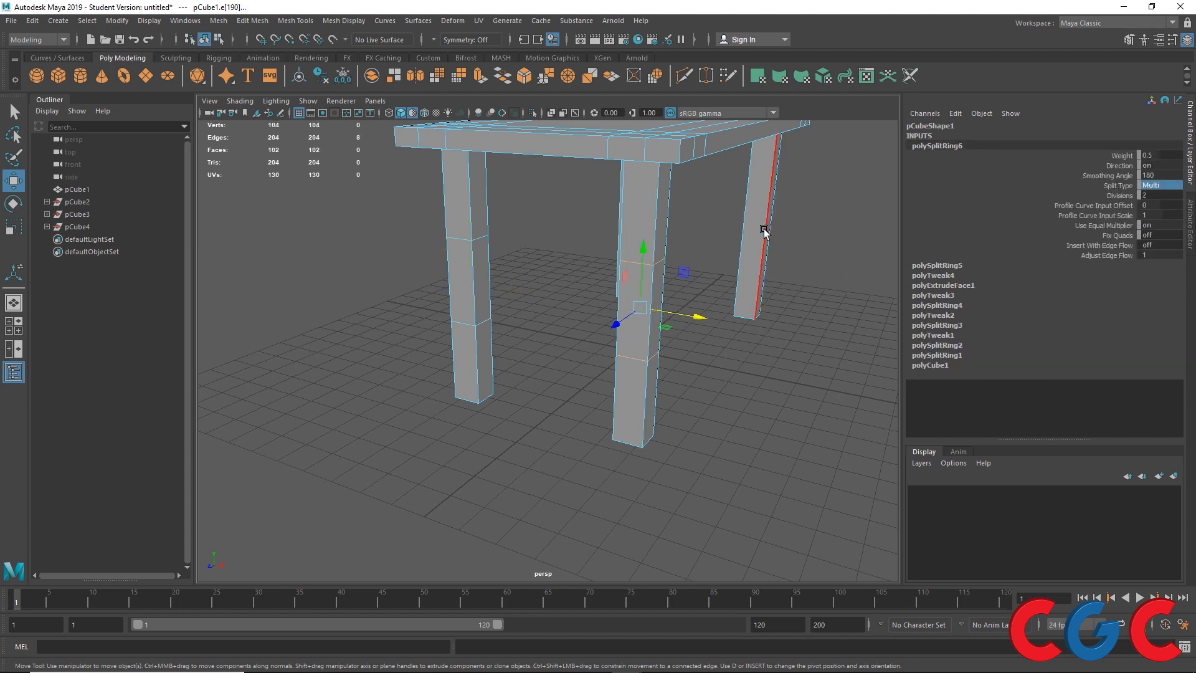
key("g")
left_click(940, 145)
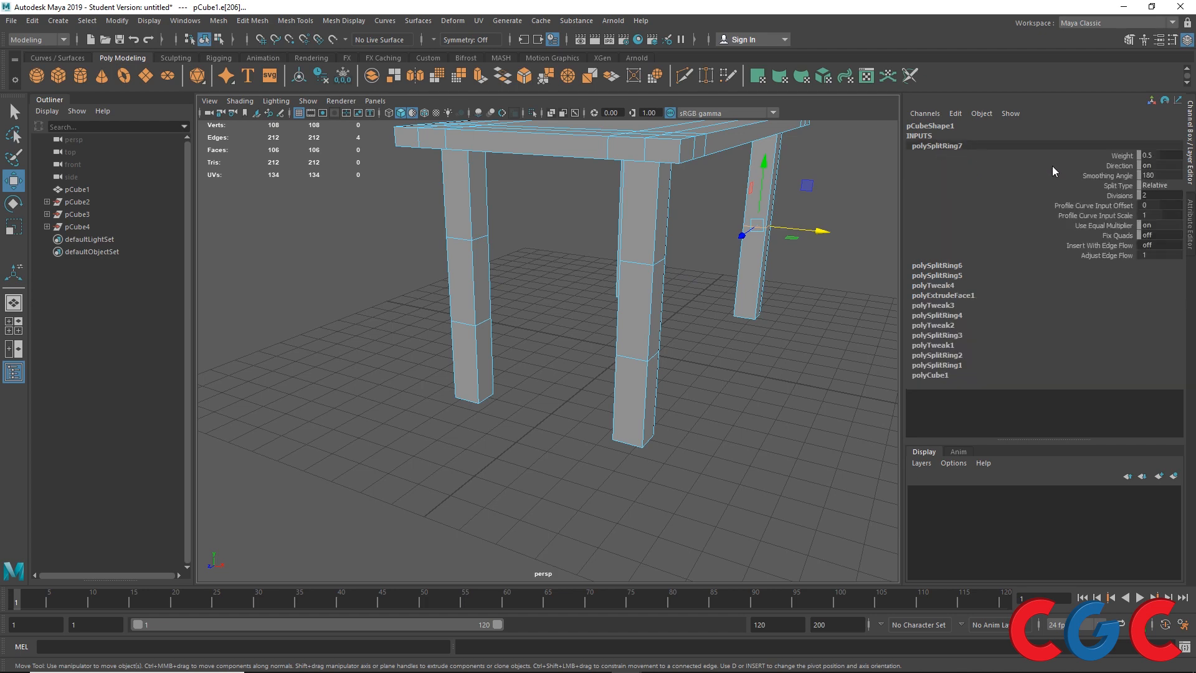
left_click(1154, 185)
left_click(1148, 219)
- Try to split the edge ring of the remaining back table leg from one of its vertical edges
left_click(625, 257)
left_click_drag(586, 263, 601, 257, "alt")
left_click(606, 217)
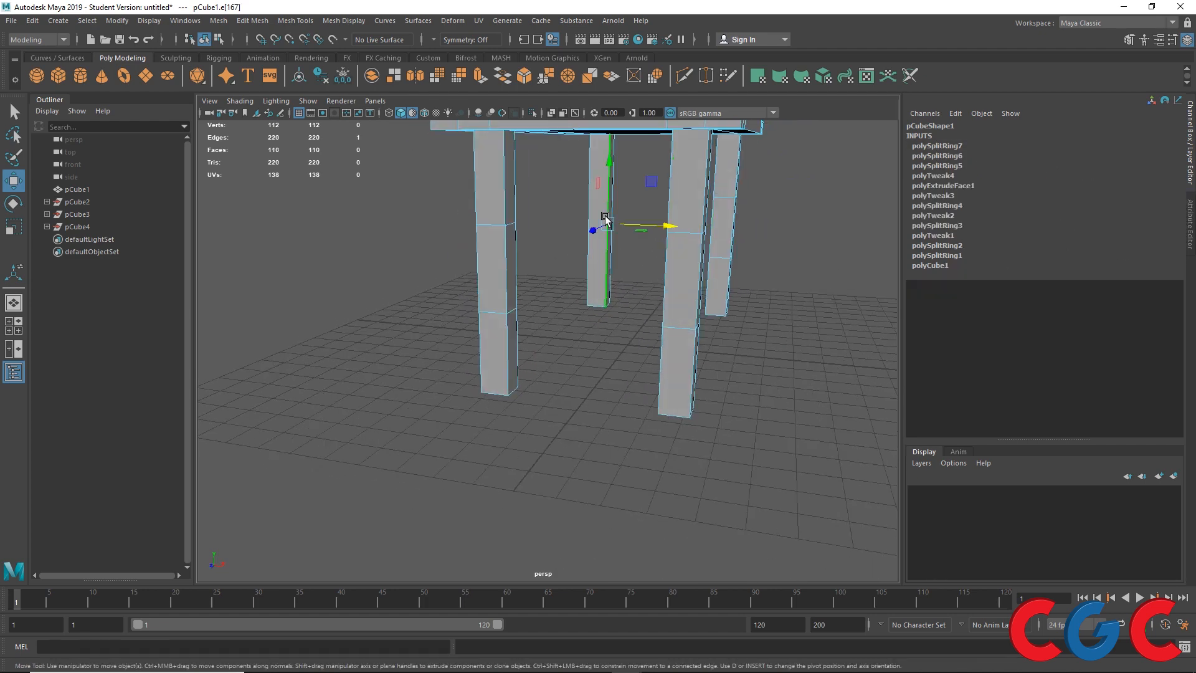
key("g")
- Undo the edge ring splits on all the table legs
key("ctrl+z")
key("ctrl+z")
key("ctrl+z")
key("ctrl+z")
key("ctrl+z")
key("ctrl+z")
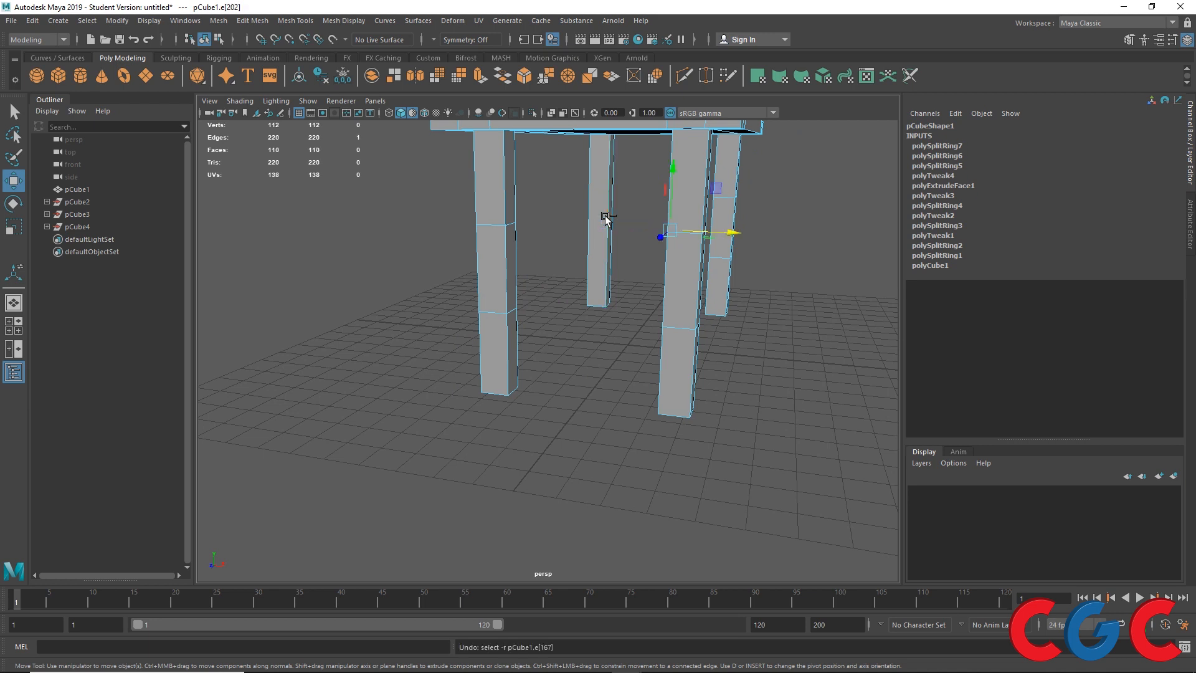
key("ctrl+z")
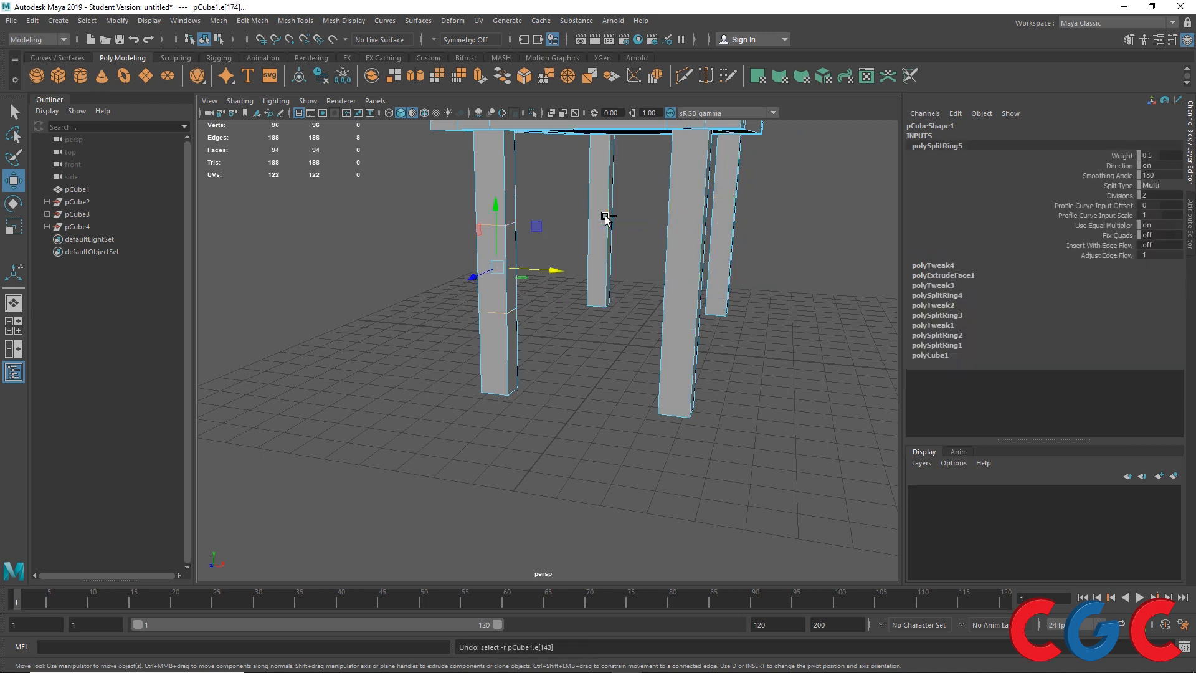
key("ctrl+z")
key("ctrl+z")
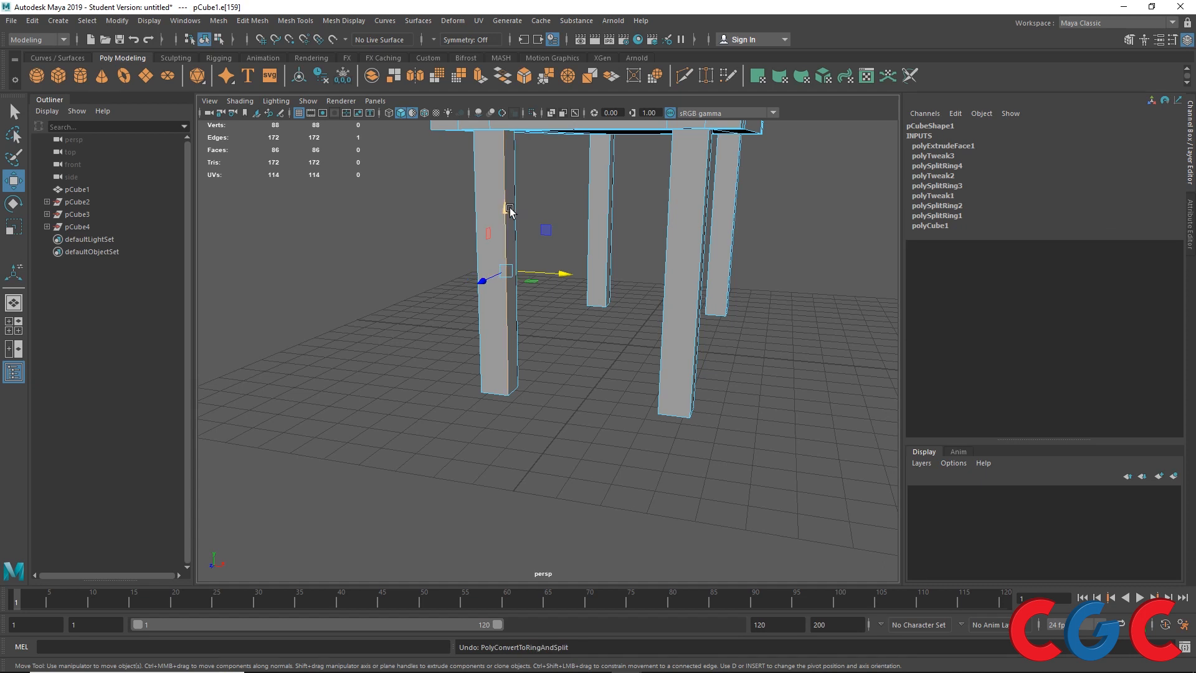
- Select a vertical edge on each of the four table legs and try to split all their edge rings at once
double_click(702, 229)
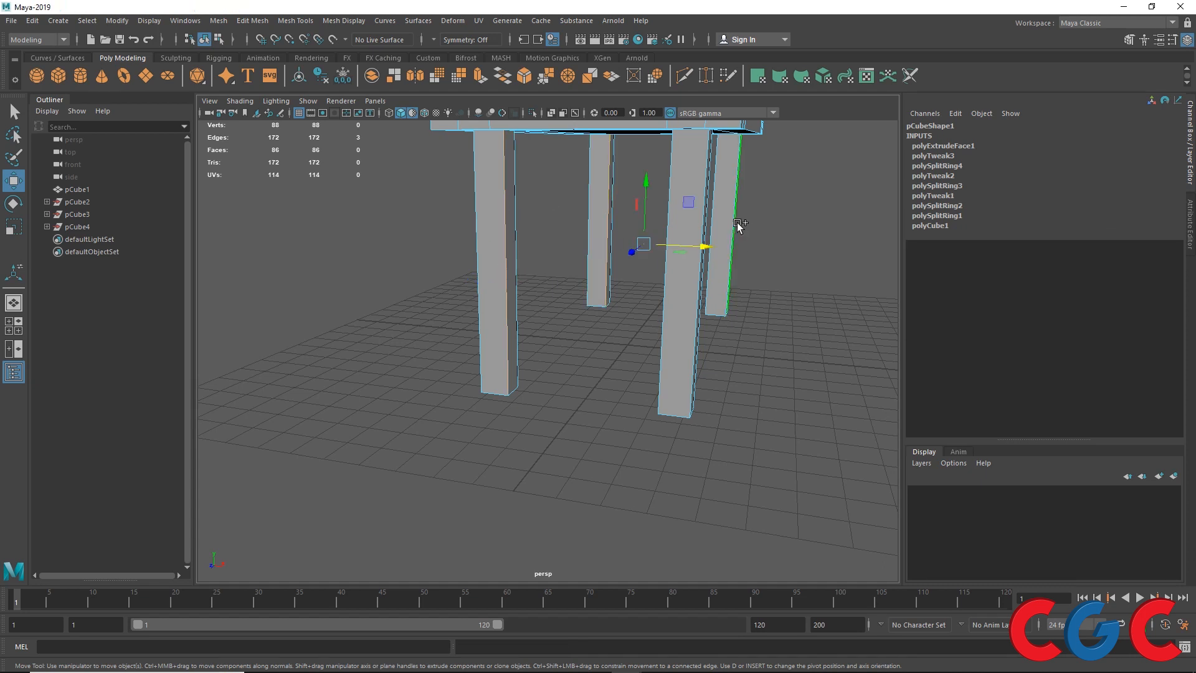
left_click(700, 230, "shift")
right_click(678, 209, "shift")
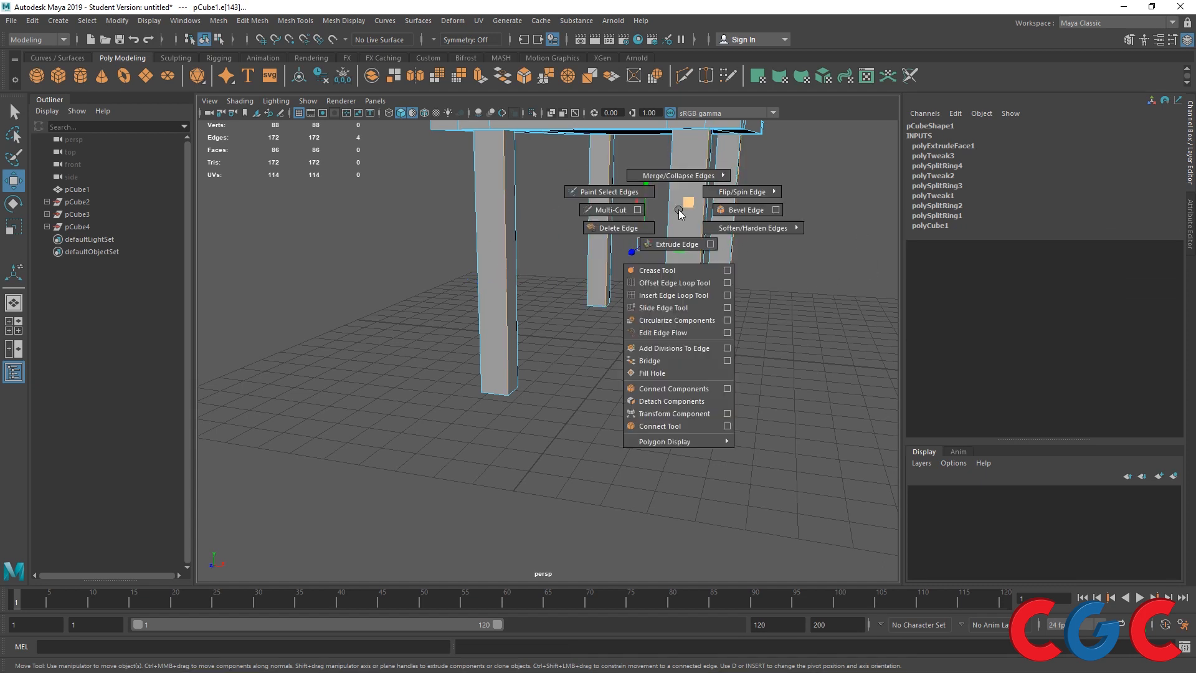
right_click(683, 208, "shift")
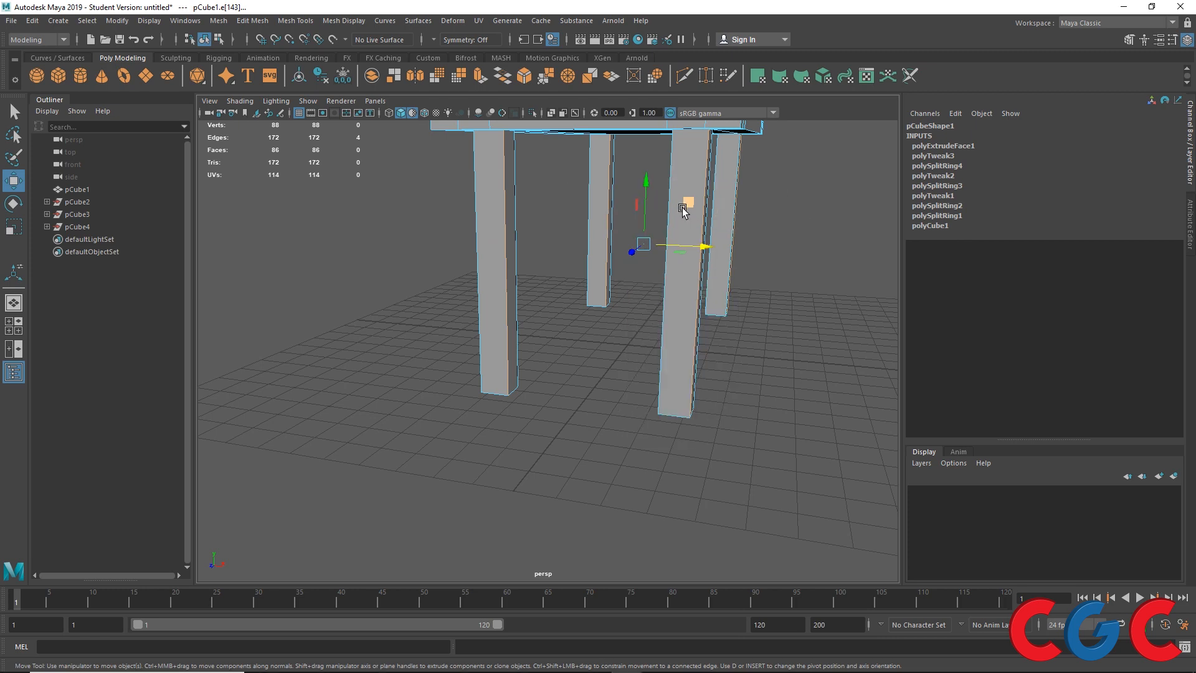
right_click_drag(682, 208, 669, 251, "shift")
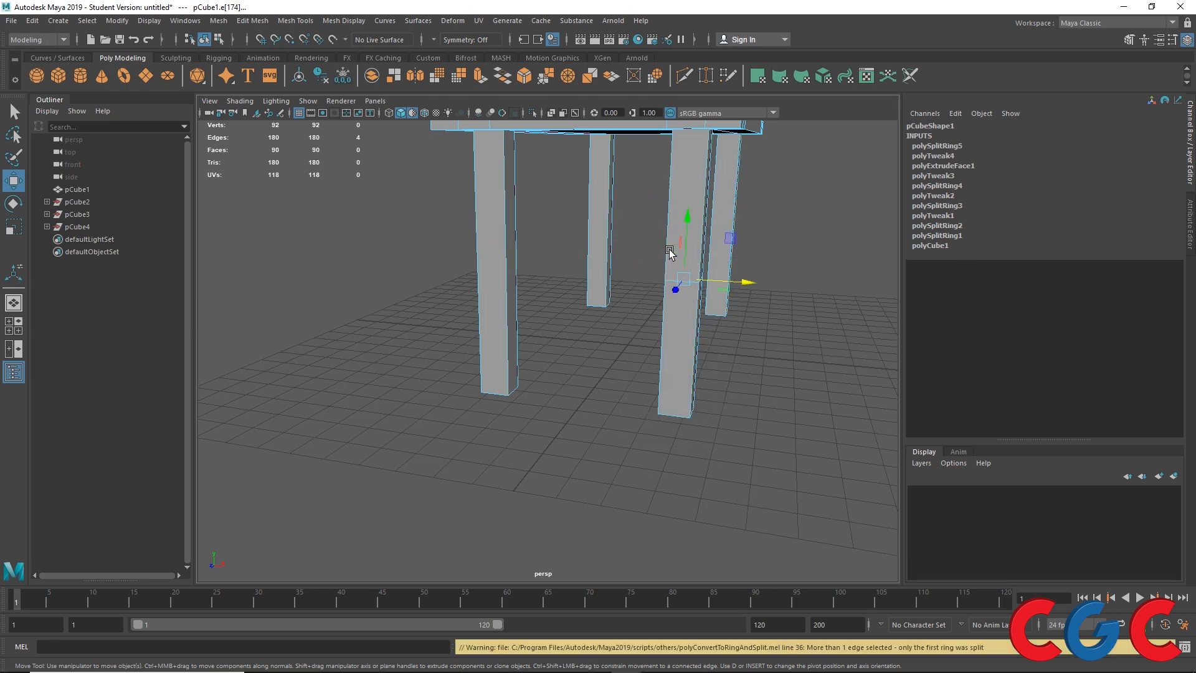
- Repeat the edge ring split on each of the three unsplit table legs, starting from a vertical edge
left_click_drag(802, 381, 633, 382, "alt")
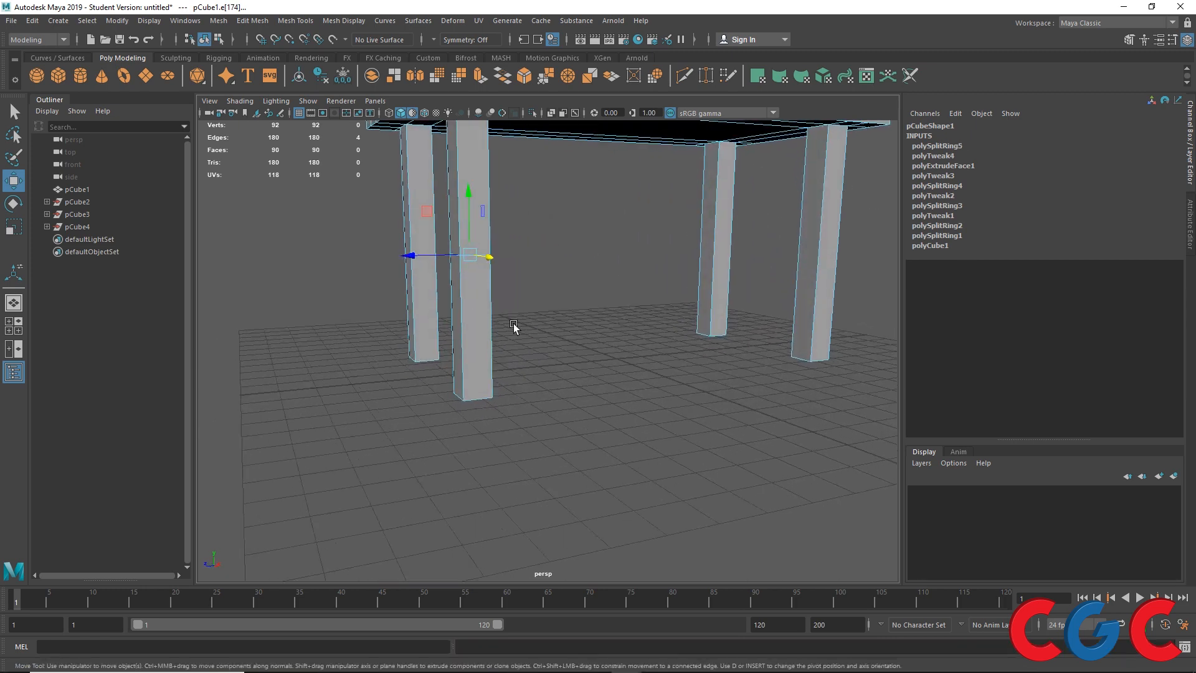
left_click_drag(526, 328, 546, 331, "alt")
left_click(497, 302)
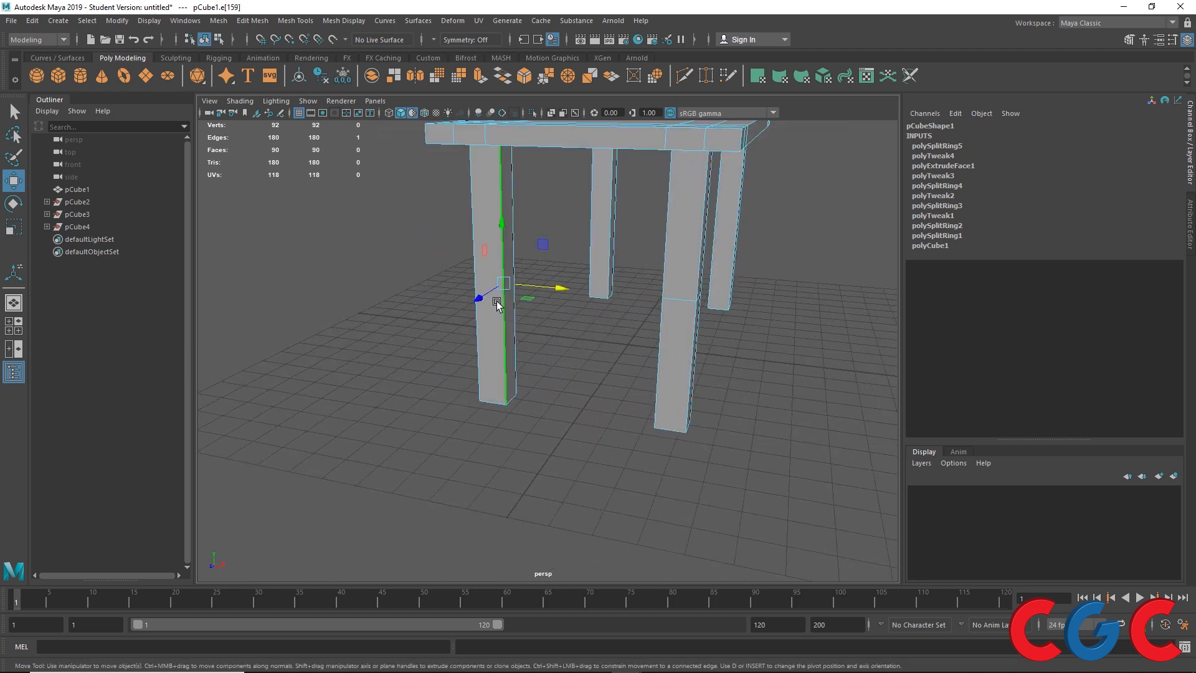
key("g")
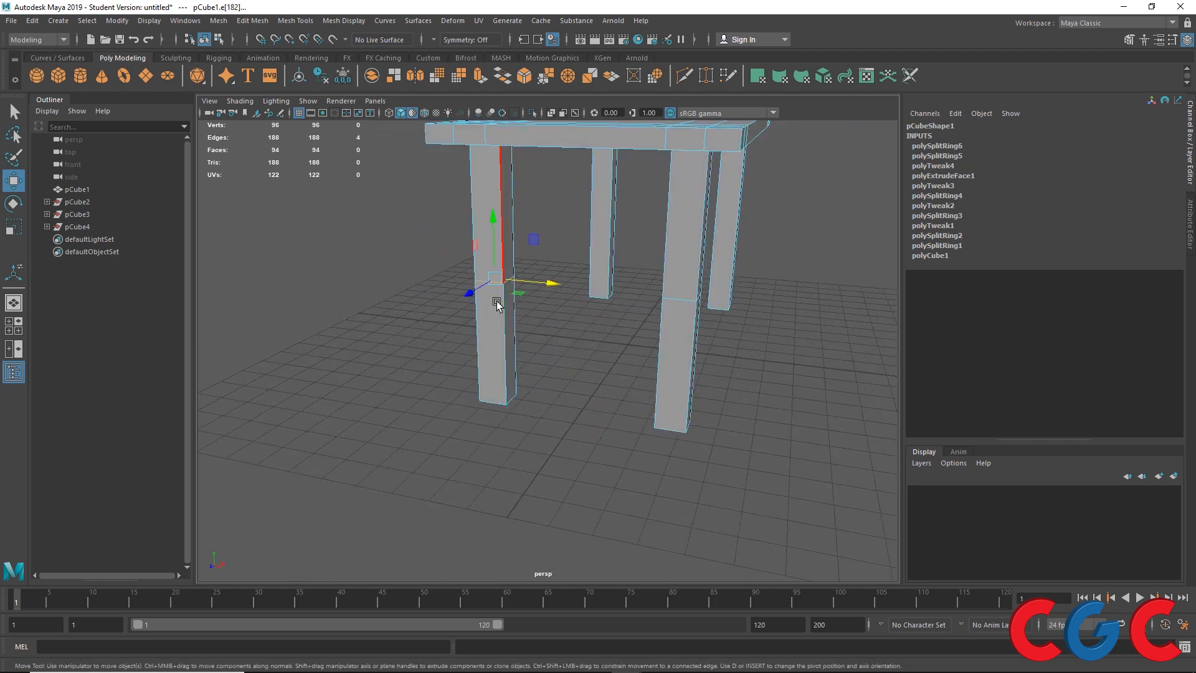
left_click(608, 237)
key("g")
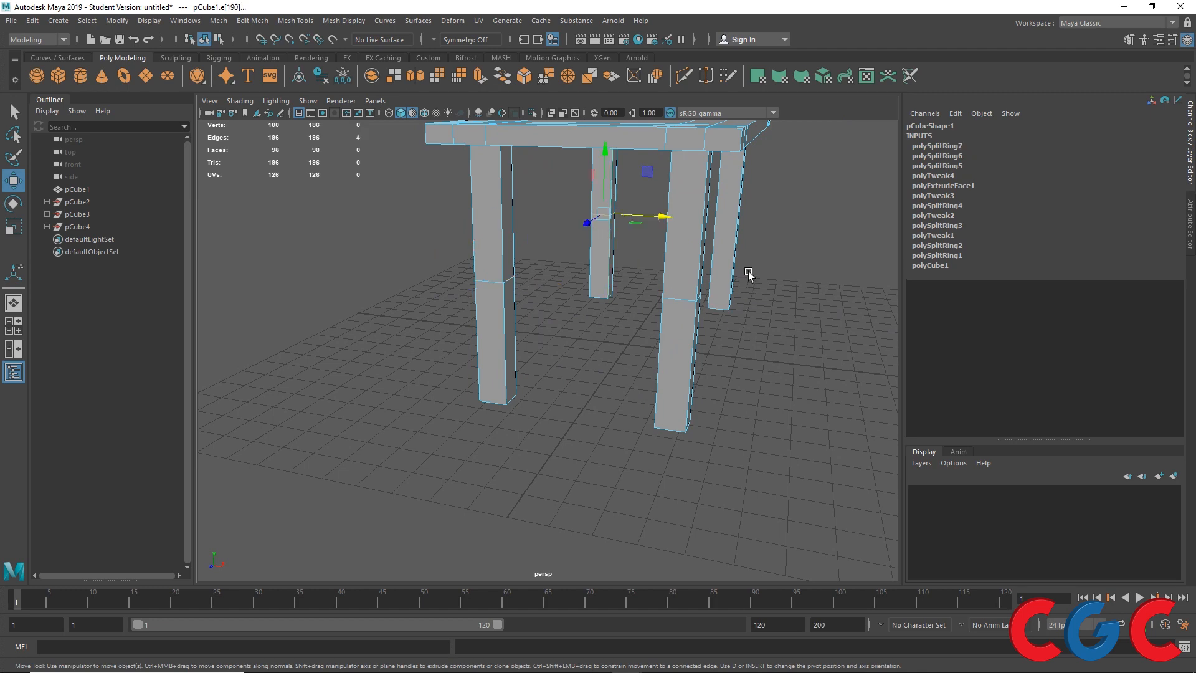
left_click(737, 231)
key("g")
left_click_drag(787, 363, 479, 248, "alt")
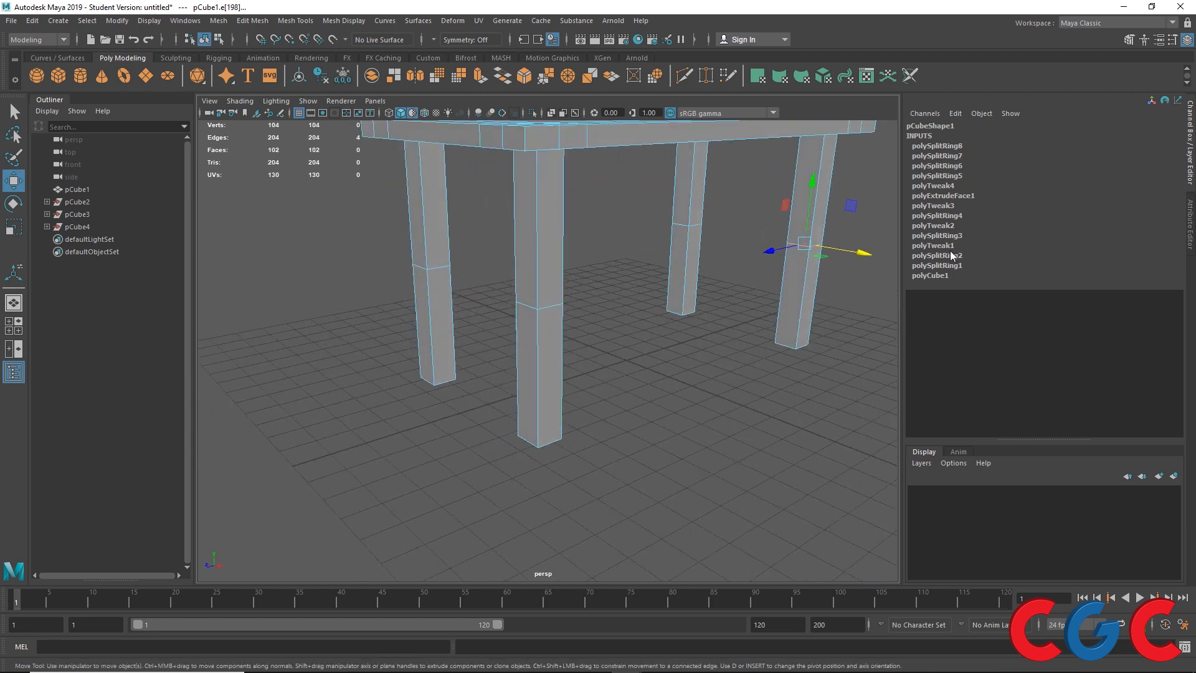
- Set the Split Type of the four leg splits, polySplitRing8 through polySplitRing5, to Multi
left_click(963, 146)
left_click(1157, 185)
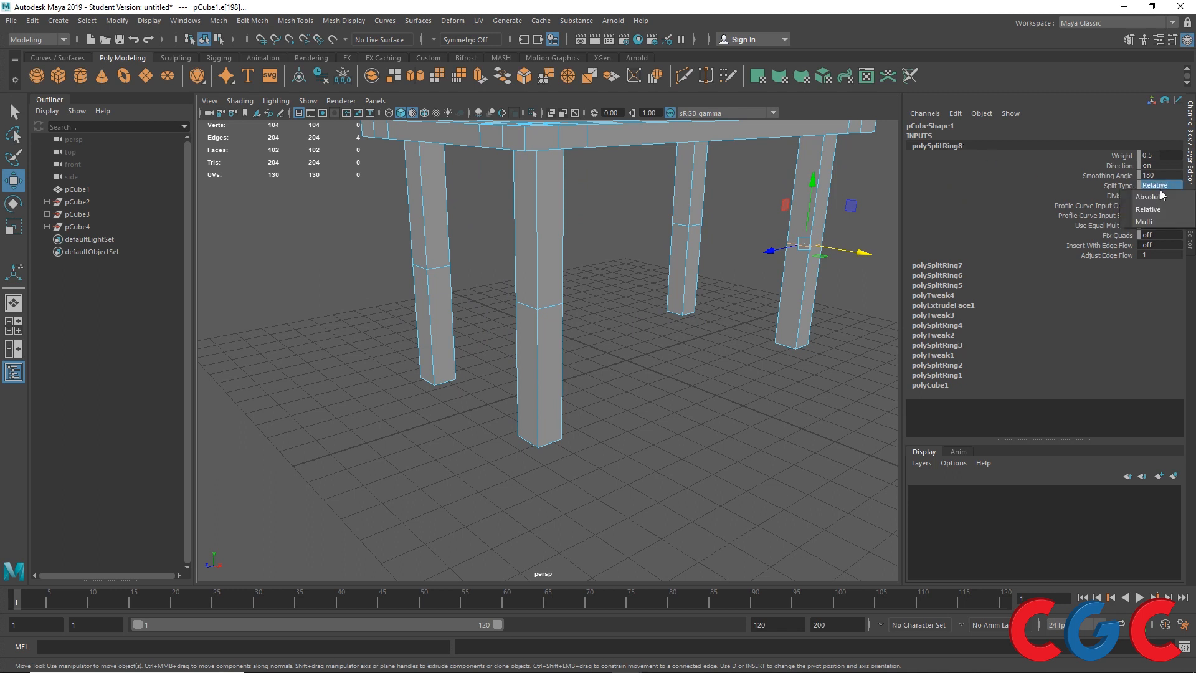
left_click(1156, 221)
left_click(964, 265)
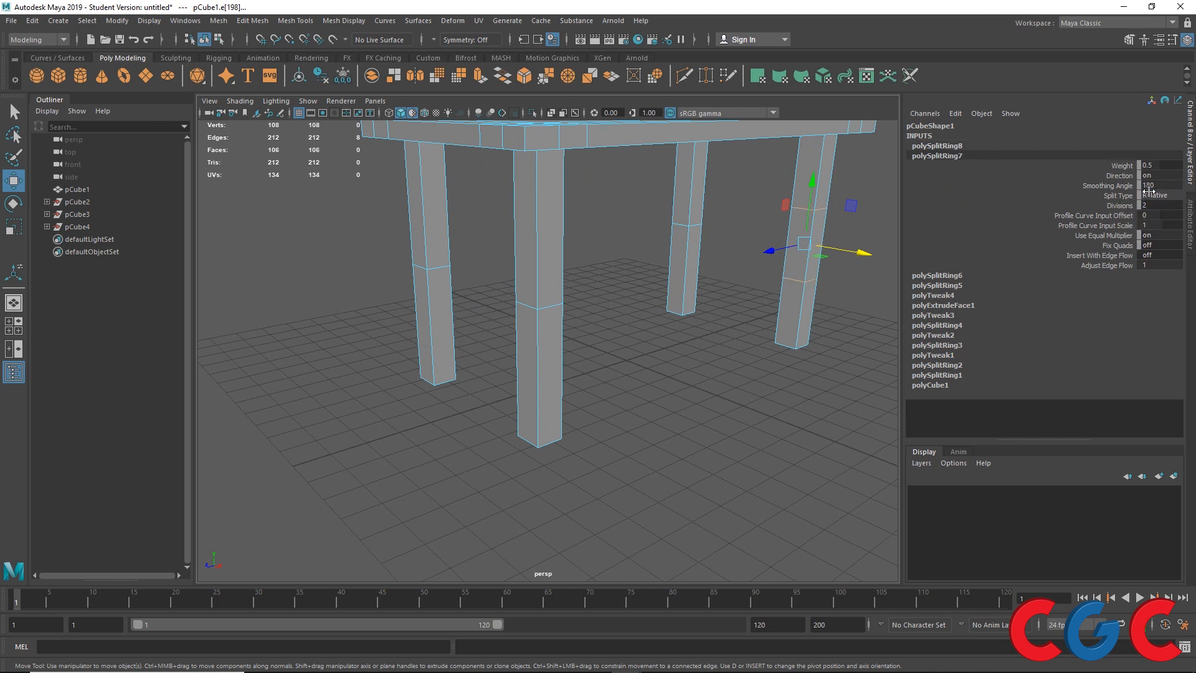
left_click(1153, 195)
left_click(1156, 232)
left_click(956, 275)
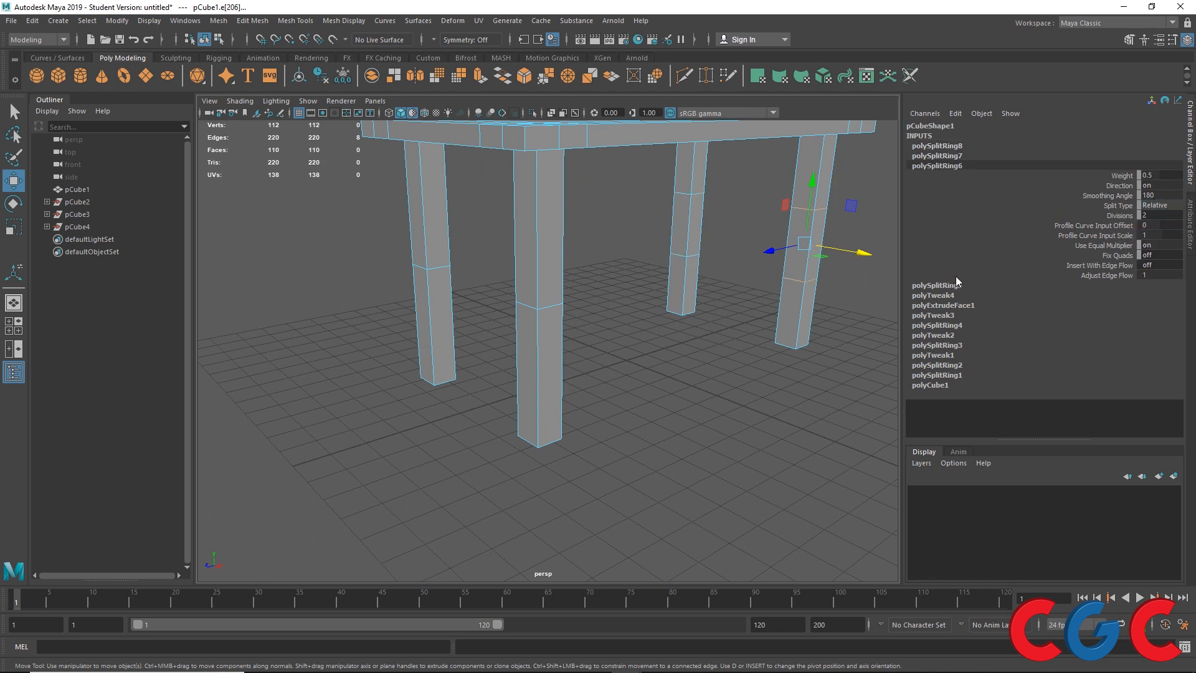
left_click(1158, 204)
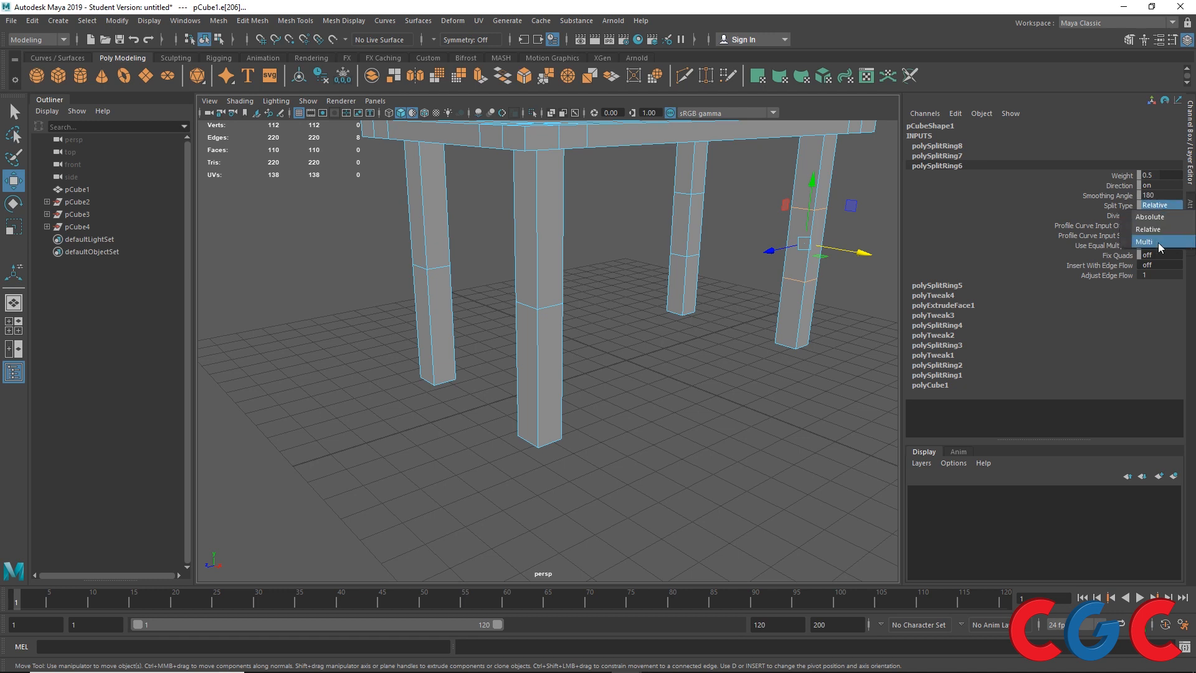
left_click(1158, 242)
left_click(950, 285)
left_click(1145, 215)
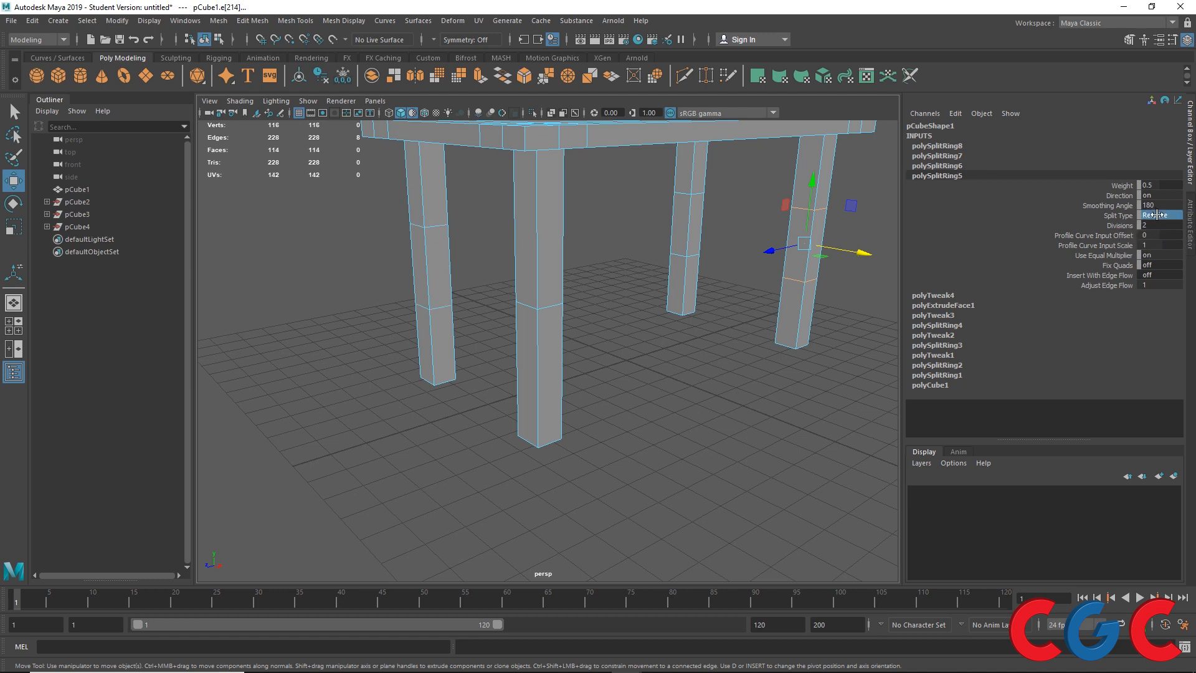
left_click(1152, 253)
- In the front view, move both leg edge loops' vertices down toward the feet, then lower the upper loop's vertices to about 1.7 cm high
left_click(715, 368)
key("space")
key("space")
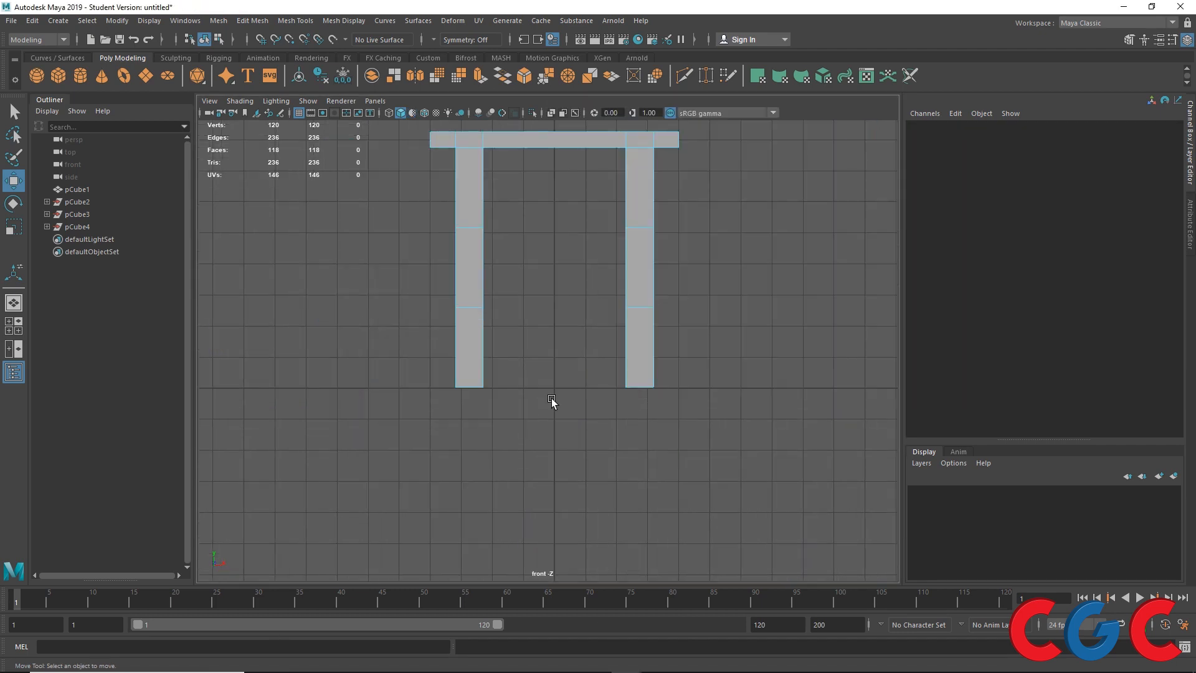
scroll(555, 349, "up", 1)
right_click_drag(674, 181, 629, 181)
left_click_drag(395, 169, 798, 335)
left_click_drag(571, 197, 569, 265)
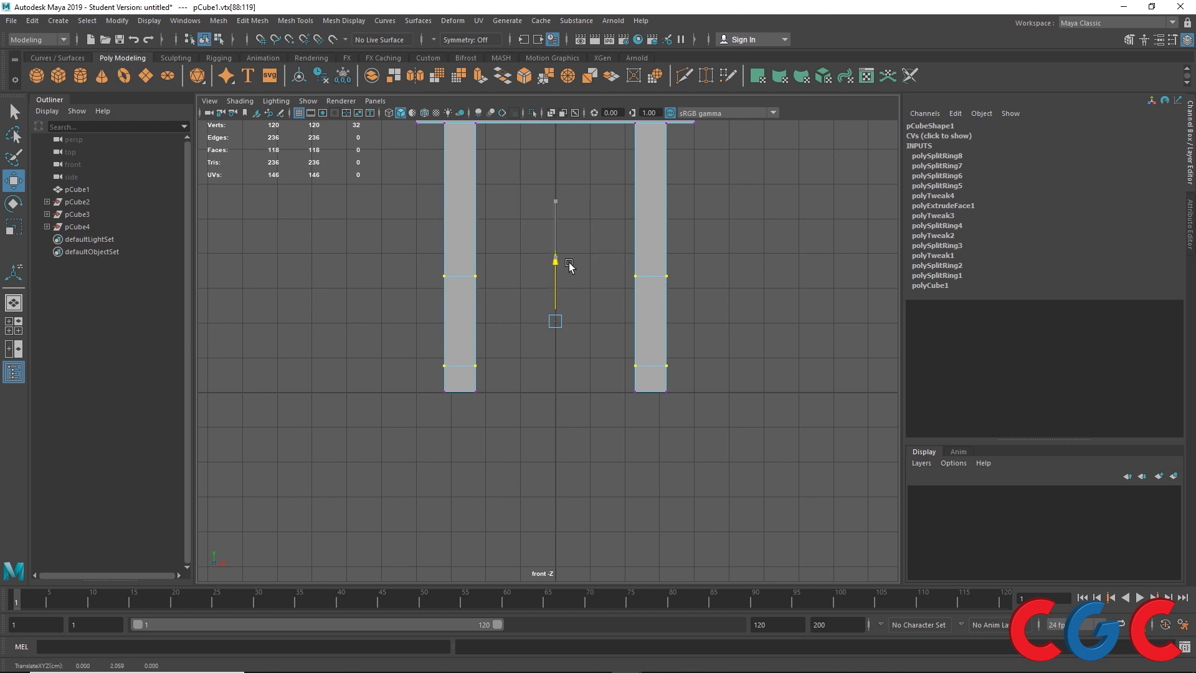
left_click_drag(394, 222, 753, 308)
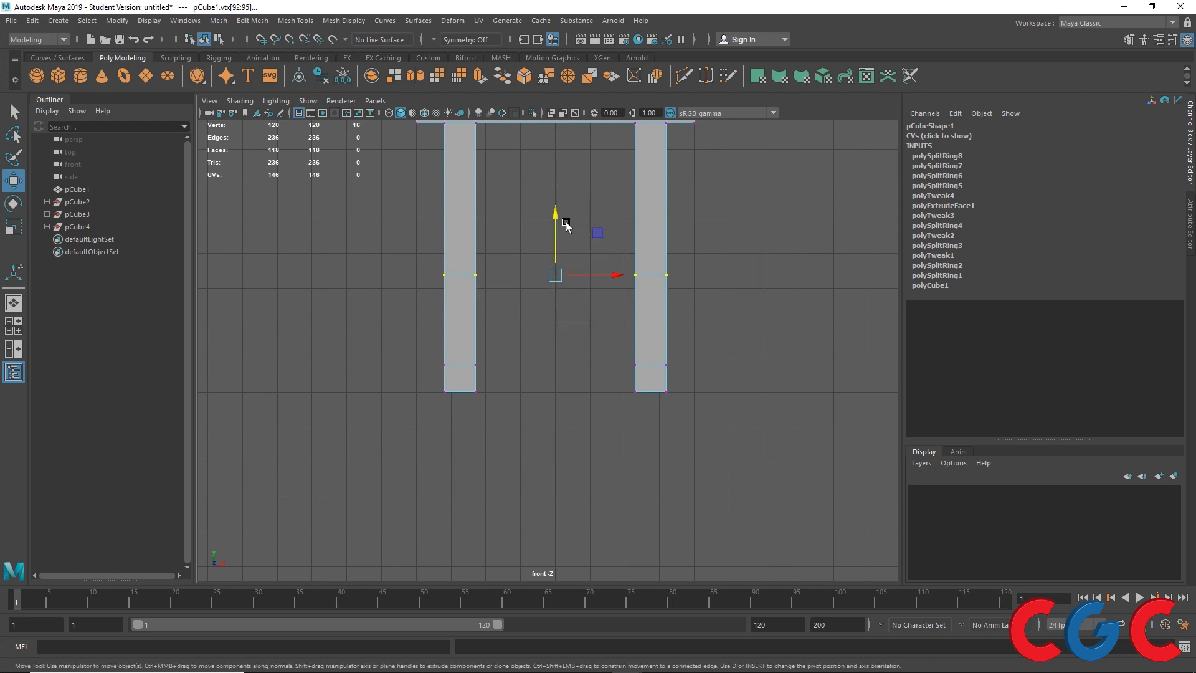
left_click_drag(566, 225, 573, 276)
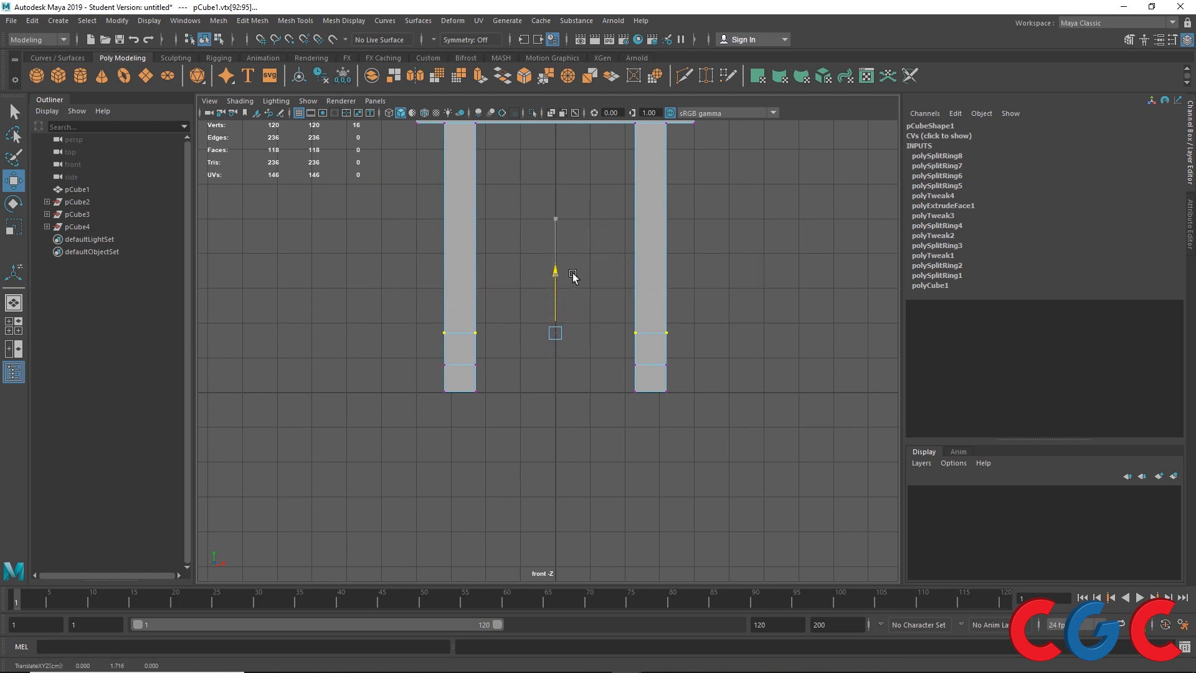
- In the perspective view, select the facing faces between the two edge loops on two neighbouring table legs
key("space")
key("space")
left_click_drag(708, 365, 384, 314, "alt")
scroll(374, 312, "up", 4)
middle_click_drag(339, 334, 489, 320, "alt")
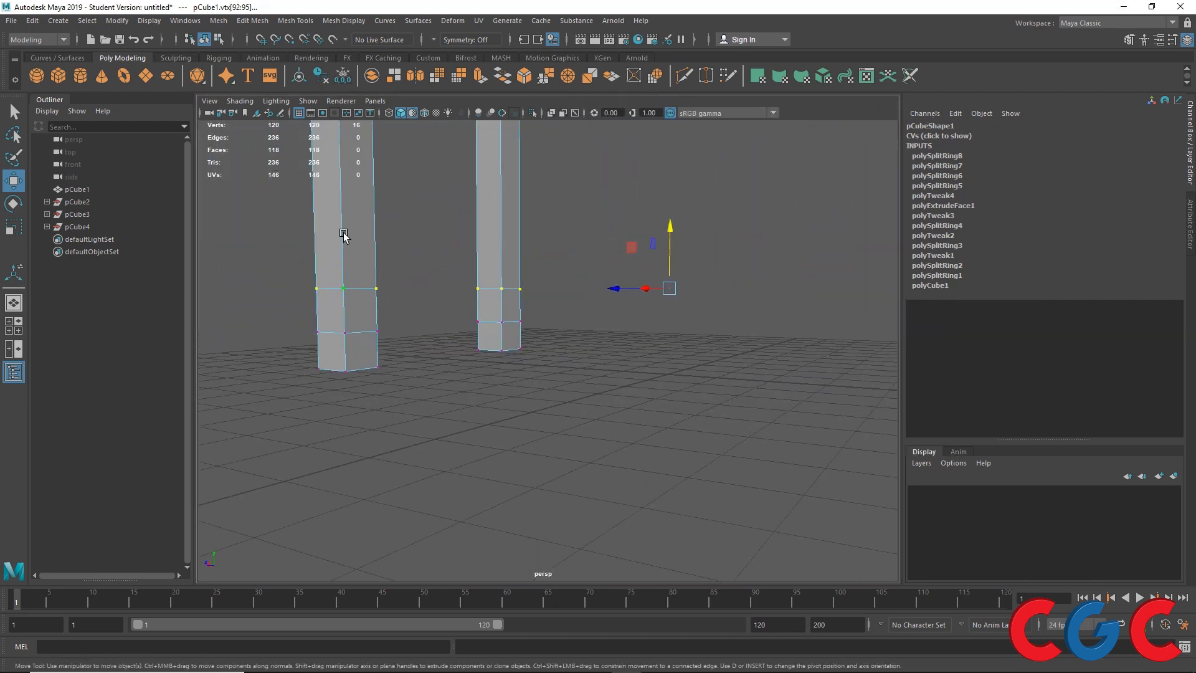
right_click_drag(344, 233, 343, 268)
left_click(357, 312)
key("f")
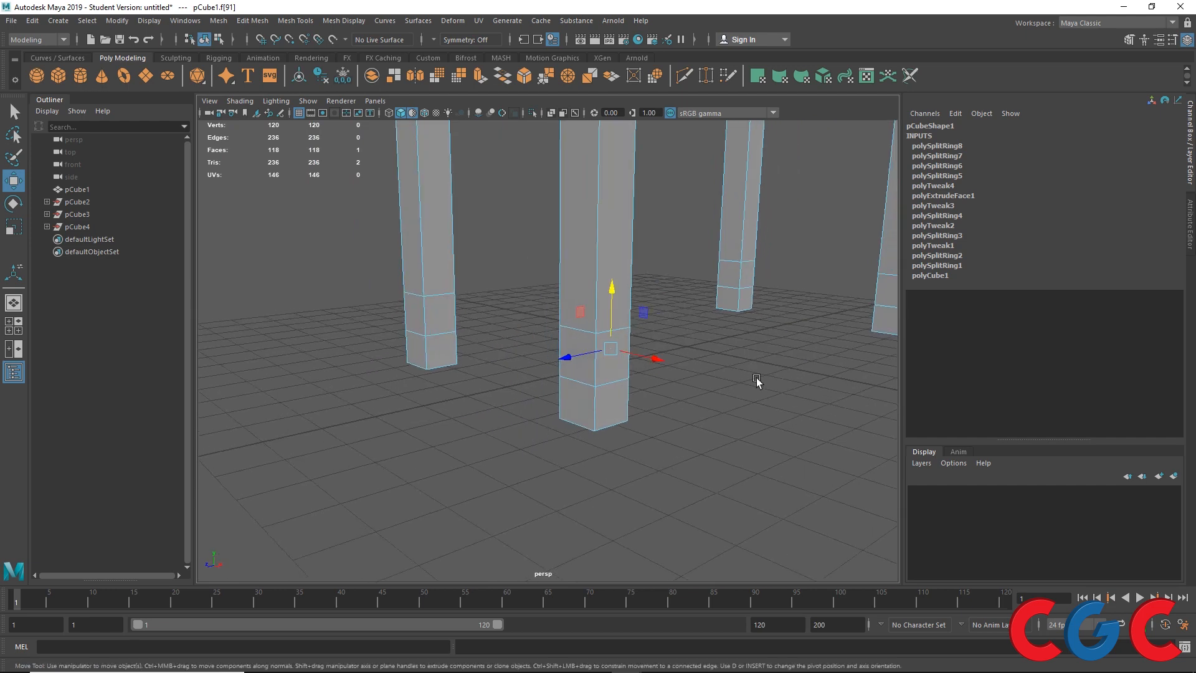
middle_click_drag(756, 378, 578, 459, "alt")
right_click_drag(757, 378, 861, 407, "alt")
left_click(843, 338, "shift")
left_click_drag(843, 338, 558, 430, "alt")
- Reset the Bridge options to their defaults and set the bridge type to Smooth path
right_click(475, 289, "shift")
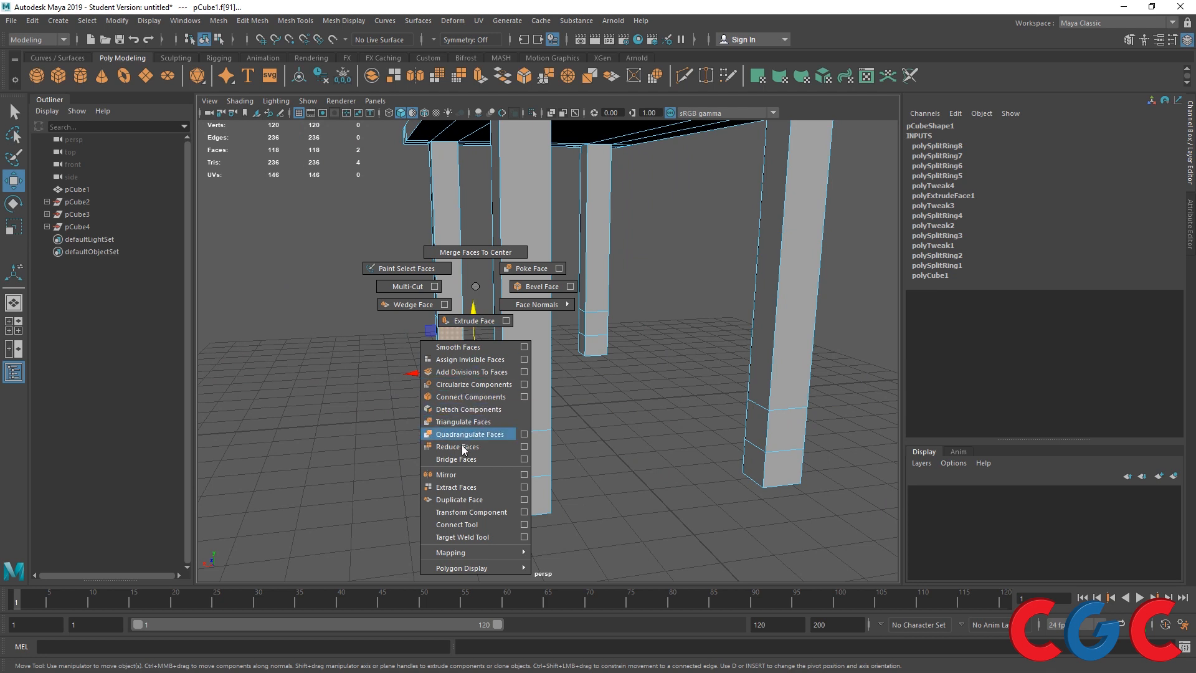
left_click(524, 460)
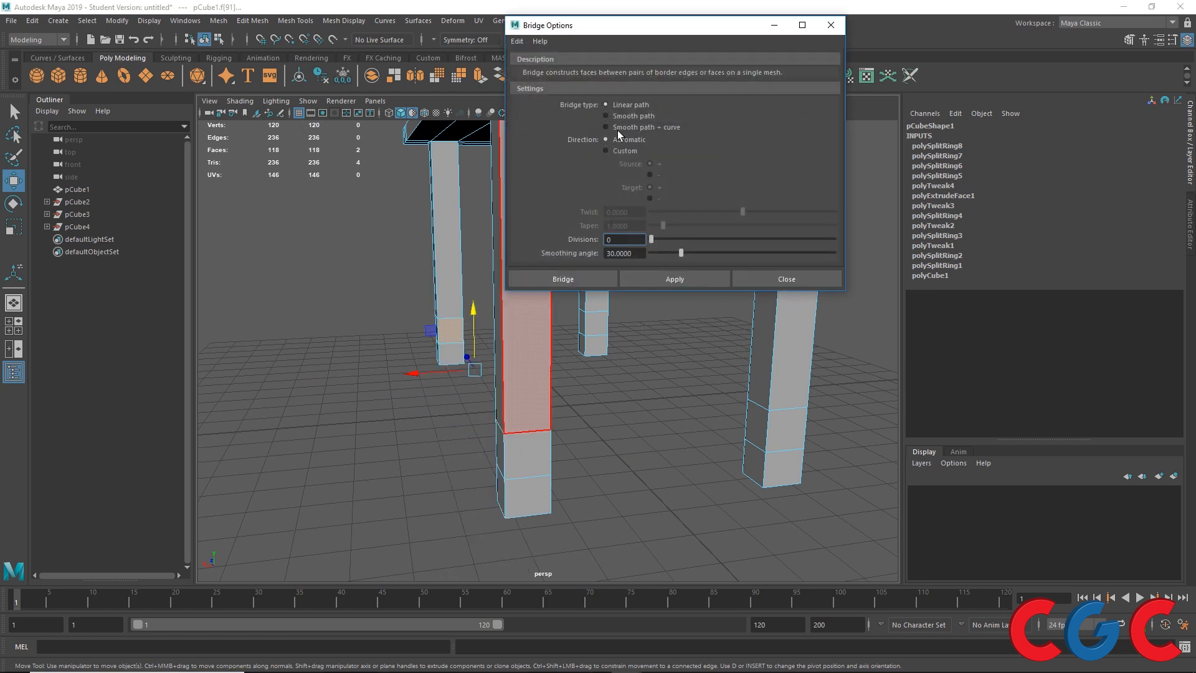
left_click(517, 41)
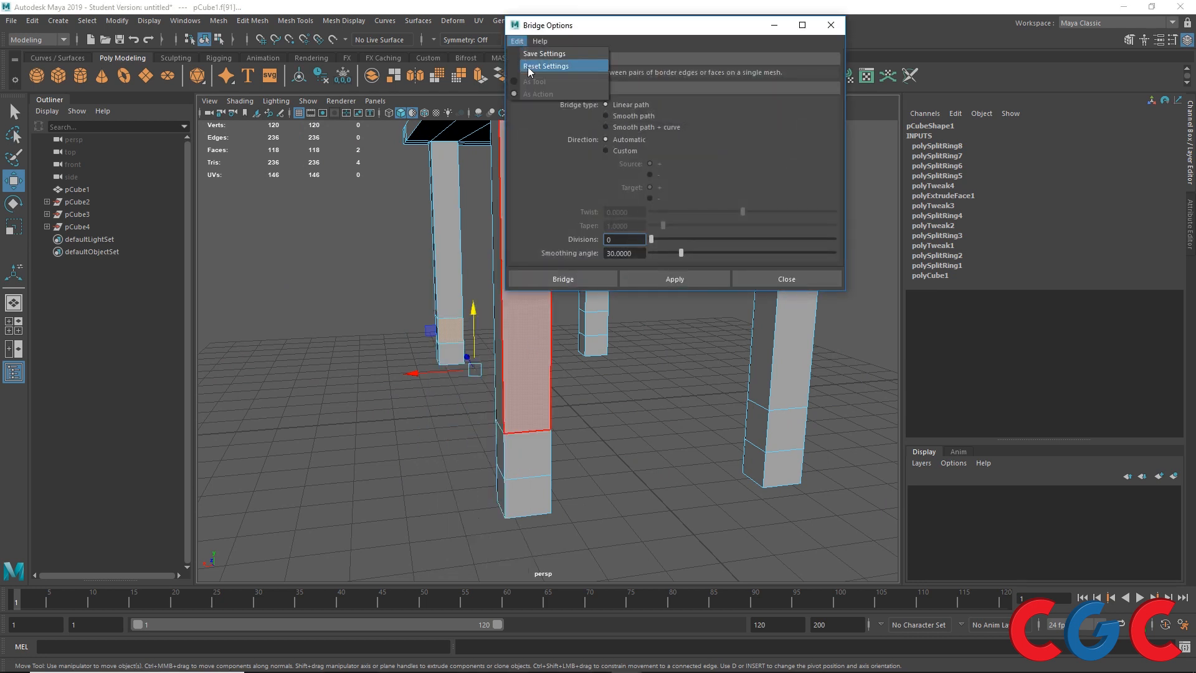
left_click(529, 66)
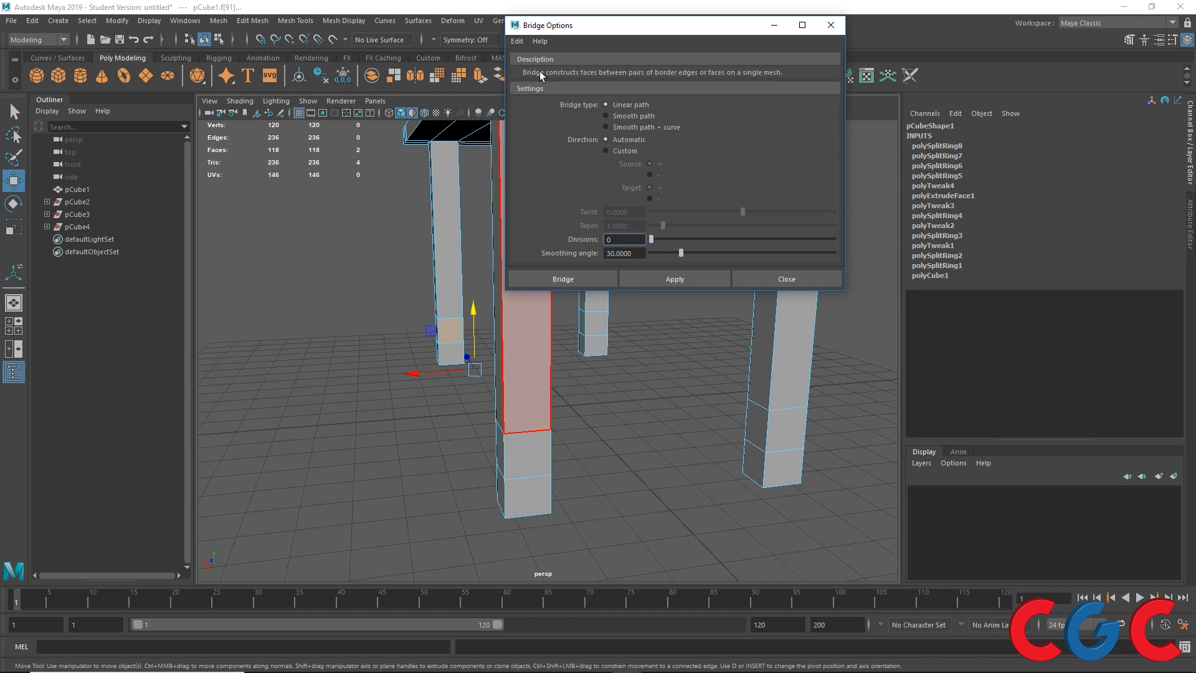
left_click(626, 114)
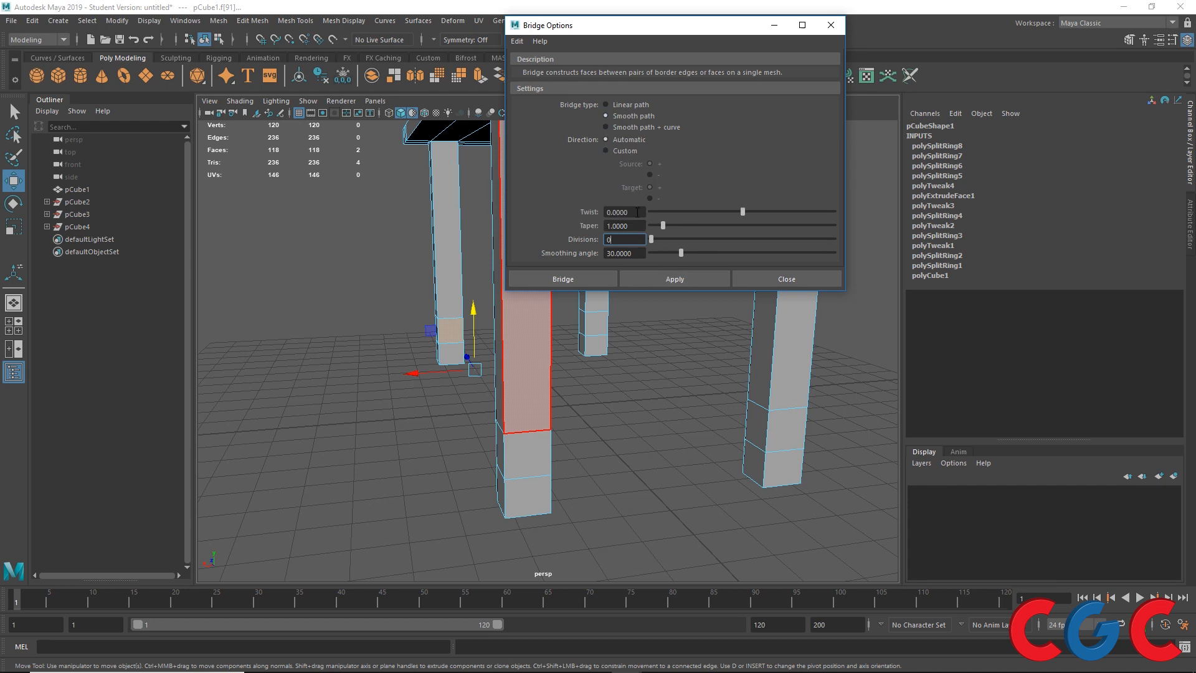
- Set the bridge taper to 0.7 and divisions to 5, bridge the two selected leg faces, and close the options
left_click_drag(634, 225, 601, 226)
key("Return")
left_click_drag(633, 243, 565, 241)
type("5")
key("Return")
left_click(668, 274)
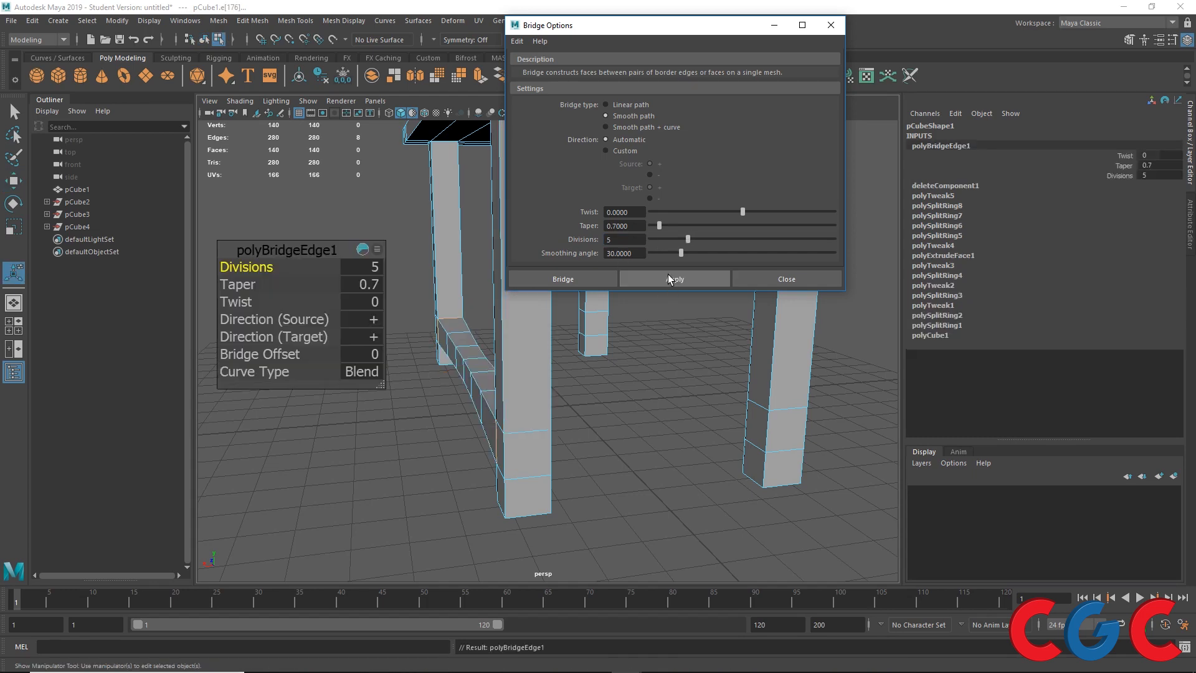
left_click_drag(355, 490, 529, 463, "alt")
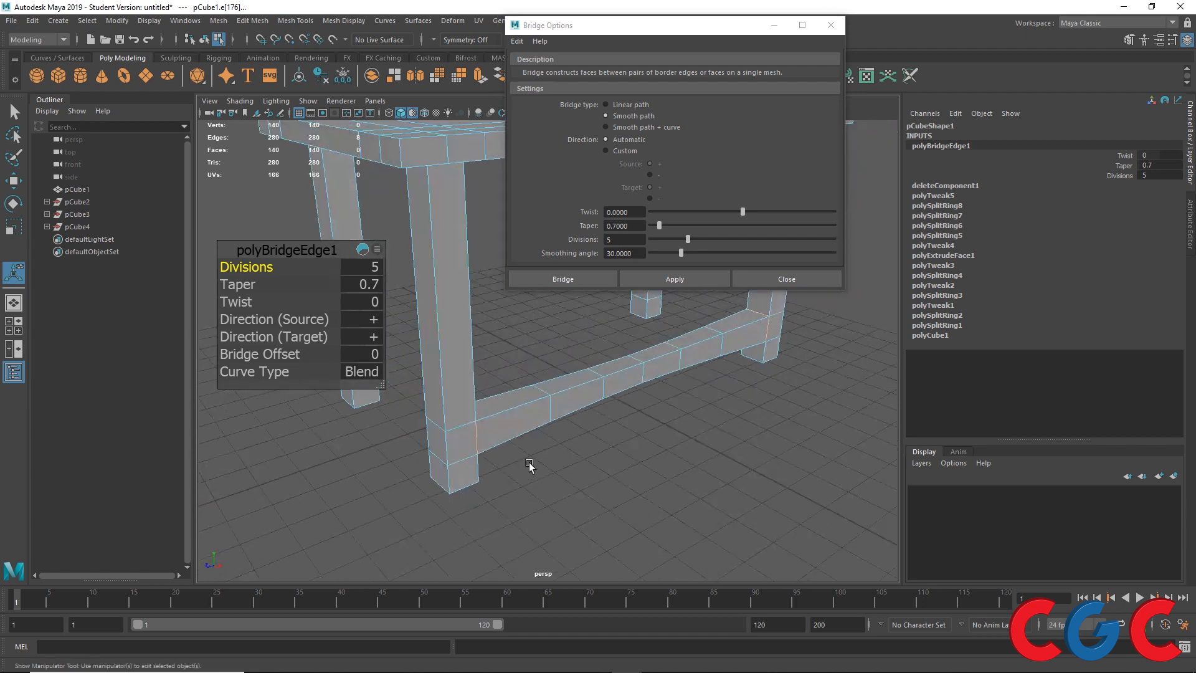
left_click(795, 278)
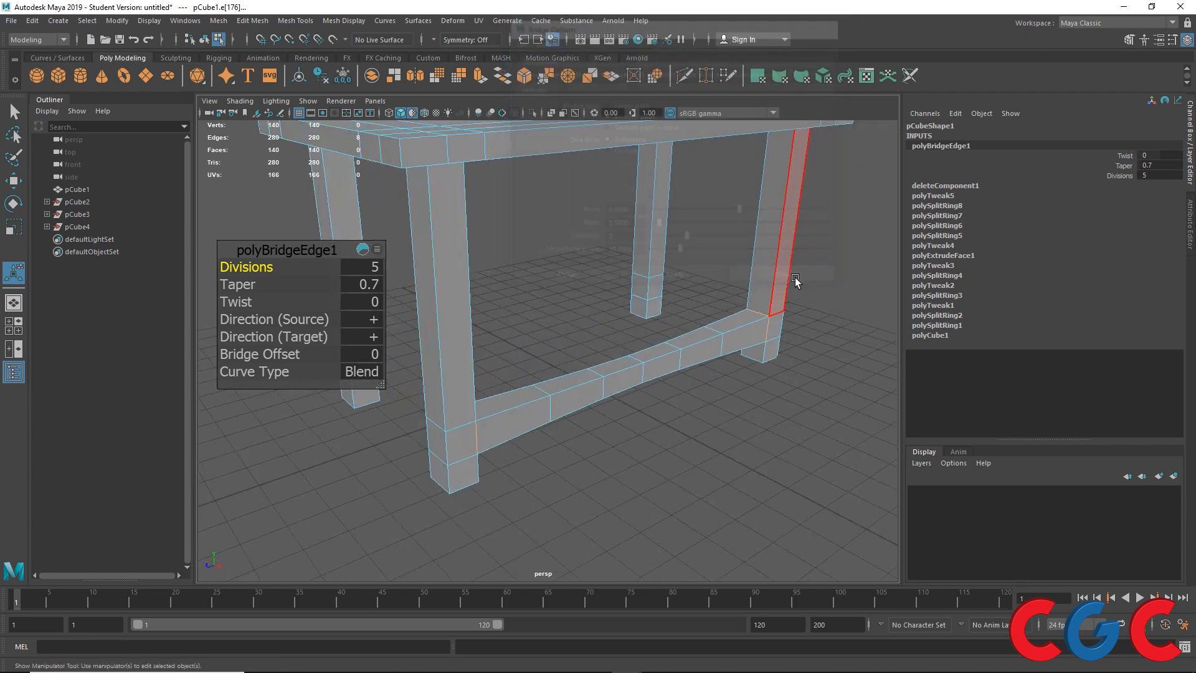
- Select the facing lower faces on the next pair of table legs and repeat the bridge between them
left_click_drag(795, 277, 804, 385, "alt")
left_click(428, 374)
left_click(832, 363, "shift")
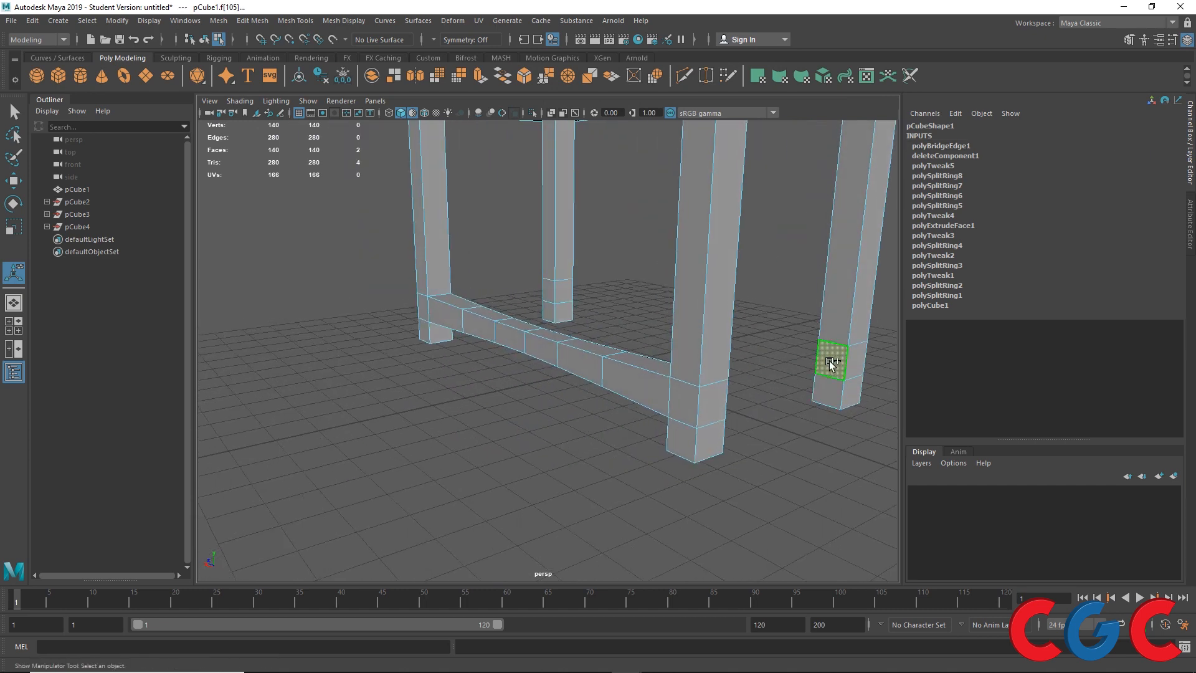
key("g")
- Open the Bridge options to review the settings used for the crossbars, and close them
left_click_drag(782, 453, 583, 455, "alt")
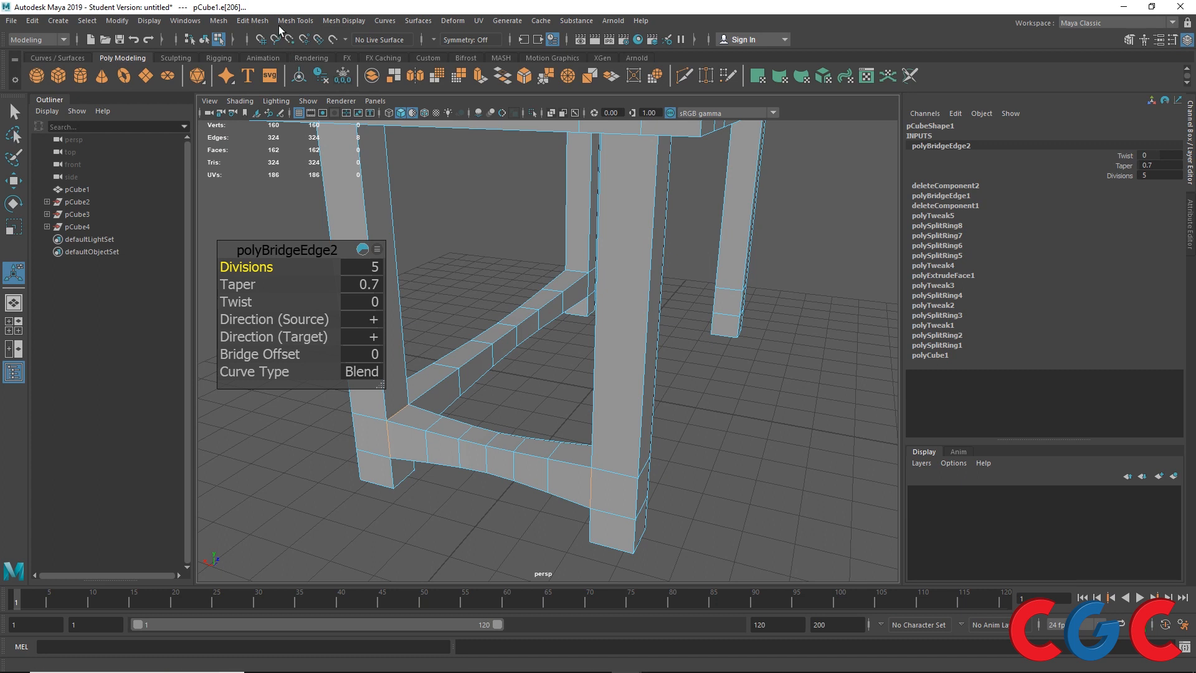
right_click_drag(473, 229, 522, 379, "shift")
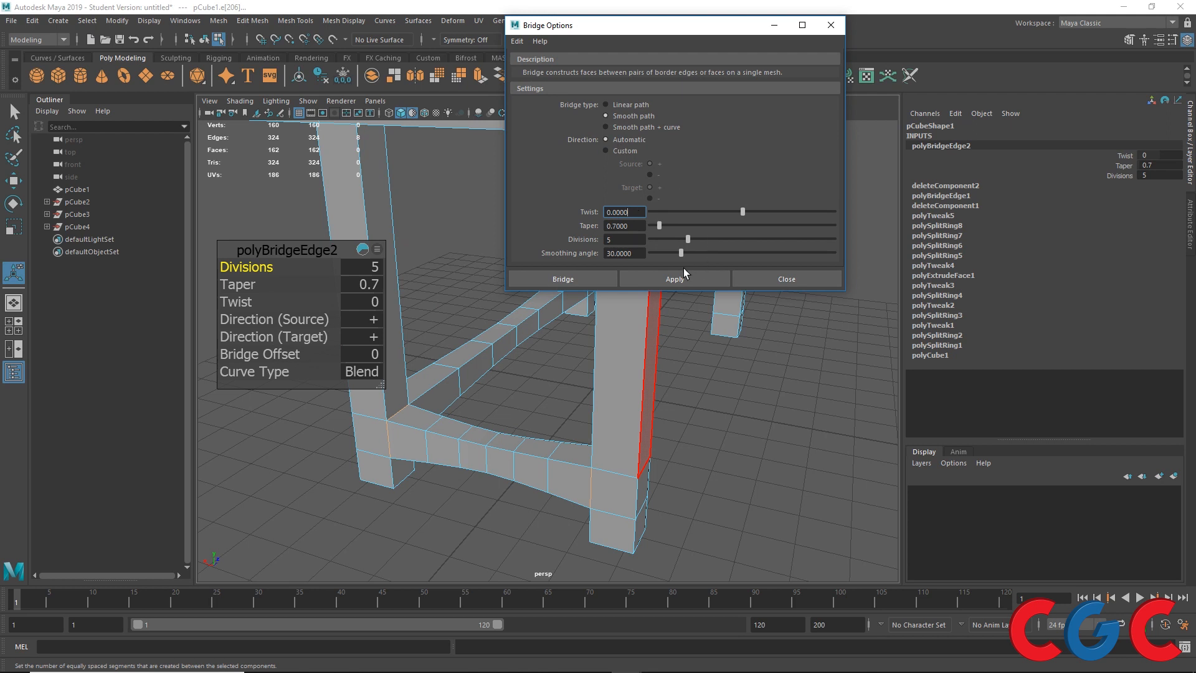
left_click(766, 278)
- Select the facing lower faces on the third pair of table legs and repeat the bridge between them
left_click_drag(661, 349, 654, 400, "alt")
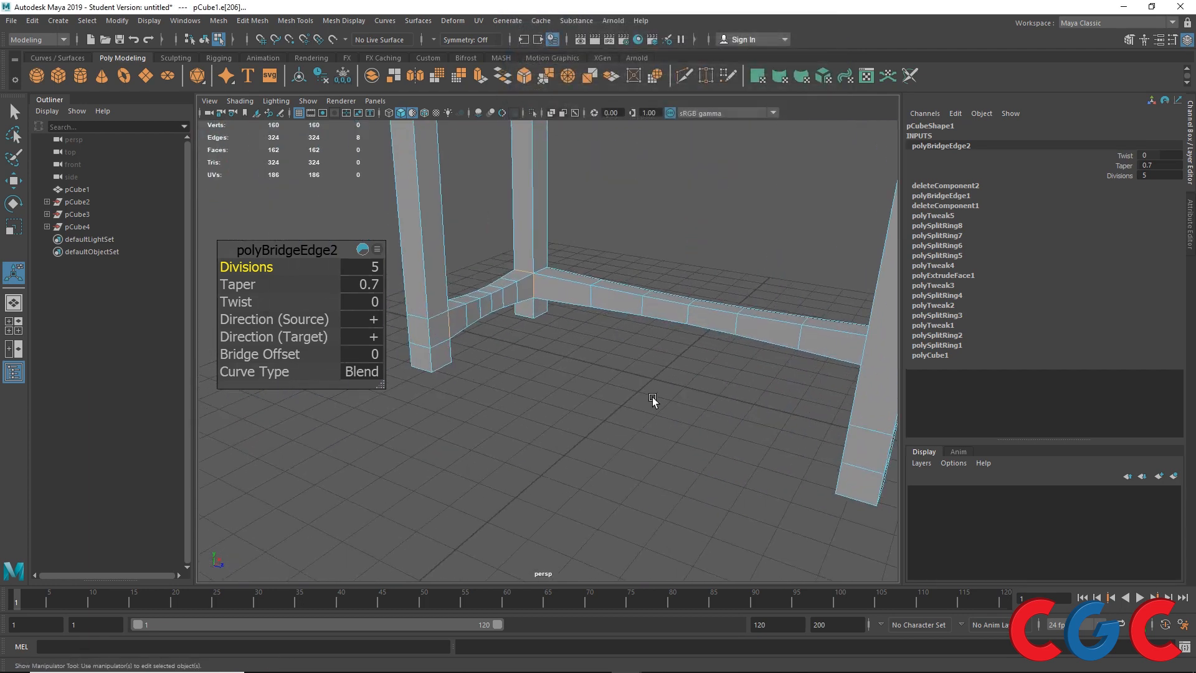
left_click(440, 333)
left_click_drag(440, 334, 691, 444, "alt")
left_click(827, 314, "shift")
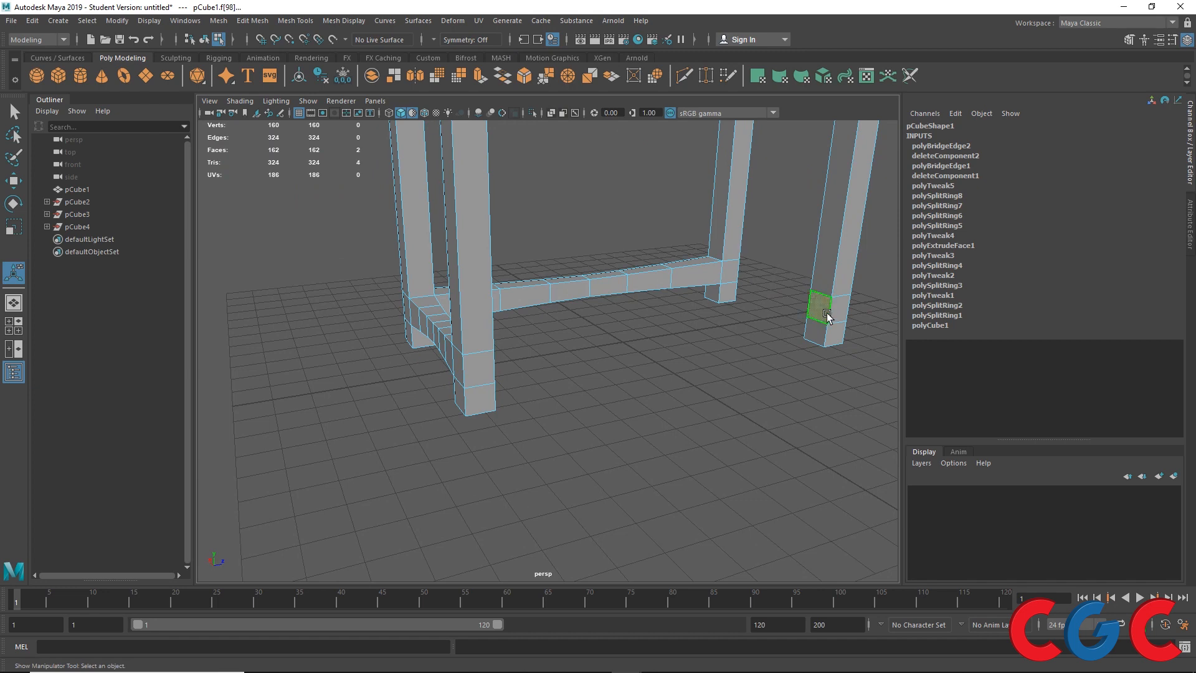
key("g")
- Select the facing lower faces on the last unconnected pair of legs and repeat the bridge to complete the crossbar frame
left_click_drag(812, 397, 713, 459, "alt")
left_click(523, 366)
left_click(764, 353, "shift")
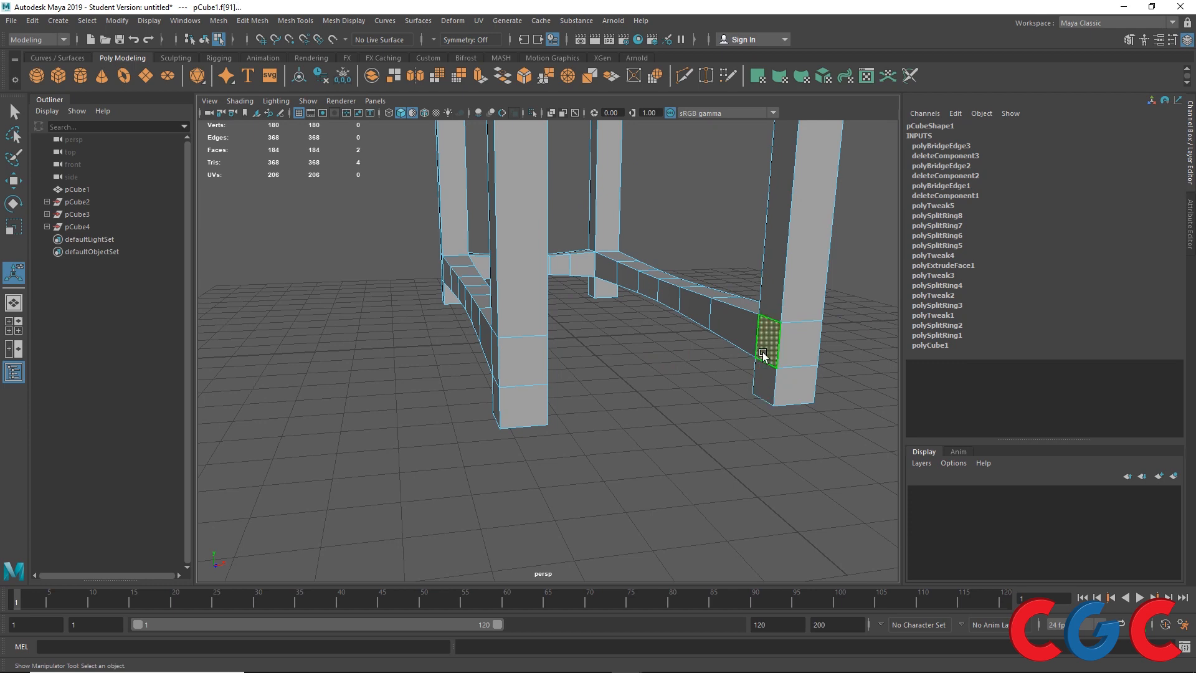
key("g")
- Select the upper outer edges around the entire perimeter of the tabletop
scroll(689, 467, "down", 5)
left_click_drag(688, 467, 611, 471, "alt")
left_click_drag(633, 339, 708, 399, "alt")
scroll(650, 273, "up", 5)
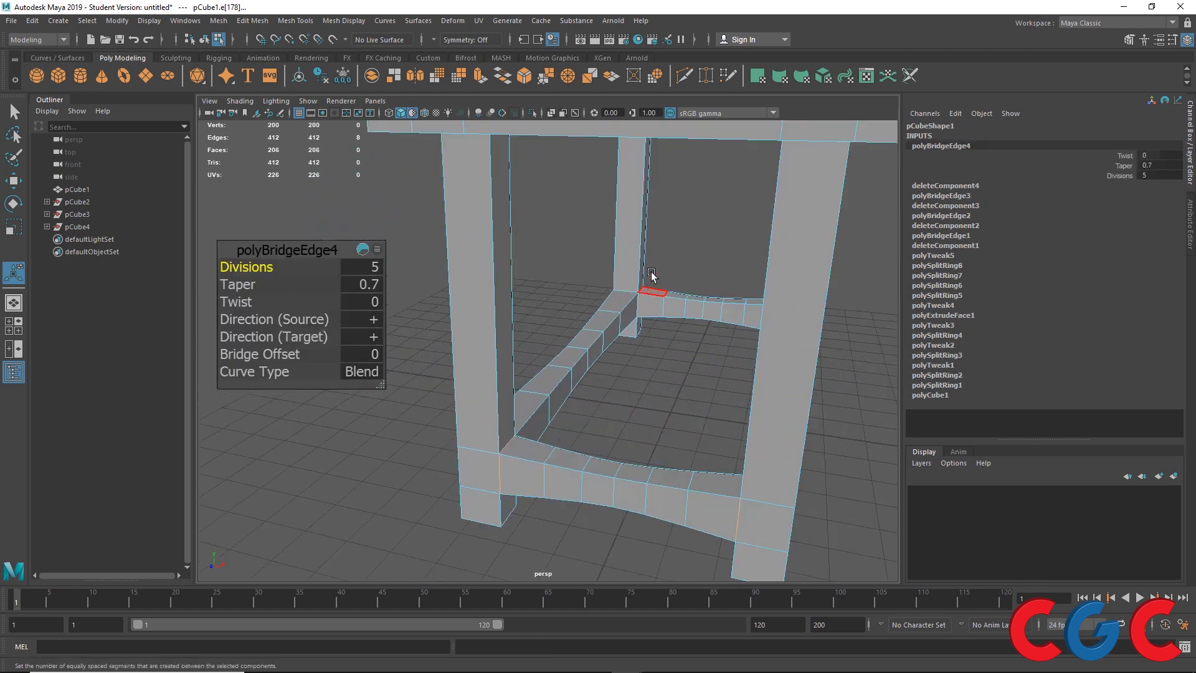
scroll(648, 268, "down", 6)
key("q")
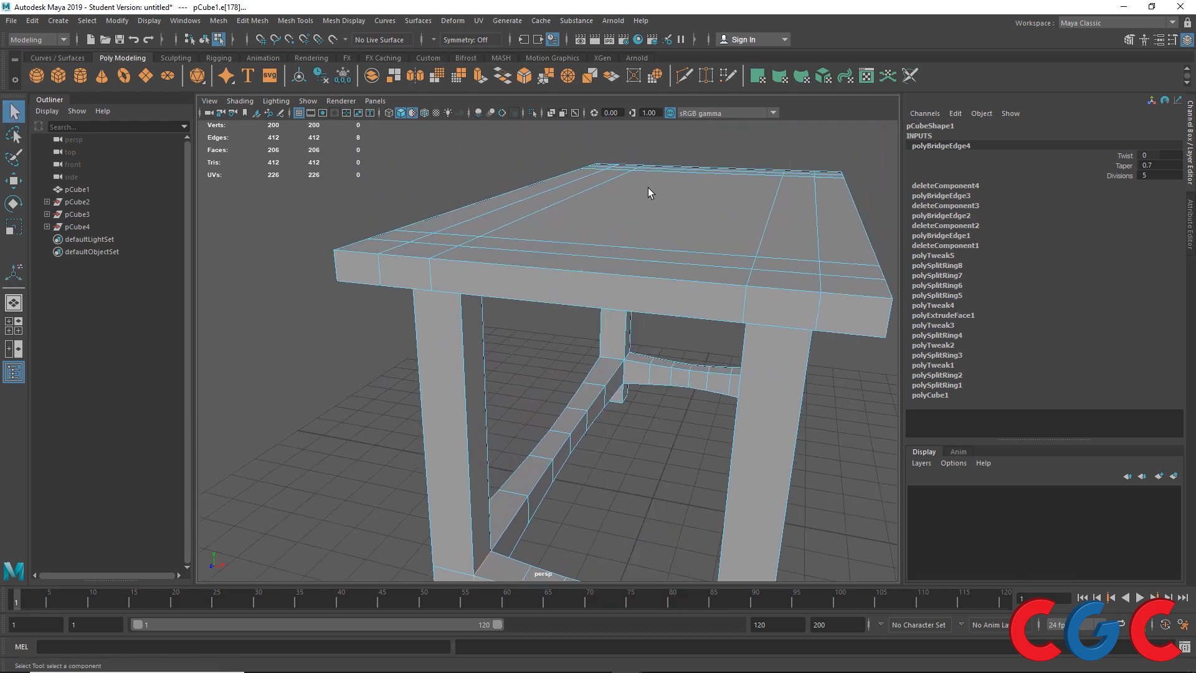
double_click(624, 273)
left_click_drag(624, 337, 570, 342, "alt")
double_click(574, 342, "shift")
scroll(595, 391, "down", 5)
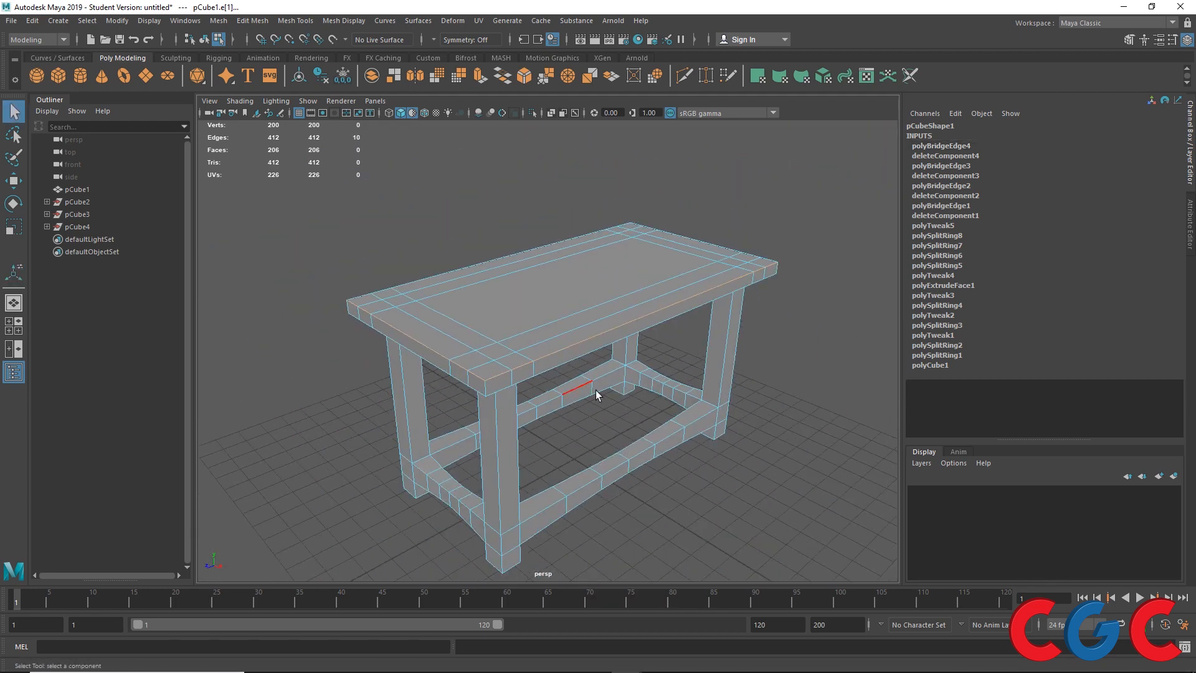
left_click_drag(595, 390, 480, 426, "alt")
left_click_drag(525, 353, 569, 361, "alt")
double_click(555, 258, "shift")
scroll(472, 289, "up", 4)
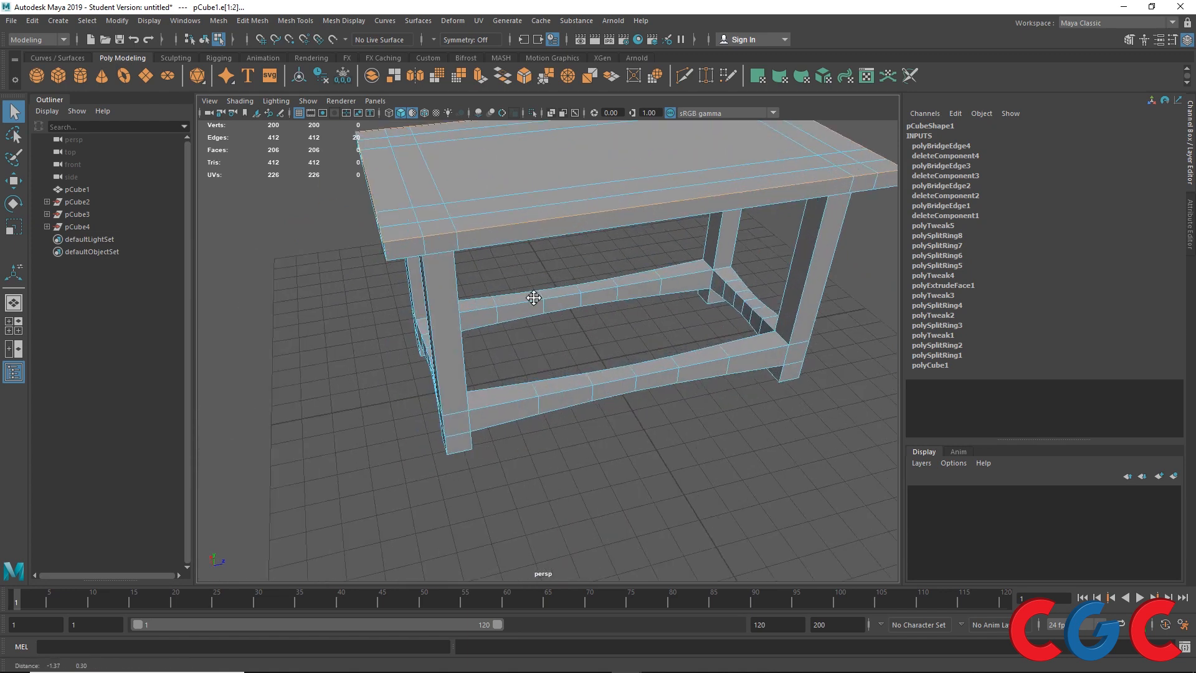
- Bevel the selected tabletop edges with width 0.5 and 1 segment, and close the Bevel options
middle_click_drag(489, 278, 553, 323, "alt")
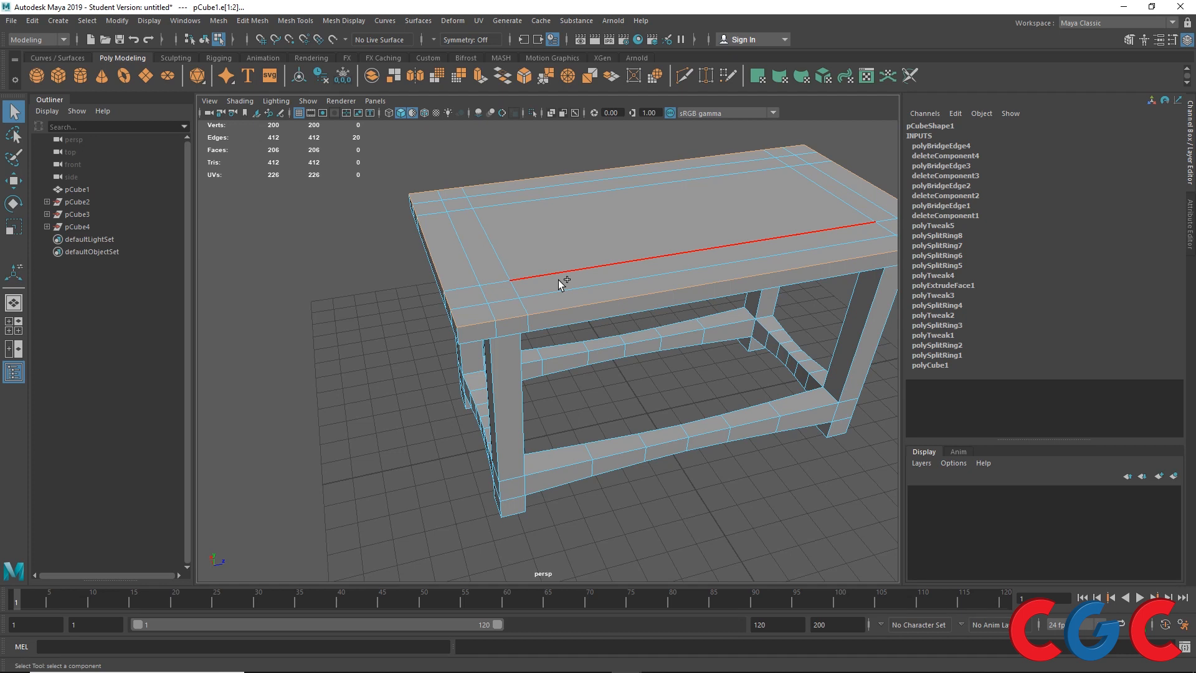
right_click(558, 280, "shift")
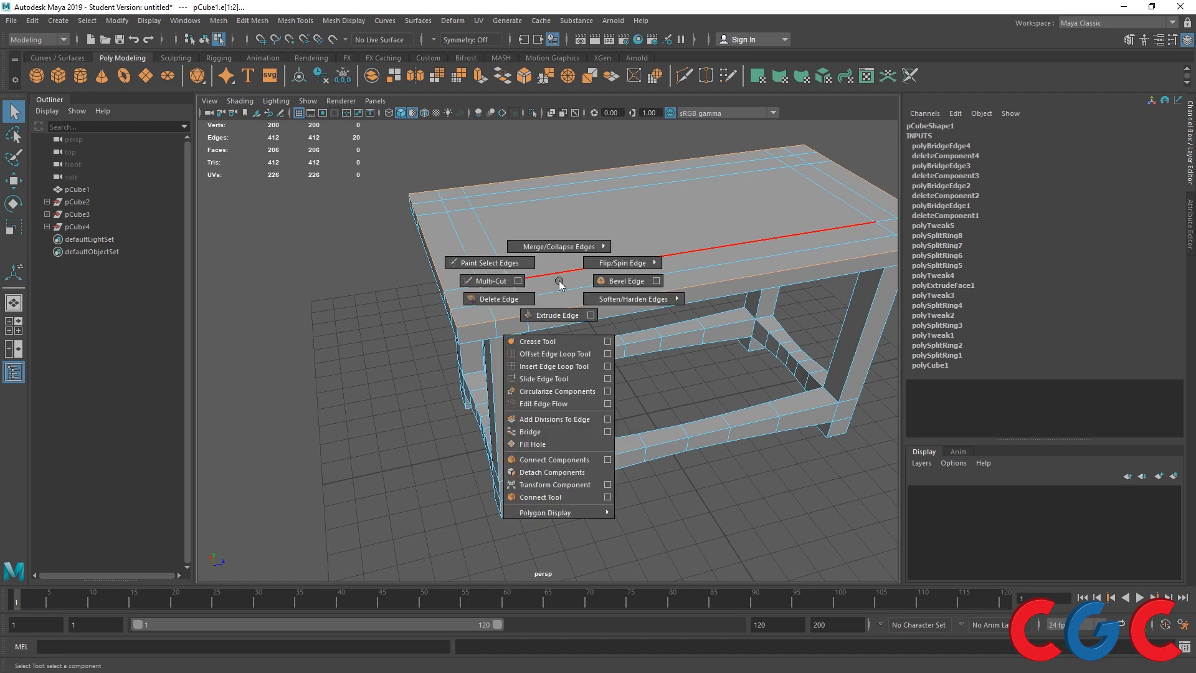
left_click(655, 280)
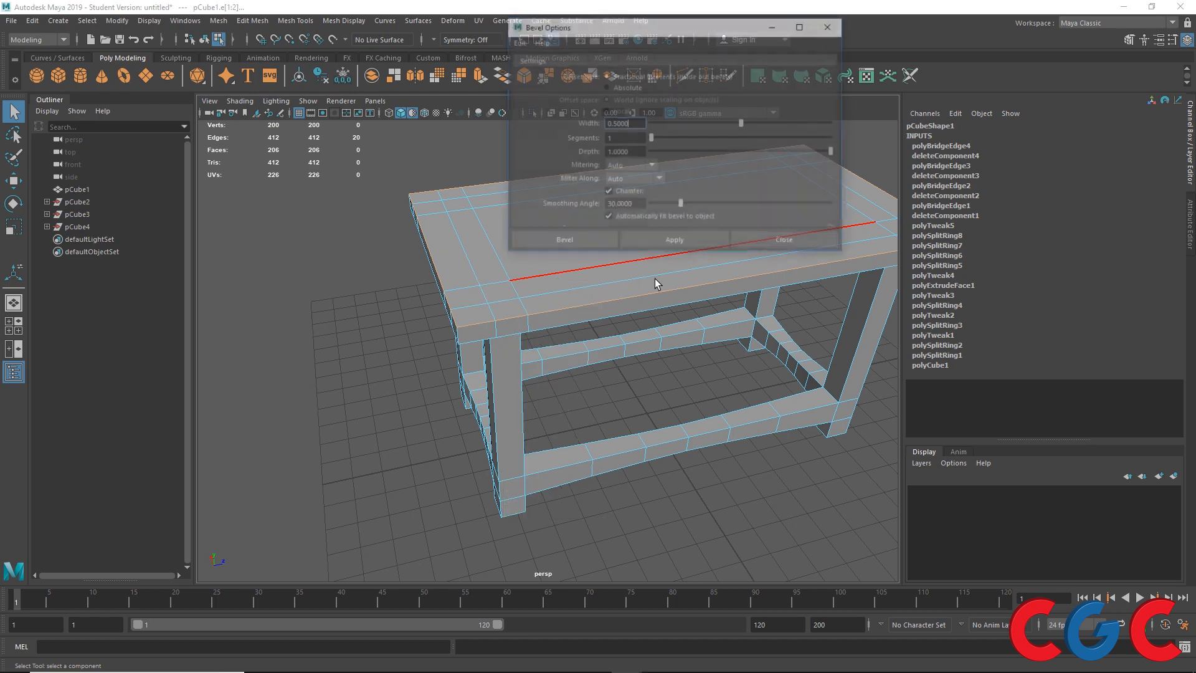
left_click(660, 241)
left_click(786, 241)
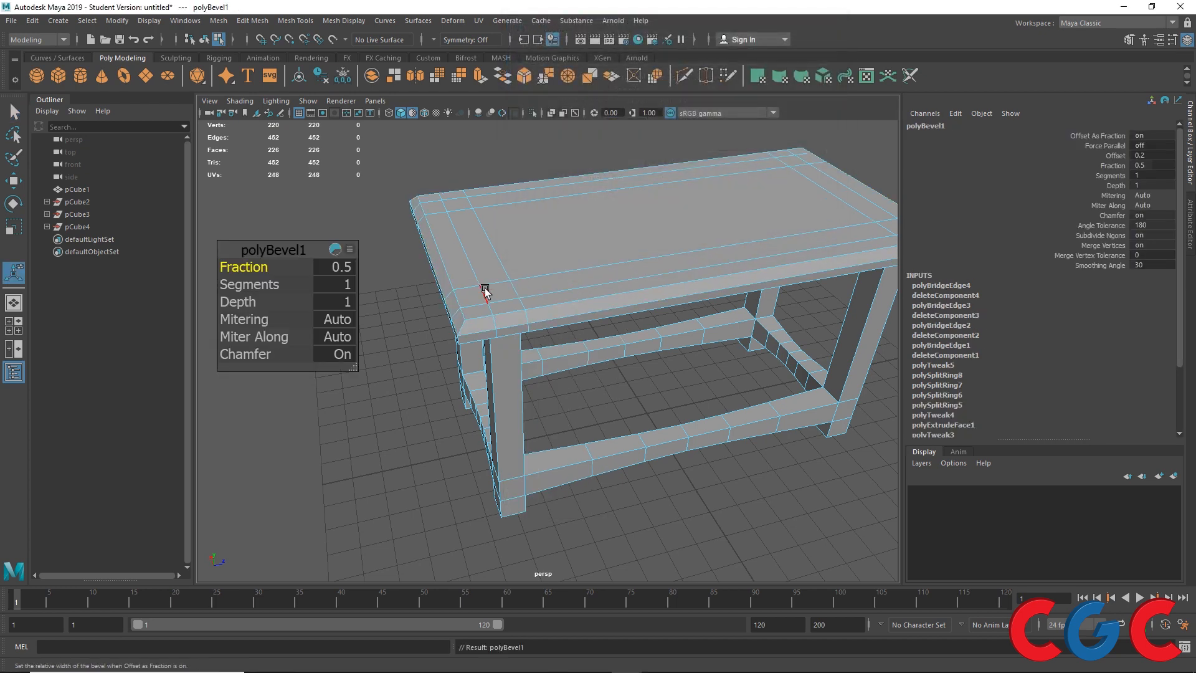
- Set the tabletop bevel's fraction to 0.25 and its segments to 3
scroll(480, 285, "up", 5)
left_click_drag(480, 280, 725, 297, "alt")
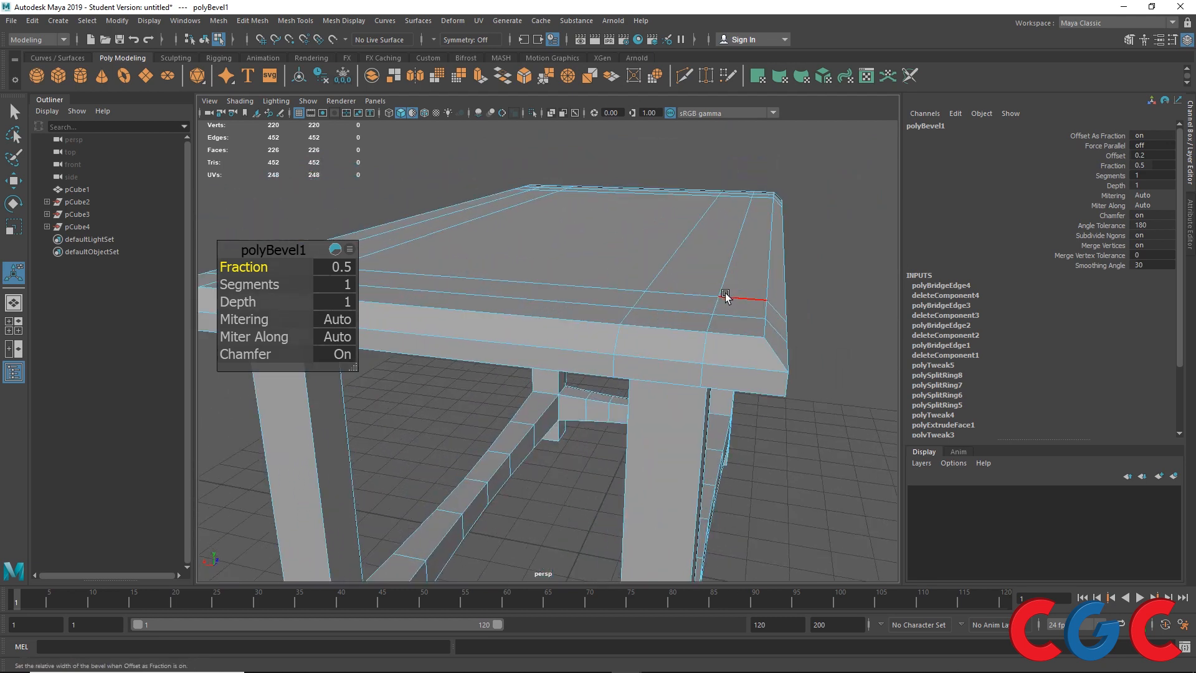
left_click(347, 268)
type(".25")
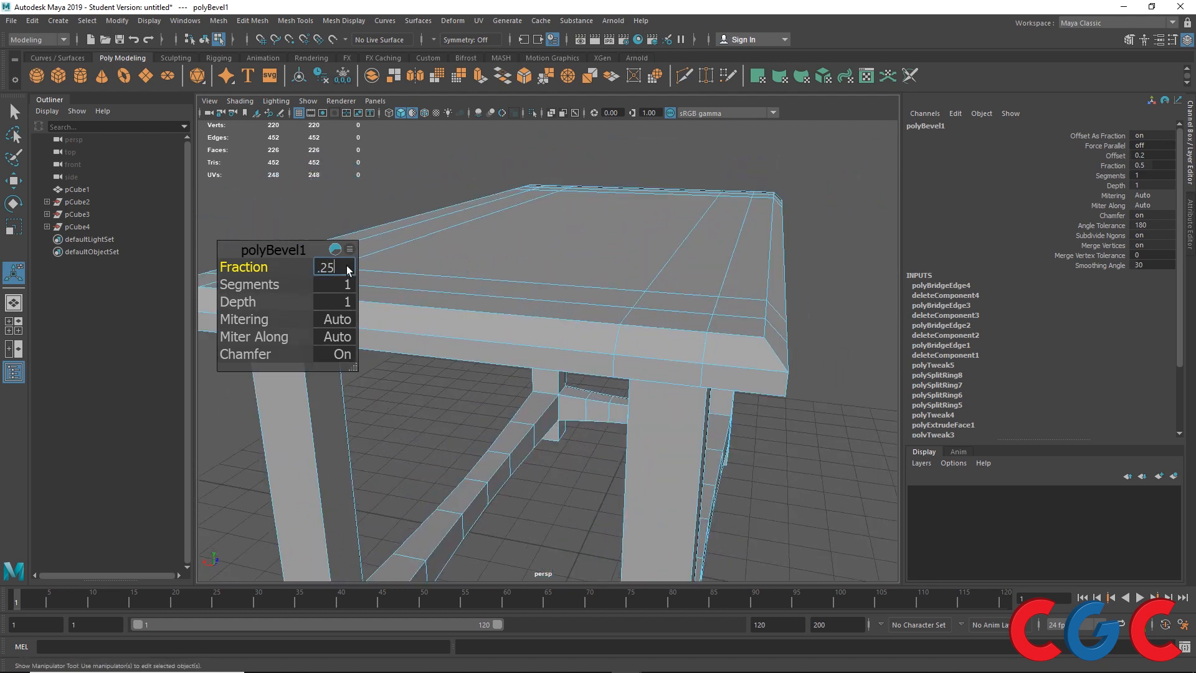
key("Return")
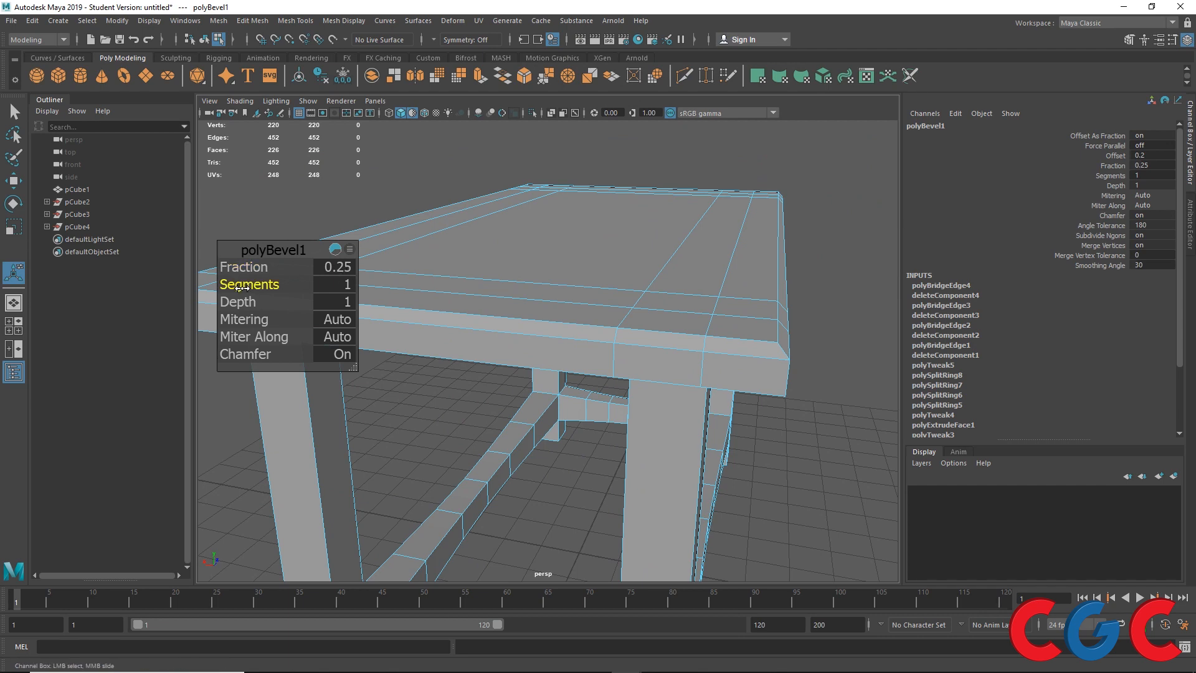
left_click_drag(242, 287, 251, 287)
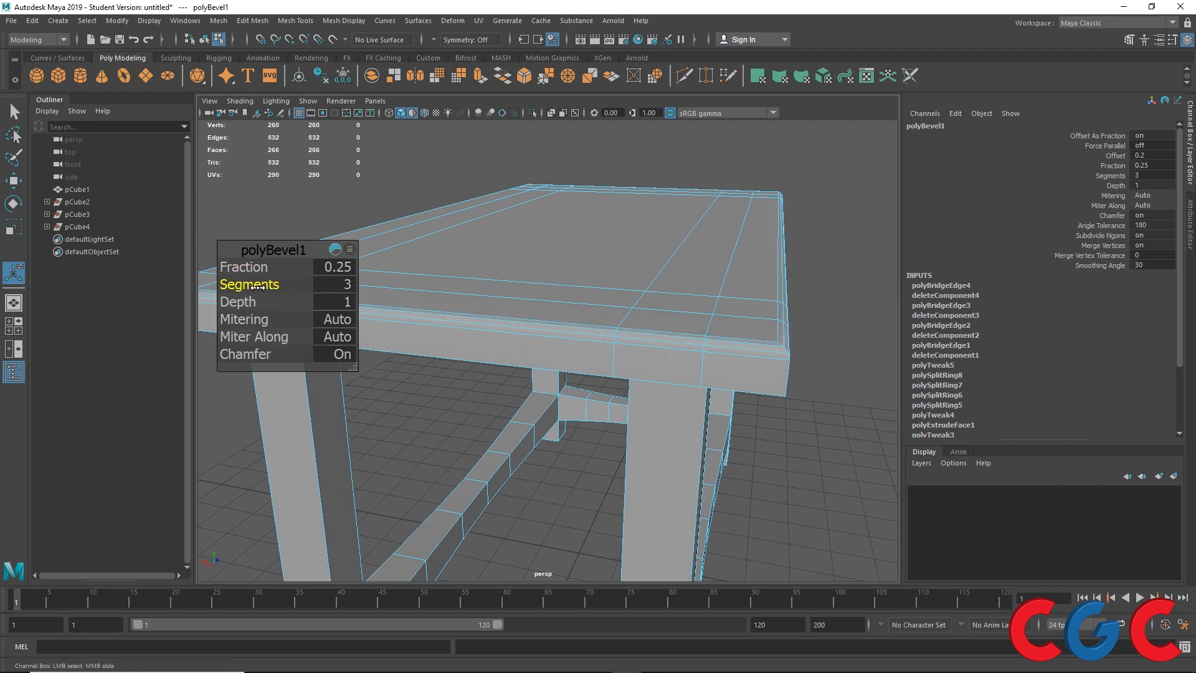
- Return to object mode and inspect the beveled tabletop with the table deselected, then reselect the table
left_click_drag(483, 342, 533, 360, "alt")
right_click_drag(491, 315, 547, 284)
scroll(547, 284, "down", 2)
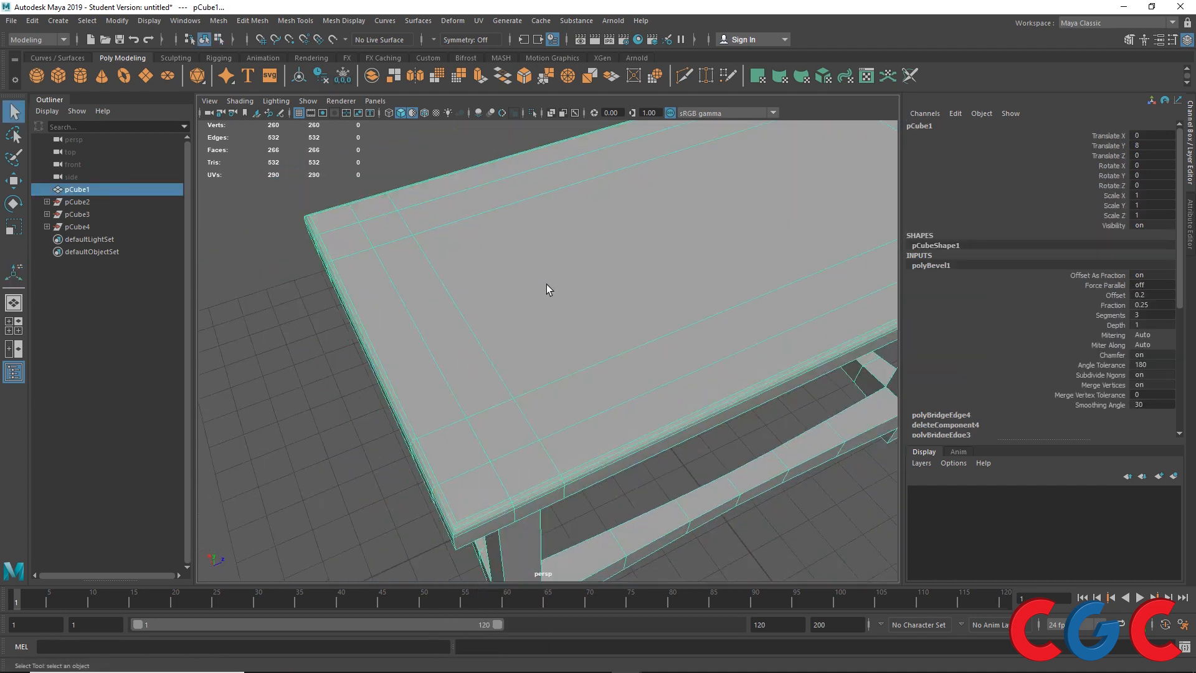
scroll(547, 284, "down", 5)
left_click_drag(526, 344, 552, 299, "alt")
left_click(789, 500)
scroll(516, 377, "up", 3)
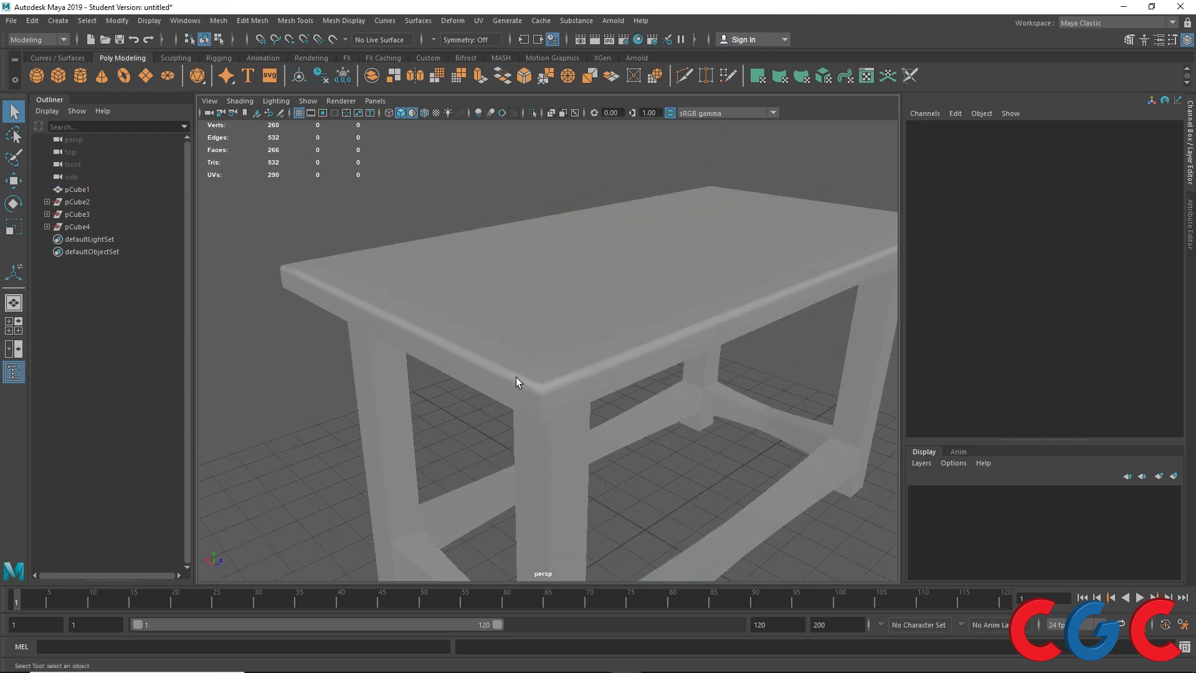
left_click(387, 301)
scroll(335, 272, "up", 3)
scroll(476, 293, "down", 6)
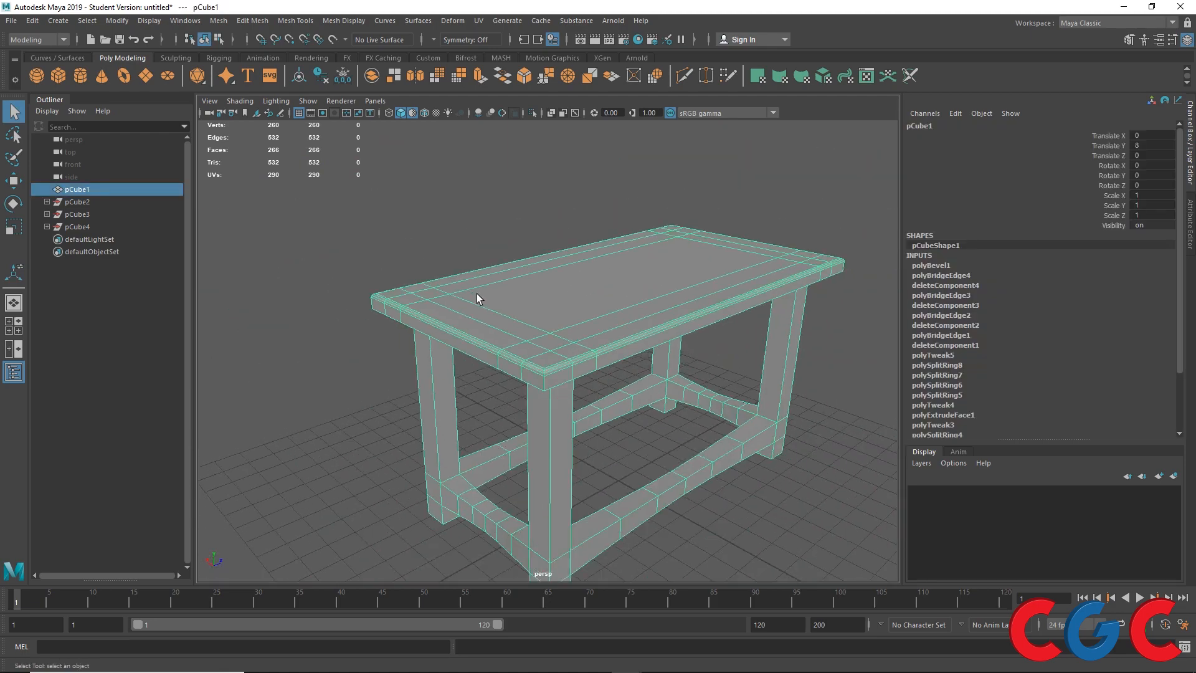
- In the side view, select all vertices along the tabletop's upper surface and move them slightly upward to thicken the top
left_click_drag(476, 293, 555, 376, "alt")
key("space")
key("space")
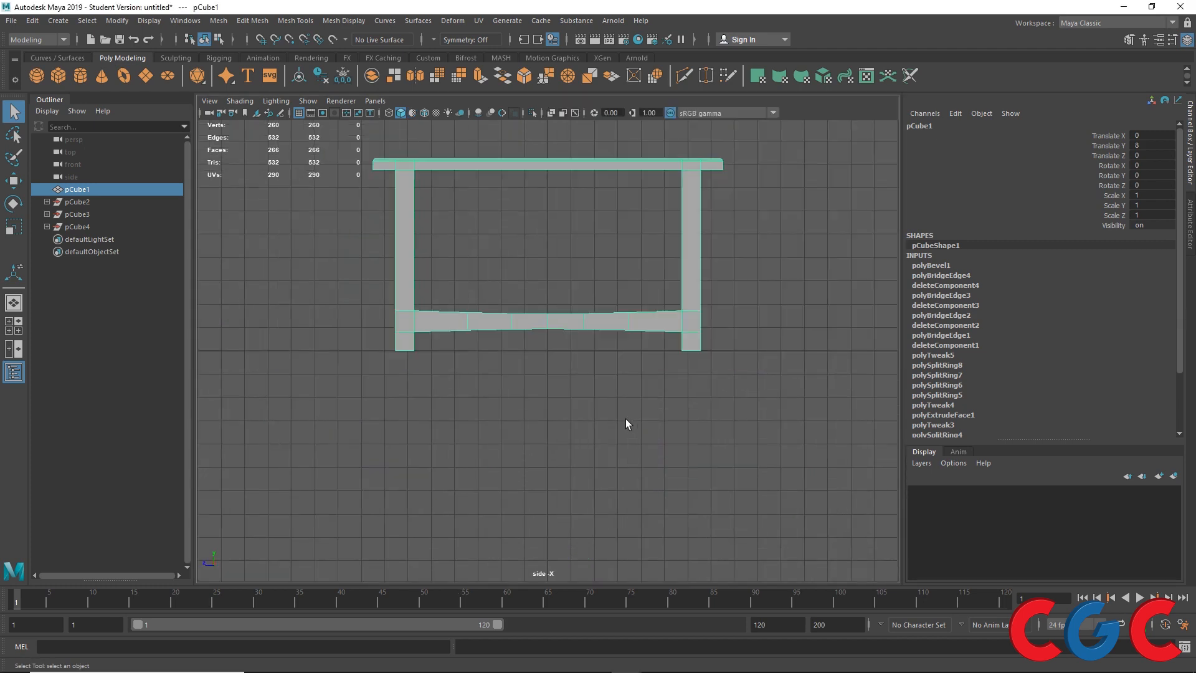
key("f")
right_click_drag(569, 270, 484, 252)
scroll(373, 255, "up", 3)
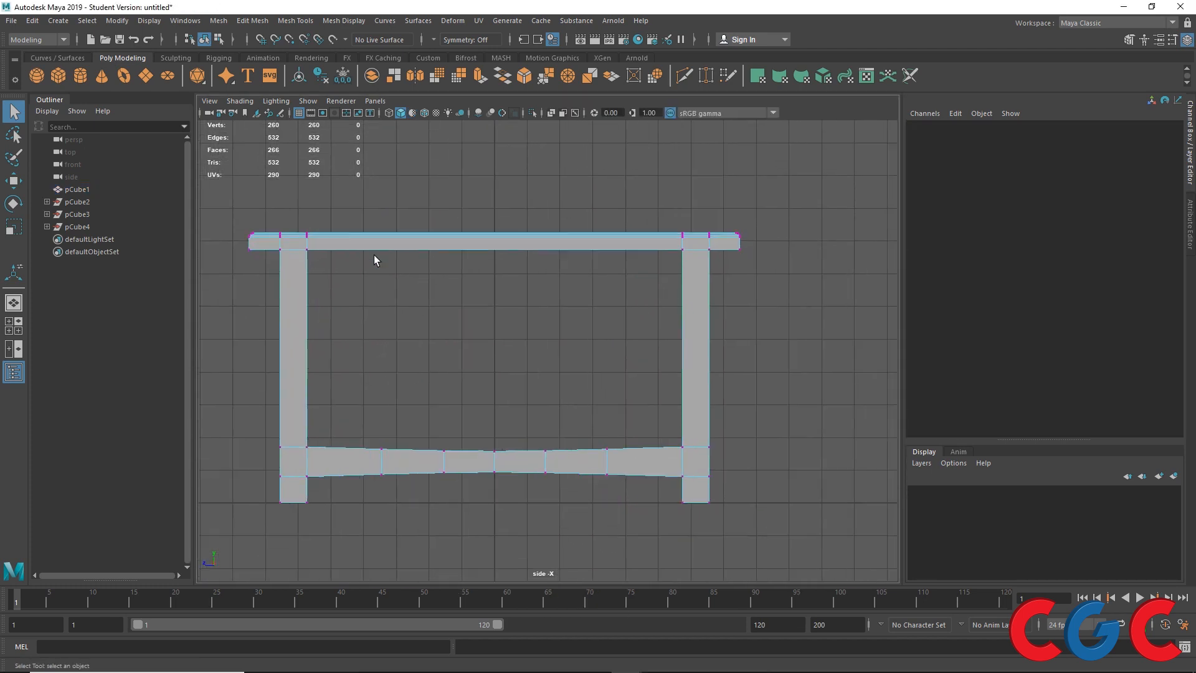
left_click_drag(785, 187, 205, 239)
key("w")
left_click_drag(498, 183, 494, 174)
- In the front view, select the vertex columns on both legs' inner sides and scale them slightly apart horizontally to thin the legs
key("space")
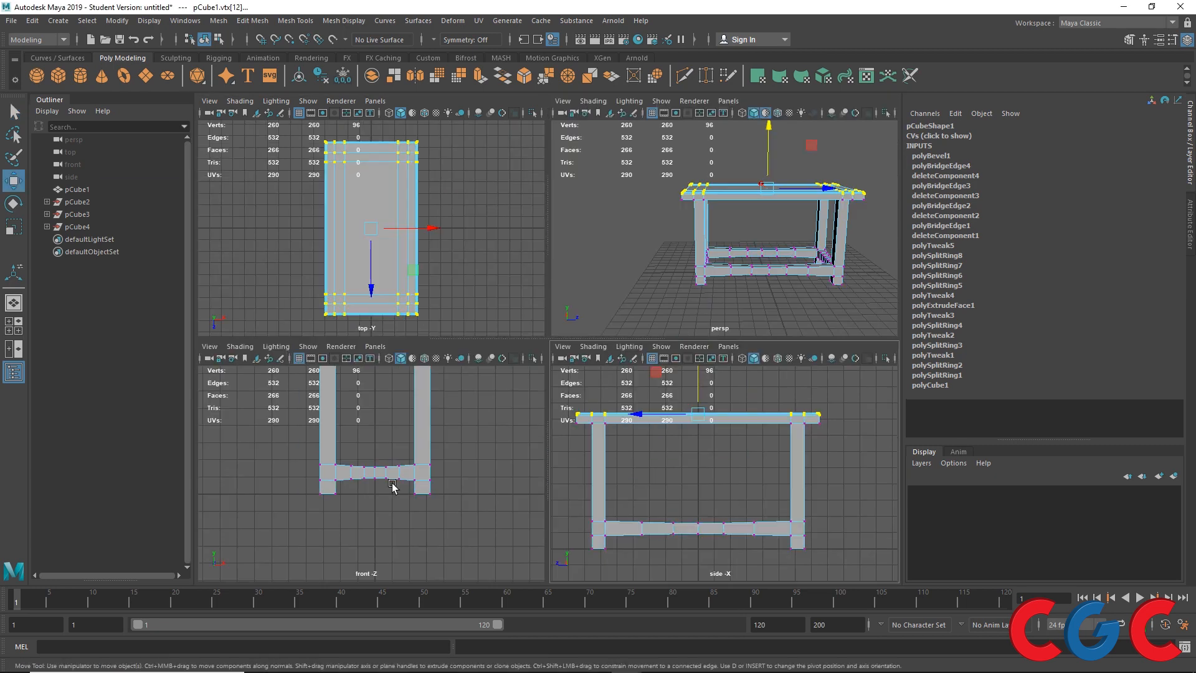
key("space")
left_click_drag(471, 206, 438, 546)
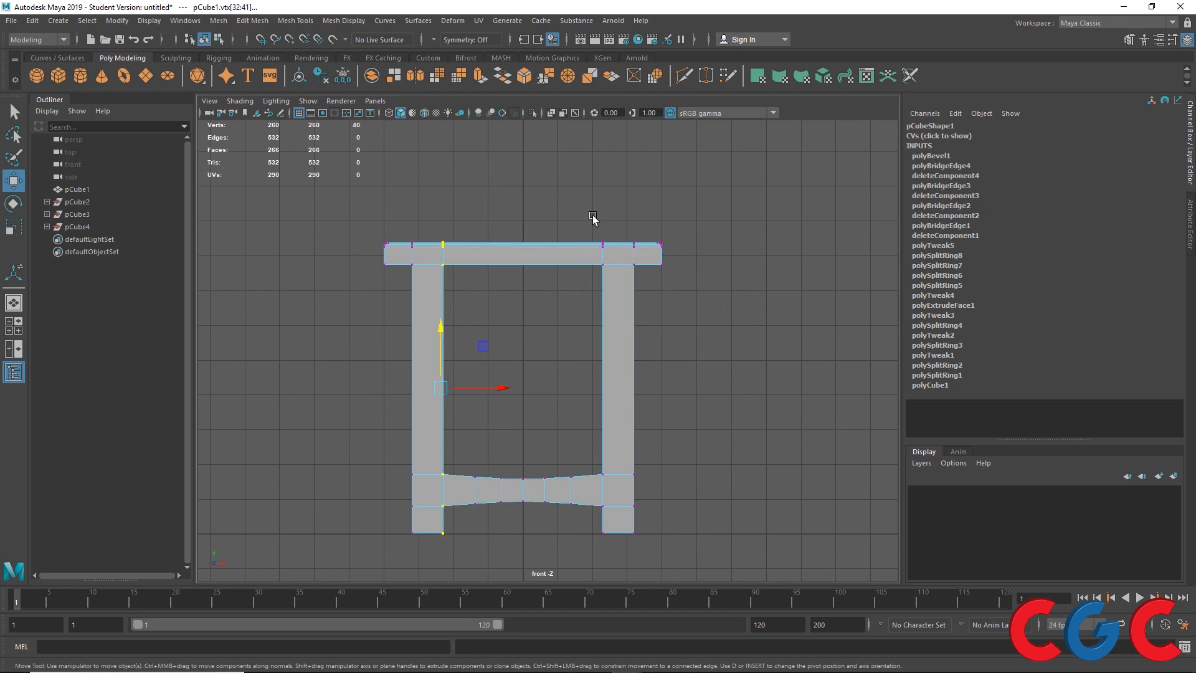
left_click_drag(592, 216, 610, 574, "shift")
key("r")
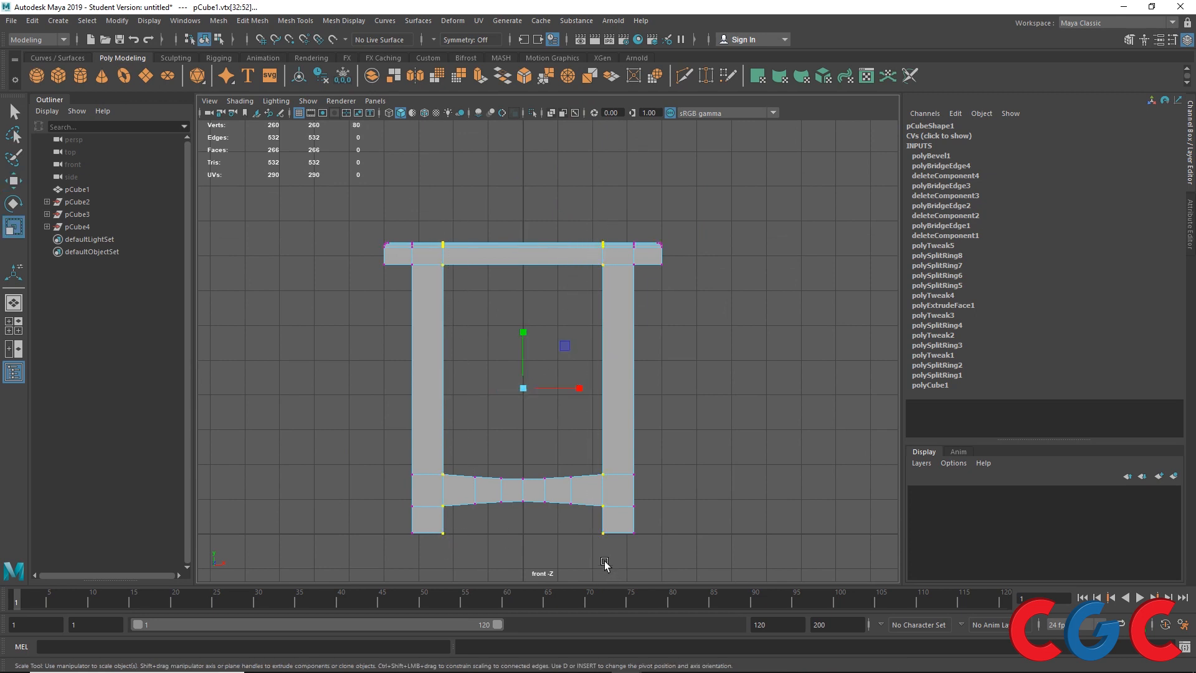
left_click_drag(579, 388, 582, 394)
- Examine the table's proportions from several sides in the perspective view
key("space")
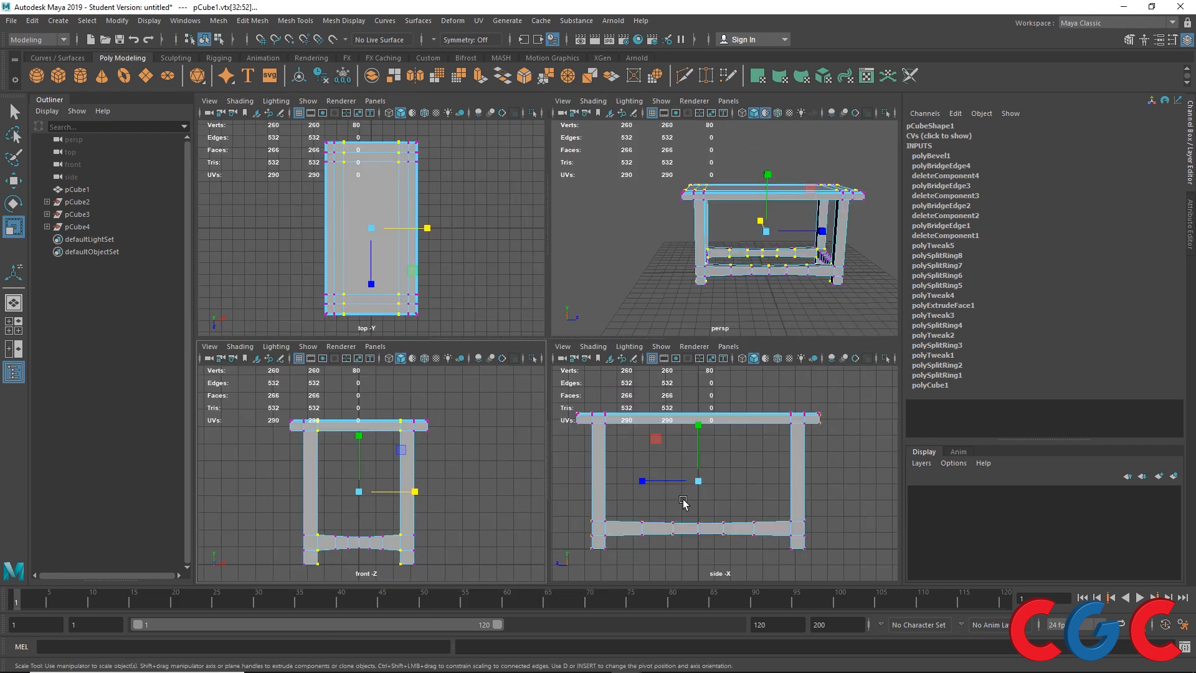
key("space")
key("space")
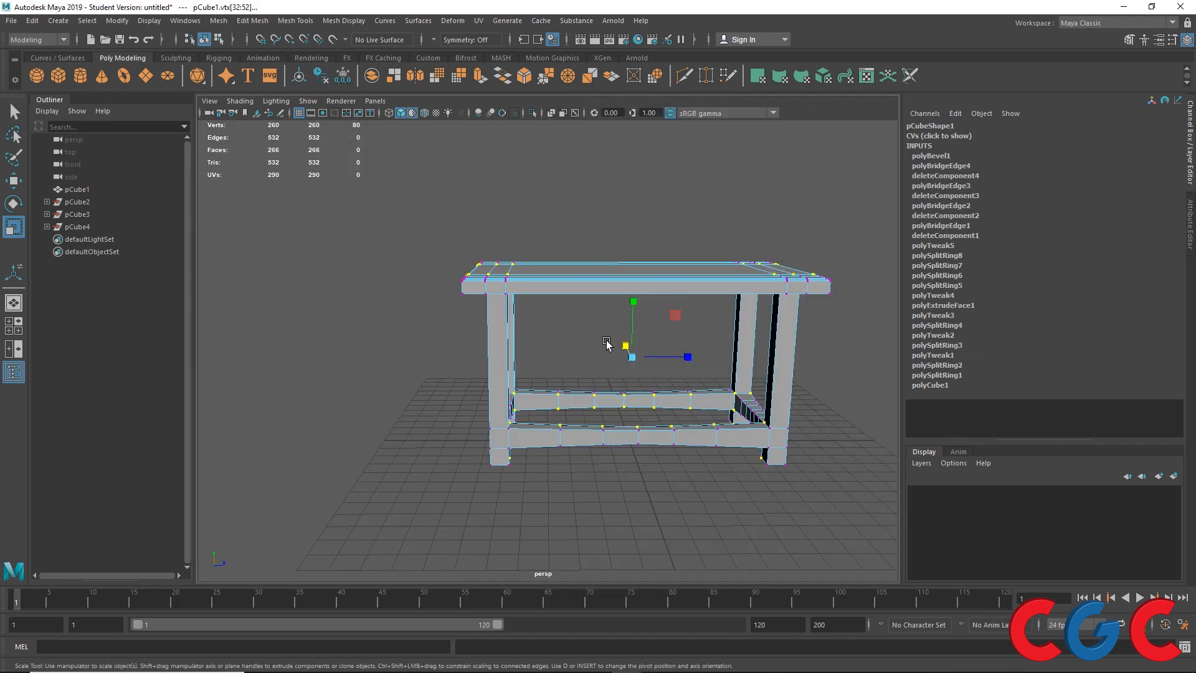
left_click_drag(572, 372, 623, 349, "alt")
key("space")
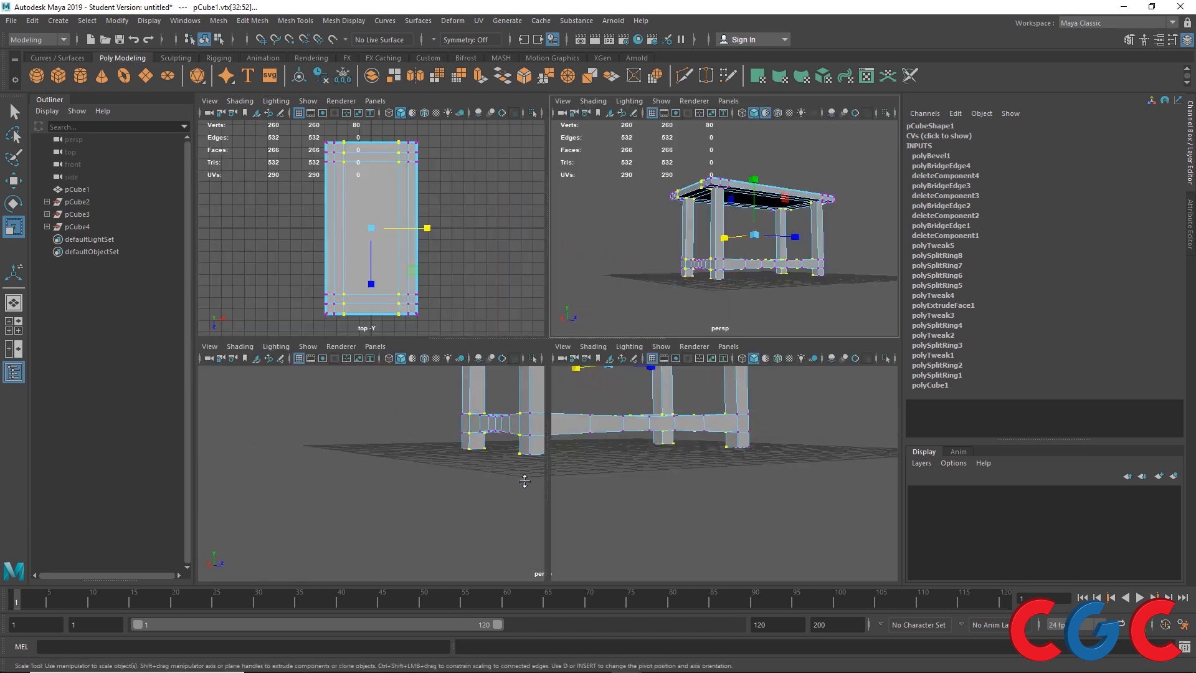
key("space")
left_click_drag(647, 409, 709, 439, "alt")
left_click_drag(605, 436, 682, 394, "alt")
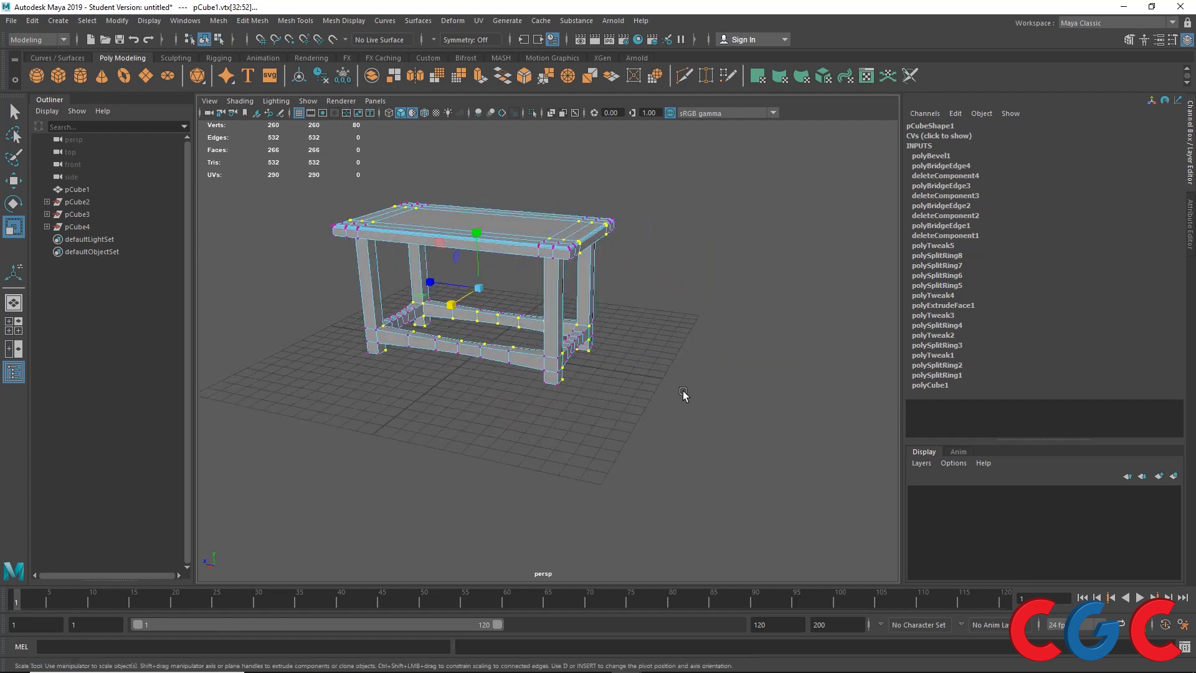
left_click_drag(483, 373, 591, 290, "alt")
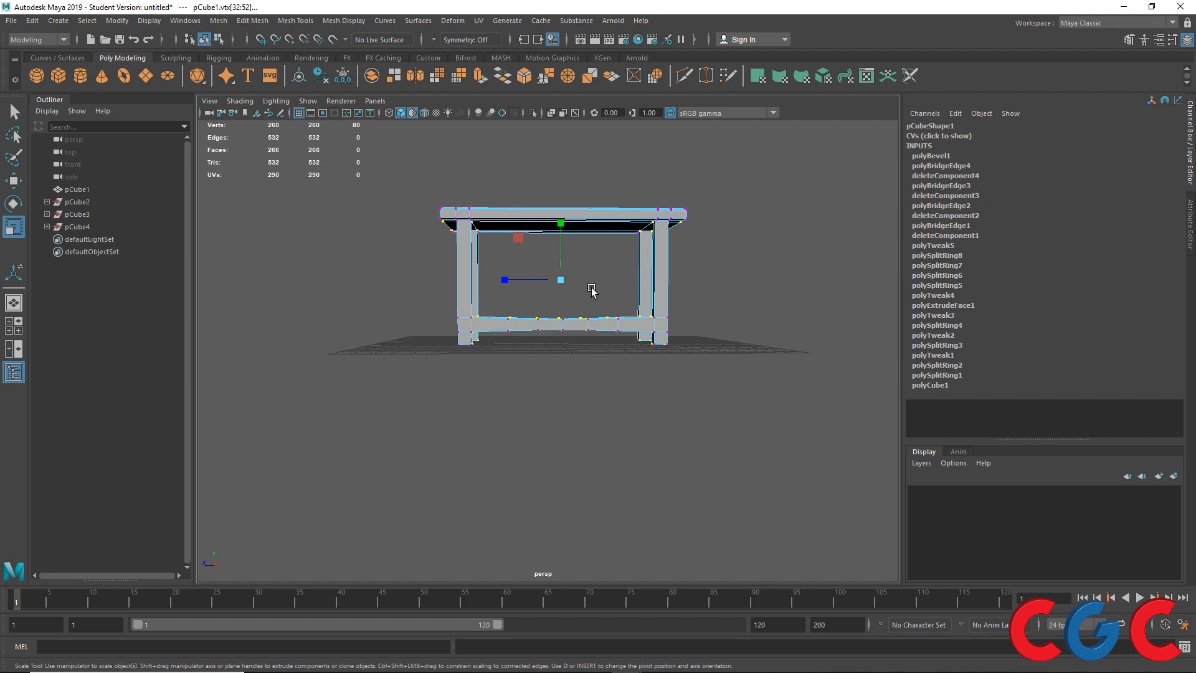
left_click_drag(591, 289, 664, 350, "alt")
- Return the table to object mode and view the whole model from different angles
right_click_drag(568, 226, 629, 208)
left_click_drag(730, 317, 594, 302, "alt")
mouse_move(567, 237)
left_mouse_down("alt")
mouse_move(551, 238)
mouse_move(587, 239)
left_mouse_up("alt")
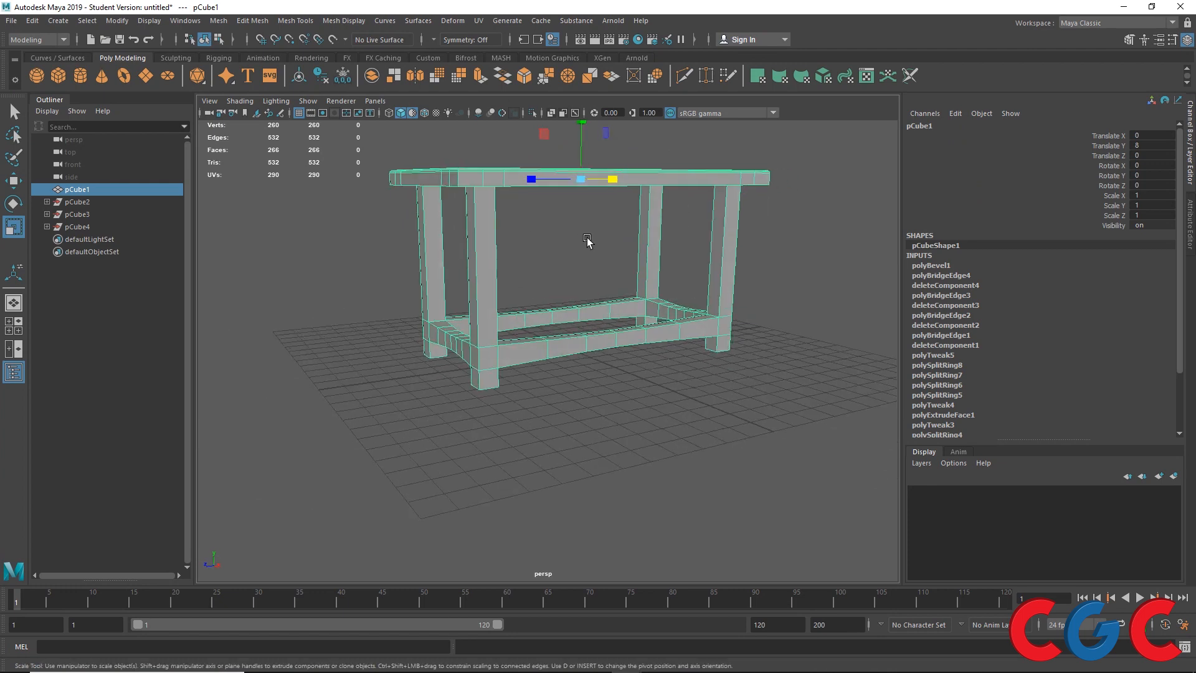
left_click_drag(586, 241, 568, 288, "alt")
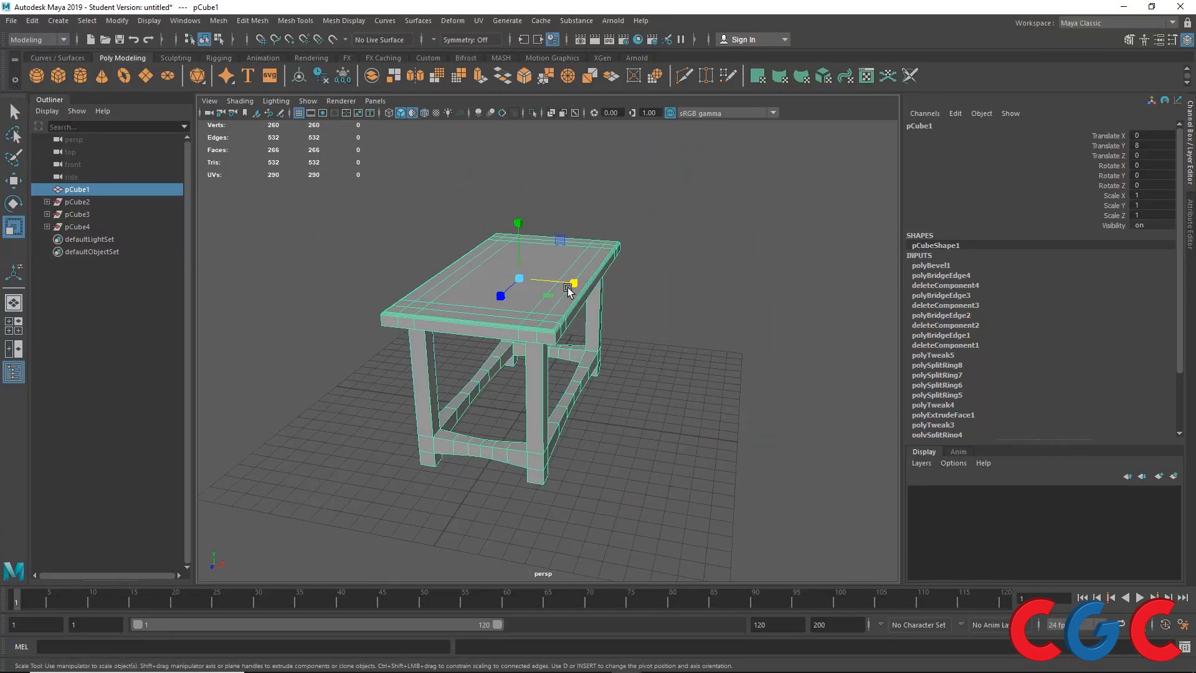